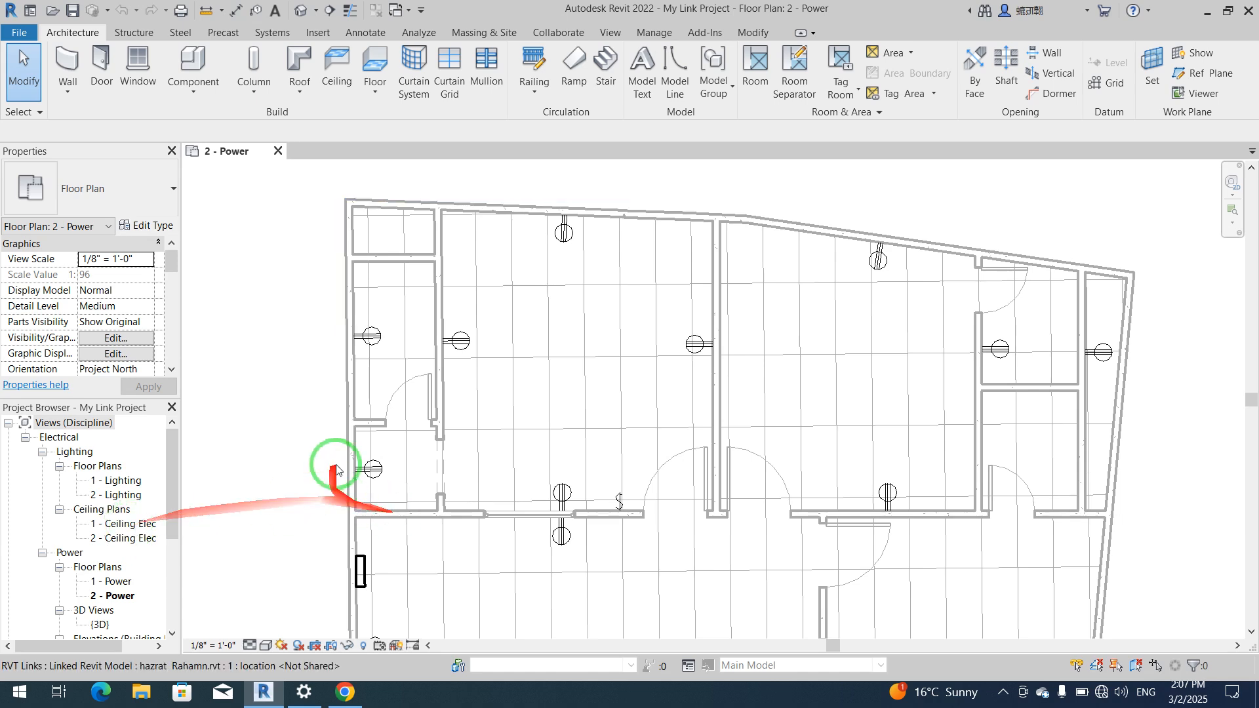
Step: Open the 1 - Ceiling Elec reflected ceiling plan and bring the whole building outline into view
{"action": "double_click", "coordinate": [119, 525]}
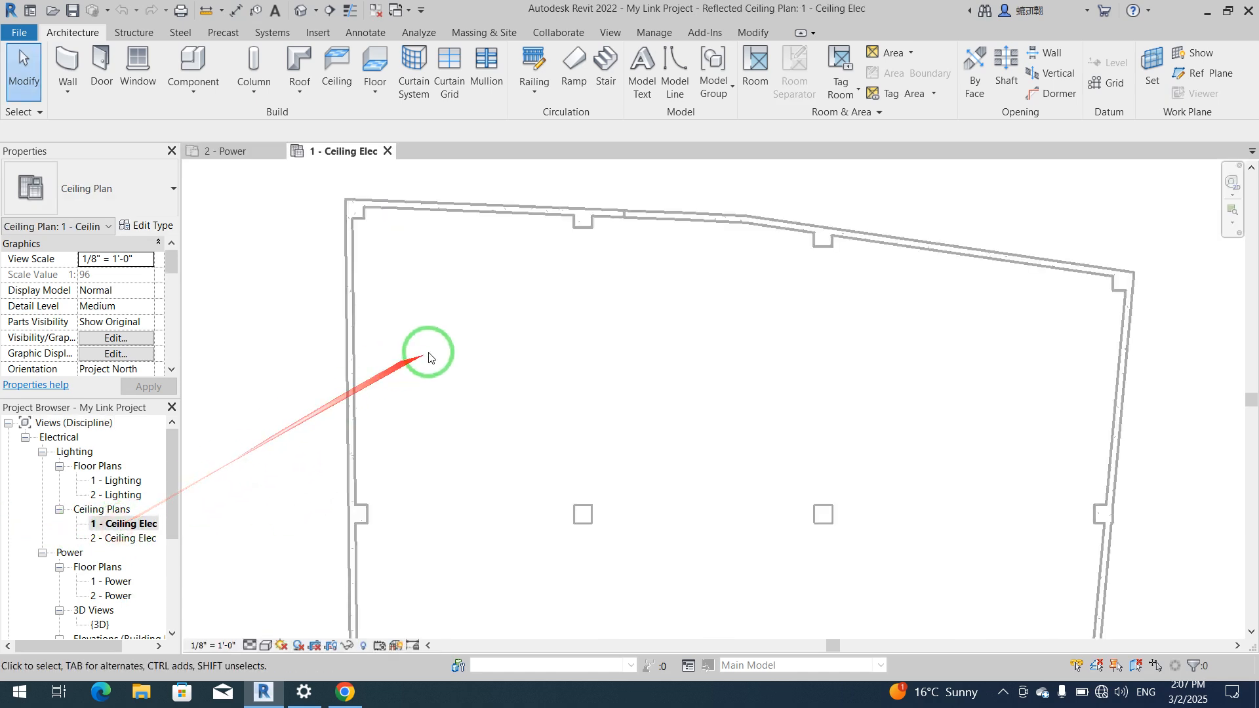
{"action": "scroll", "coordinate": [347, 356], "scroll_direction": "down", "scroll_amount": 3}
{"action": "middle_click_drag", "start_coordinate": [450, 397], "coordinate": [651, 397]}
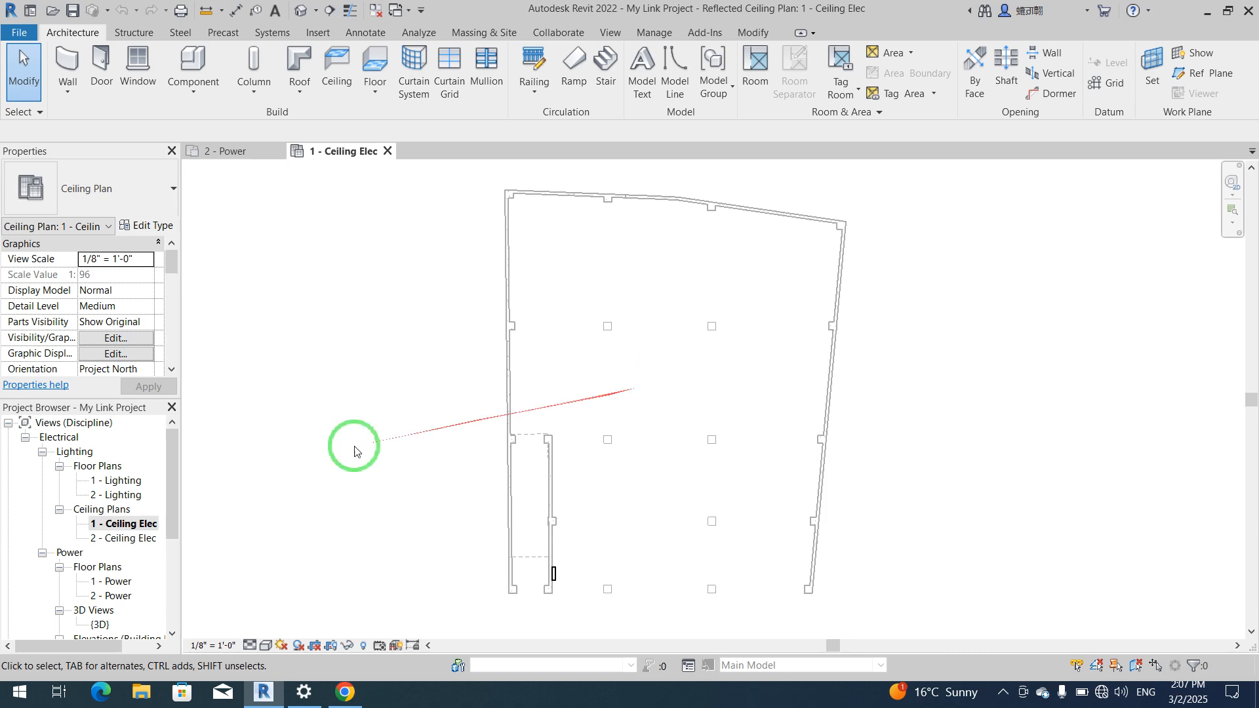
{"action": "middle_click_drag", "start_coordinate": [636, 432], "coordinate": [624, 432]}
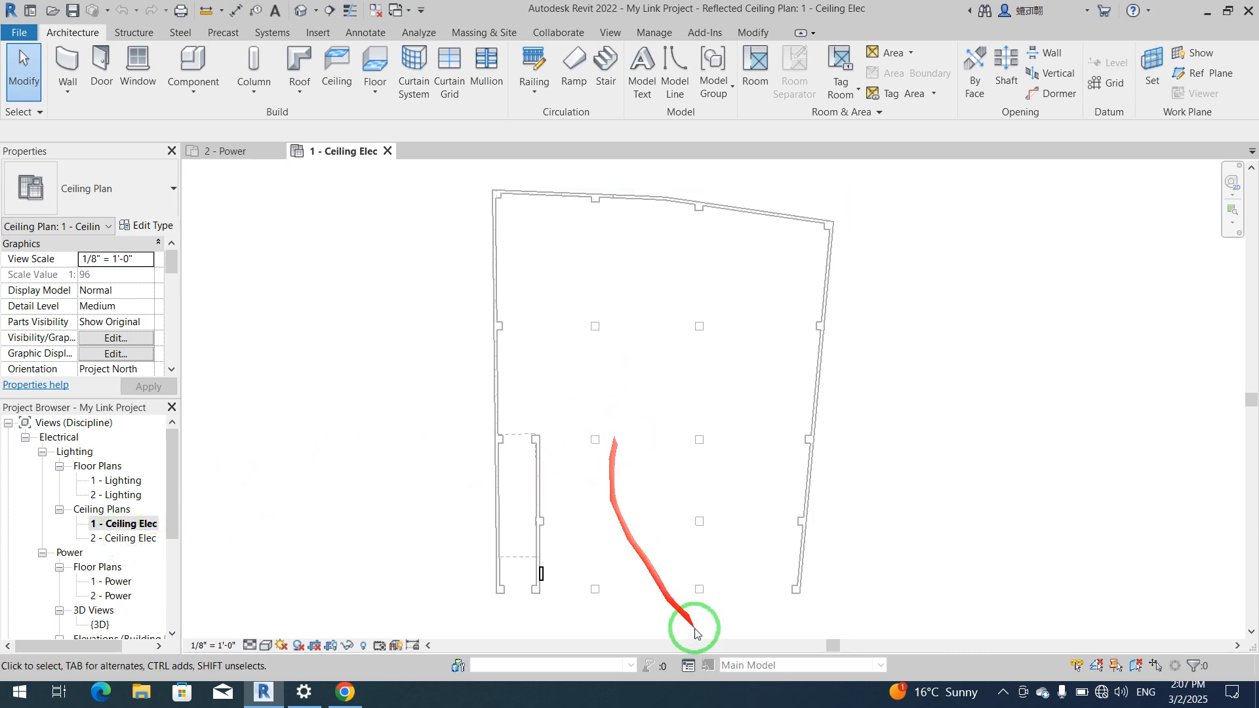
Step: Switch to Word, create a blank document and enter the heading "Lighting" with an empty line below it
{"action": "left_click", "coordinate": [18, 692]}
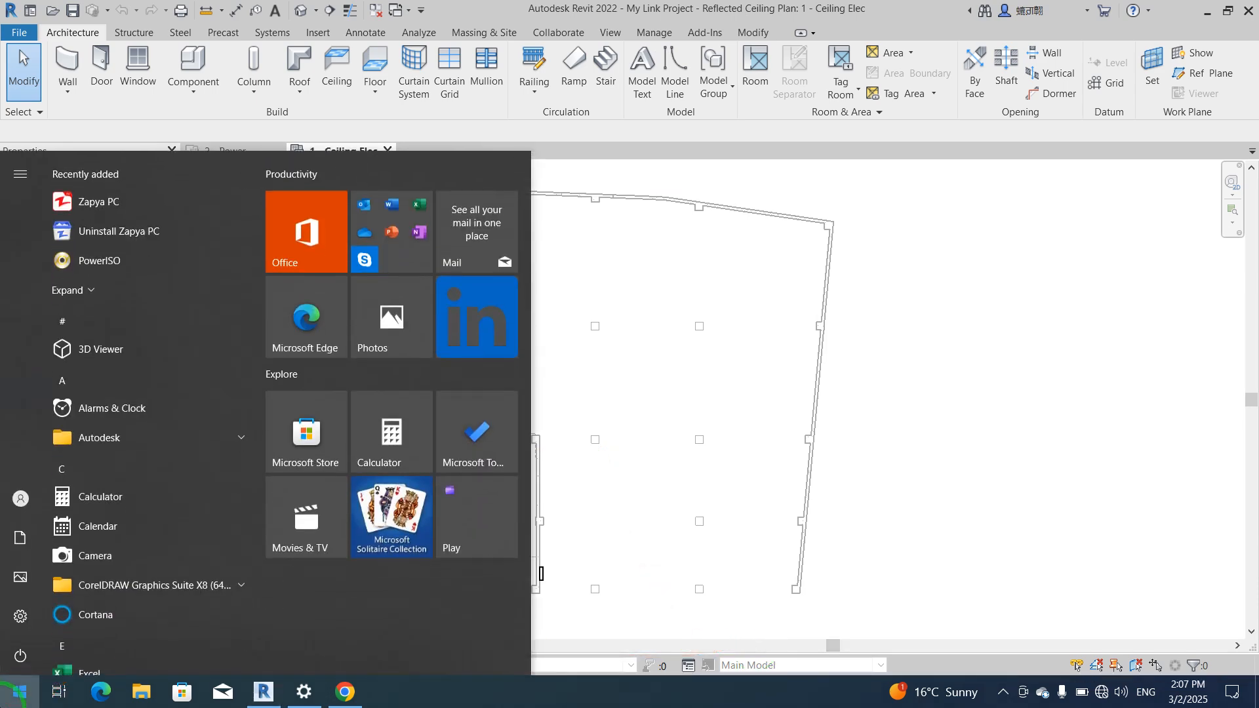
{"action": "type", "text": "wor"}
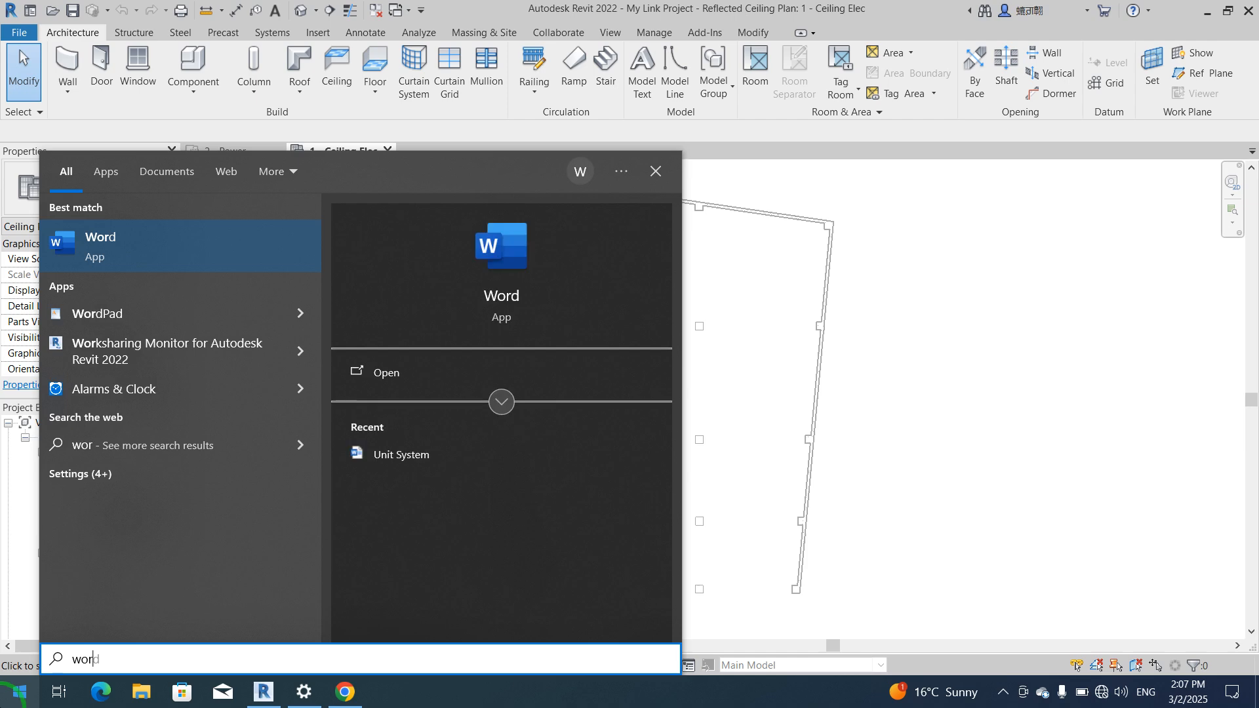
{"action": "key", "text": "Return"}
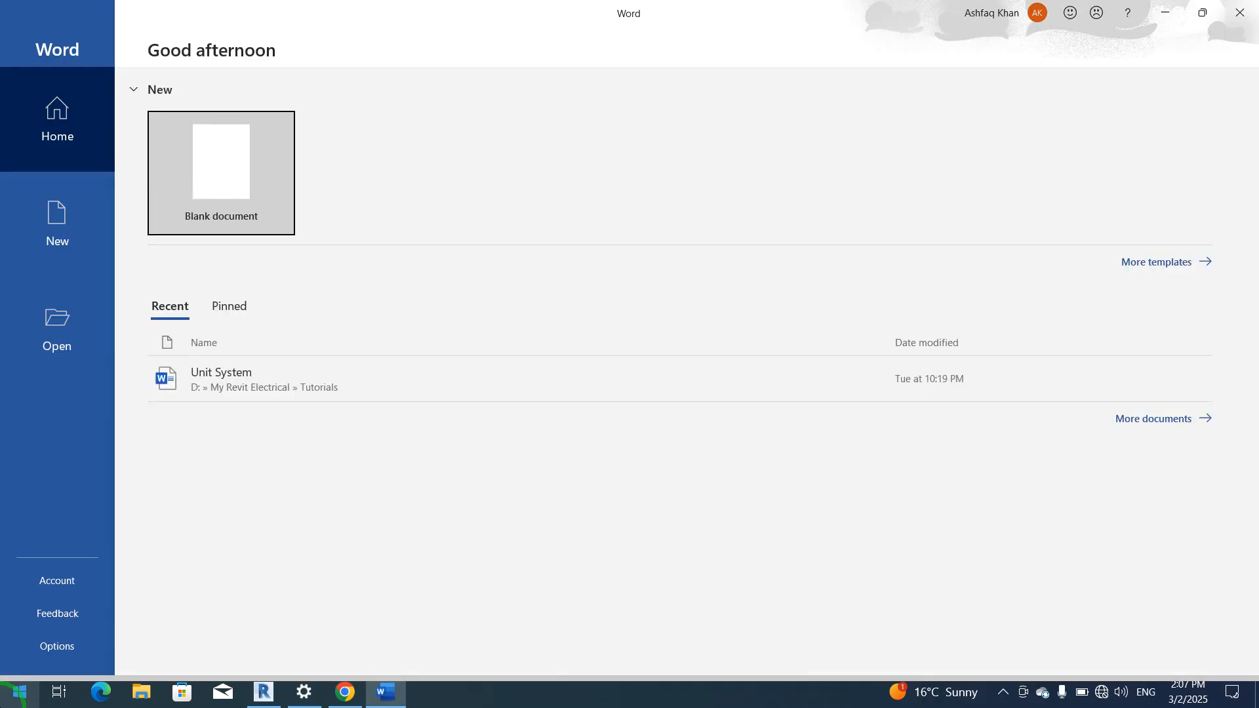
{"action": "key", "text": "Return"}
{"action": "type", "text": "Lighting"}
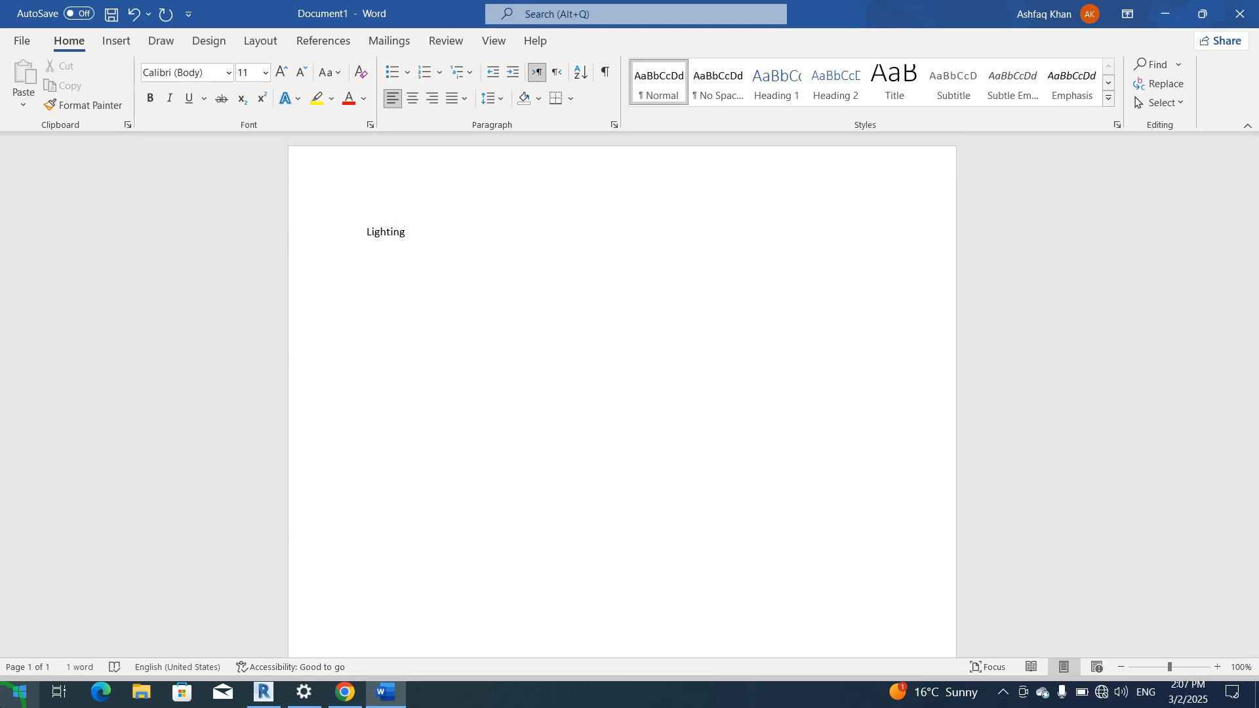
Step: Format all the document's text at font size 20 and centre it, leaving the cursor below the heading
{"action": "key", "text": "ctrl+a"}
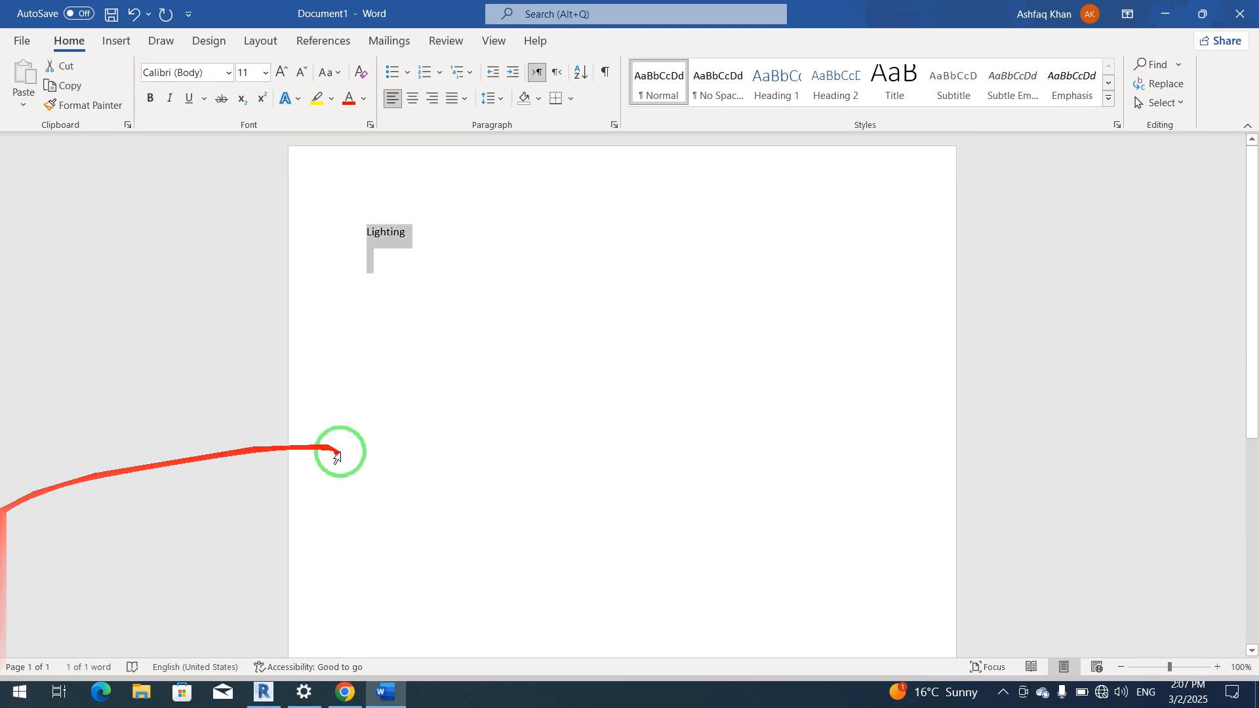
{"action": "left_click", "coordinate": [278, 74]}
{"action": "left_click", "coordinate": [278, 74]}
{"action": "left_click", "coordinate": [278, 74]}
{"action": "left_click", "coordinate": [278, 74]}
{"action": "left_click", "coordinate": [278, 74]}
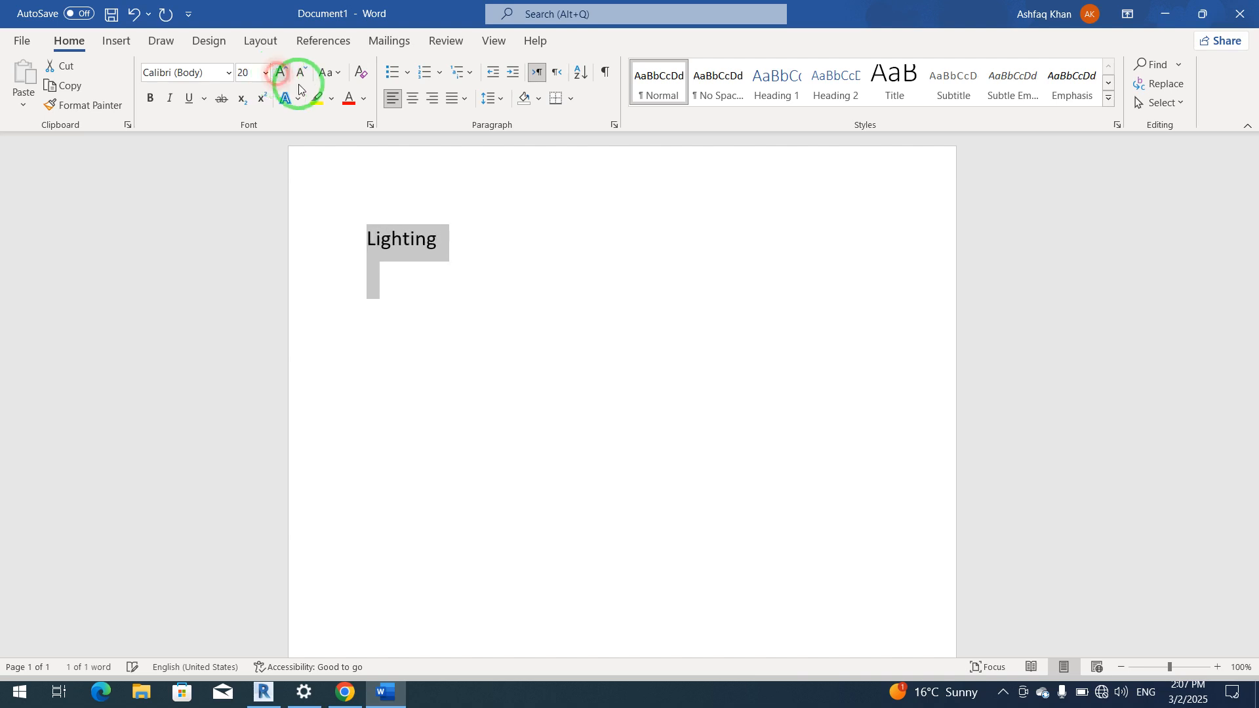
{"action": "left_click", "coordinate": [411, 99]}
{"action": "left_click", "coordinate": [697, 272]}
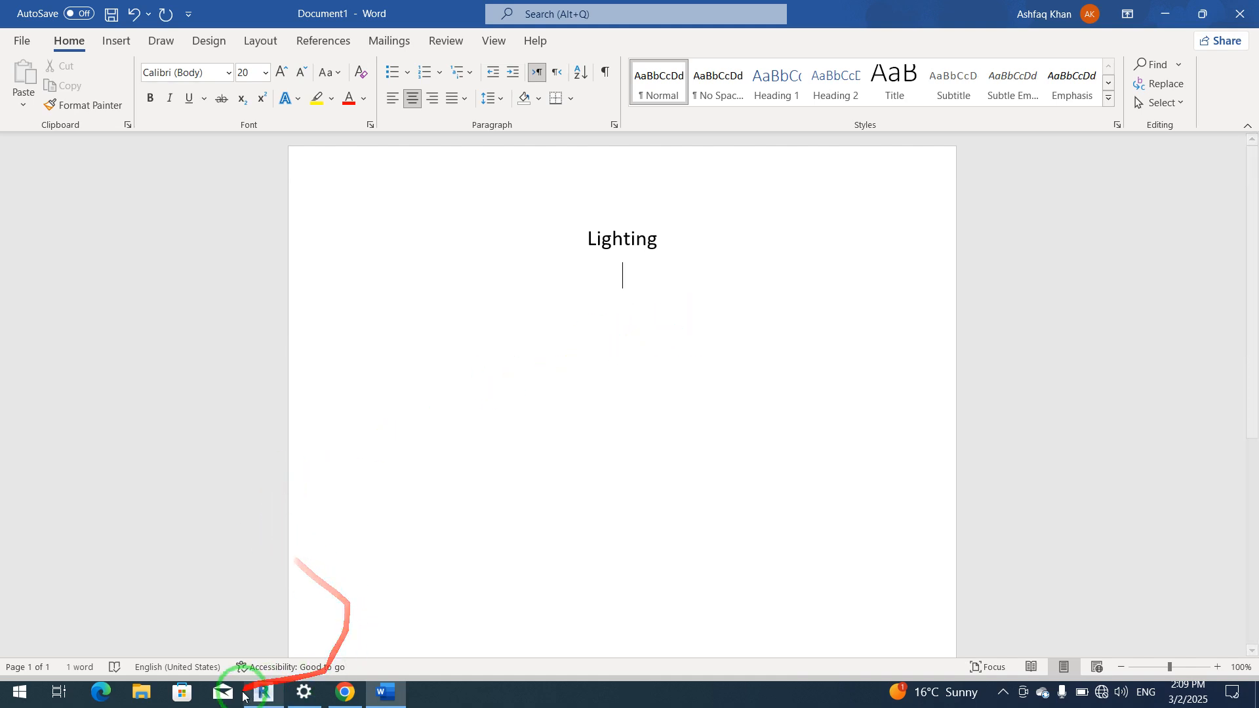
Step: Switch to File Explorer, open Local Disk (C:) and make hidden items visible
{"action": "left_click", "coordinate": [132, 695]}
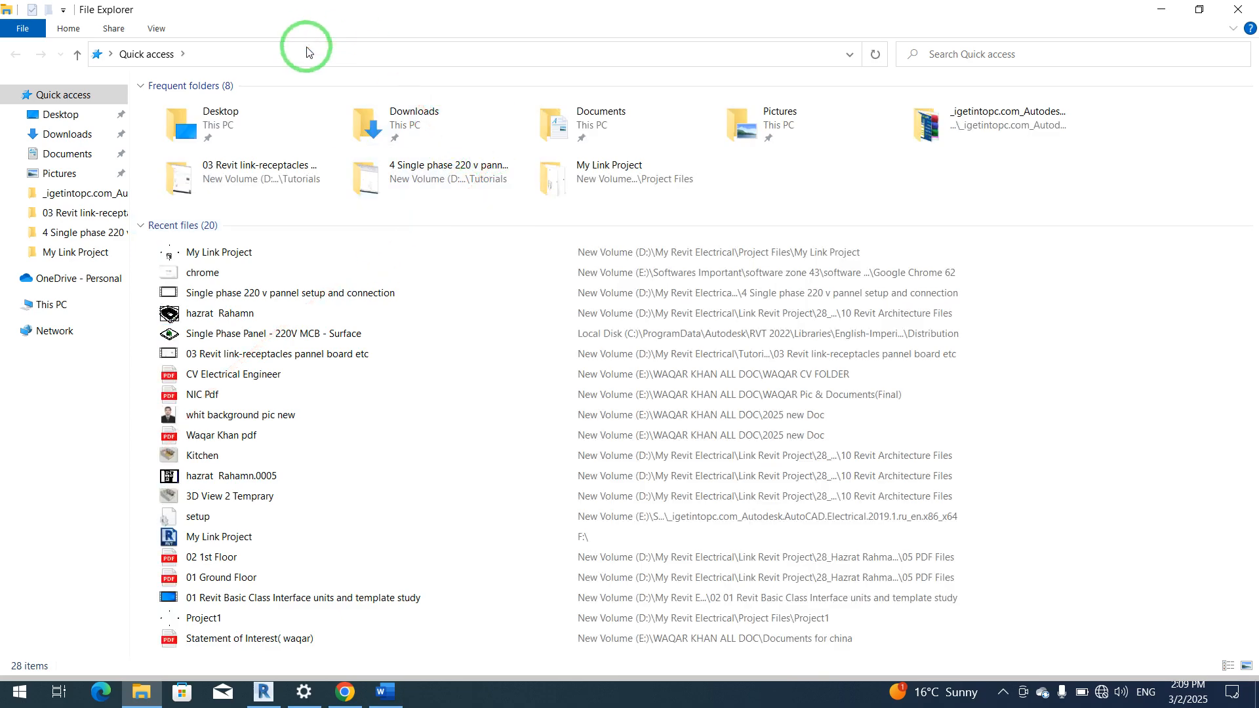
{"action": "left_click", "coordinate": [71, 312]}
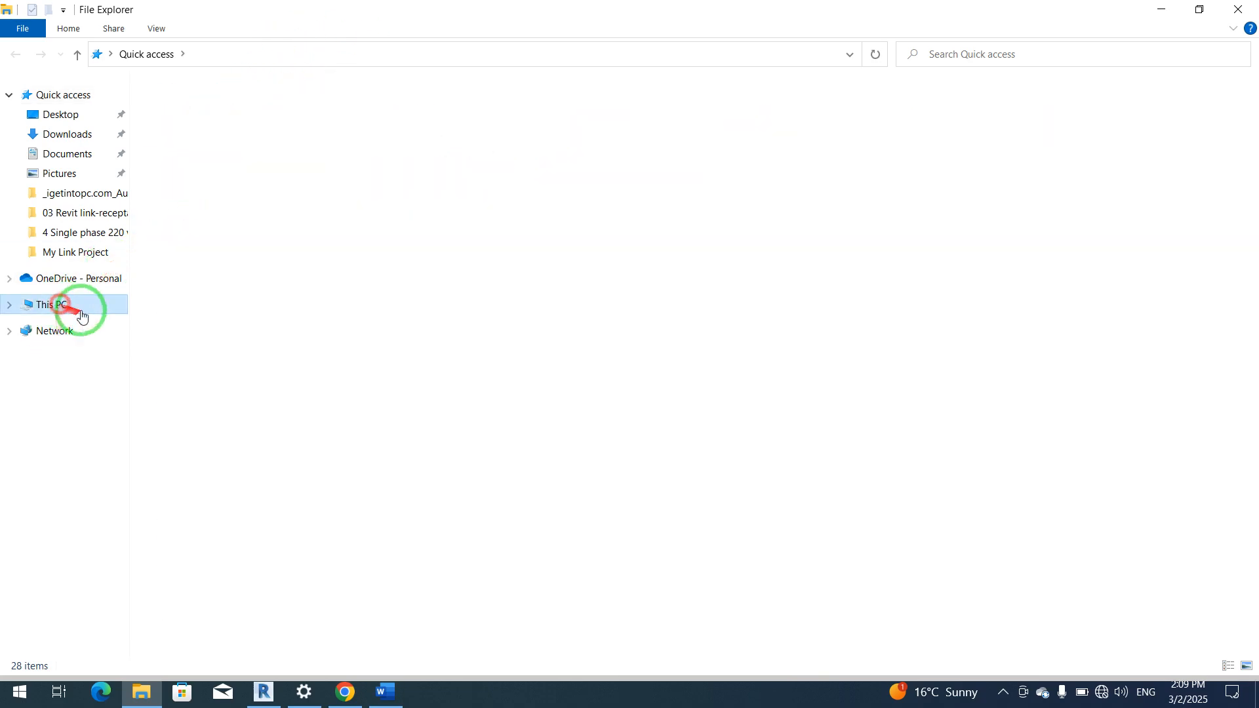
{"action": "double_click", "coordinate": [301, 244]}
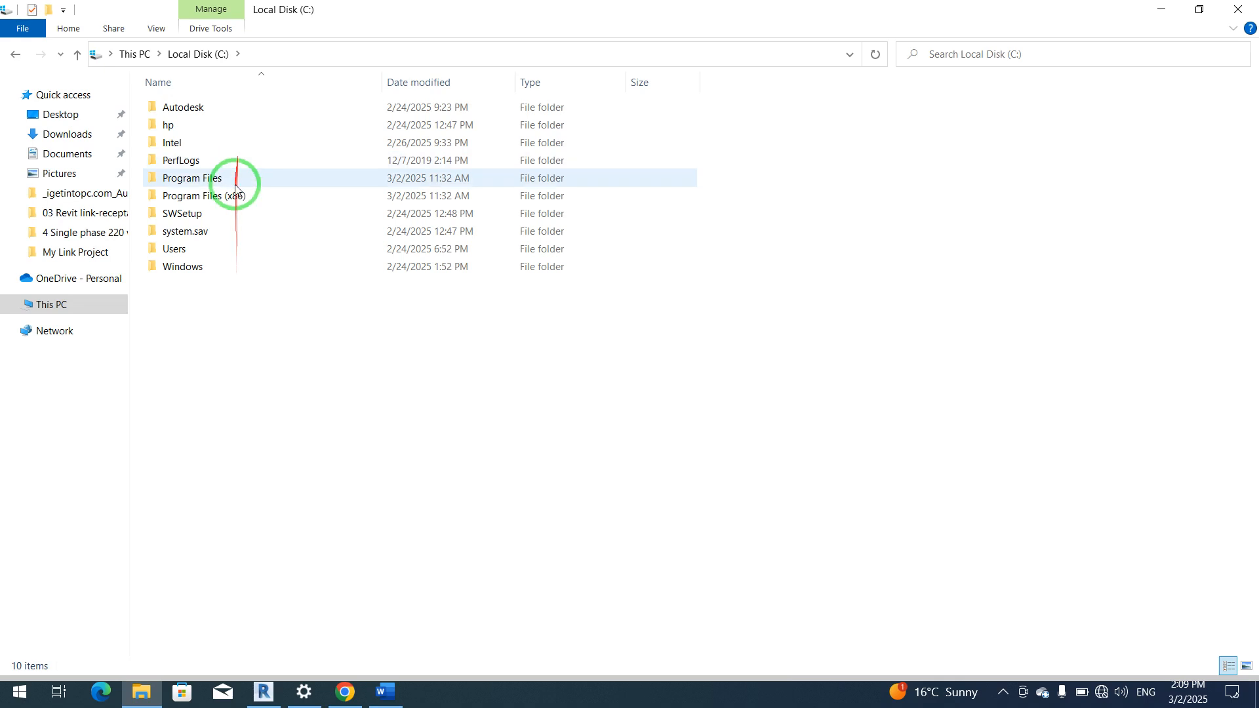
{"action": "left_click", "coordinate": [155, 30]}
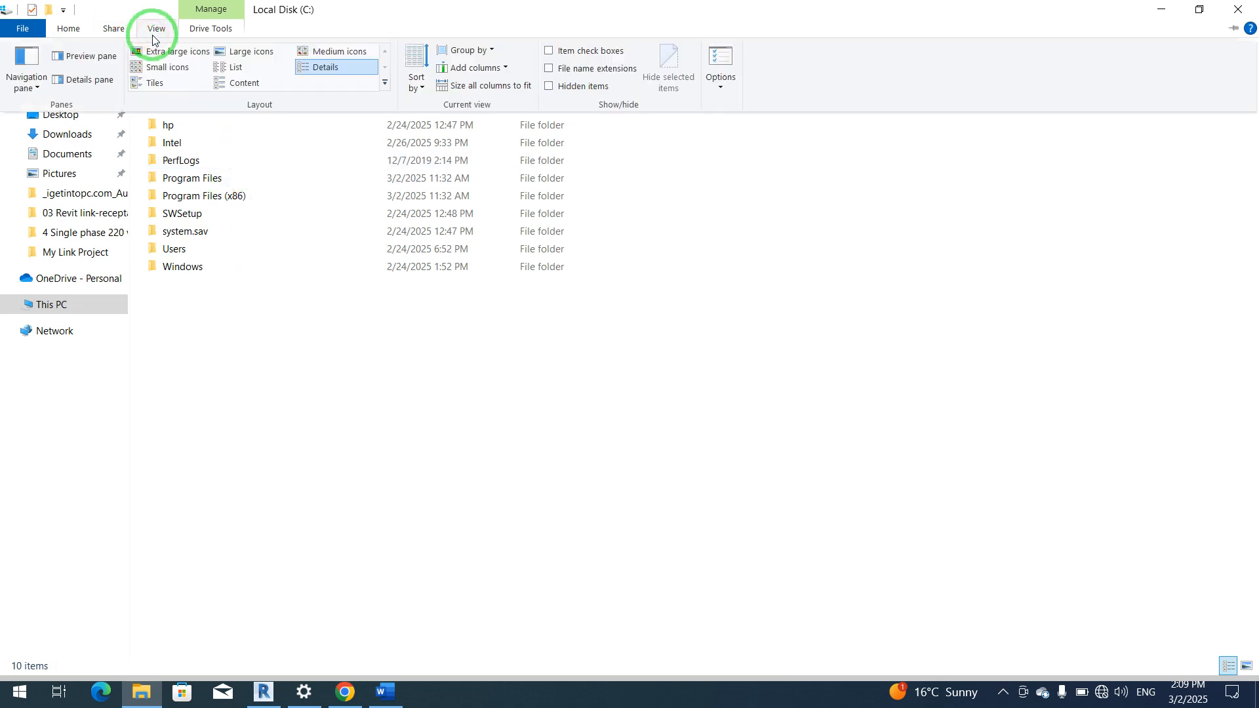
{"action": "left_click", "coordinate": [593, 89]}
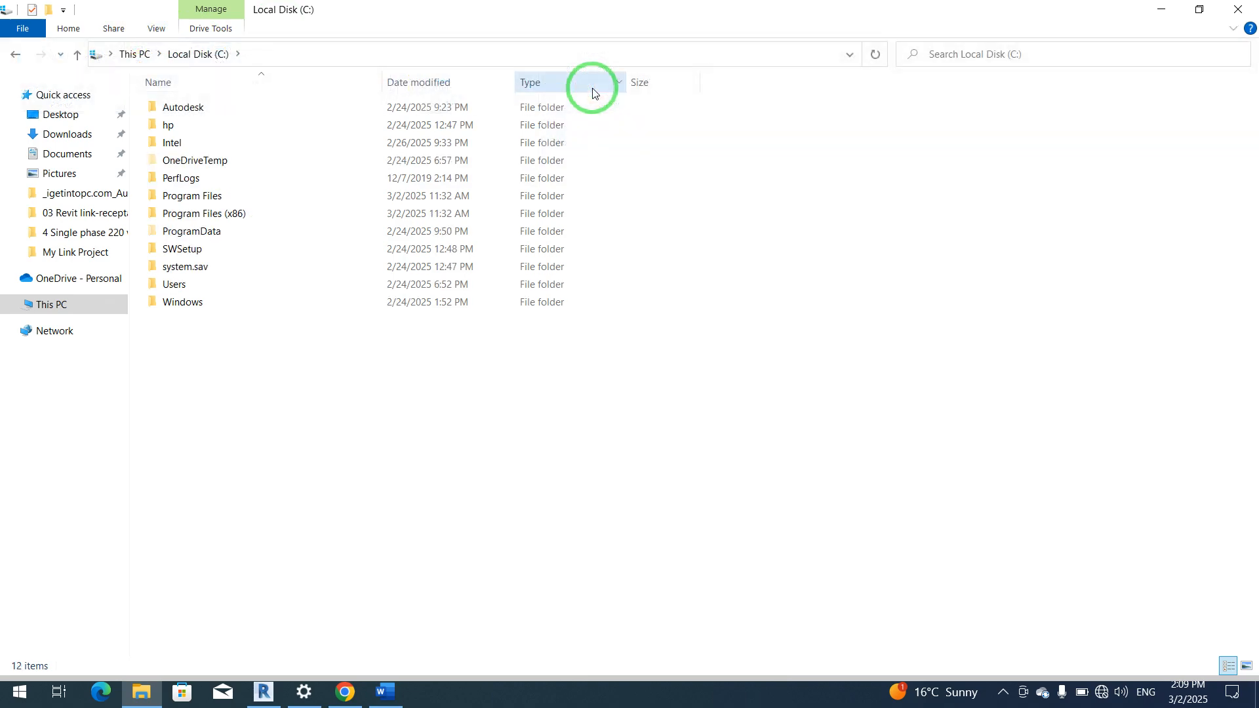
Step: Open the folder ProgramData\Autodesk\RVT 2022\Libraries\English-Imperial on drive C
{"action": "left_click", "coordinate": [247, 233]}
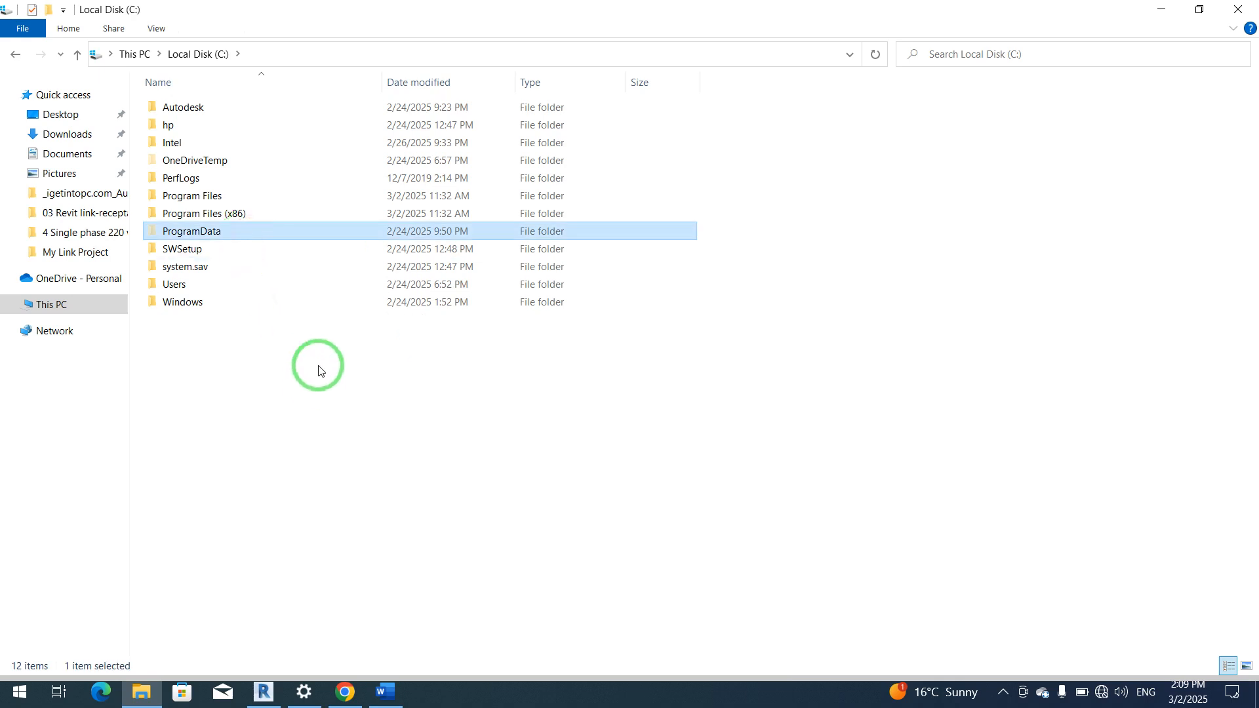
{"action": "double_click", "coordinate": [257, 236]}
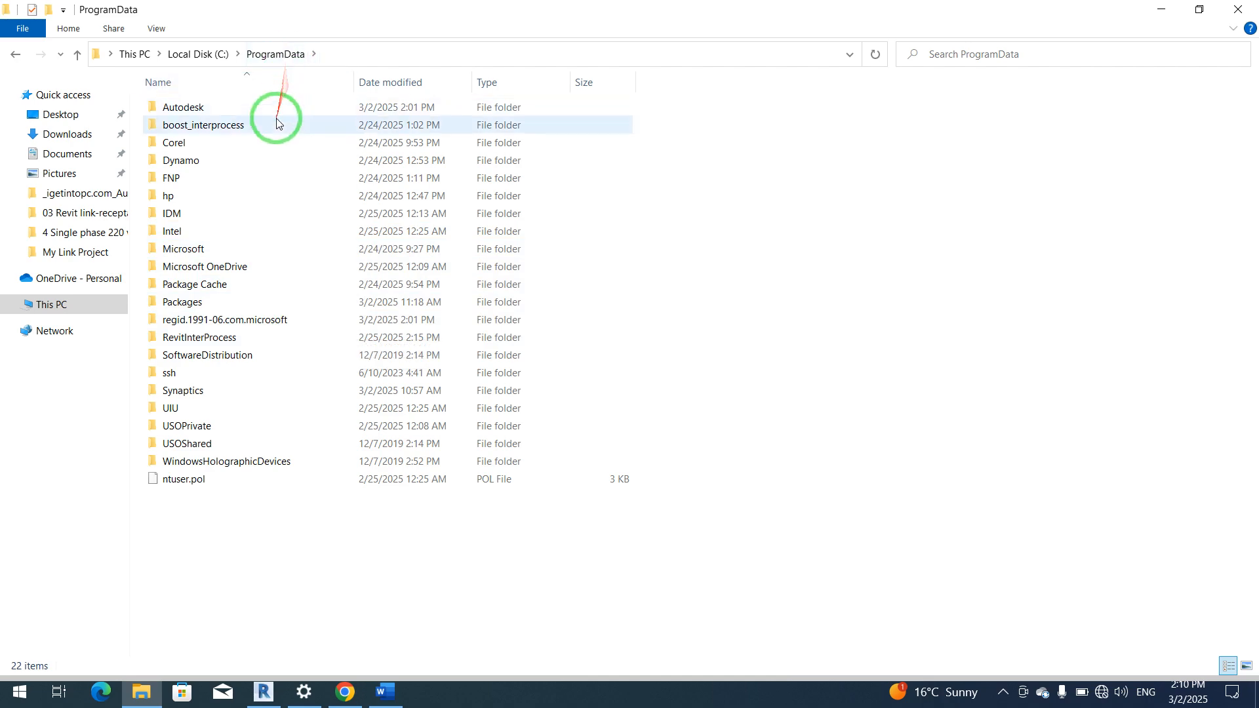
{"action": "left_click", "coordinate": [256, 114]}
{"action": "double_click", "coordinate": [256, 115]}
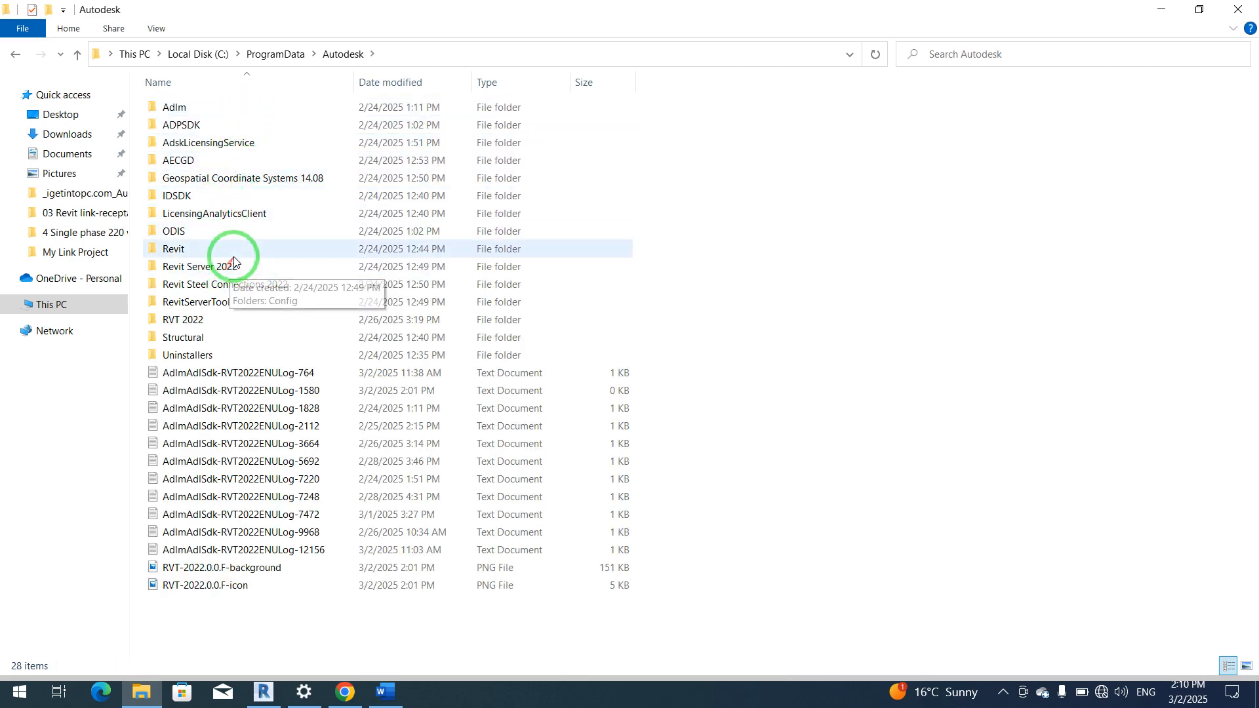
{"action": "double_click", "coordinate": [194, 321]}
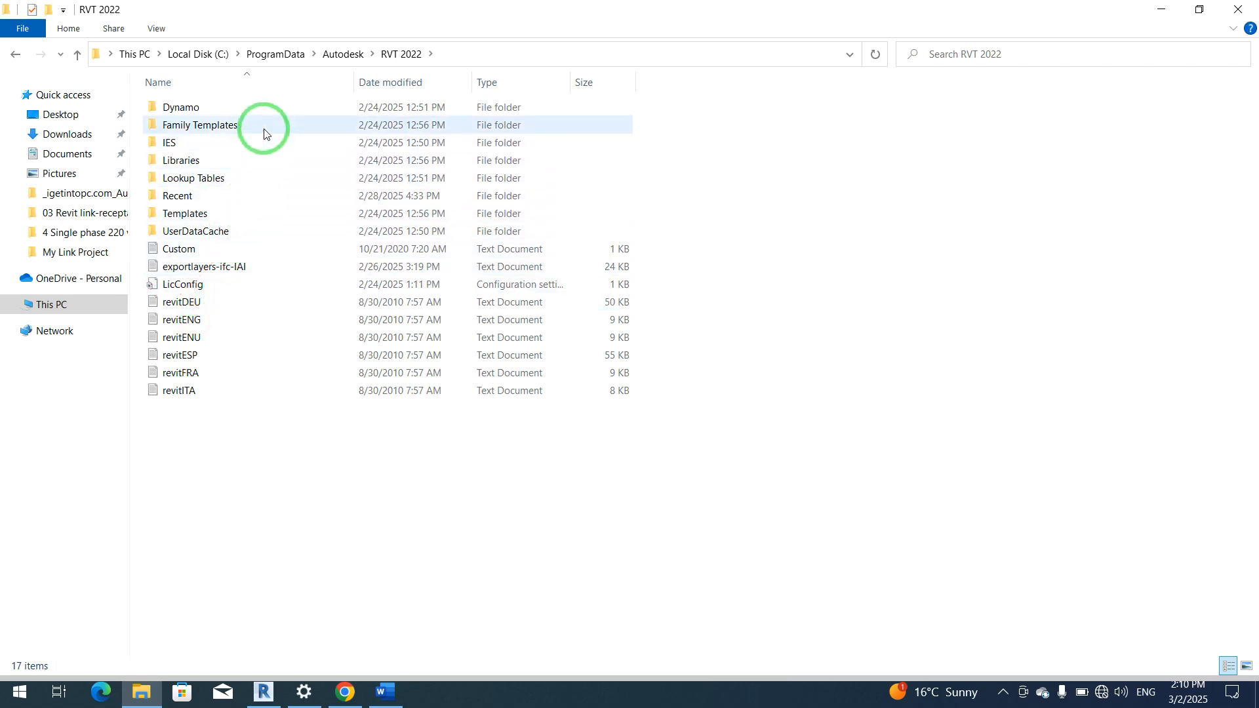
{"action": "double_click", "coordinate": [249, 160]}
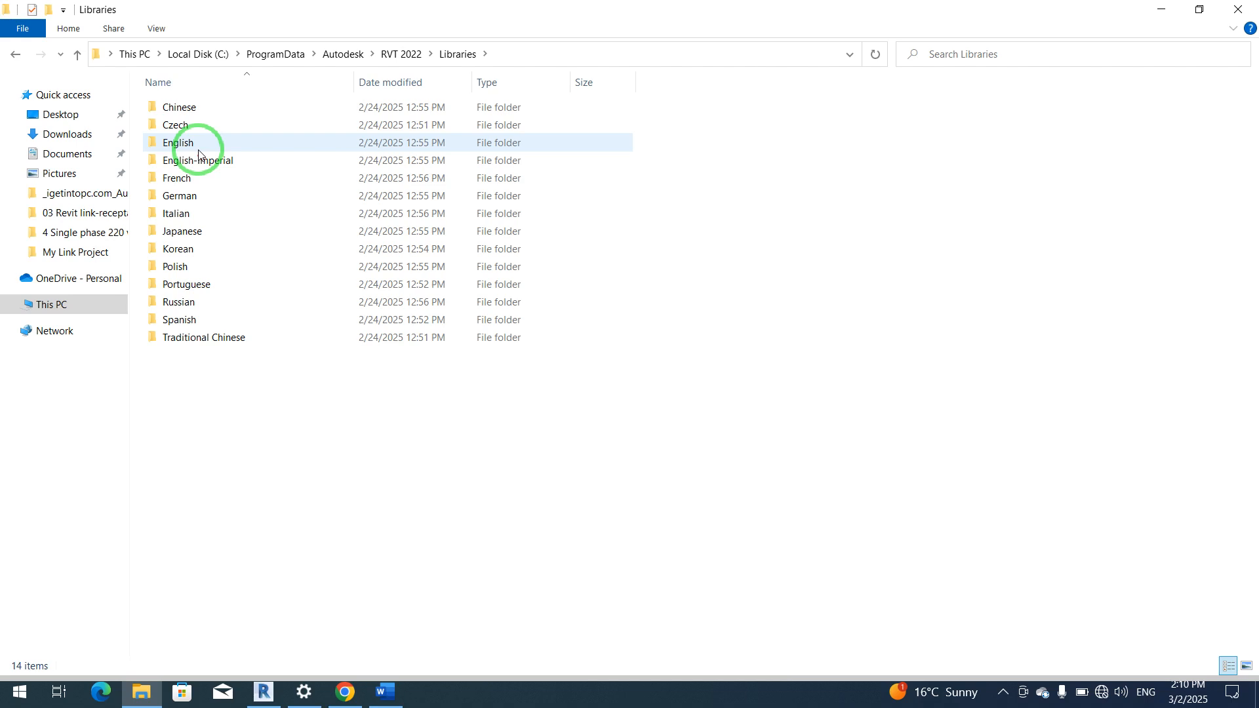
{"action": "left_click", "coordinate": [219, 165]}
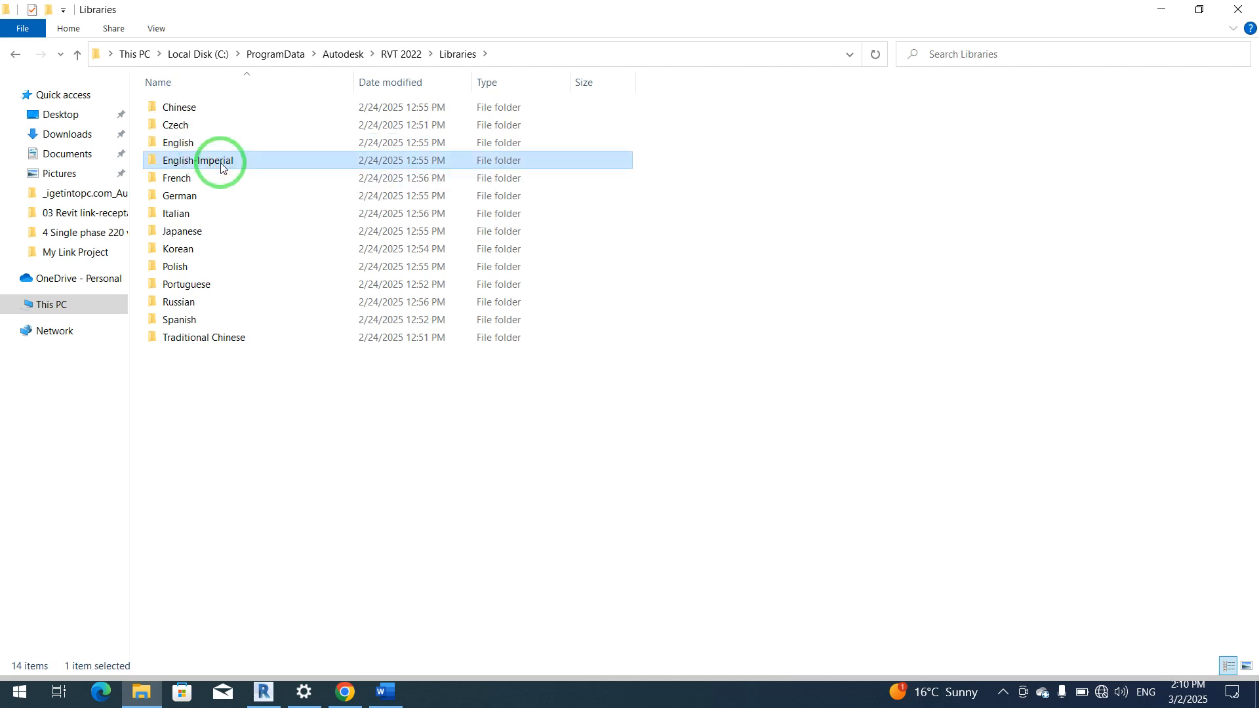
{"action": "double_click", "coordinate": [221, 165]}
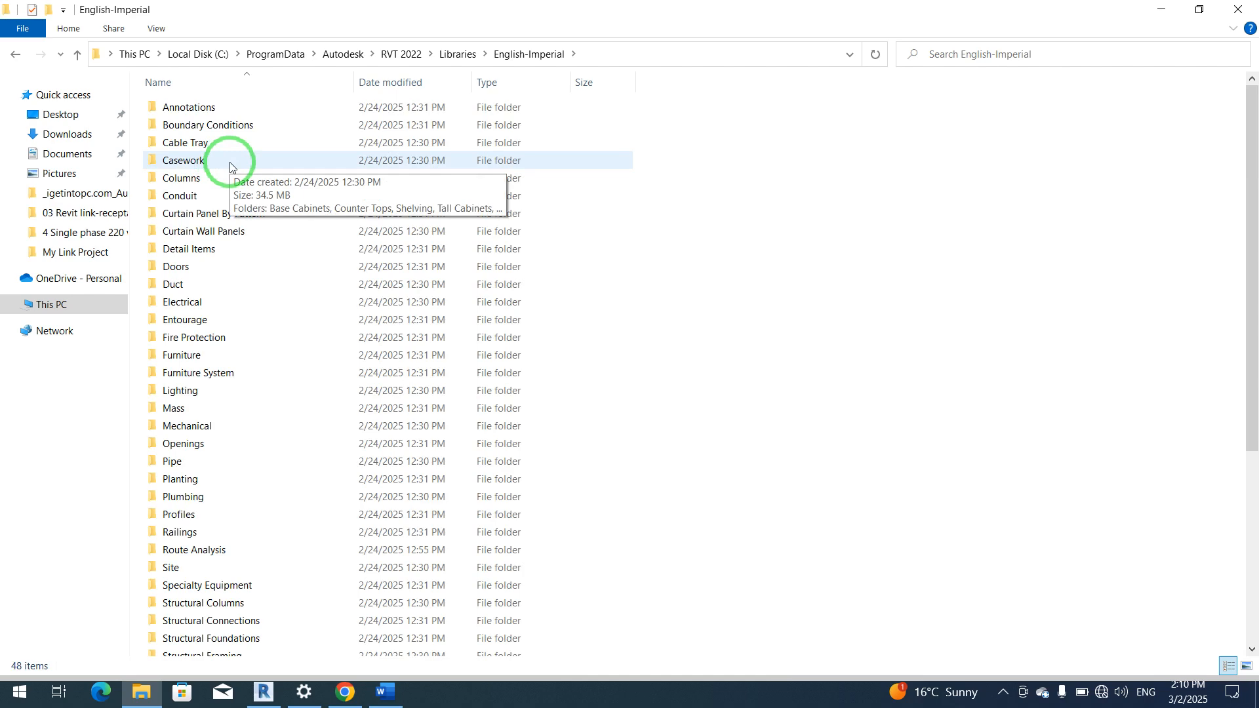
Step: Open the MEP folder inside the library's Lighting folder and select its External and Internal subfolders
{"action": "left_click", "coordinate": [229, 164]}
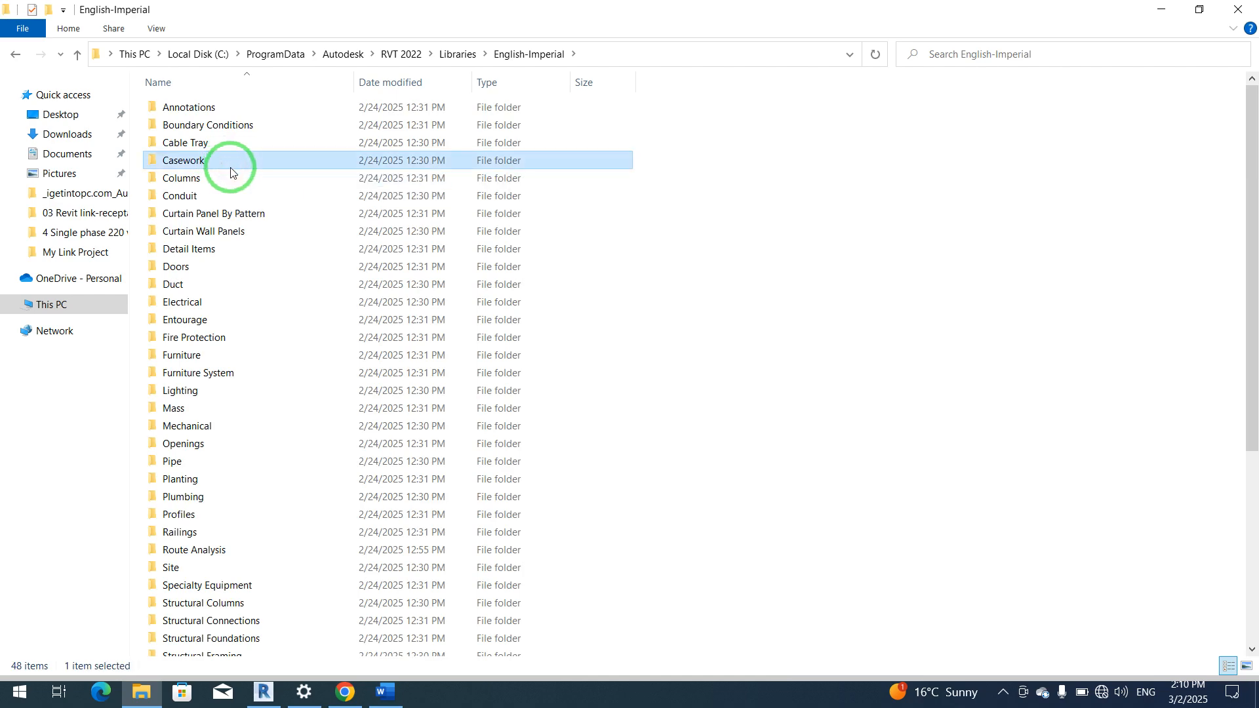
{"action": "left_click", "coordinate": [198, 302]}
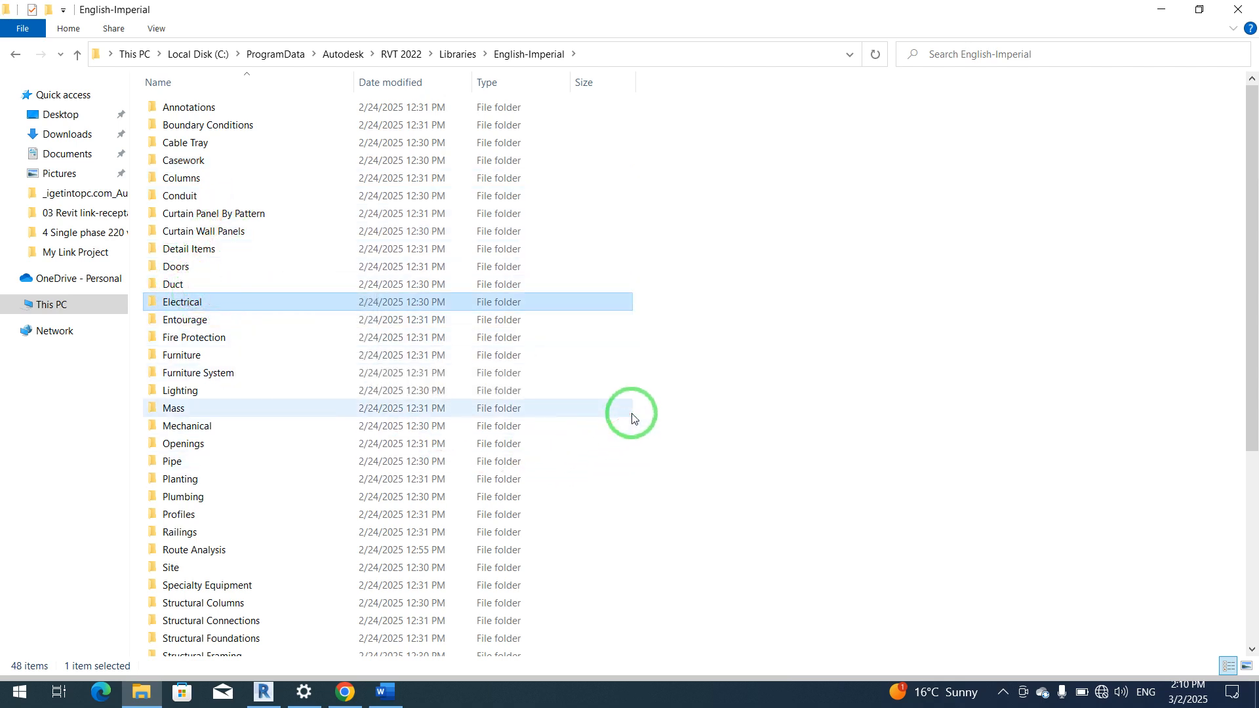
{"action": "key", "text": "l"}
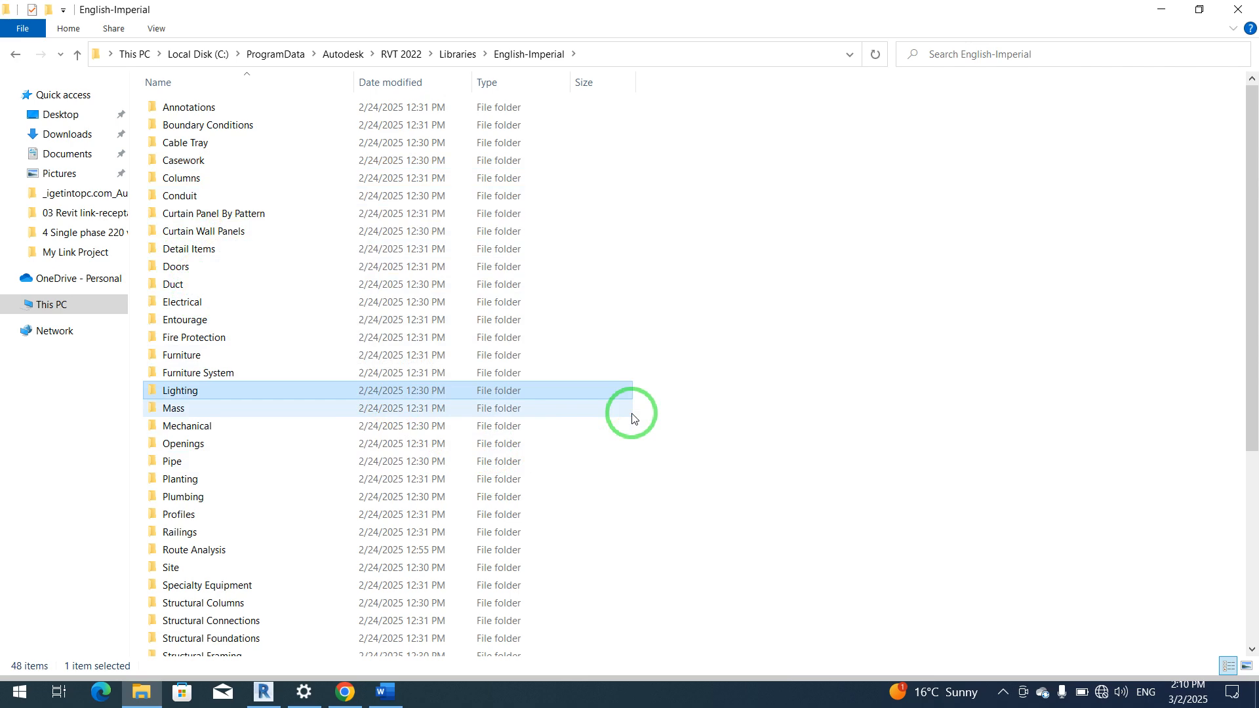
{"action": "double_click", "coordinate": [217, 390]}
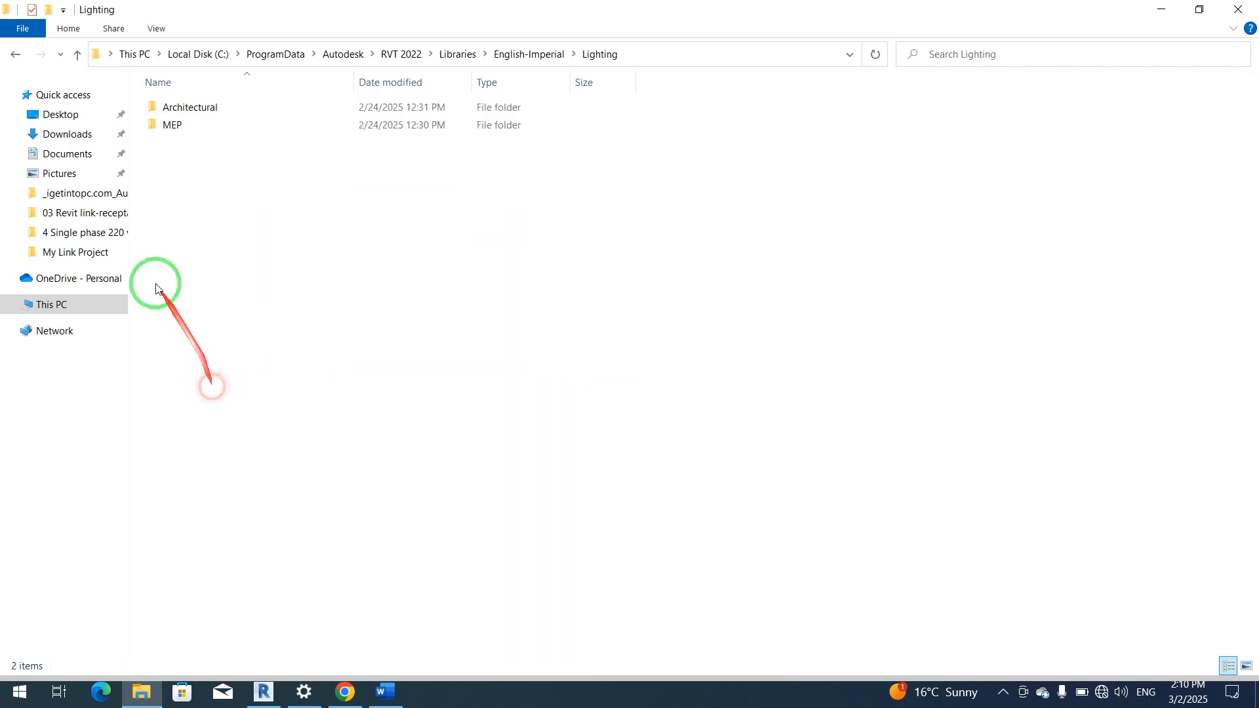
{"action": "double_click", "coordinate": [190, 125]}
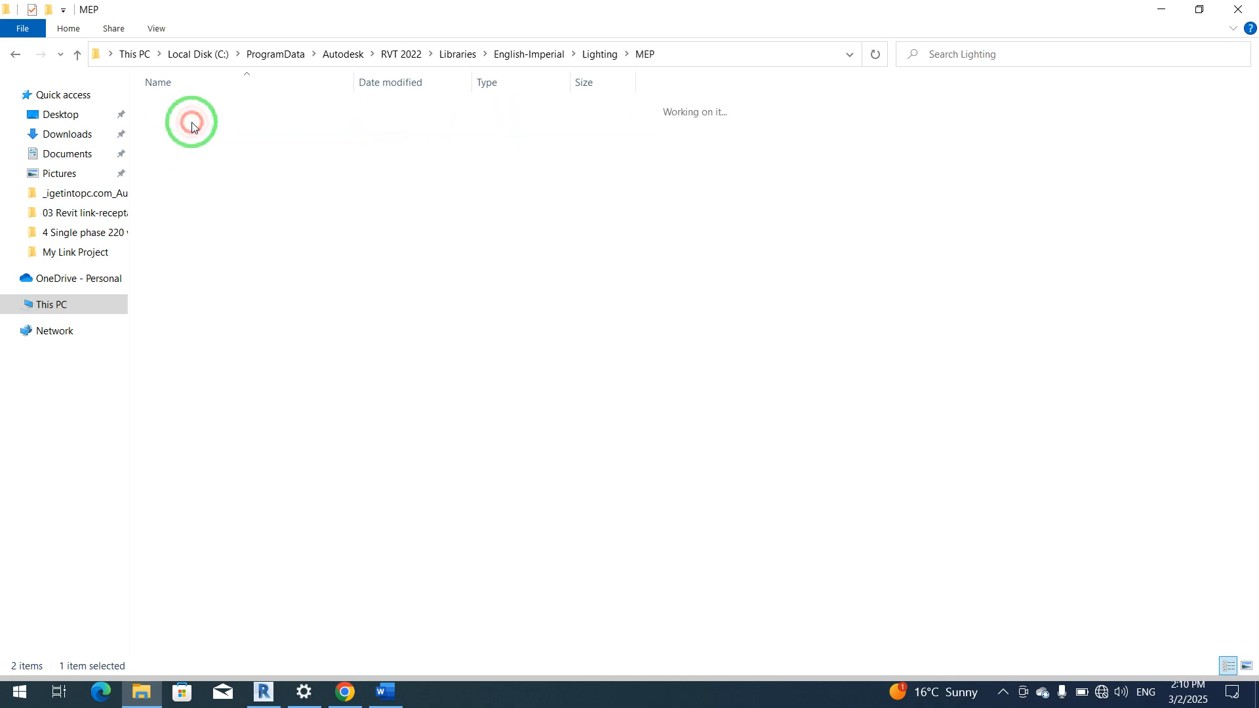
{"action": "left_click_drag", "start_coordinate": [393, 180], "coordinate": [217, 101]}
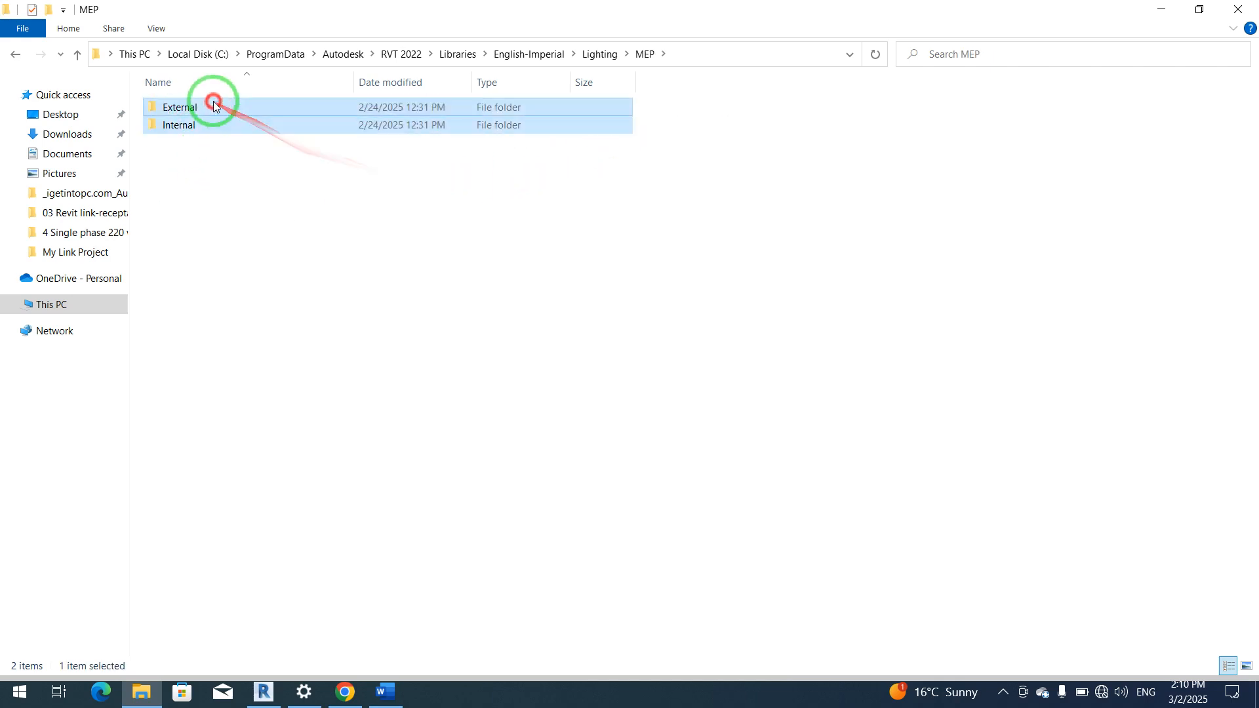
Step: Copy the MEP folder's path into the Word document below the "Lighting" heading, and switch back to Revit
{"action": "left_click", "coordinate": [711, 57]}
{"action": "key", "text": "ctrl+c"}
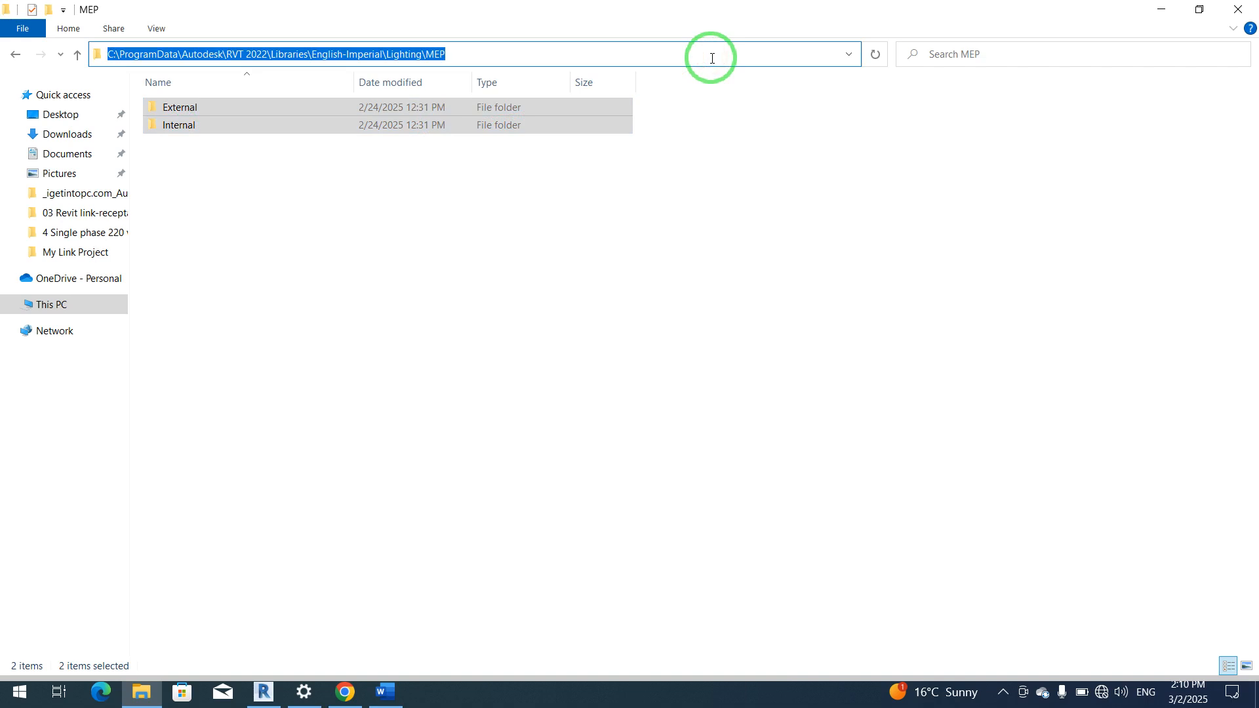
{"action": "left_click", "coordinate": [387, 692]}
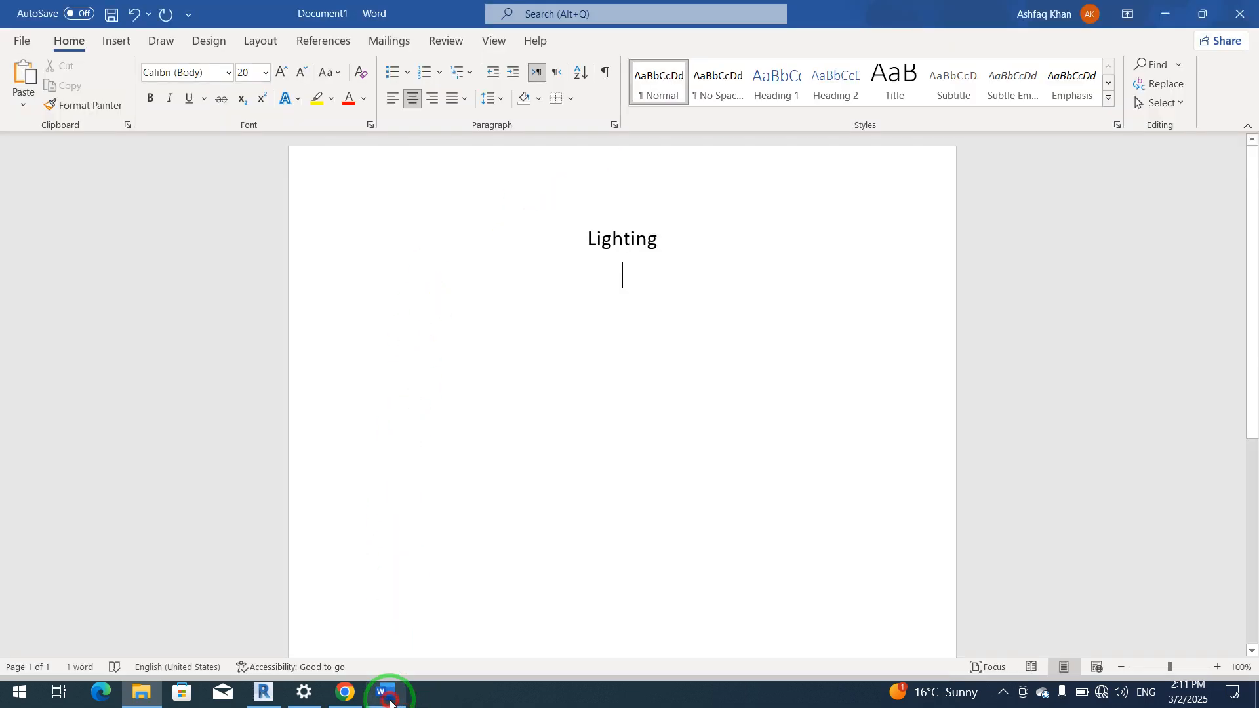
{"action": "key", "text": "ctrl+v"}
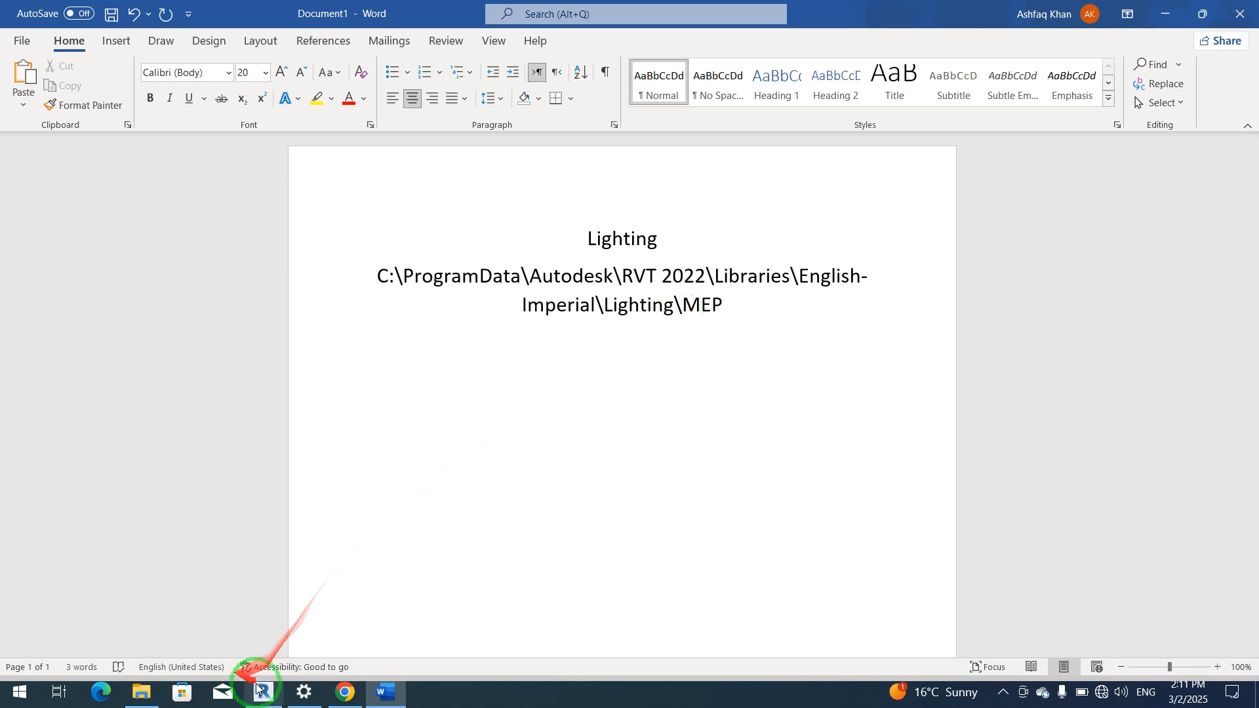
{"action": "mouse_move", "coordinate": [257, 688]}
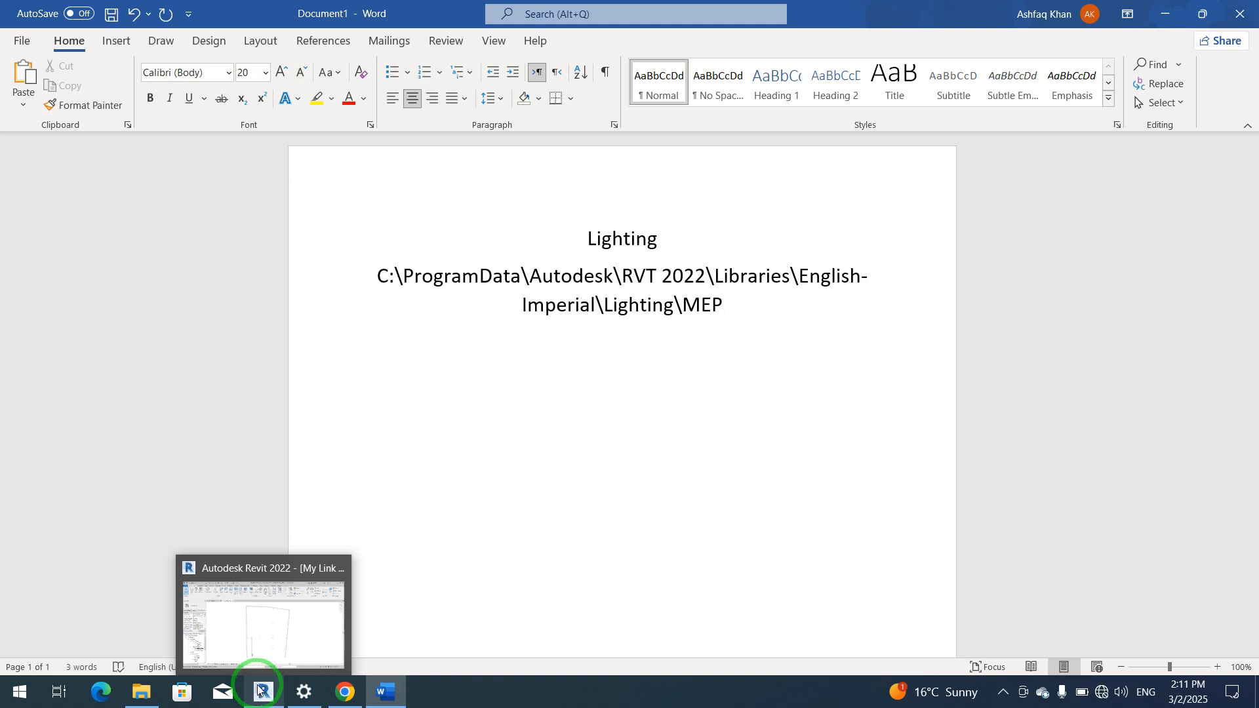
{"action": "left_click", "coordinate": [262, 690]}
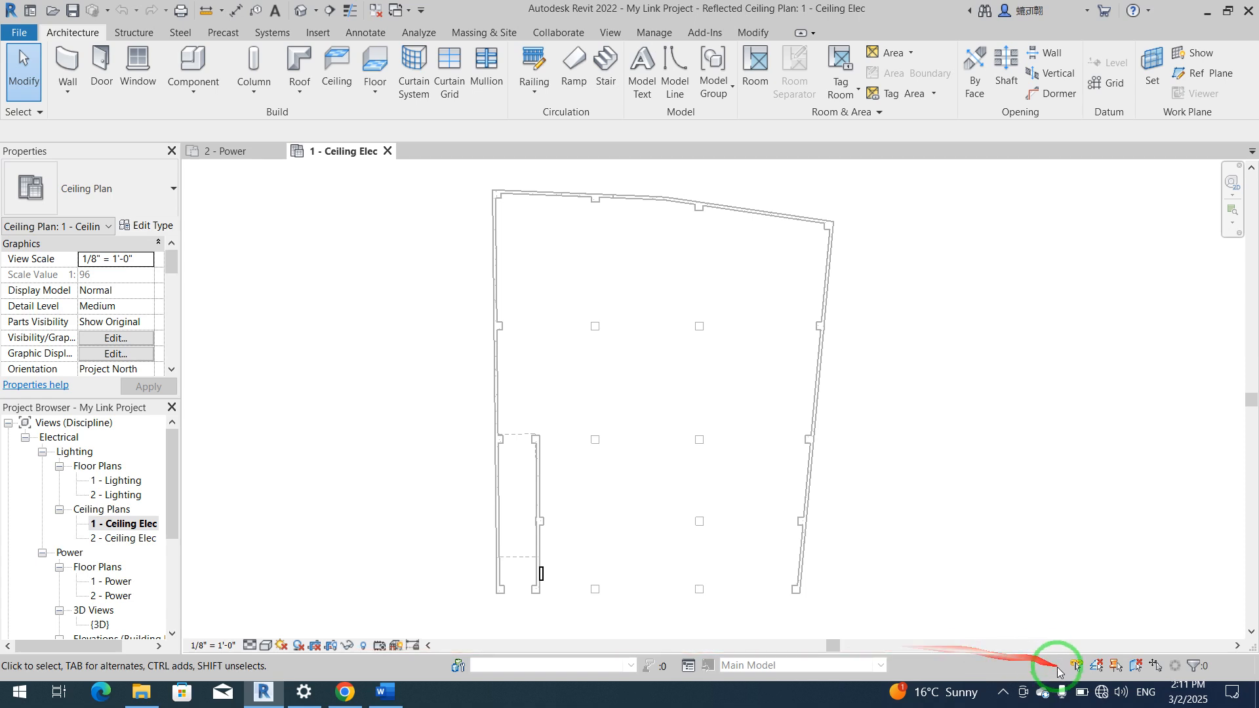
{"action": "left_click", "coordinate": [1001, 696]}
{"action": "left_click", "coordinate": [1003, 624]}
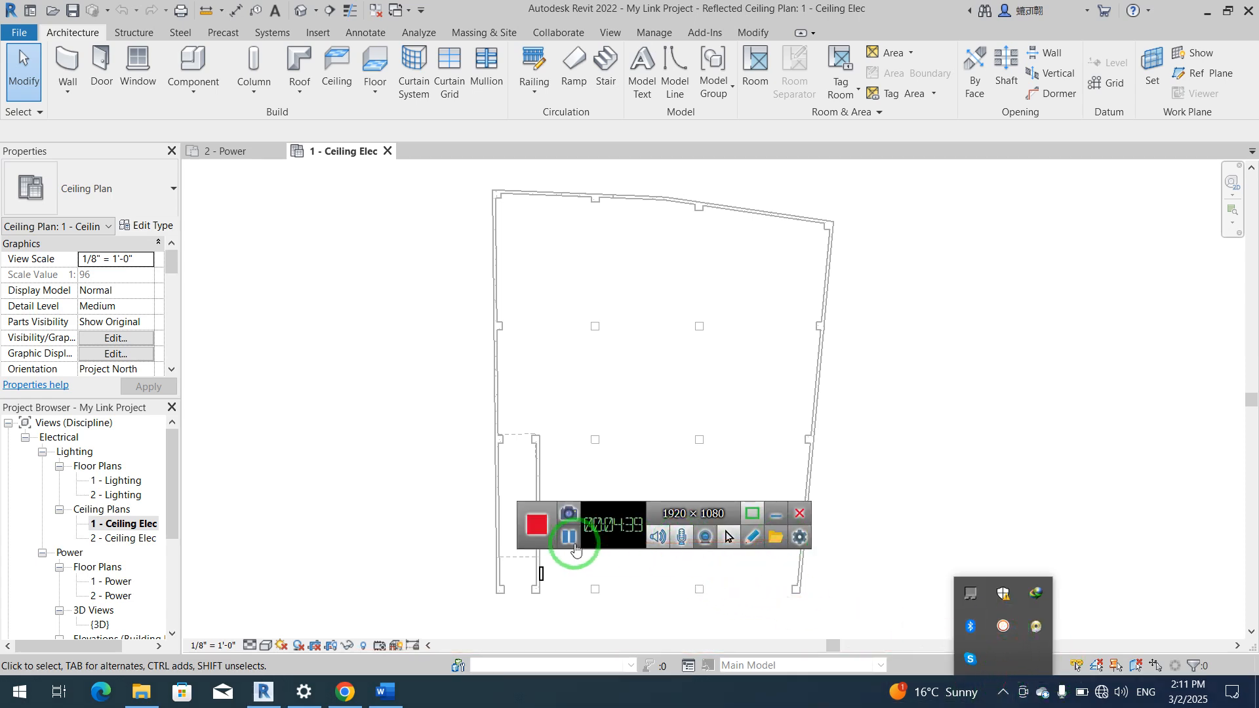
{"action": "left_click", "coordinate": [569, 538]}
{"action": "left_click", "coordinate": [569, 537]}
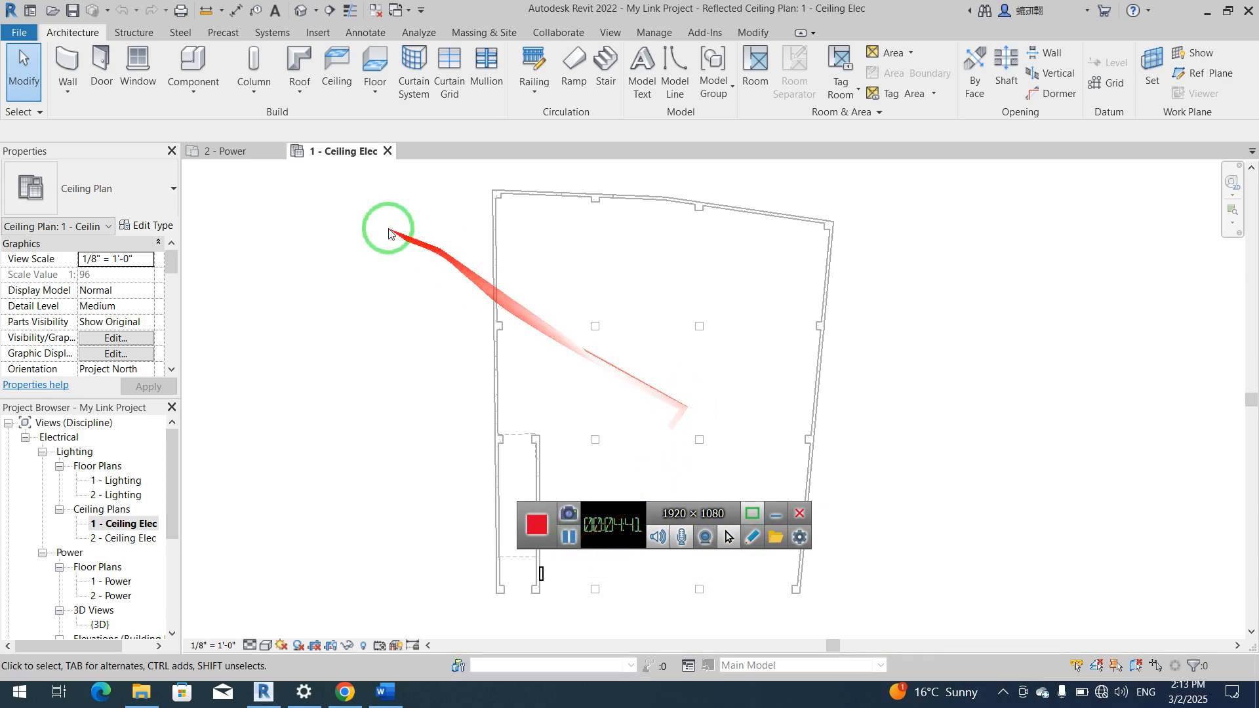
Step: View the 1 - Power floor plan under Power, and return to the 1 - Ceiling Elec ceiling plan
{"action": "double_click", "coordinate": [113, 582]}
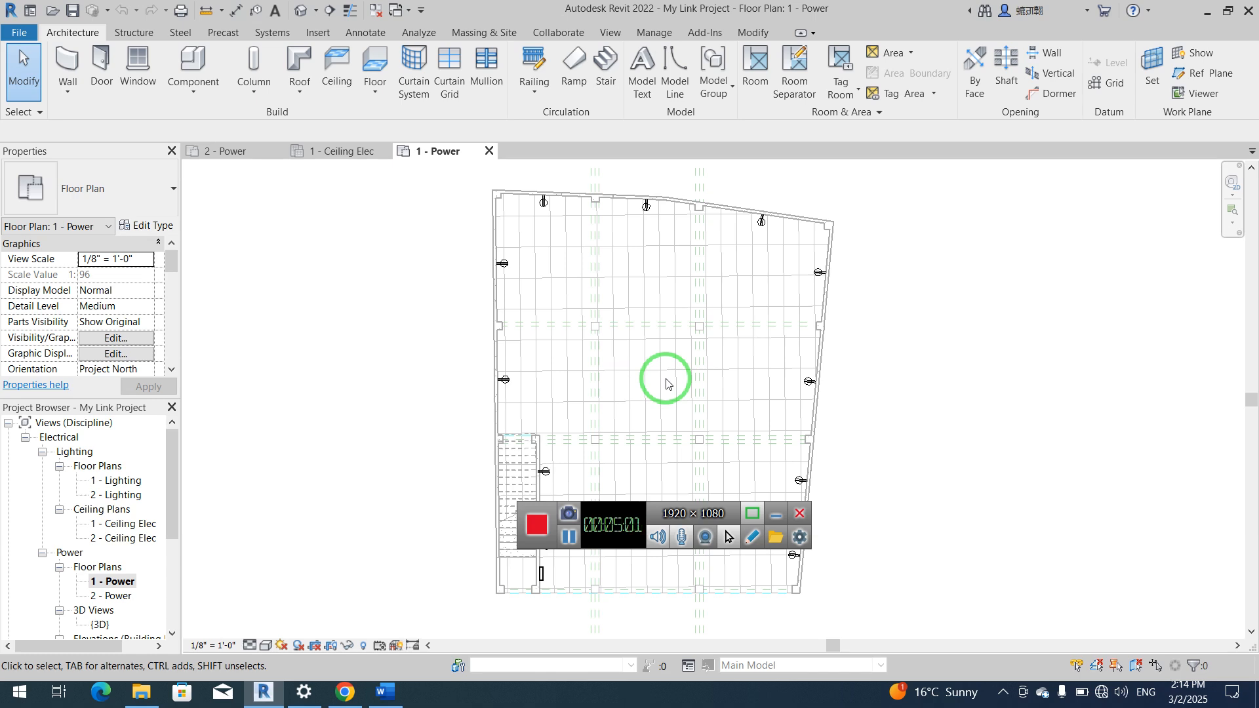
{"action": "left_click", "coordinate": [778, 522]}
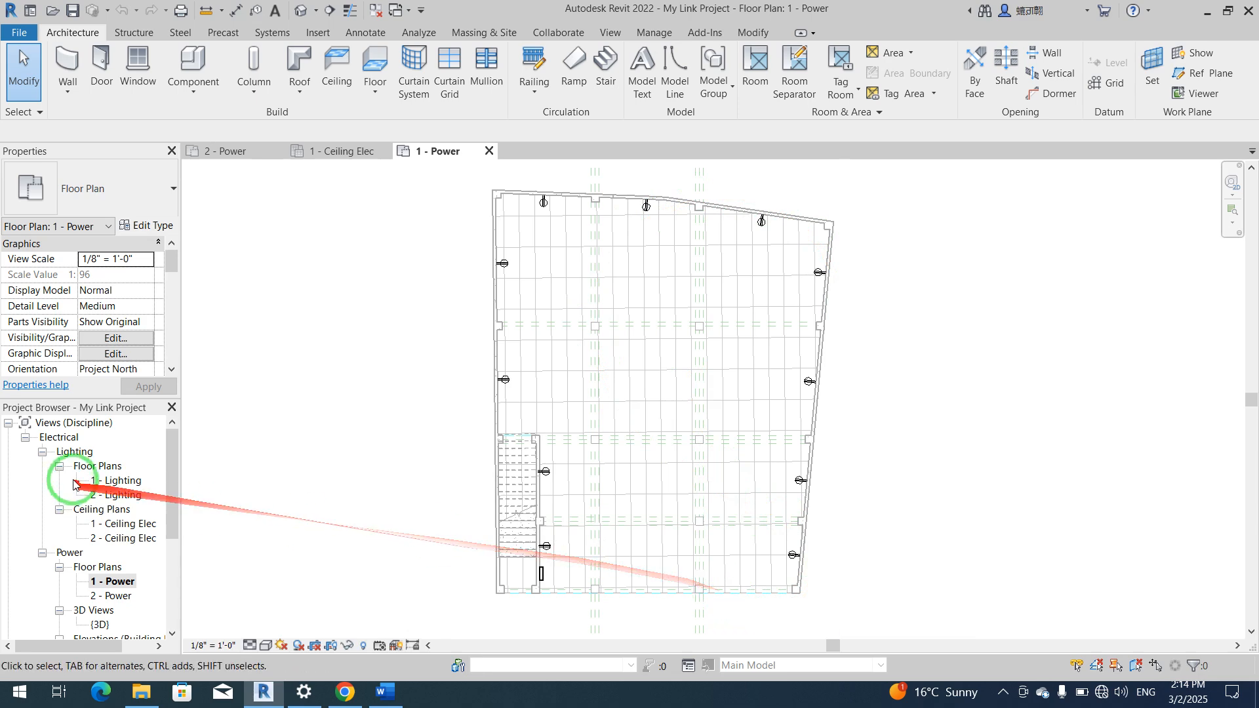
{"action": "double_click", "coordinate": [115, 525]}
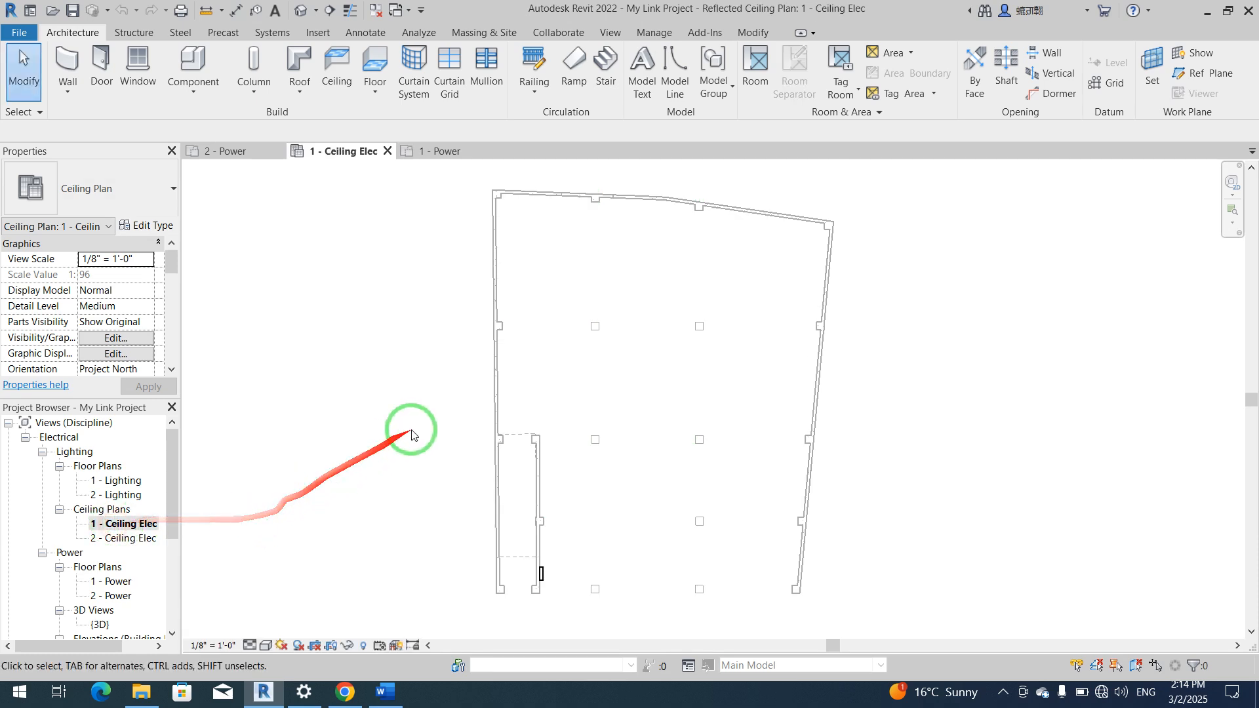
{"action": "middle_click_drag", "start_coordinate": [410, 472], "coordinate": [370, 450]}
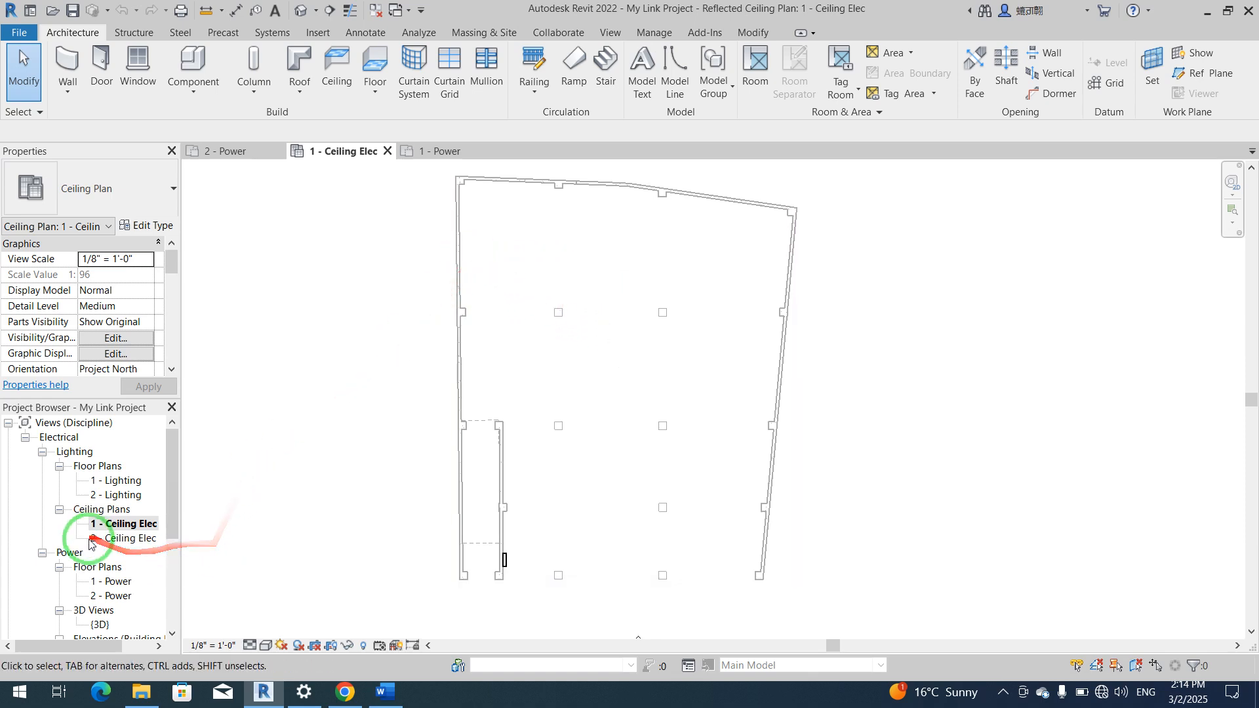
Step: Open the North - Elec building elevation at the A0, B0 and C0 Floor levels
{"action": "scroll", "coordinate": [73, 525], "scroll_direction": "down", "scroll_amount": 4}
{"action": "double_click", "coordinate": [102, 510]}
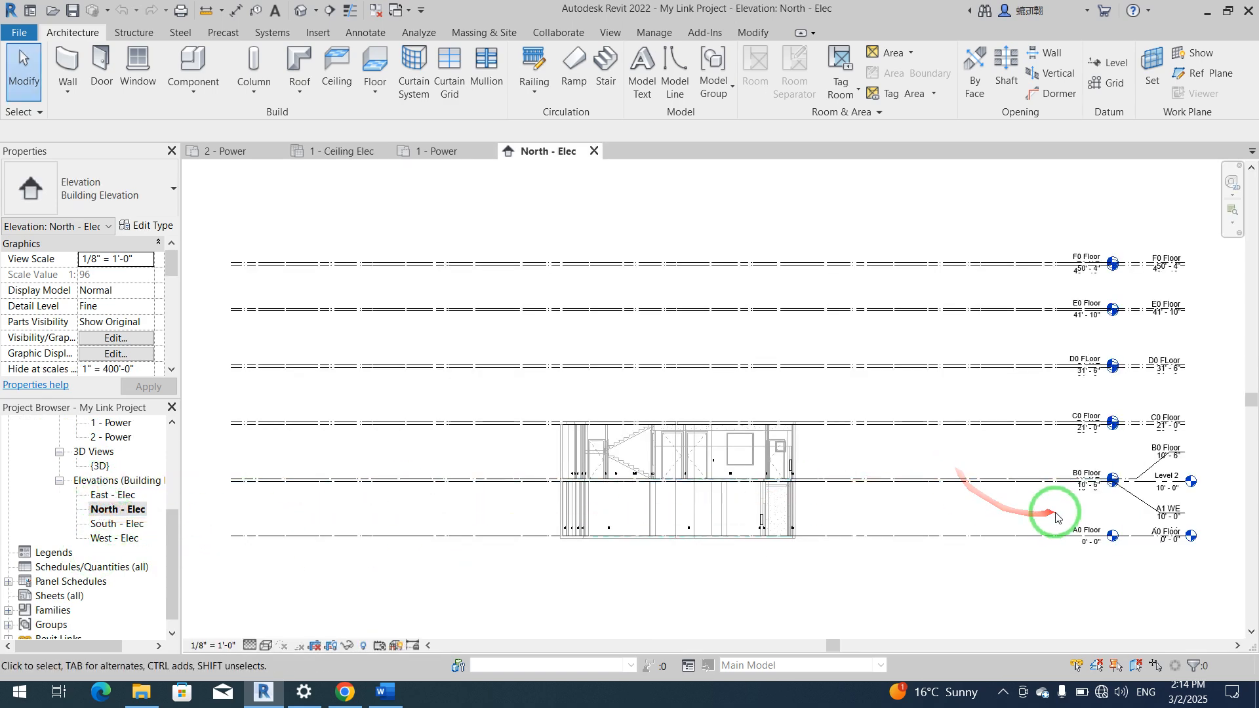
{"action": "scroll", "coordinate": [1062, 532], "scroll_direction": "up", "scroll_amount": 4}
{"action": "scroll", "coordinate": [582, 521], "scroll_direction": "up", "scroll_amount": 1}
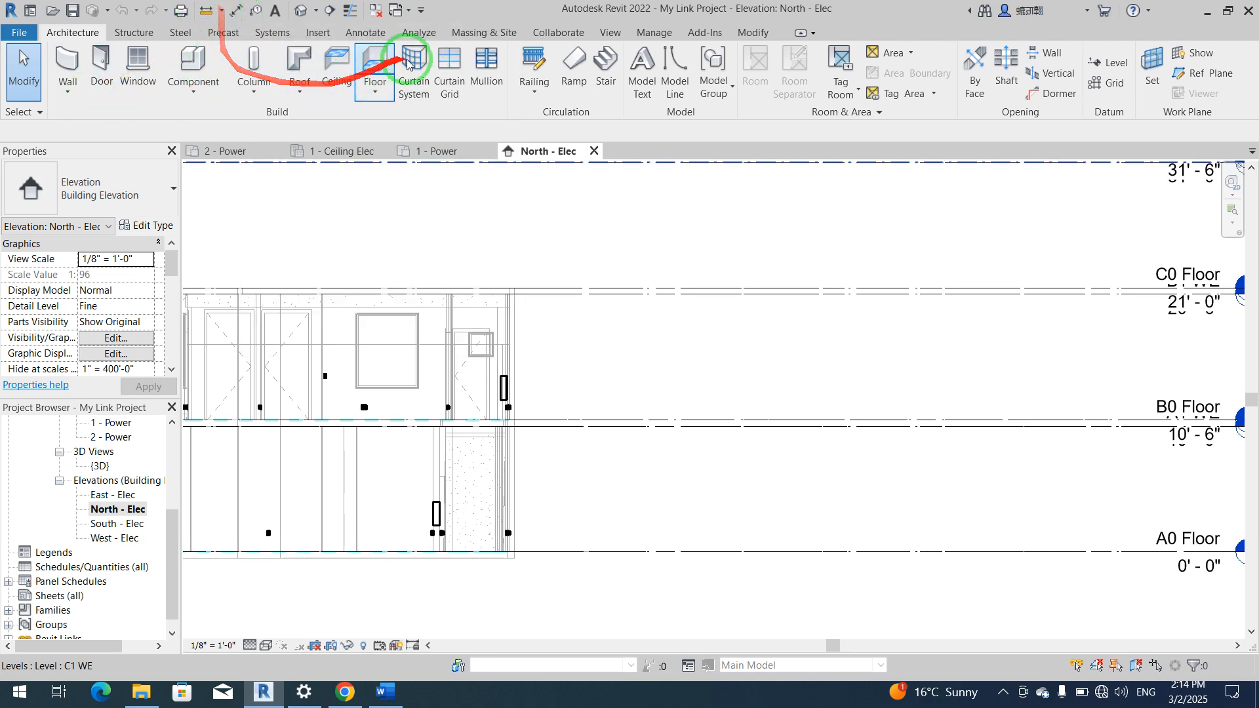
Step: Add an aligned dimension beside the building between the A0 Floor level and the lower of the two level lines at B0 Floor
{"action": "left_click", "coordinate": [604, 34]}
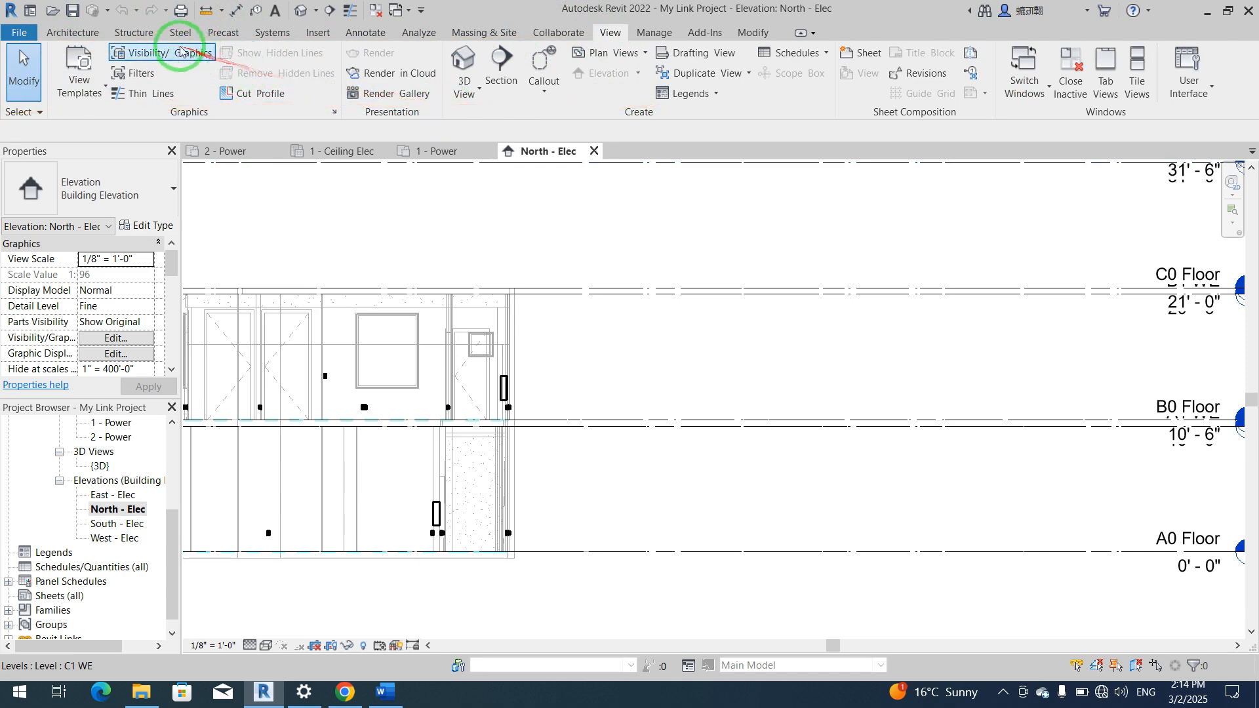
{"action": "left_click", "coordinate": [371, 41]}
{"action": "left_click", "coordinate": [69, 82]}
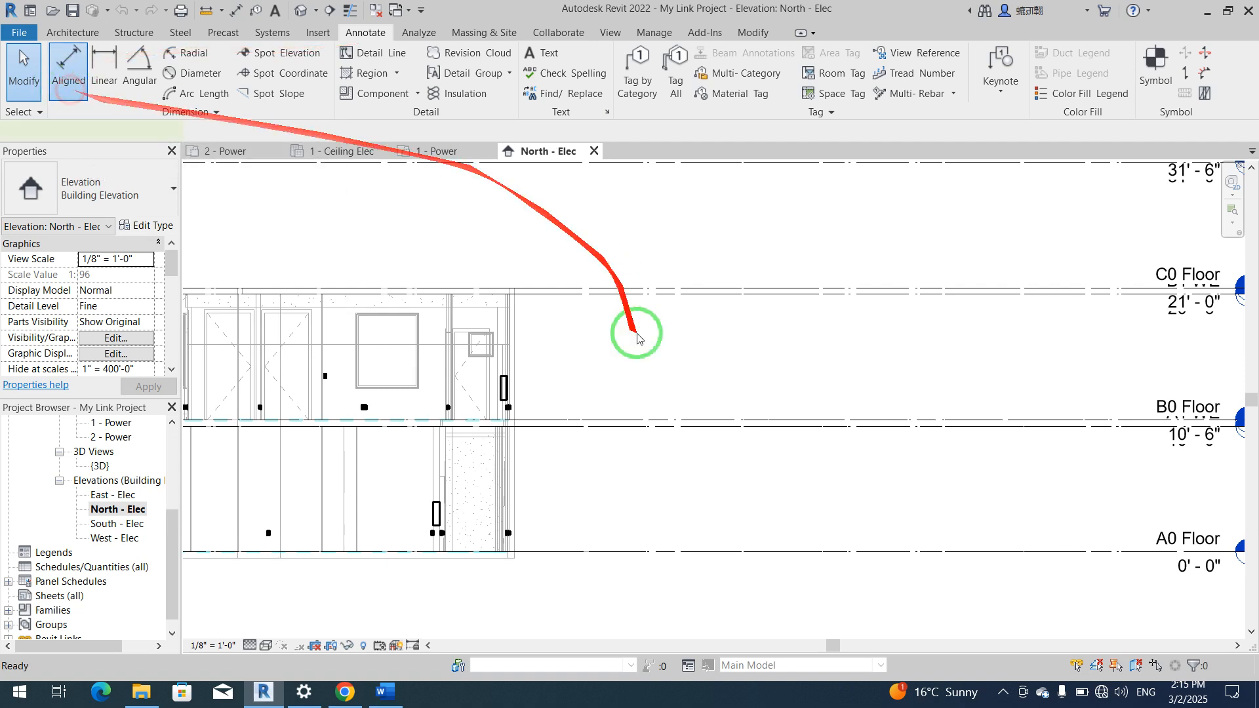
{"action": "left_click", "coordinate": [624, 430]}
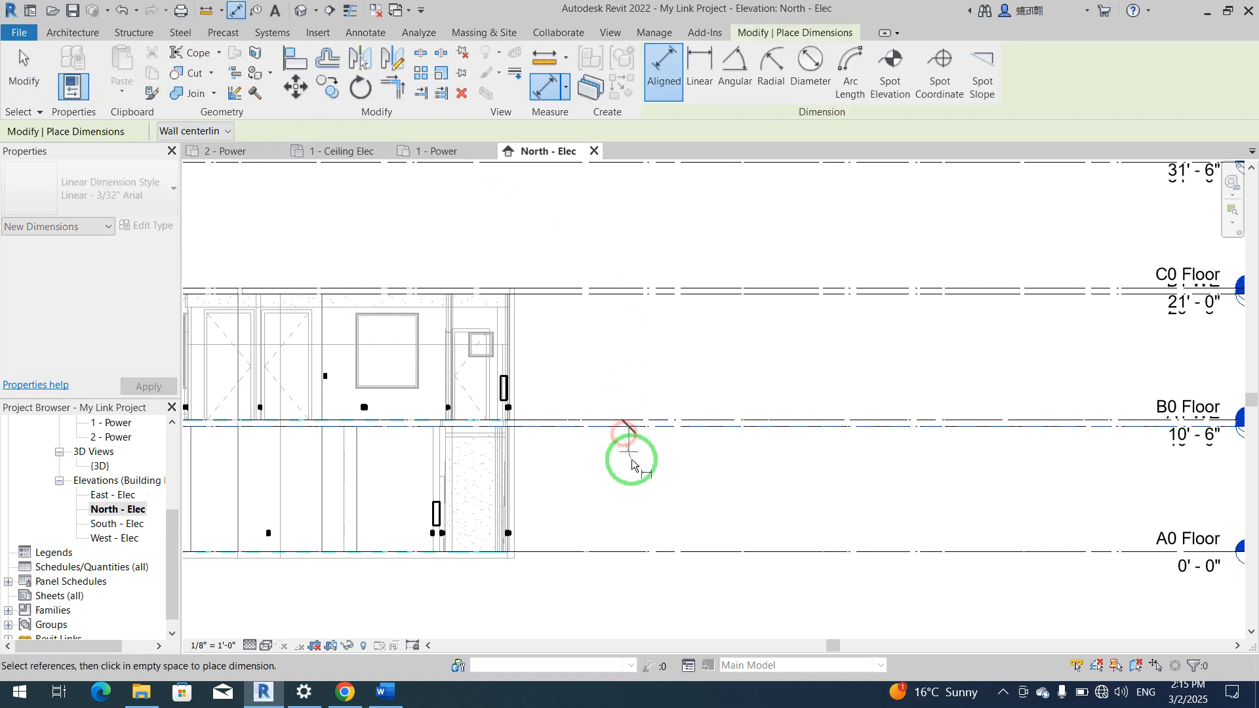
{"action": "left_click", "coordinate": [623, 550]}
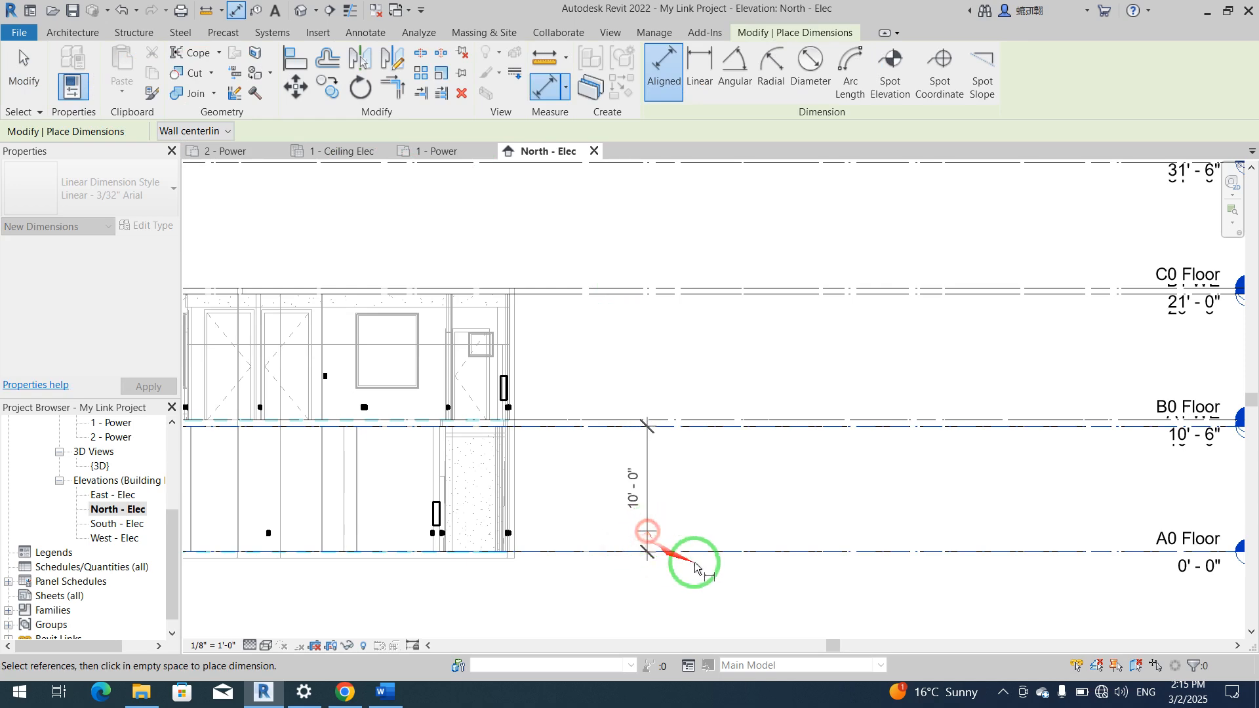
{"action": "left_click", "coordinate": [740, 549]}
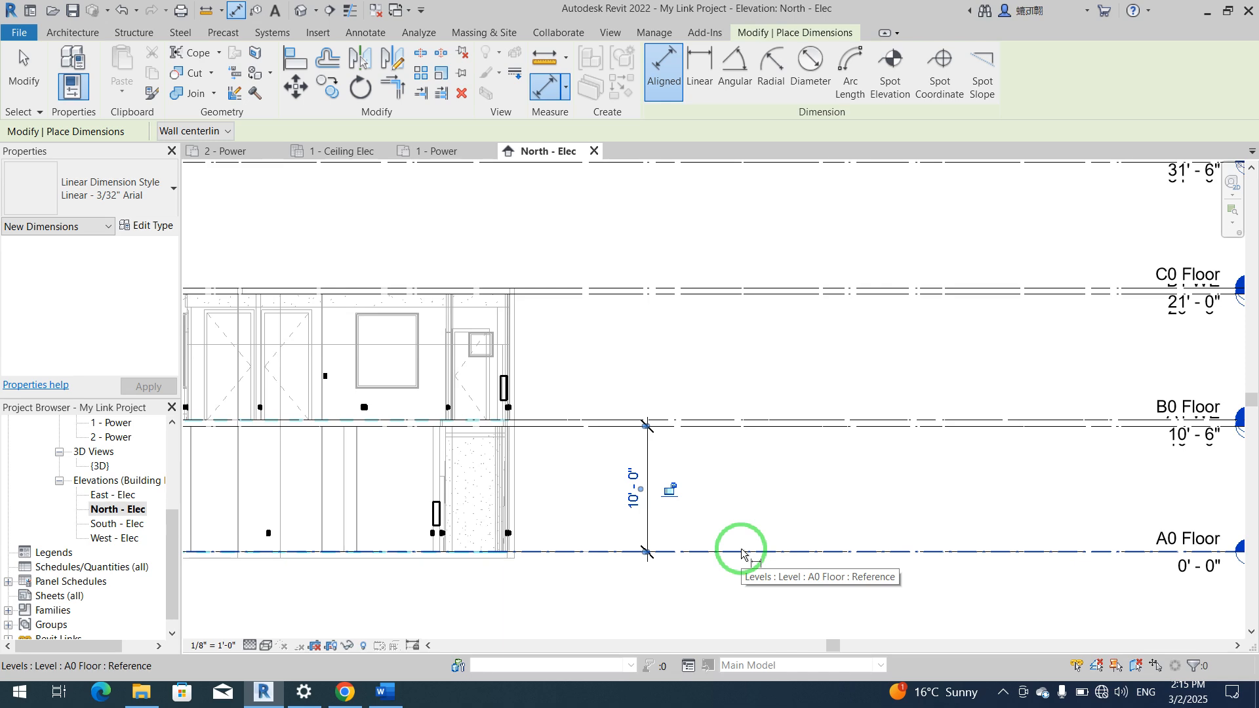
{"action": "key", "text": "Escape"}
{"action": "key", "text": "Escape"}
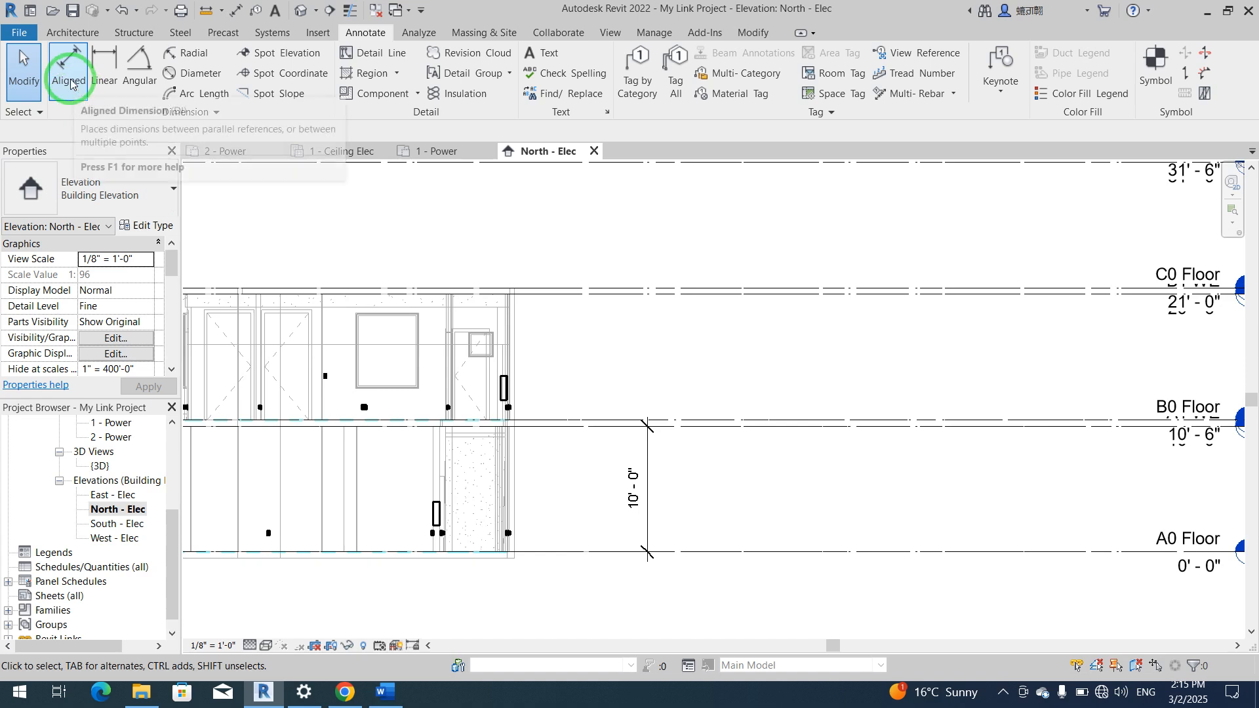
Step: Return to the 1 - Ceiling Elec plan and start a 2' x 4' ACT System ceiling on Level 1 with a 9' 6" height offset
{"action": "scroll", "coordinate": [145, 482], "scroll_direction": "up", "scroll_amount": 3}
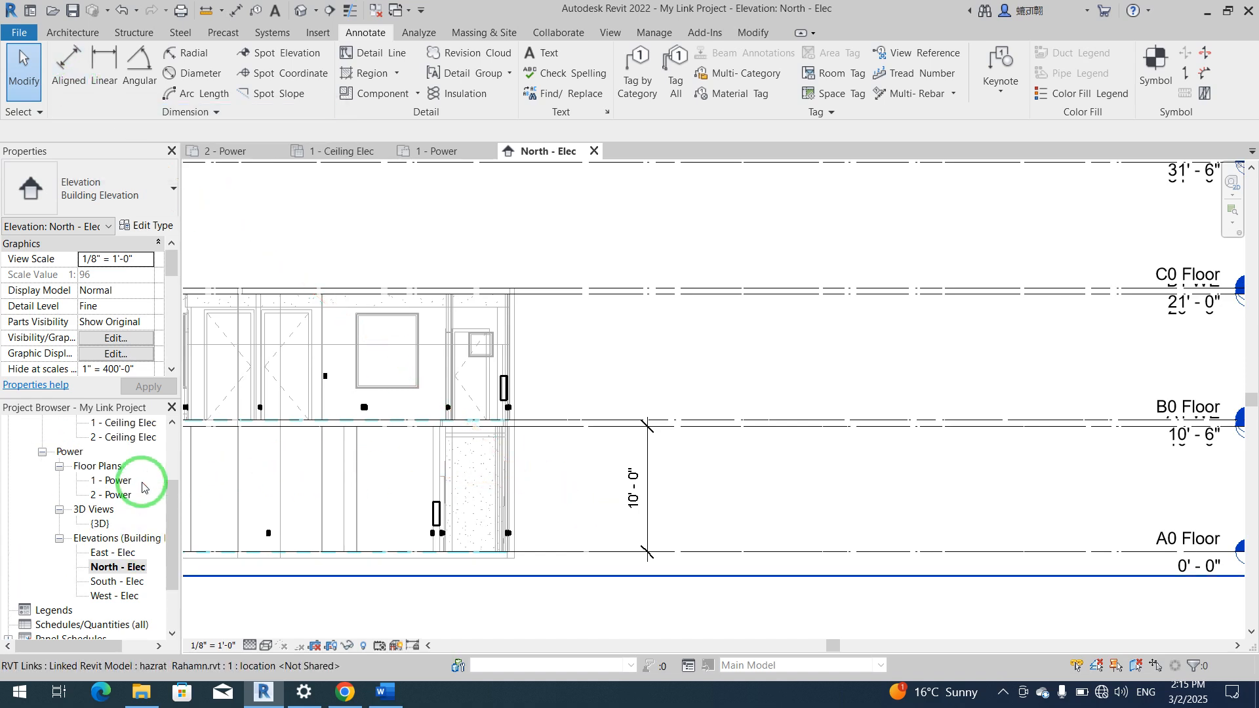
{"action": "scroll", "coordinate": [142, 487], "scroll_direction": "up", "scroll_amount": 3}
{"action": "double_click", "coordinate": [135, 480]}
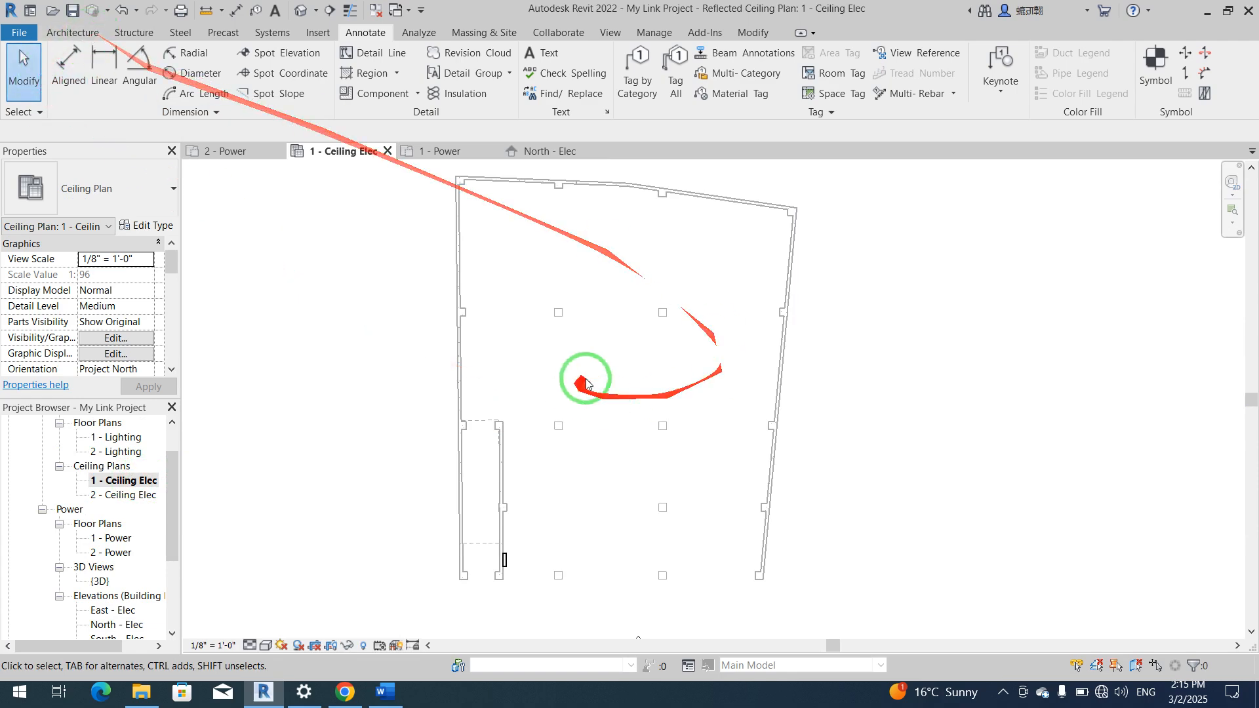
{"action": "left_click", "coordinate": [70, 34]}
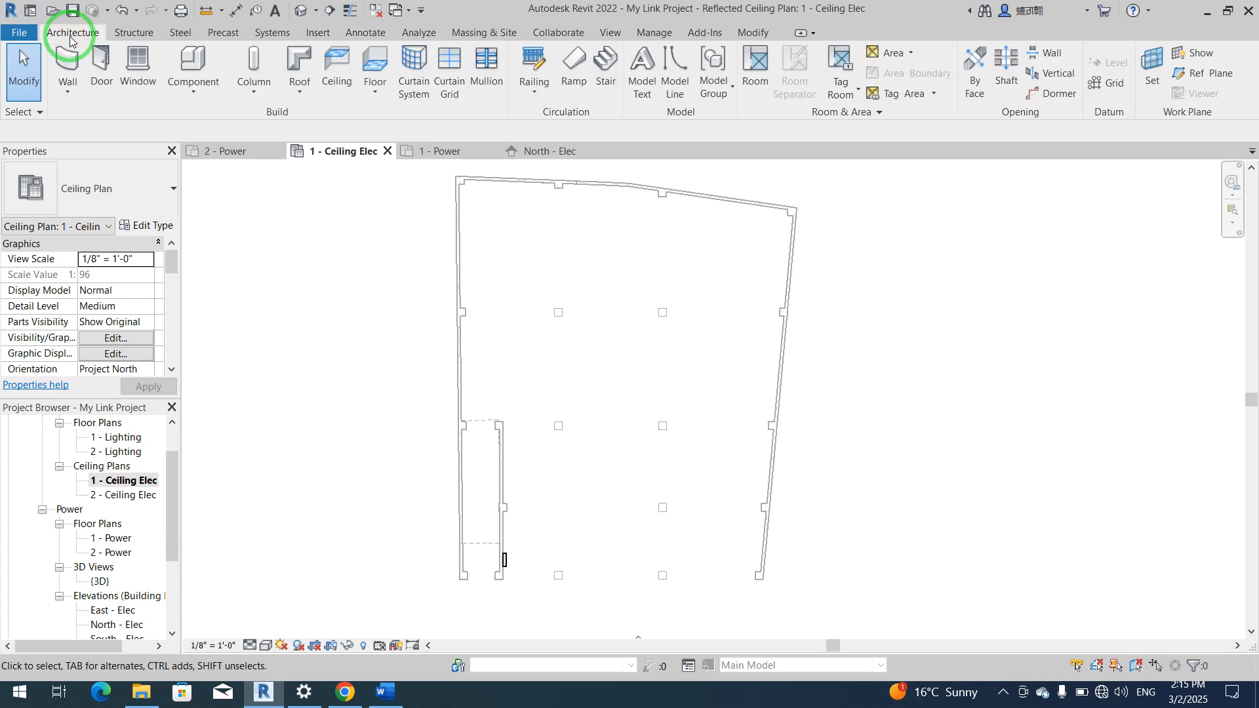
{"action": "left_click", "coordinate": [334, 77]}
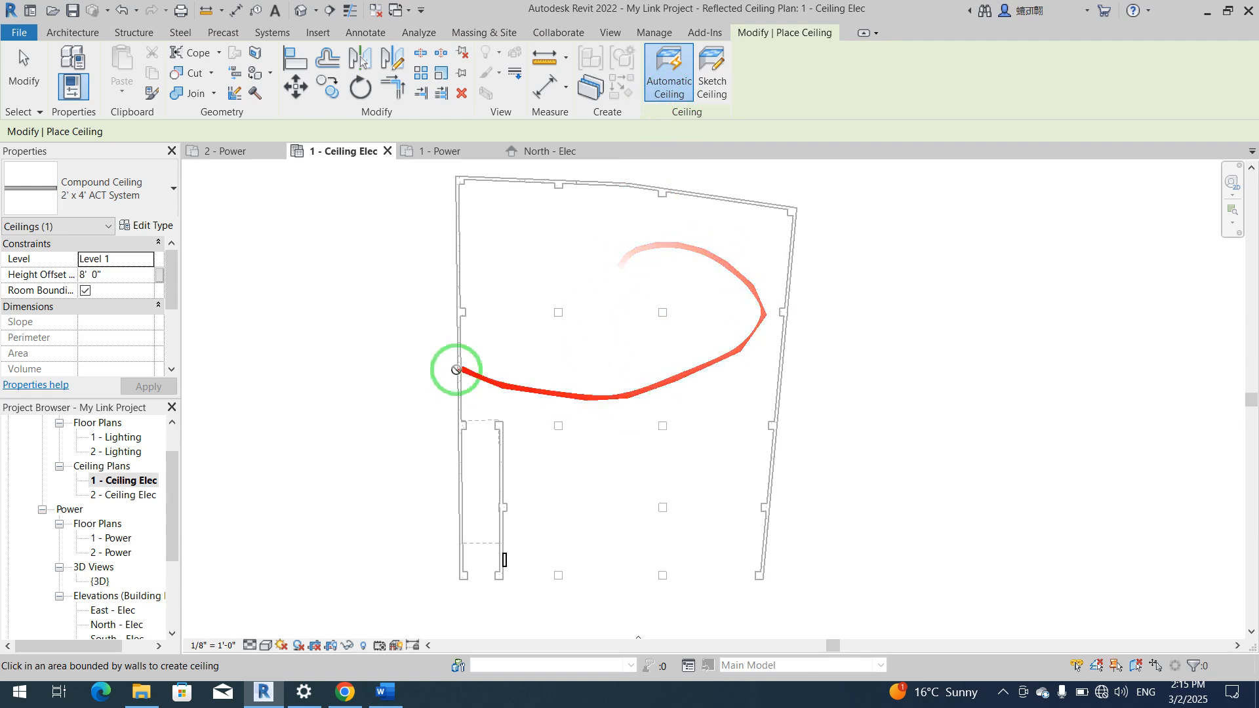
{"action": "left_click", "coordinate": [108, 275]}
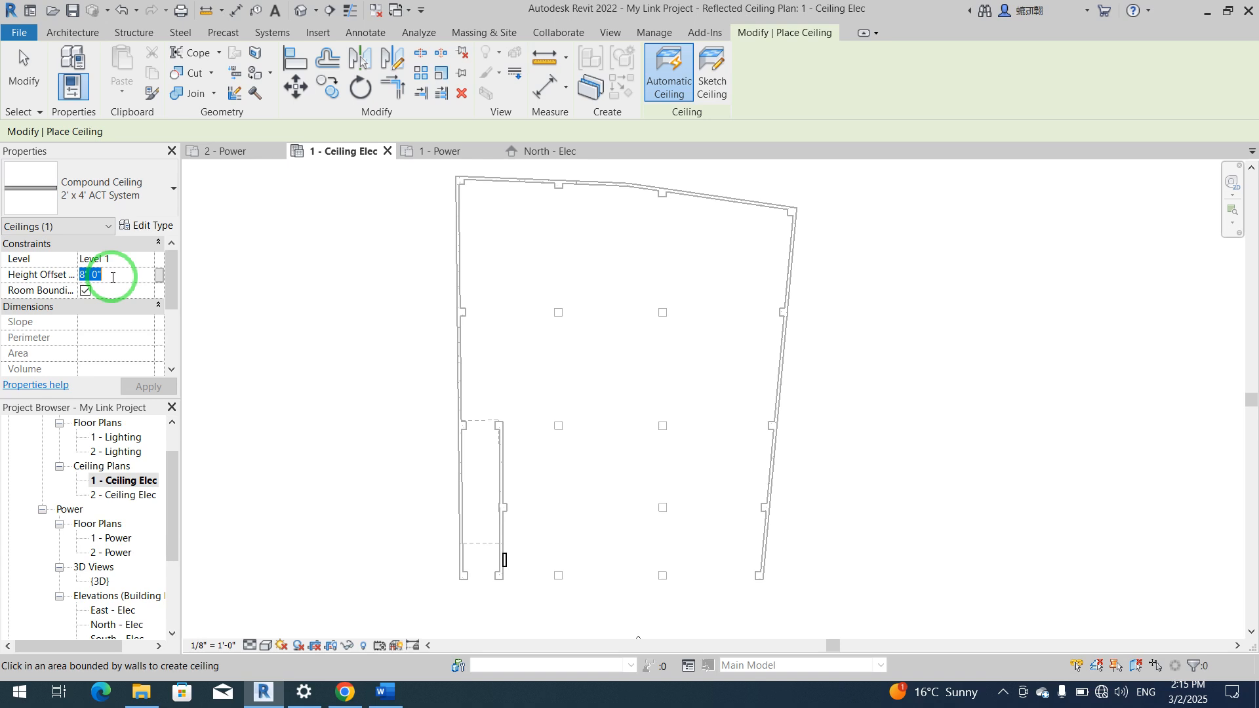
{"action": "type", "text": "9"}
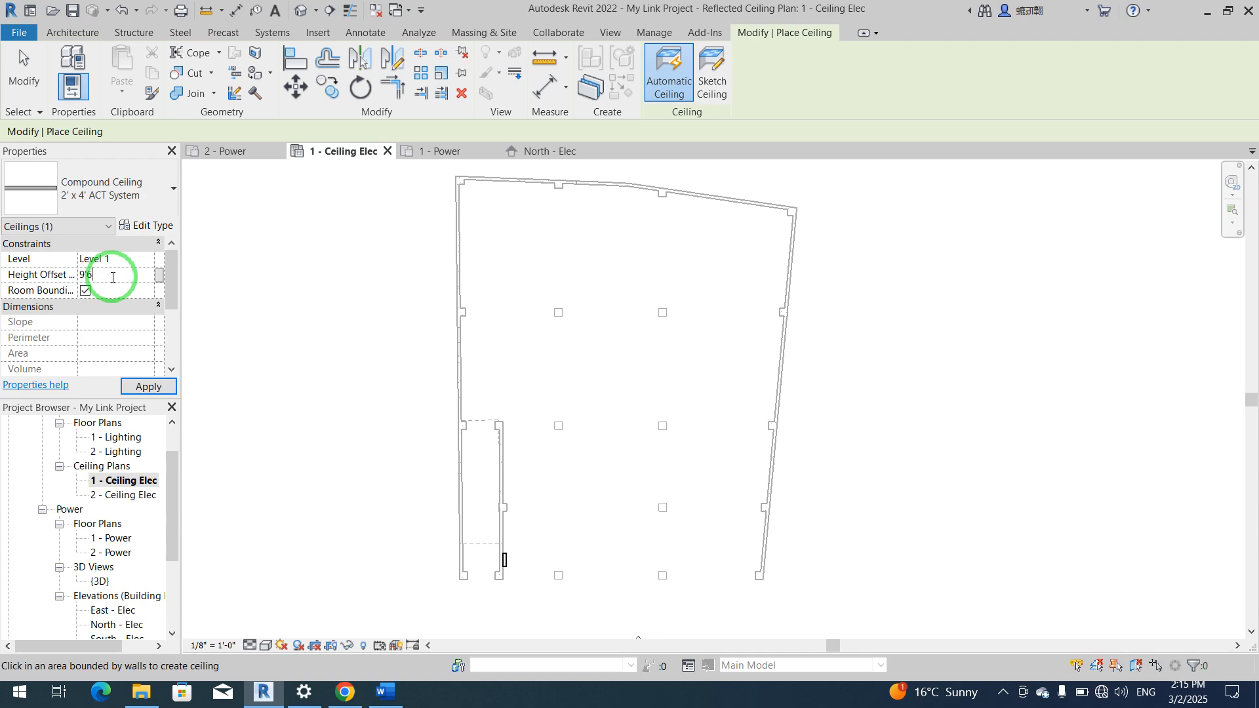
{"action": "left_click", "coordinate": [504, 369]}
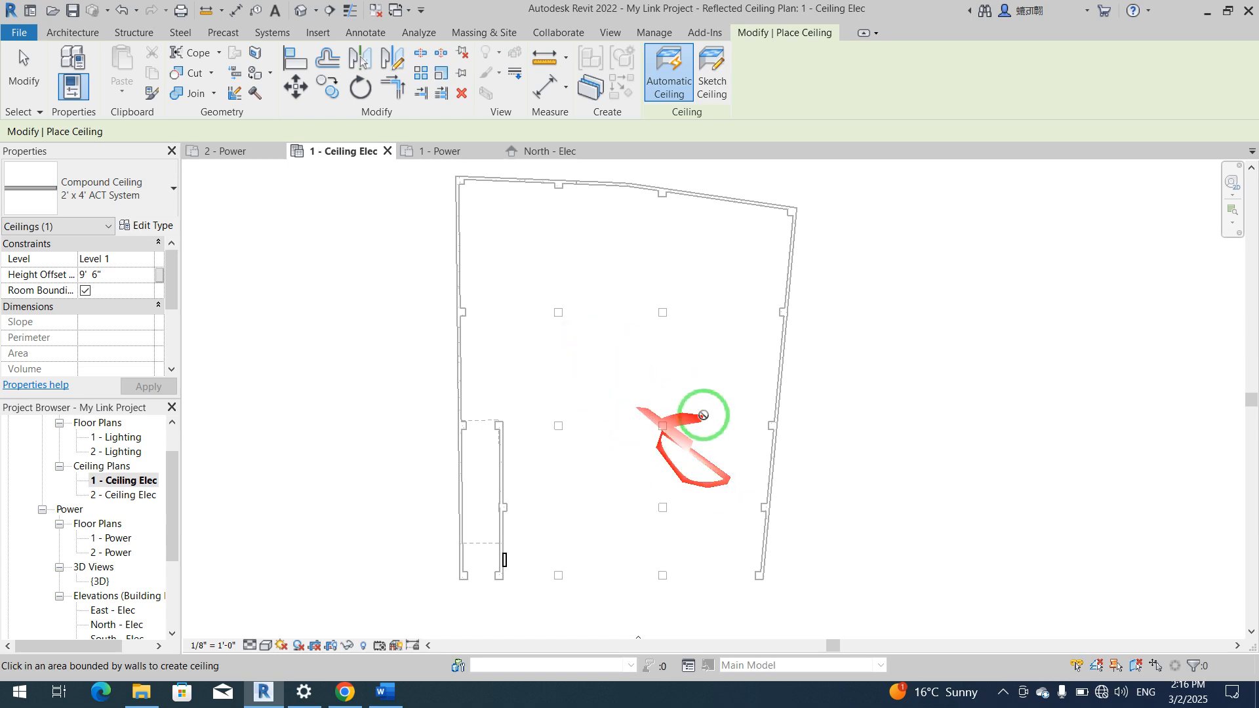
Step: Sketch the ceiling boundary by picking the inner edges of the east wall, the north wall segments and the west wall
{"action": "left_click", "coordinate": [716, 96]}
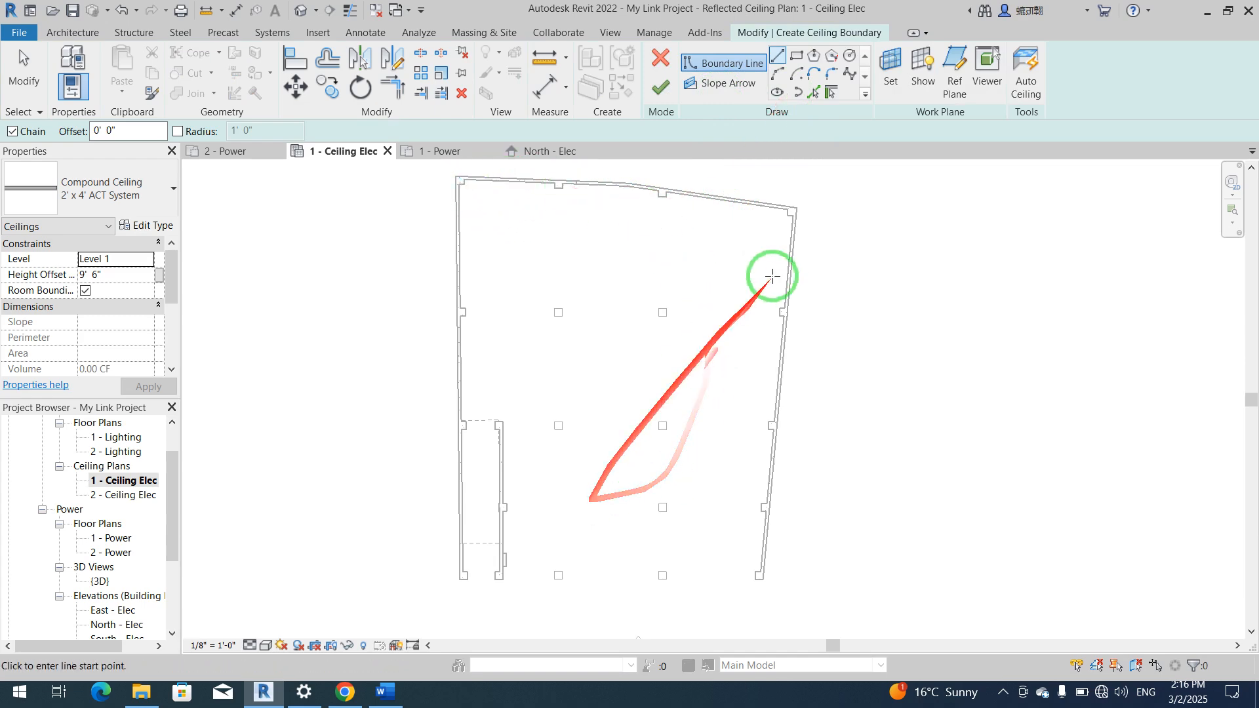
{"action": "left_click", "coordinate": [812, 96]}
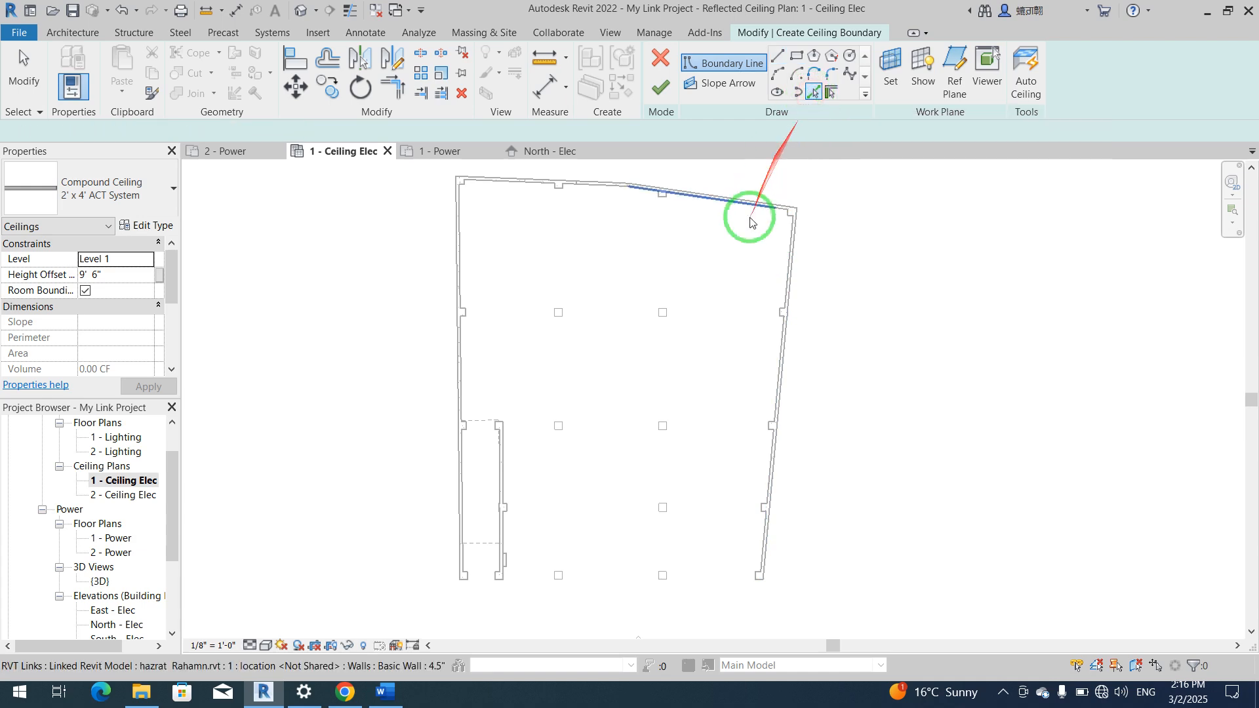
{"action": "left_click", "coordinate": [784, 252]}
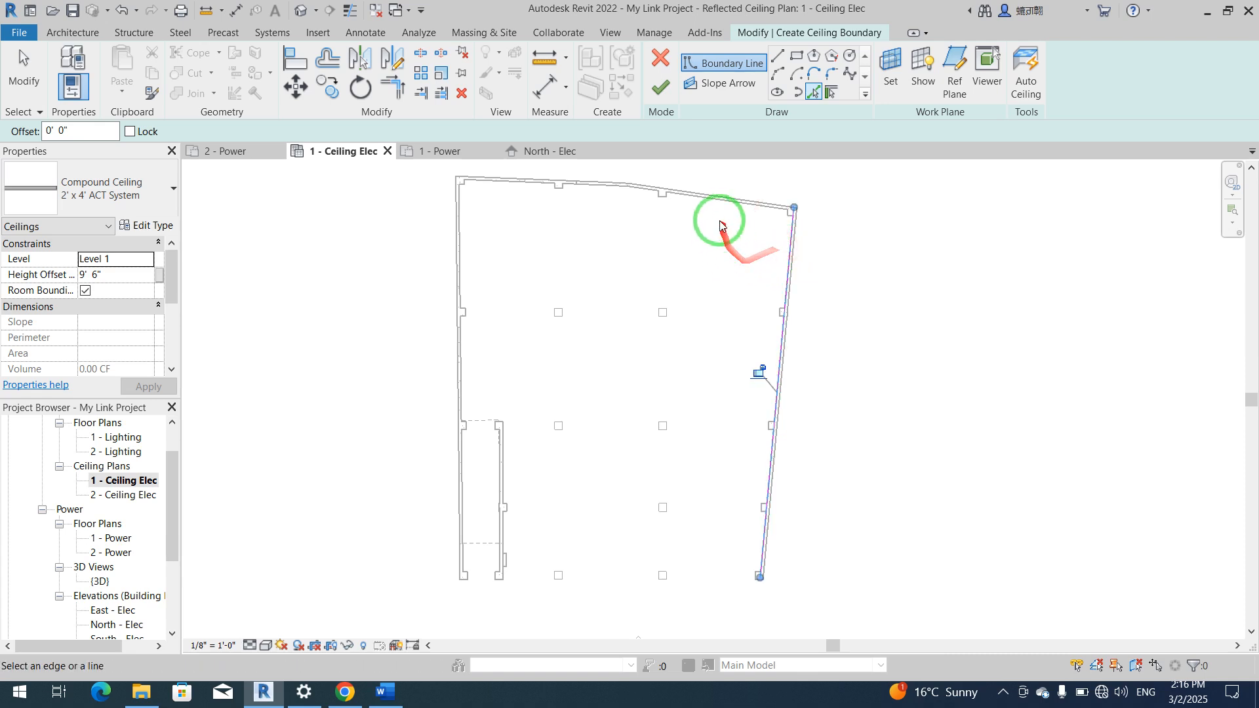
{"action": "left_click", "coordinate": [716, 203]}
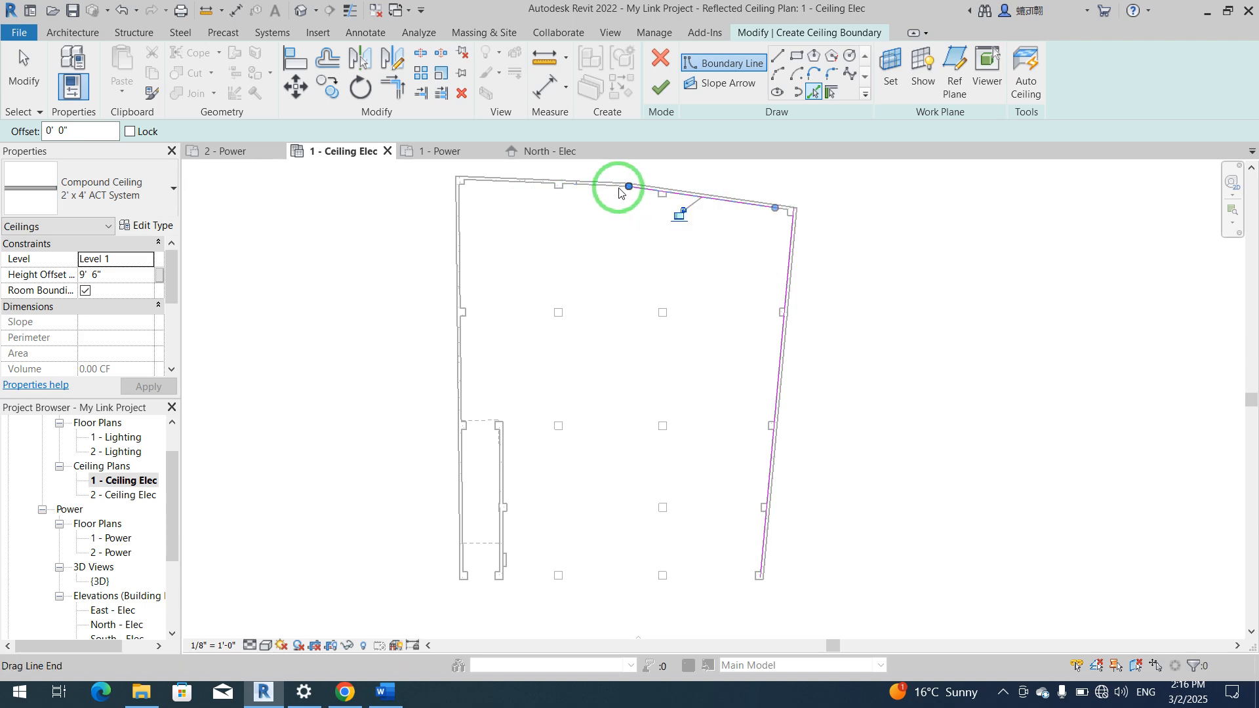
{"action": "scroll", "coordinate": [606, 170], "scroll_direction": "up", "scroll_amount": 3}
{"action": "left_click", "coordinate": [639, 227]}
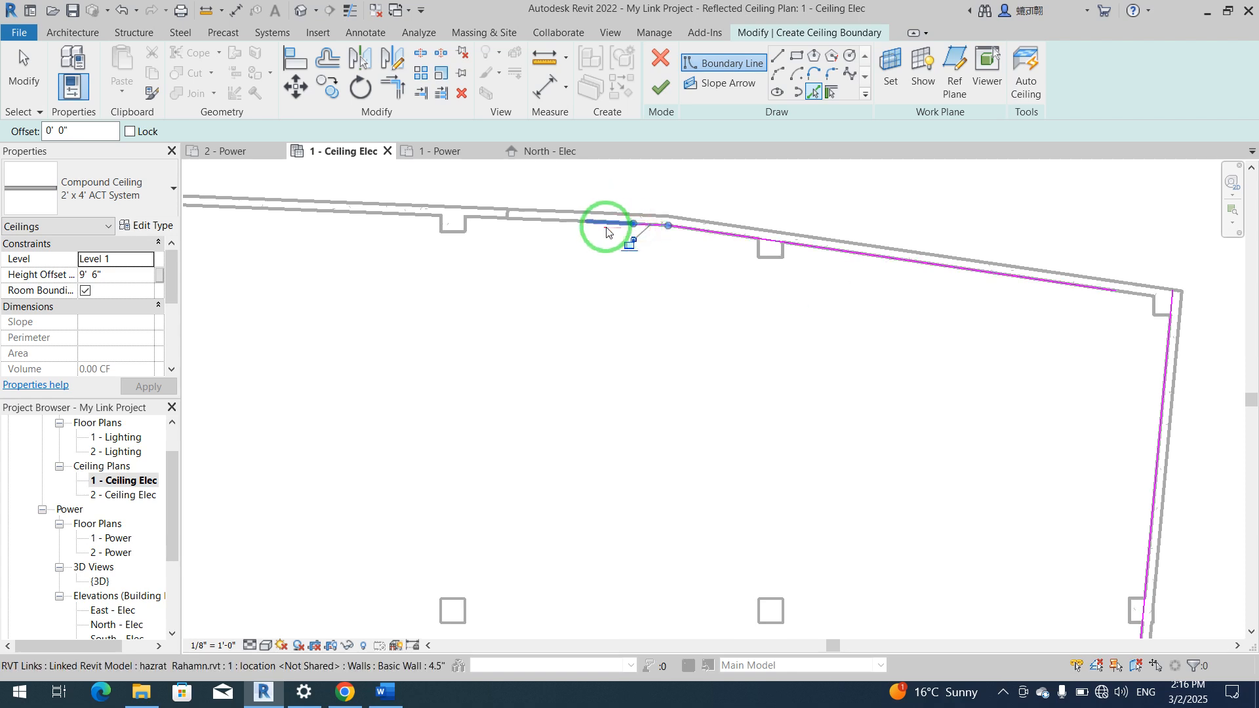
{"action": "left_click", "coordinate": [567, 219]}
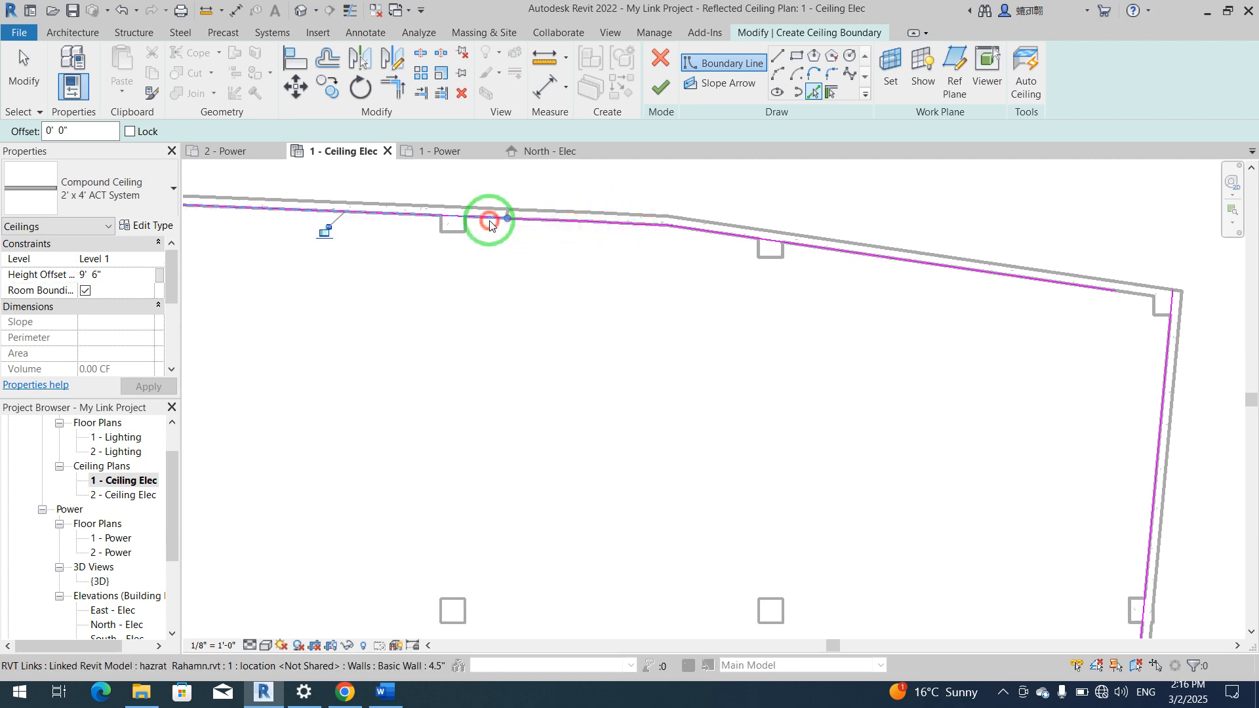
{"action": "left_click", "coordinate": [489, 223]}
{"action": "scroll", "coordinate": [694, 244], "scroll_direction": "down", "scroll_amount": 4}
{"action": "left_click", "coordinate": [387, 248]}
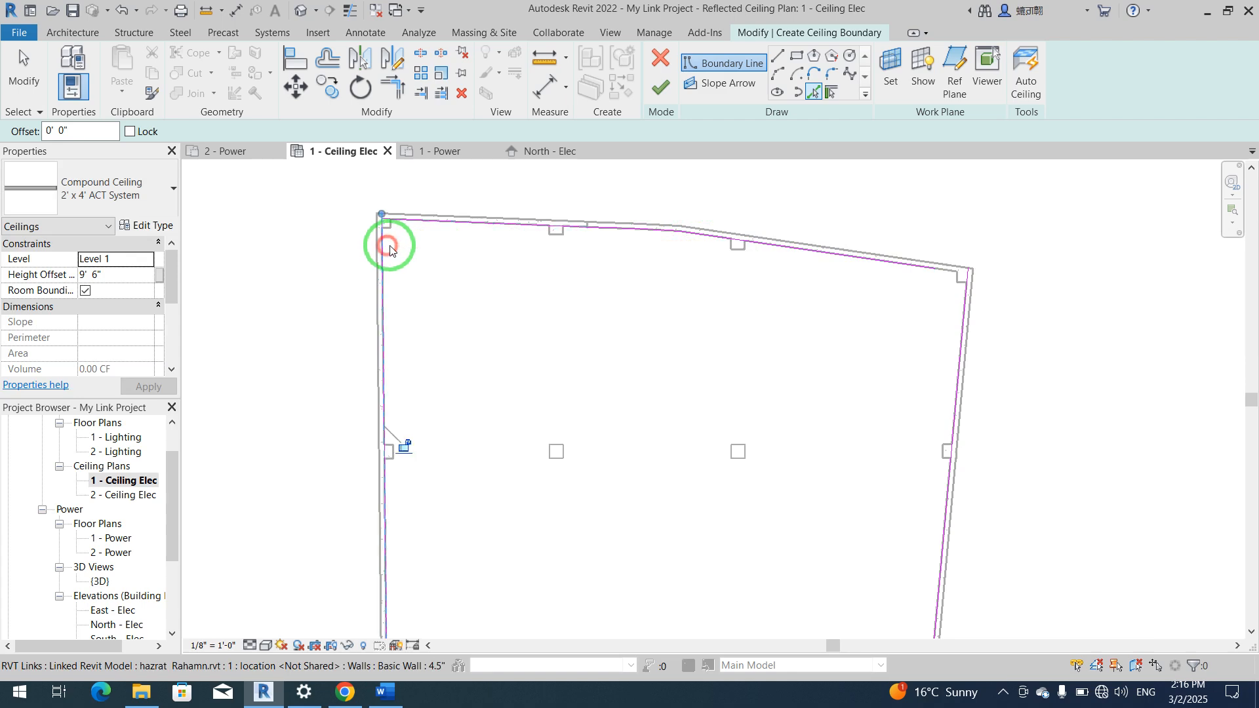
Step: Draw a straight horizontal boundary line across the open south side, from the southwest corner column to the southeast one
{"action": "scroll", "coordinate": [485, 214], "scroll_direction": "down", "scroll_amount": 2}
{"action": "middle_click_drag", "start_coordinate": [557, 449], "coordinate": [562, 309]}
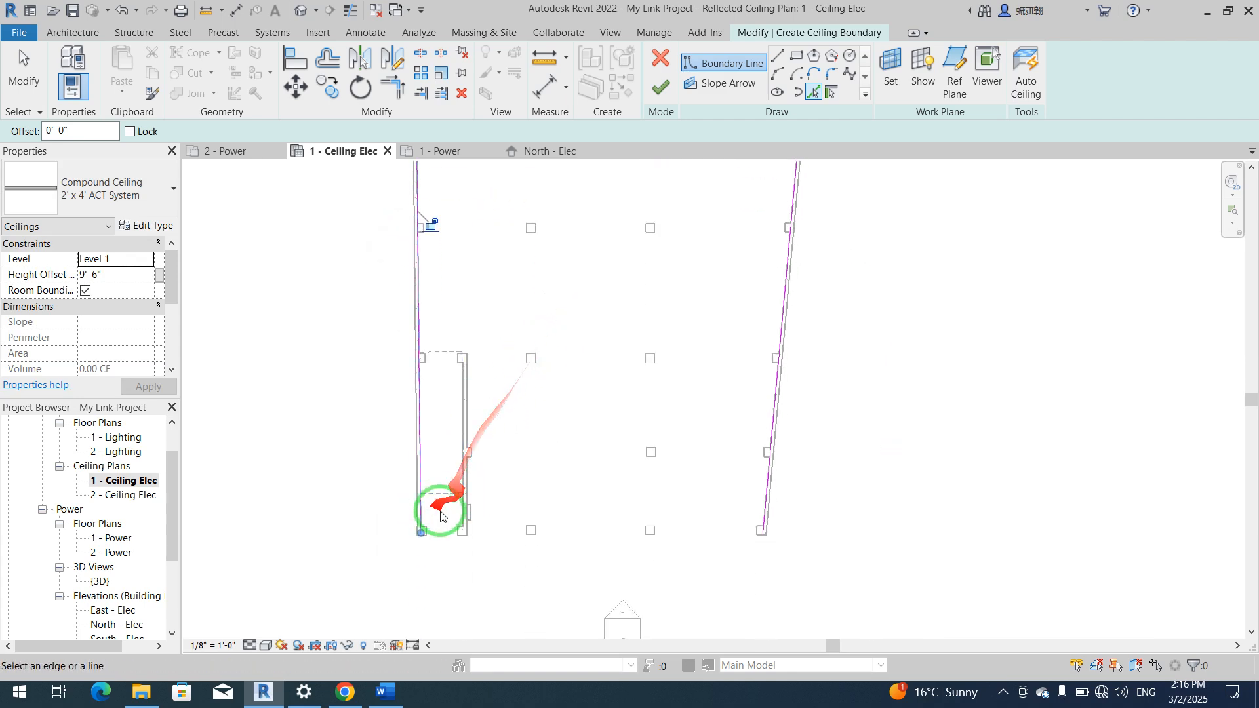
{"action": "middle_click_drag", "start_coordinate": [576, 534], "coordinate": [528, 606]}
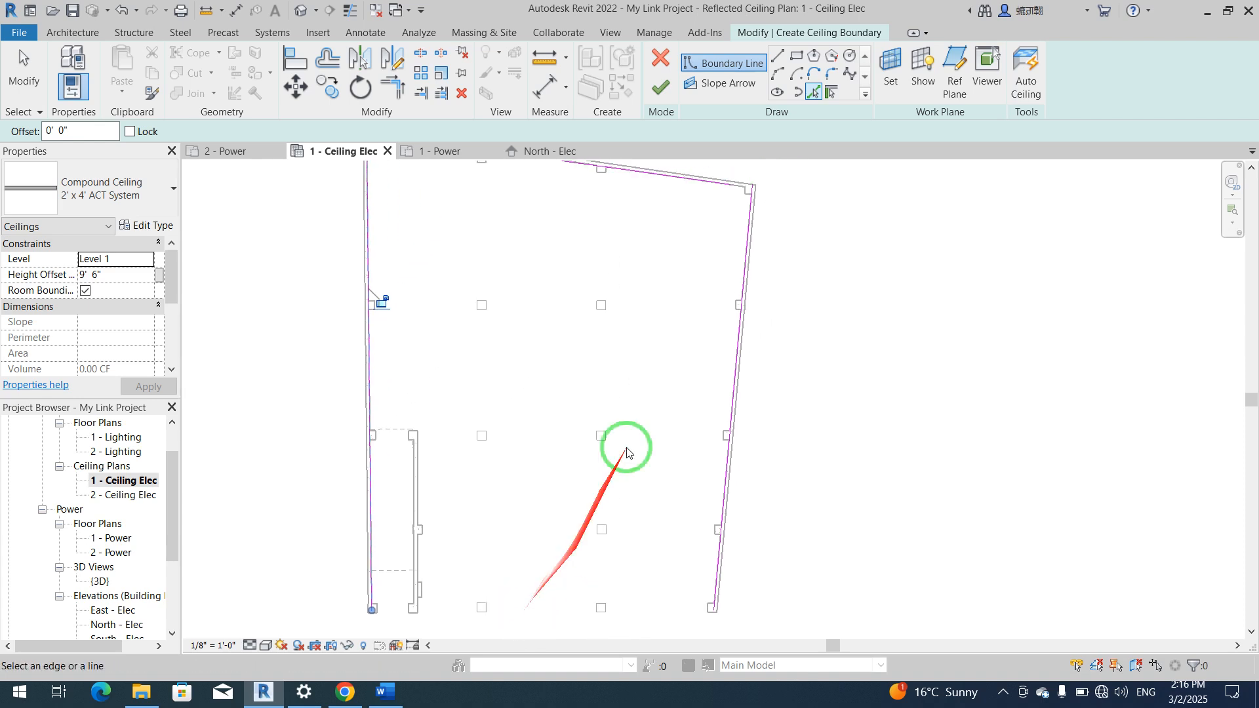
{"action": "middle_click_drag", "start_coordinate": [661, 449], "coordinate": [667, 408]}
{"action": "scroll", "coordinate": [484, 551], "scroll_direction": "up", "scroll_amount": 3}
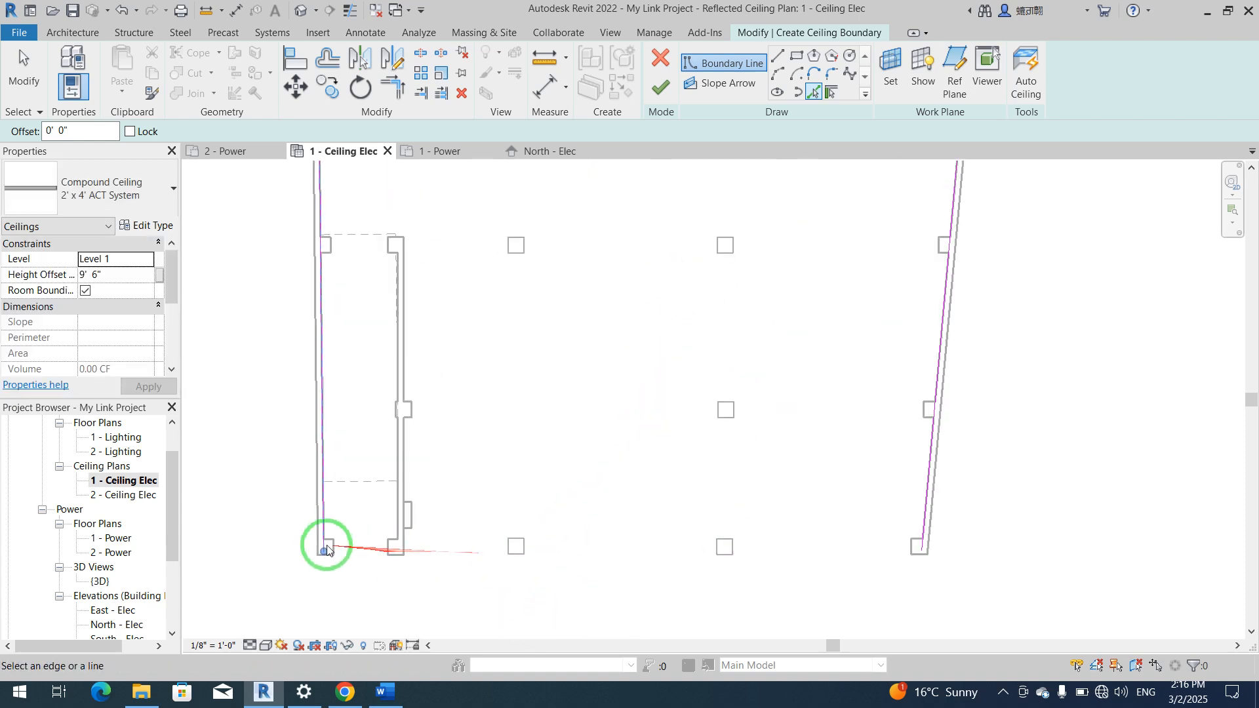
{"action": "left_click", "coordinate": [776, 59]}
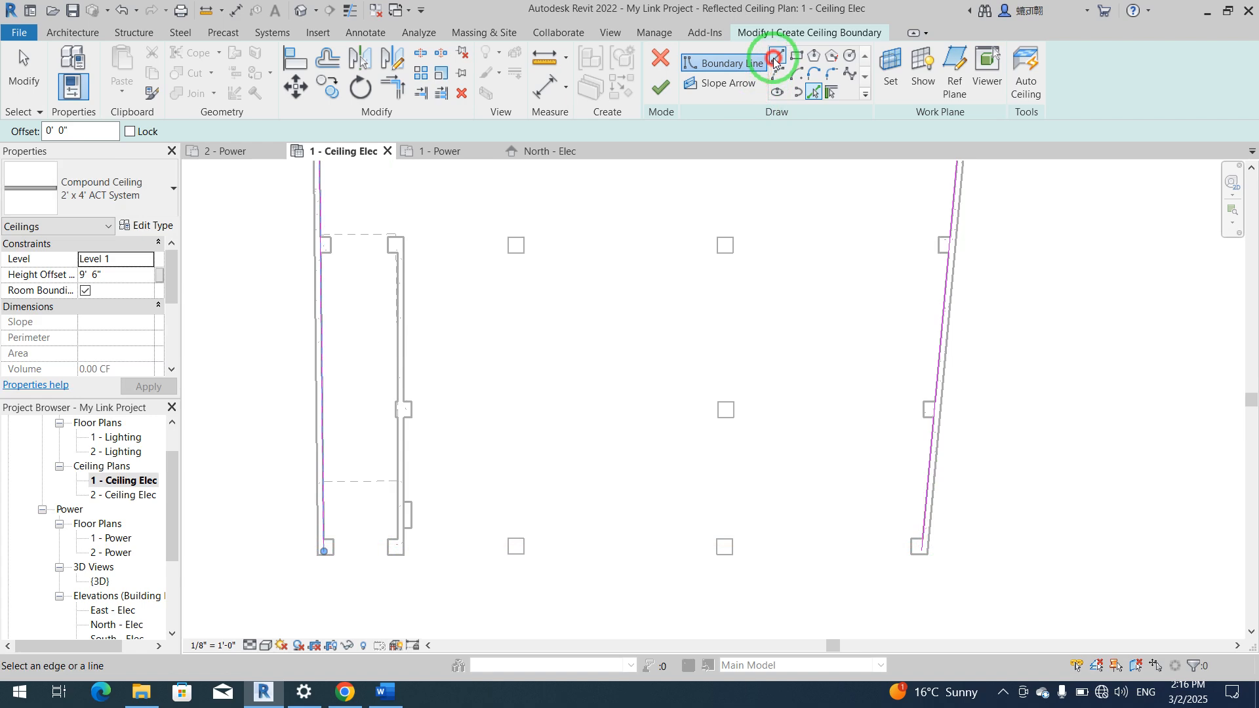
{"action": "left_click", "coordinate": [324, 539]}
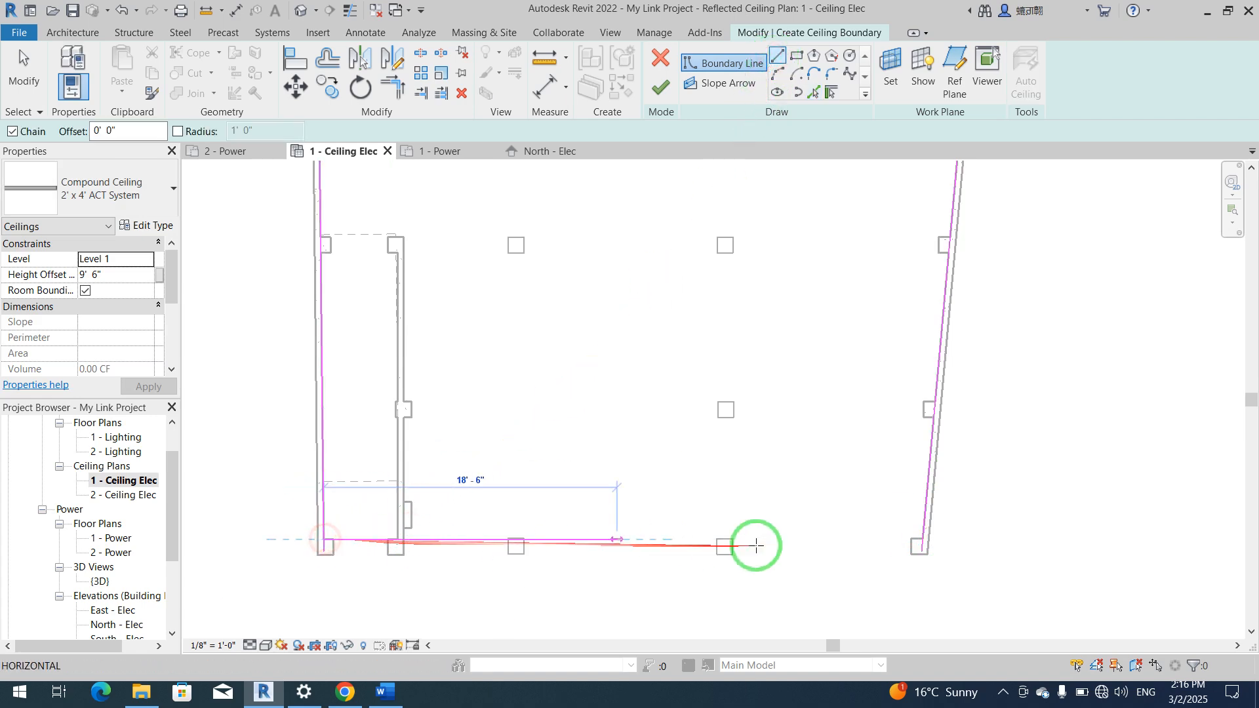
{"action": "left_click", "coordinate": [919, 539]}
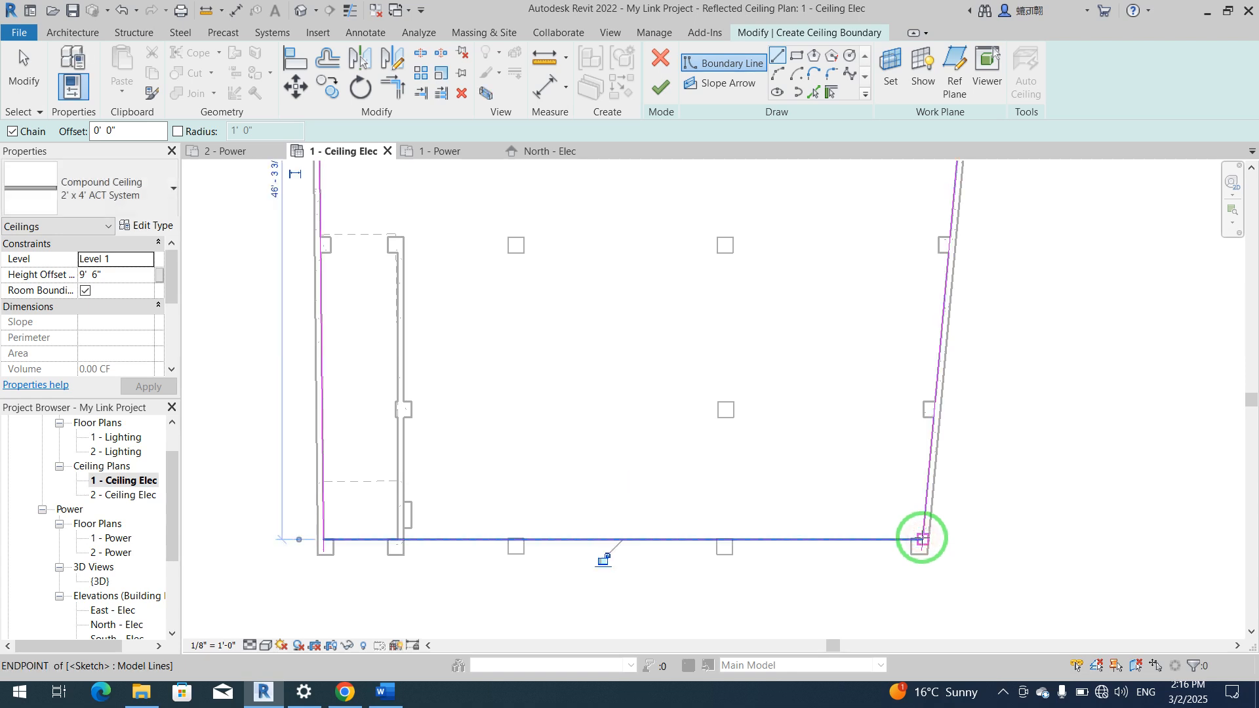
Step: Try to finish the ceiling boundary sketch
{"action": "scroll", "coordinate": [857, 554], "scroll_direction": "down", "scroll_amount": 5}
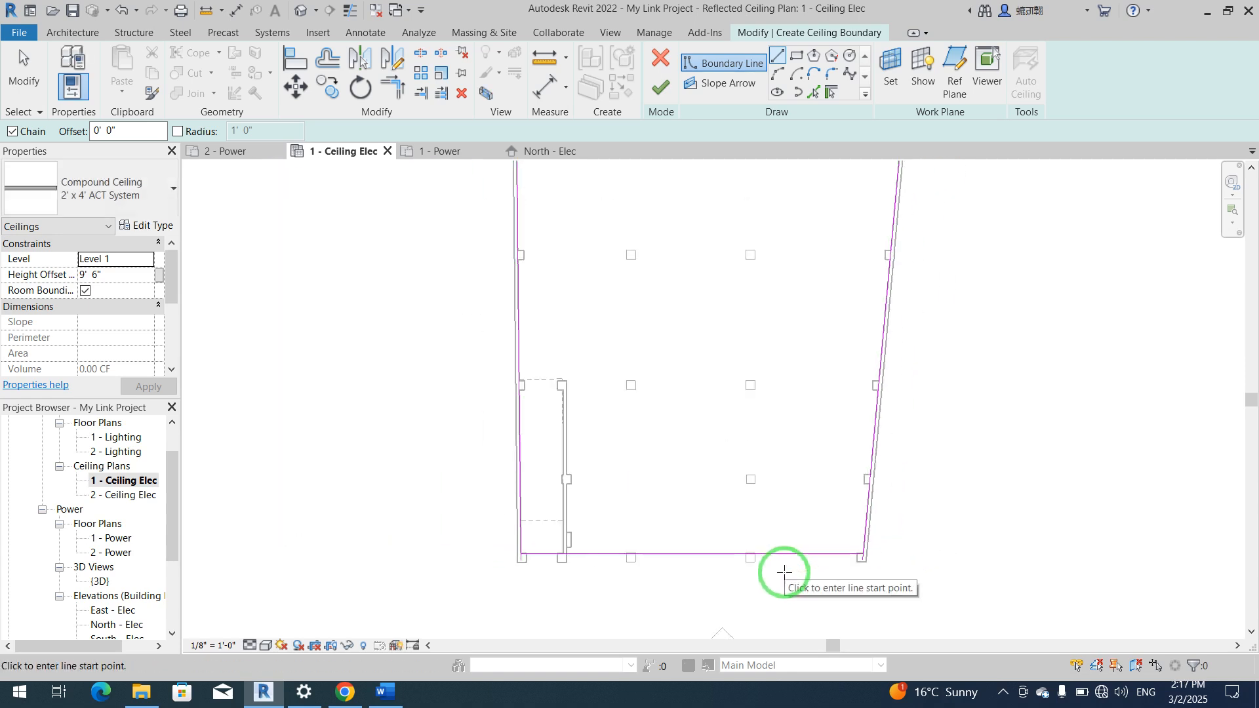
{"action": "scroll", "coordinate": [839, 424], "scroll_direction": "up", "scroll_amount": 1}
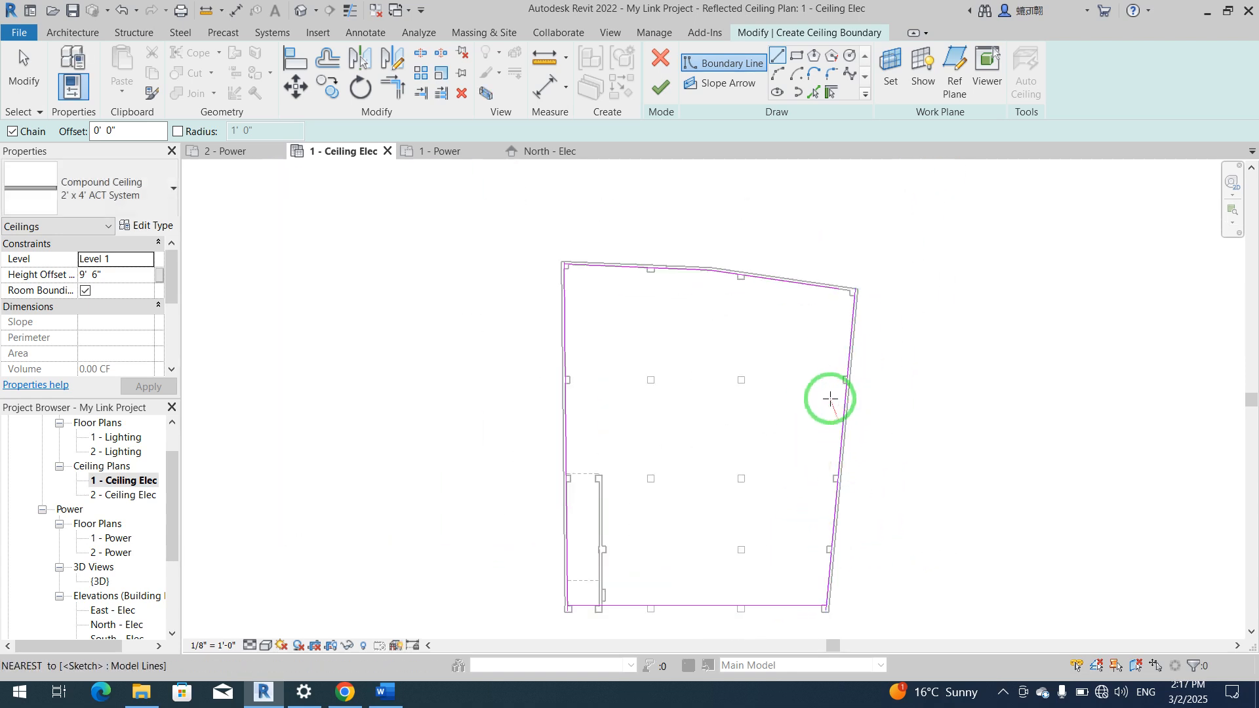
{"action": "left_click", "coordinate": [665, 98]}
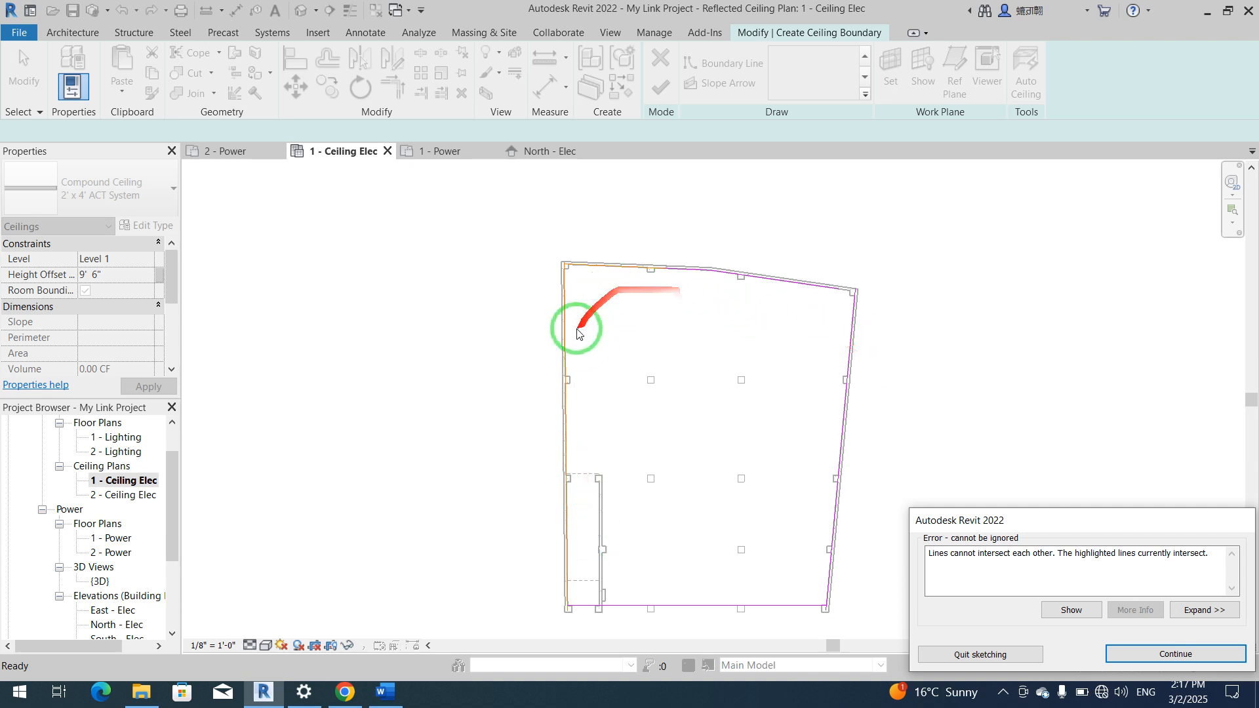
Step: Trim the north and west boundary lines into a clean northwest corner and try to finish the ceiling sketch
{"action": "left_click", "coordinate": [1170, 655]}
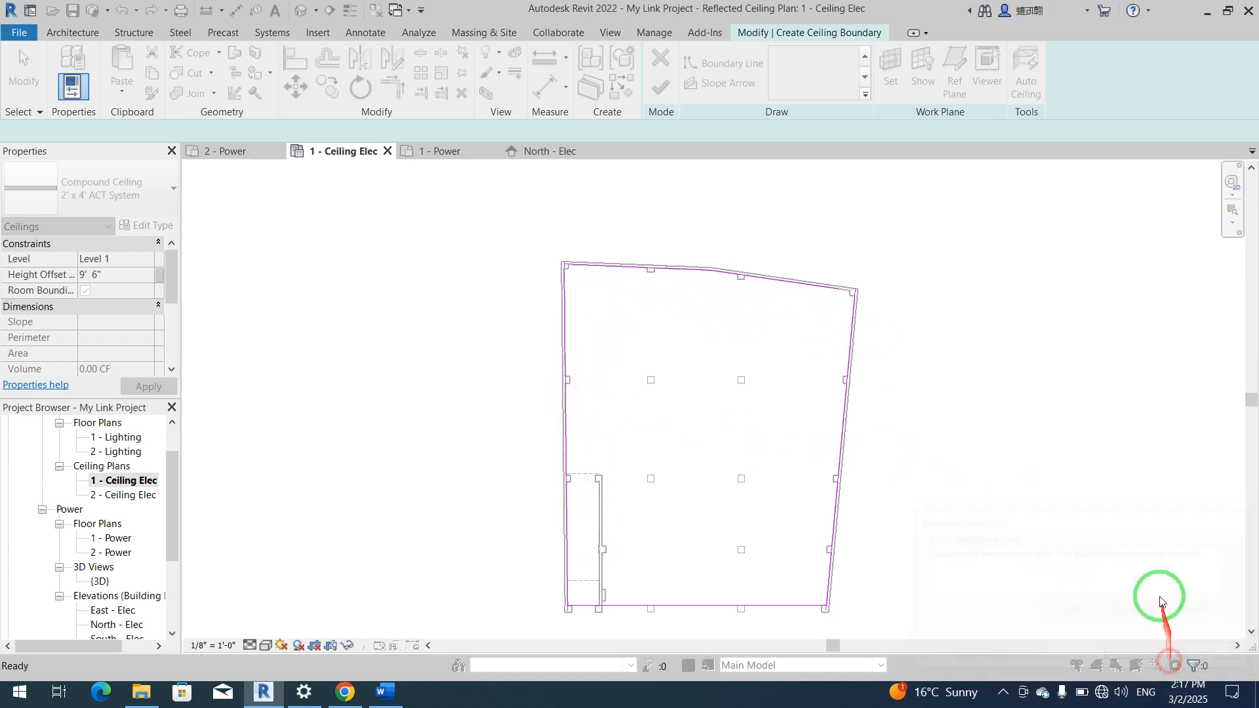
{"action": "scroll", "coordinate": [577, 267], "scroll_direction": "up", "scroll_amount": 5}
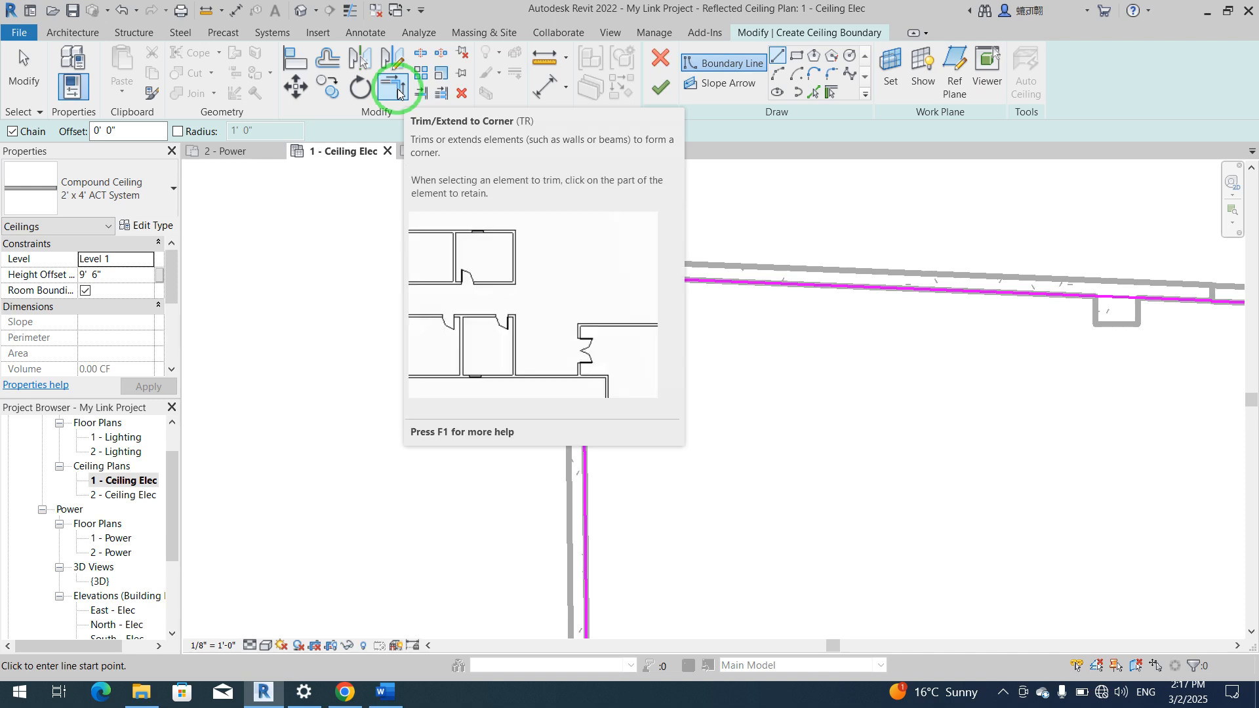
{"action": "left_click", "coordinate": [397, 92]}
{"action": "left_click", "coordinate": [649, 283]}
{"action": "left_click", "coordinate": [594, 310]}
{"action": "scroll", "coordinate": [469, 300], "scroll_direction": "down", "scroll_amount": 5}
{"action": "scroll", "coordinate": [1085, 372], "scroll_direction": "up", "scroll_amount": 2}
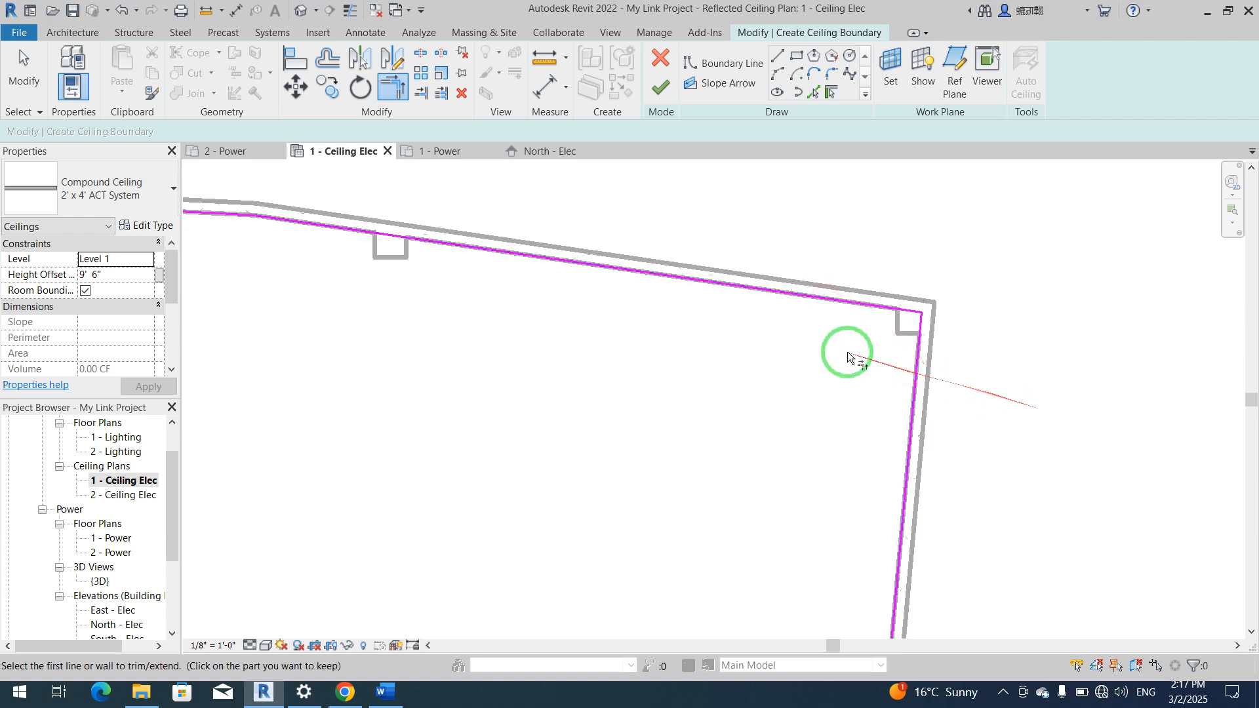
{"action": "scroll", "coordinate": [836, 333], "scroll_direction": "down", "scroll_amount": 5}
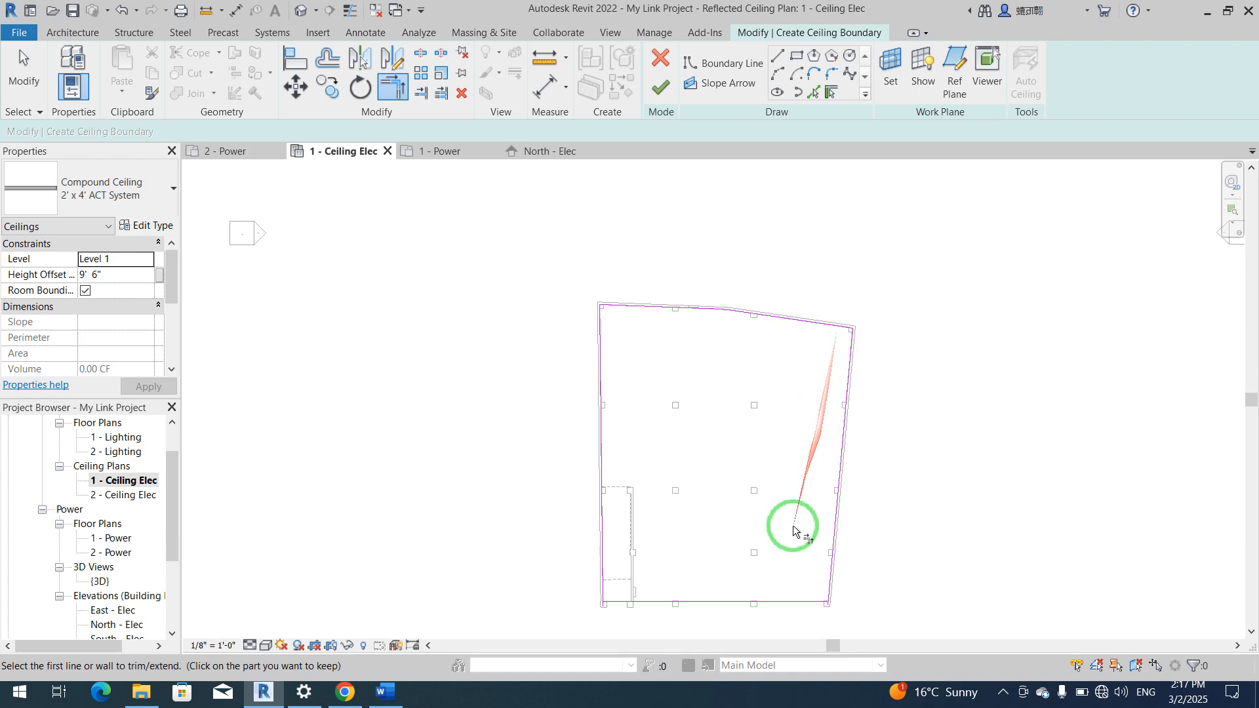
{"action": "scroll", "coordinate": [793, 522], "scroll_direction": "up", "scroll_amount": 1}
{"action": "left_click", "coordinate": [660, 87]}
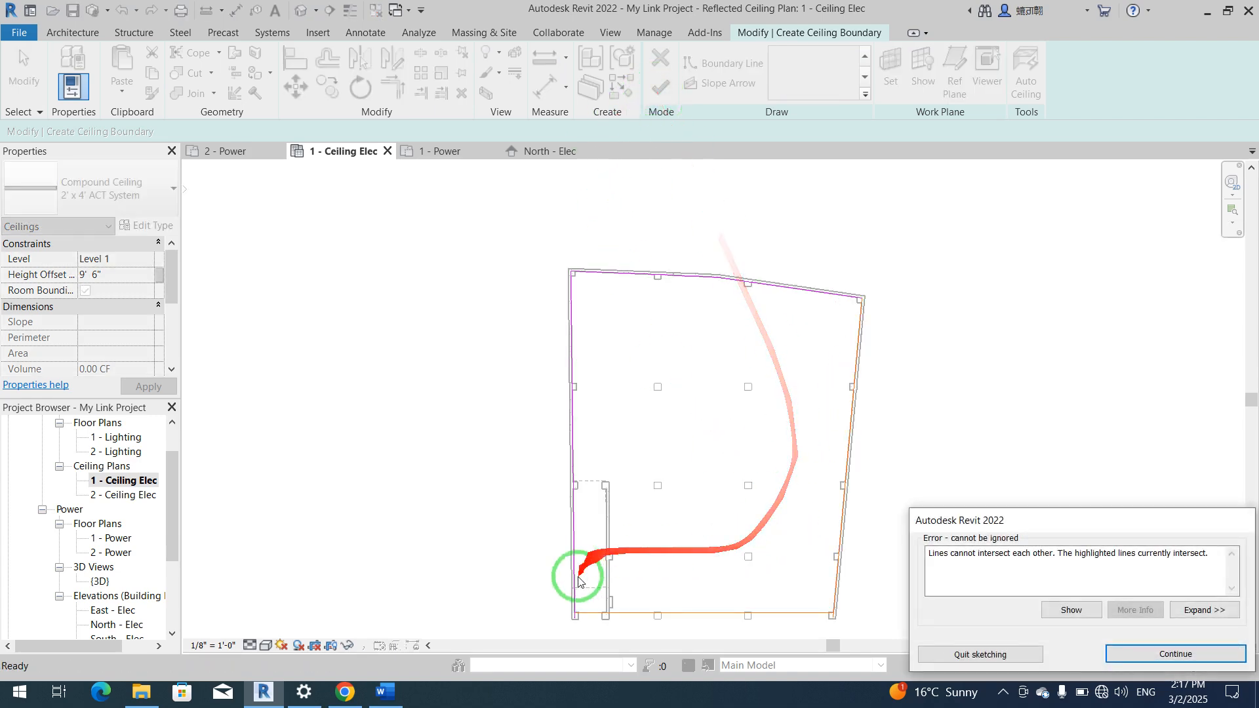
{"action": "left_click", "coordinate": [1126, 658]}
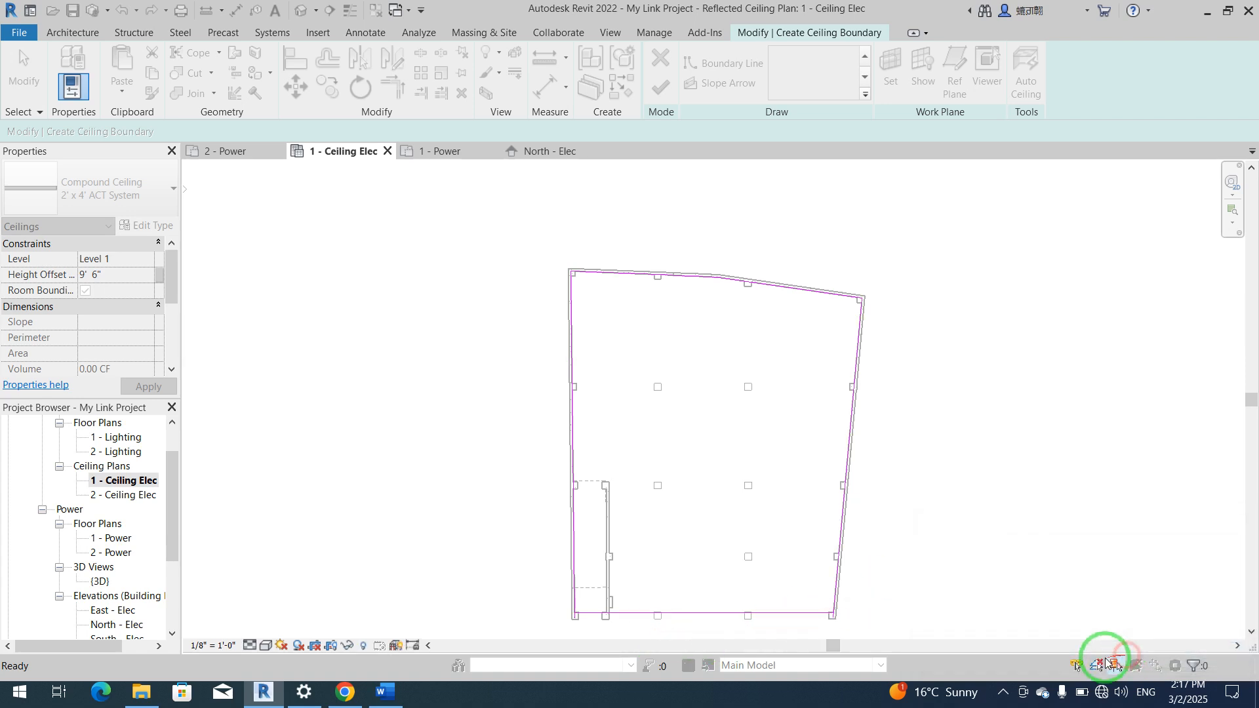
Step: Trim the south and east boundary lines to each other at the southeast corner column and try finishing the sketch again
{"action": "key", "text": "t"}
{"action": "key", "text": "r"}
{"action": "scroll", "coordinate": [832, 629], "scroll_direction": "up", "scroll_amount": 4}
{"action": "scroll", "coordinate": [829, 610], "scroll_direction": "up", "scroll_amount": 2}
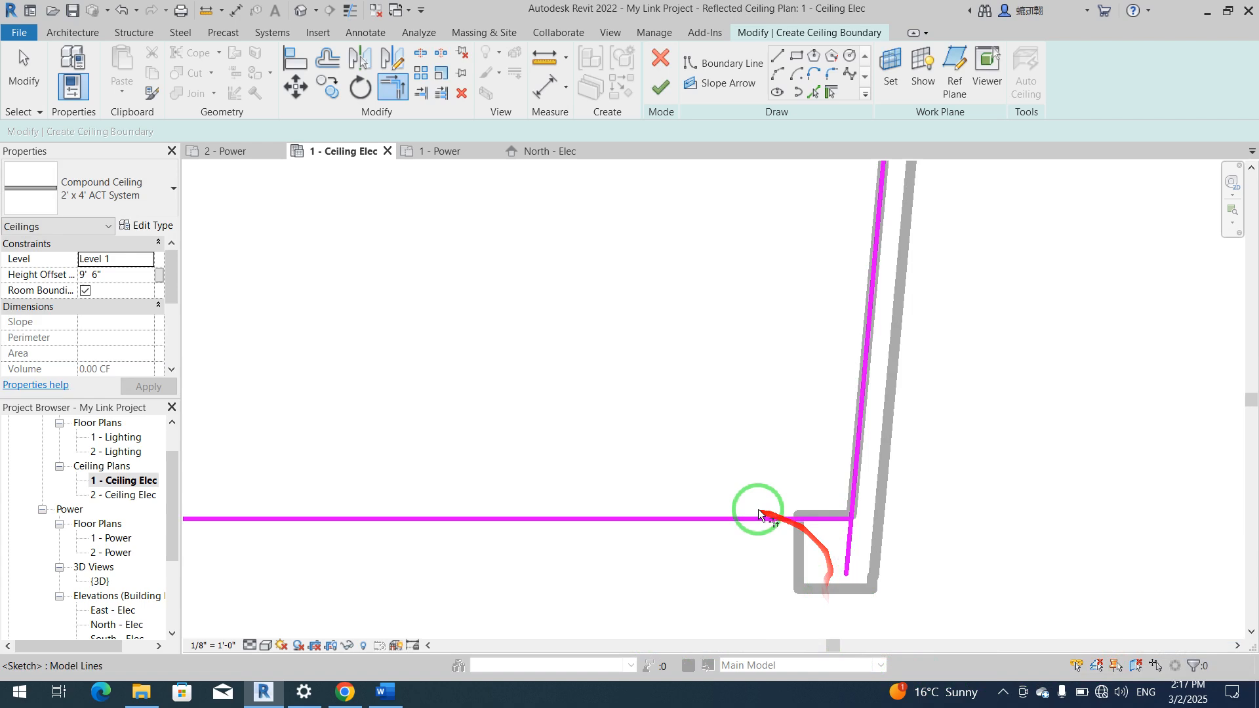
{"action": "left_click", "coordinate": [751, 519]}
{"action": "left_click", "coordinate": [862, 453]}
{"action": "left_click", "coordinate": [862, 452]}
{"action": "scroll", "coordinate": [856, 479], "scroll_direction": "down", "scroll_amount": 2}
{"action": "left_click", "coordinate": [823, 500]}
{"action": "scroll", "coordinate": [956, 517], "scroll_direction": "down", "scroll_amount": 2}
{"action": "scroll", "coordinate": [955, 518], "scroll_direction": "down", "scroll_amount": 3}
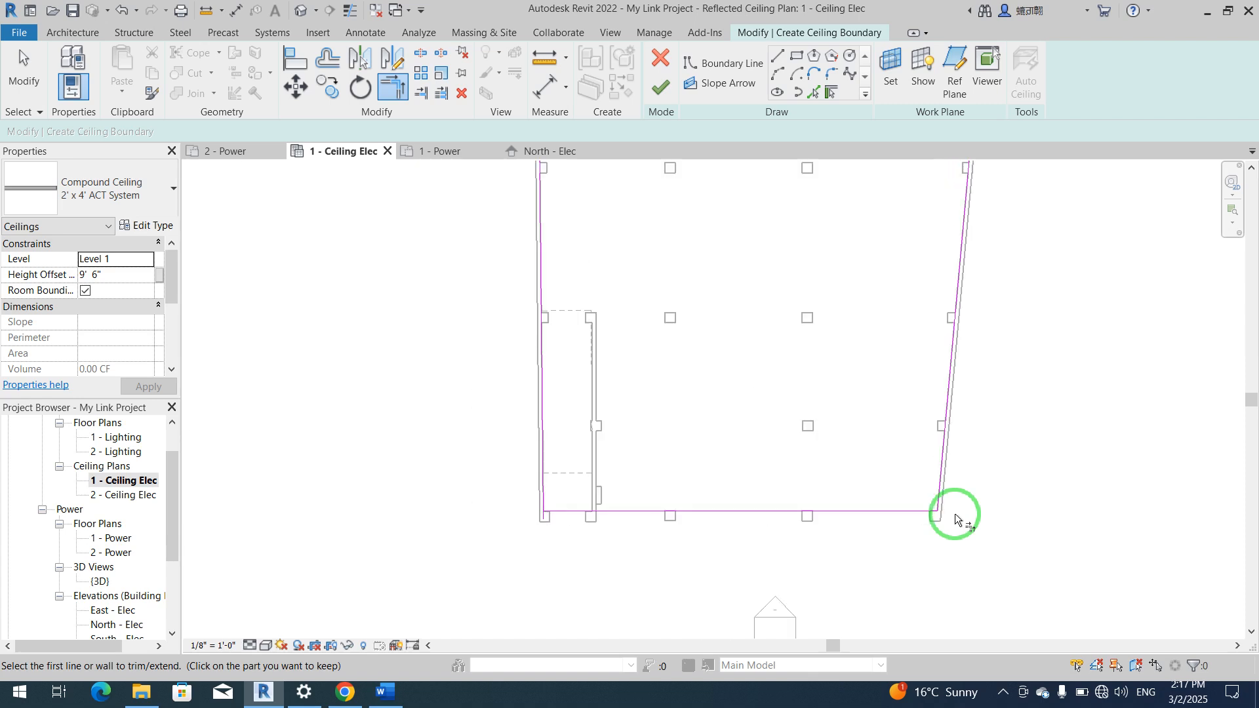
{"action": "scroll", "coordinate": [981, 273], "scroll_direction": "up", "scroll_amount": 1}
{"action": "left_click", "coordinate": [660, 87]}
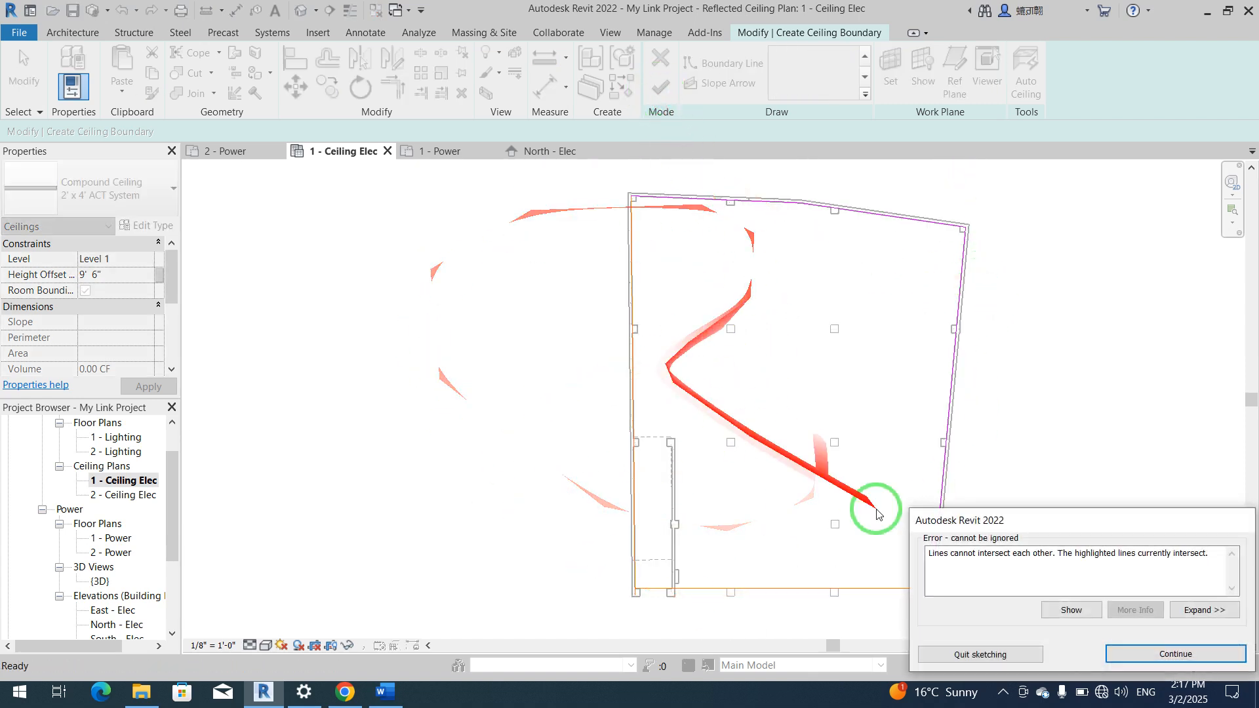
{"action": "left_click", "coordinate": [1118, 653]}
Step: Trim the west boundary line to the south line at the southwest corner and retry finishing the ceiling sketch
{"action": "scroll", "coordinate": [561, 583], "scroll_direction": "up", "scroll_amount": 6}
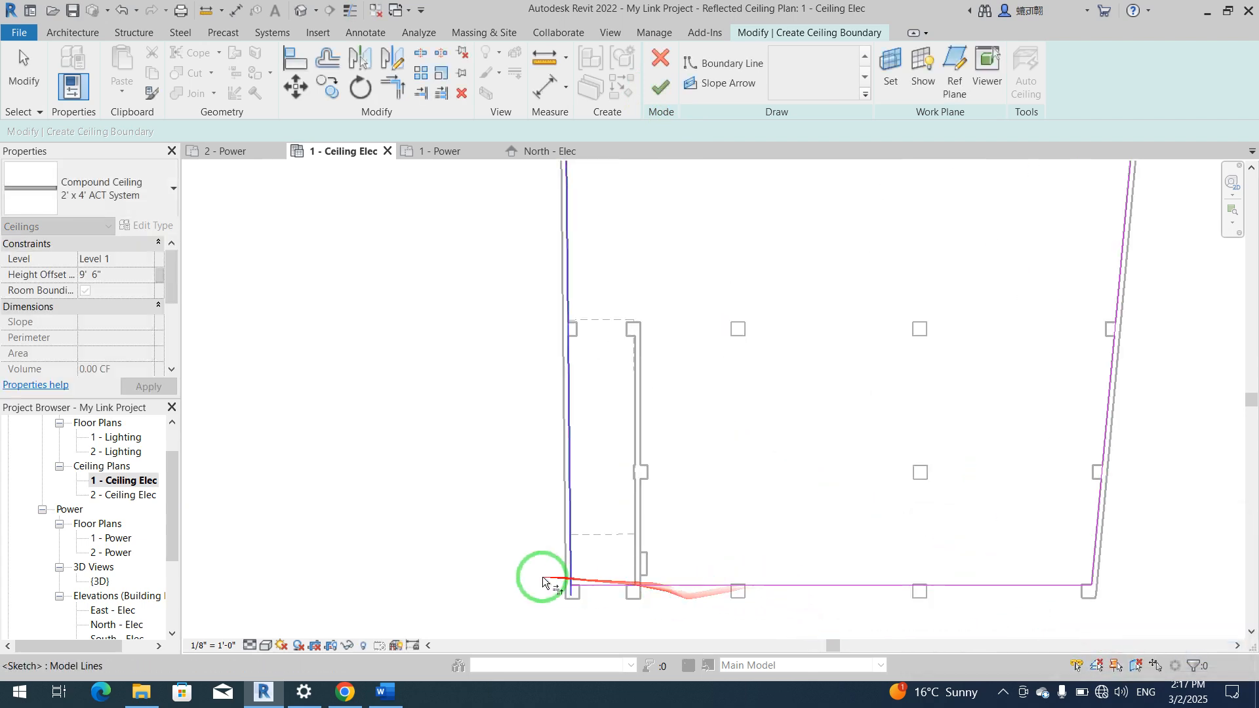
{"action": "key", "text": "t"}
{"action": "key", "text": "r"}
{"action": "scroll", "coordinate": [815, 509], "scroll_direction": "down", "scroll_amount": 4}
{"action": "scroll", "coordinate": [816, 508], "scroll_direction": "down", "scroll_amount": 4}
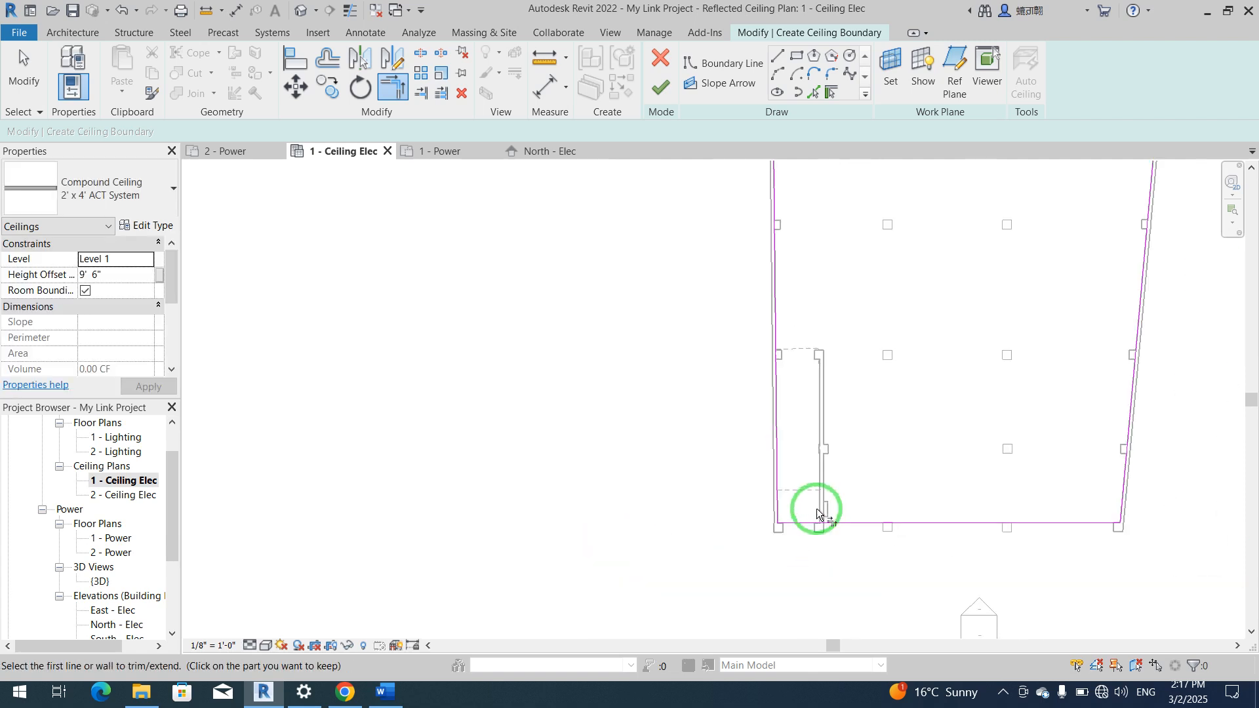
{"action": "left_click", "coordinate": [660, 97]}
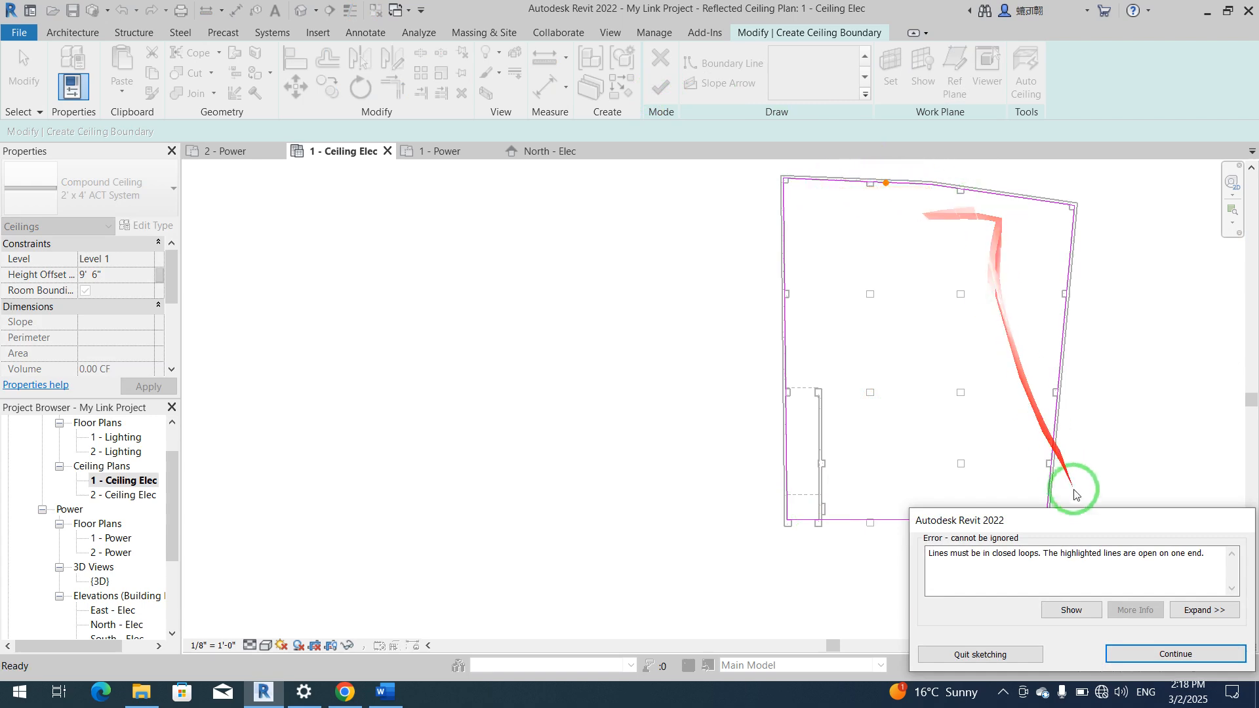
{"action": "left_click", "coordinate": [1144, 654]}
Step: Examine the joint between the north boundary segments just east of the north wall column, with thin lines on and off
{"action": "scroll", "coordinate": [918, 196], "scroll_direction": "up", "scroll_amount": 6}
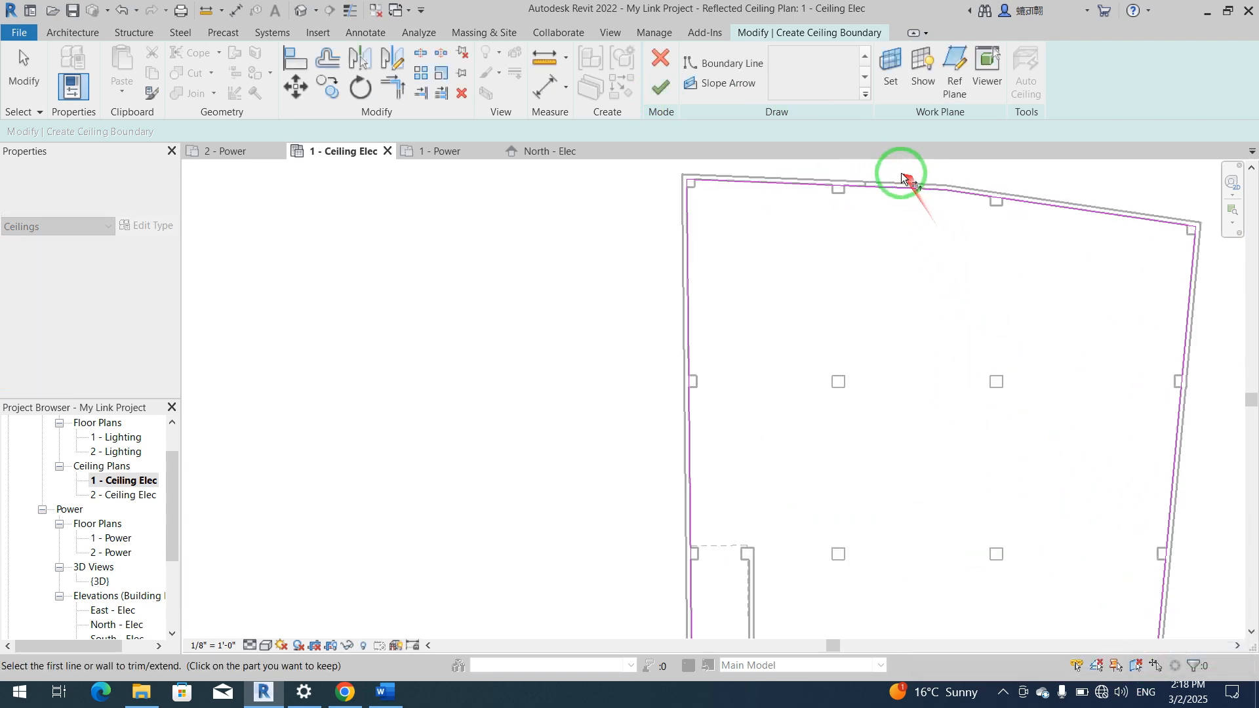
{"action": "key", "text": "t"}
{"action": "key", "text": "r"}
{"action": "scroll", "coordinate": [882, 295], "scroll_direction": "up", "scroll_amount": 4}
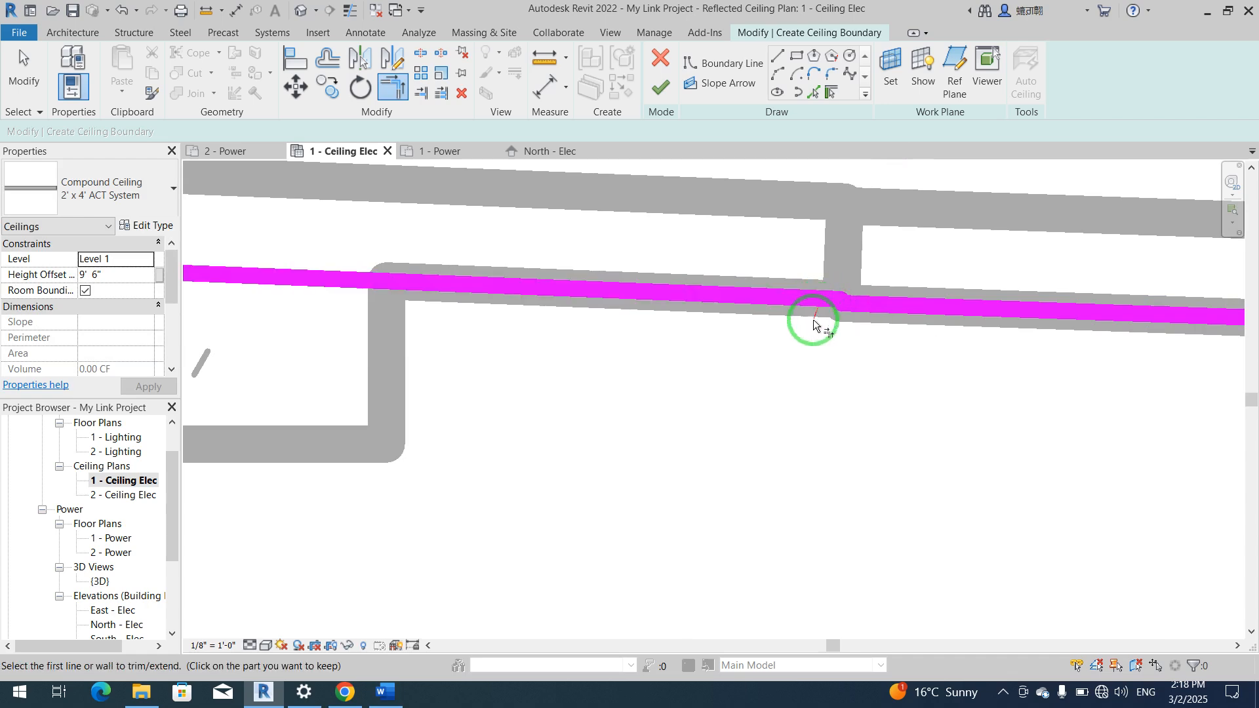
{"action": "scroll", "coordinate": [811, 334], "scroll_direction": "down", "scroll_amount": 3}
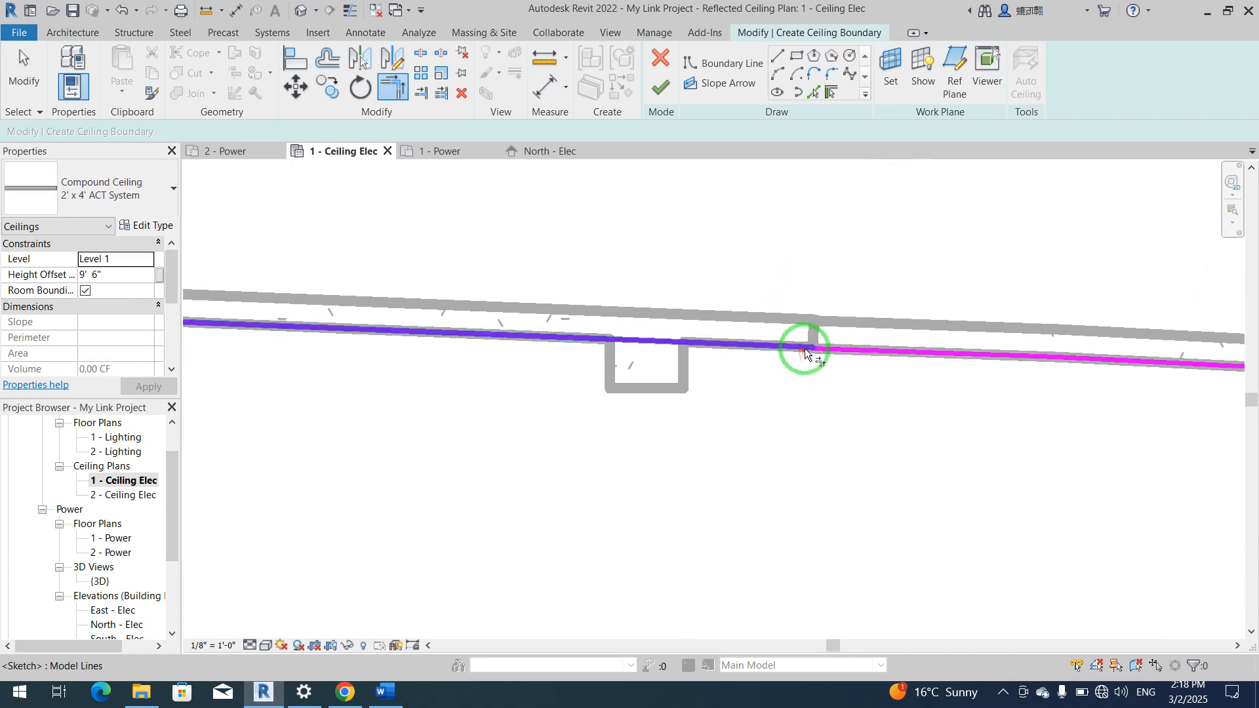
{"action": "scroll", "coordinate": [810, 347], "scroll_direction": "up", "scroll_amount": 2}
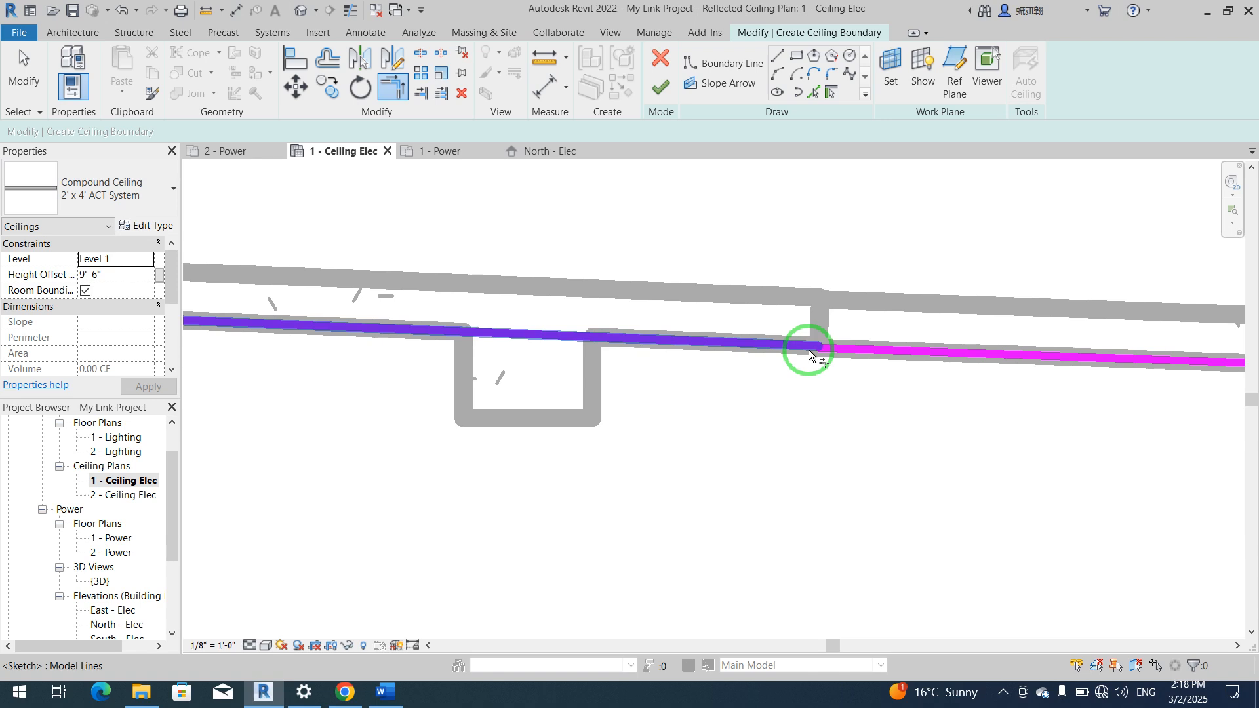
{"action": "key", "text": "t"}
{"action": "key", "text": "l"}
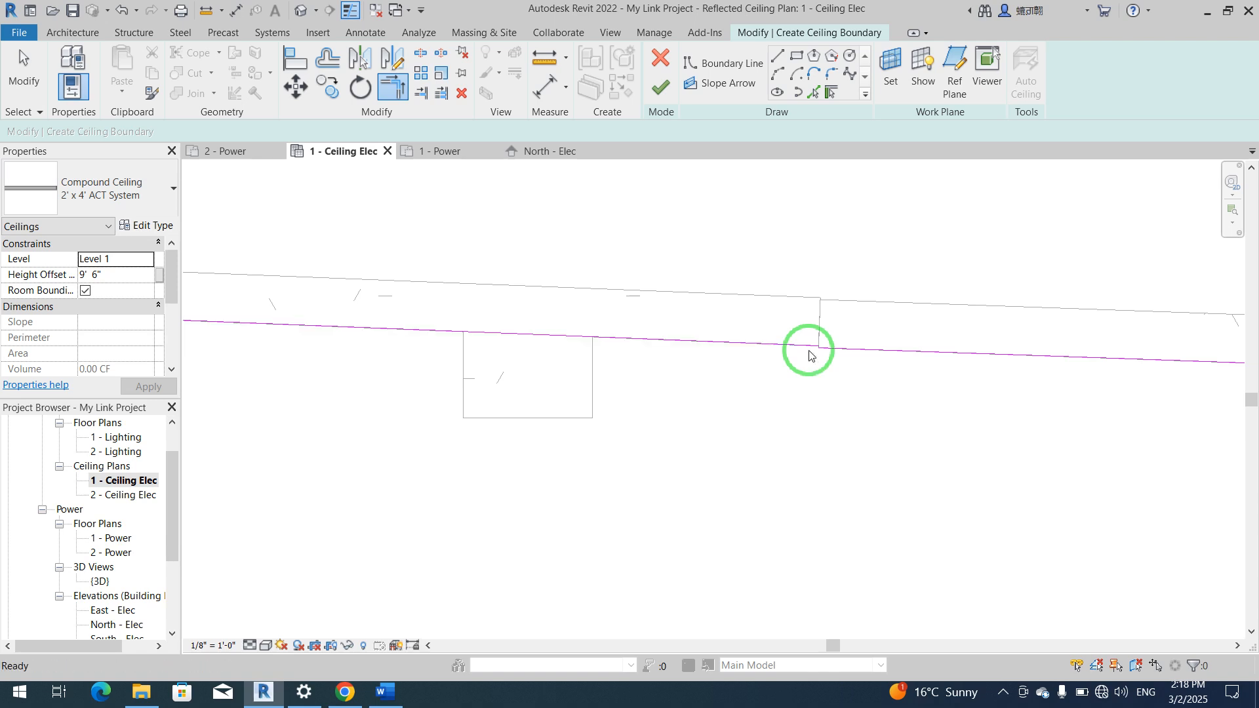
{"action": "key", "text": "t"}
{"action": "key", "text": "l"}
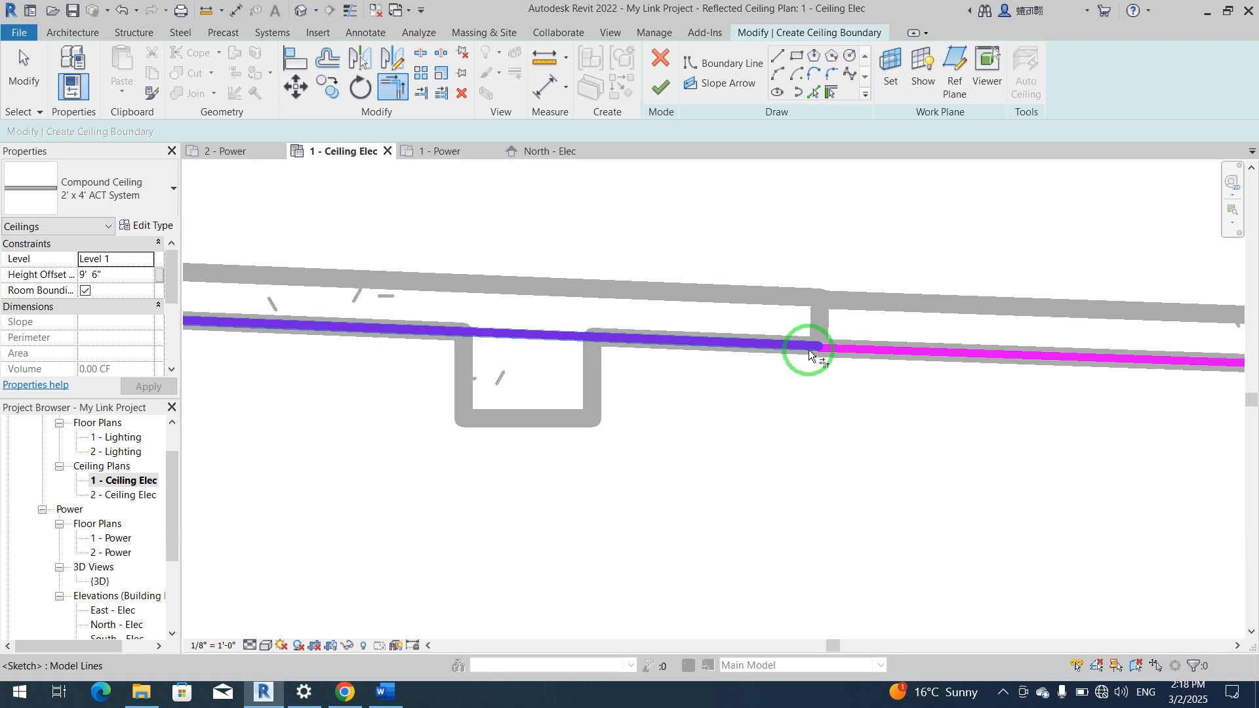
{"action": "left_click", "coordinate": [808, 349]}
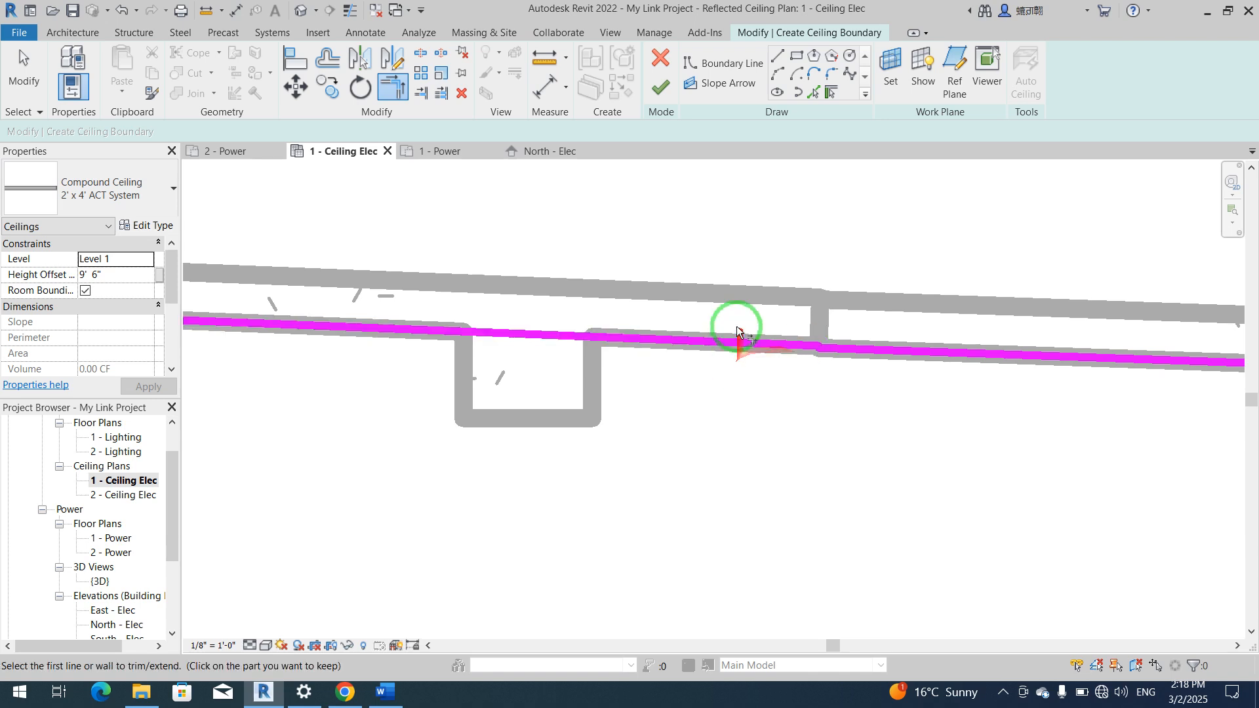
{"action": "scroll", "coordinate": [736, 326], "scroll_direction": "down", "scroll_amount": 4}
{"action": "scroll", "coordinate": [736, 324], "scroll_direction": "down", "scroll_amount": 3}
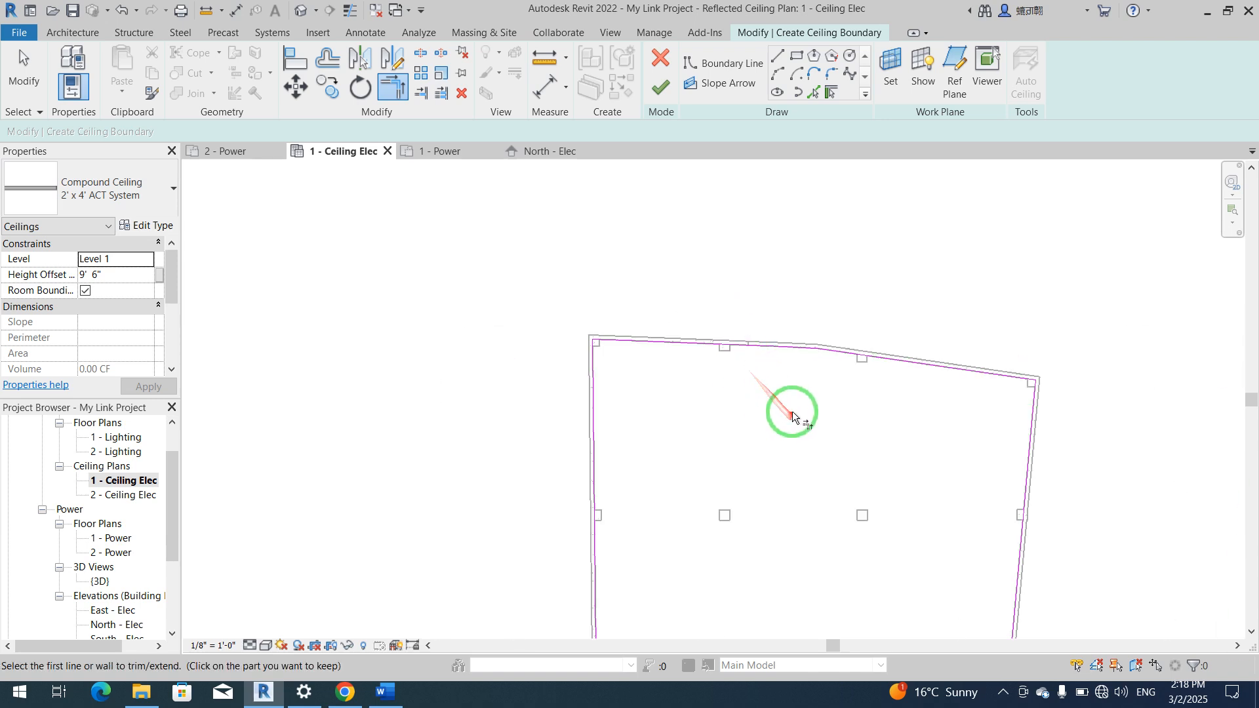
{"action": "scroll", "coordinate": [773, 340], "scroll_direction": "up", "scroll_amount": 3}
{"action": "scroll", "coordinate": [772, 339], "scroll_direction": "up", "scroll_amount": 6}
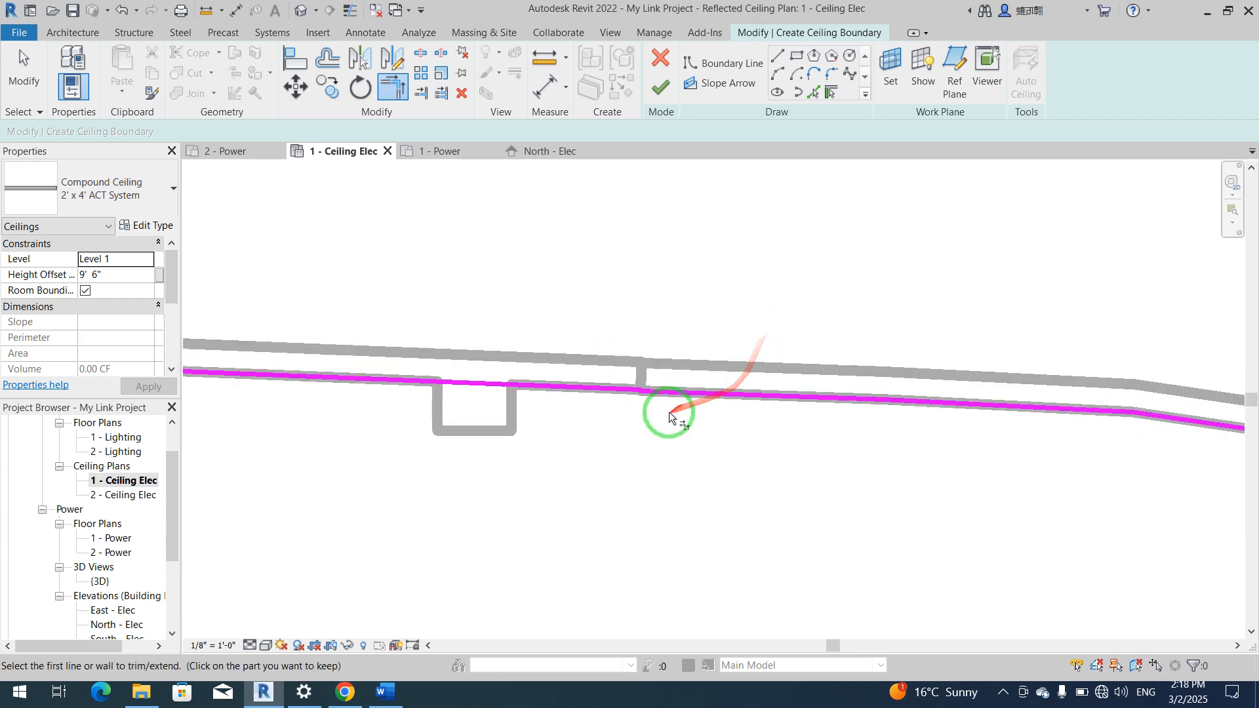
{"action": "key", "text": "Escape"}
{"action": "key", "text": "Escape"}
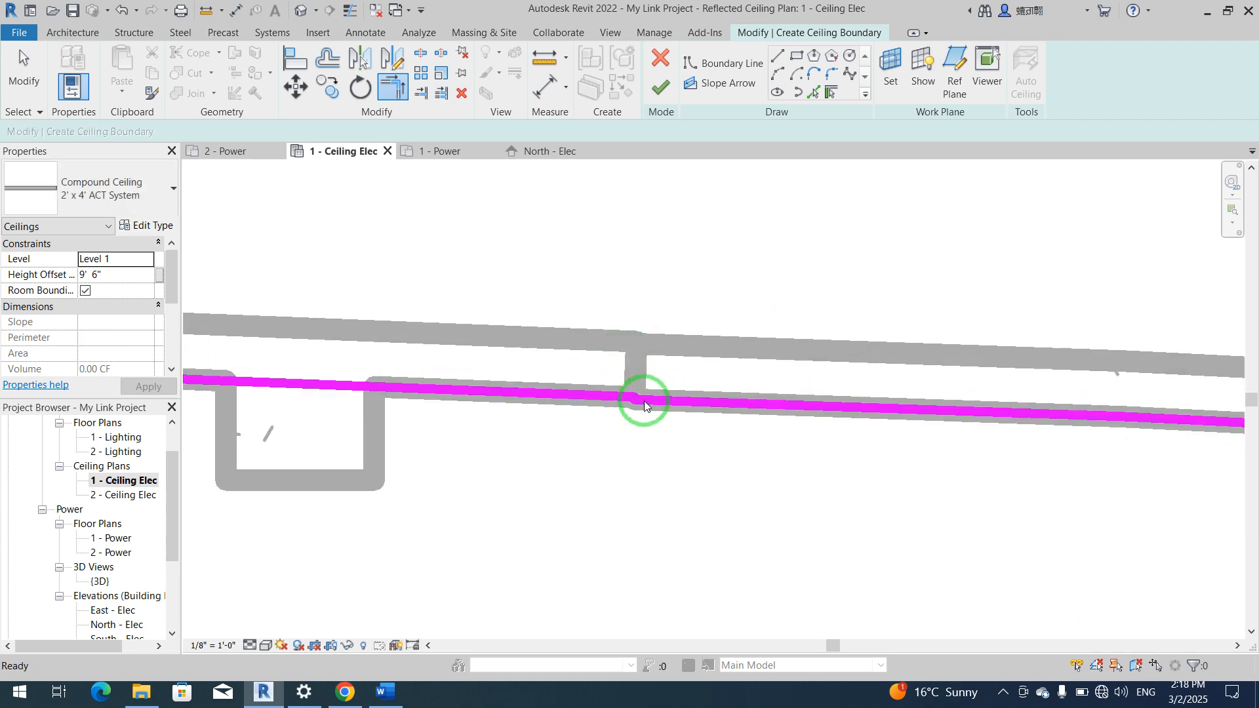
Step: Delete the short north boundary segment east of the column and join its two neighbouring lines with Trim/Extend to Corner
{"action": "left_click", "coordinate": [658, 405]}
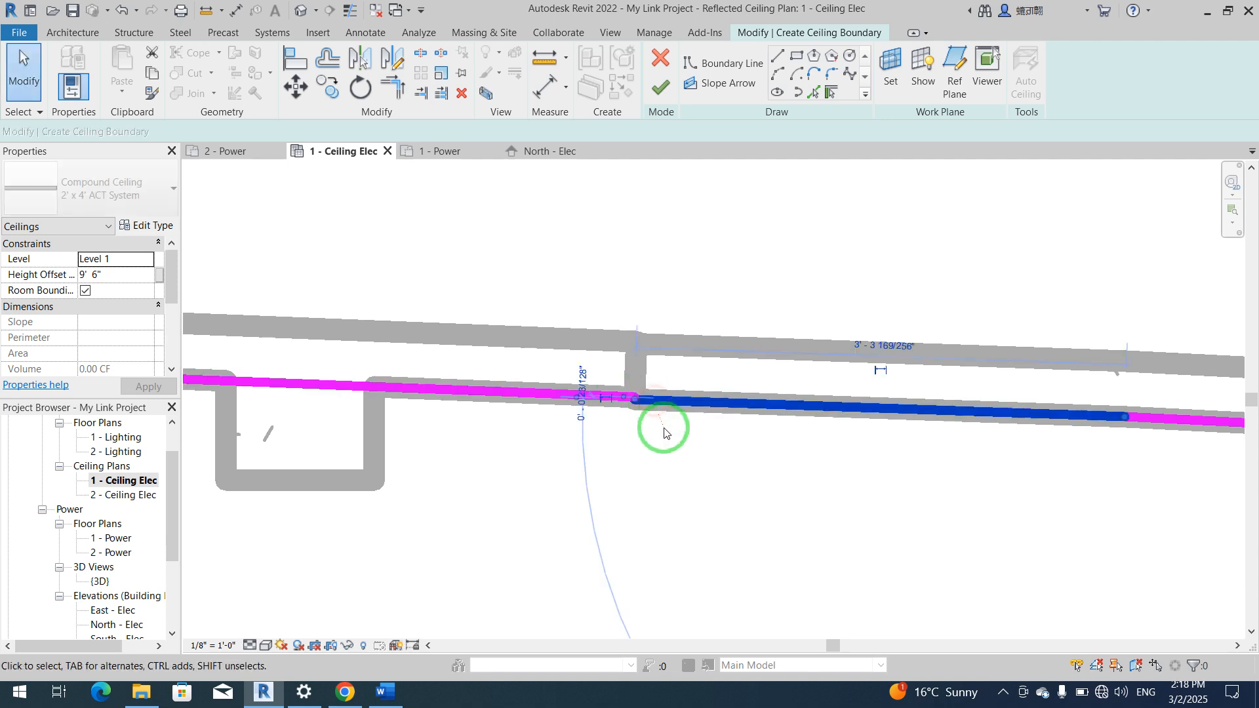
{"action": "key", "text": "Delete"}
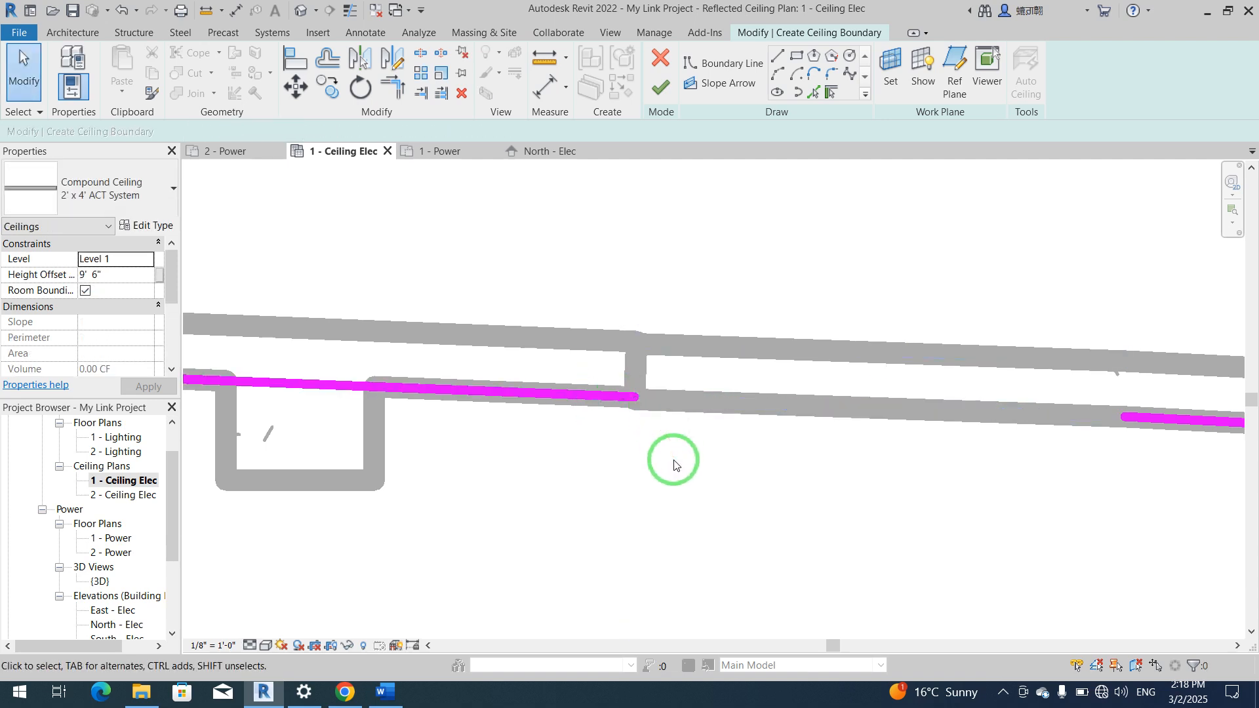
{"action": "left_click", "coordinate": [392, 87]}
{"action": "left_click", "coordinate": [599, 390]}
{"action": "left_click", "coordinate": [1146, 419]}
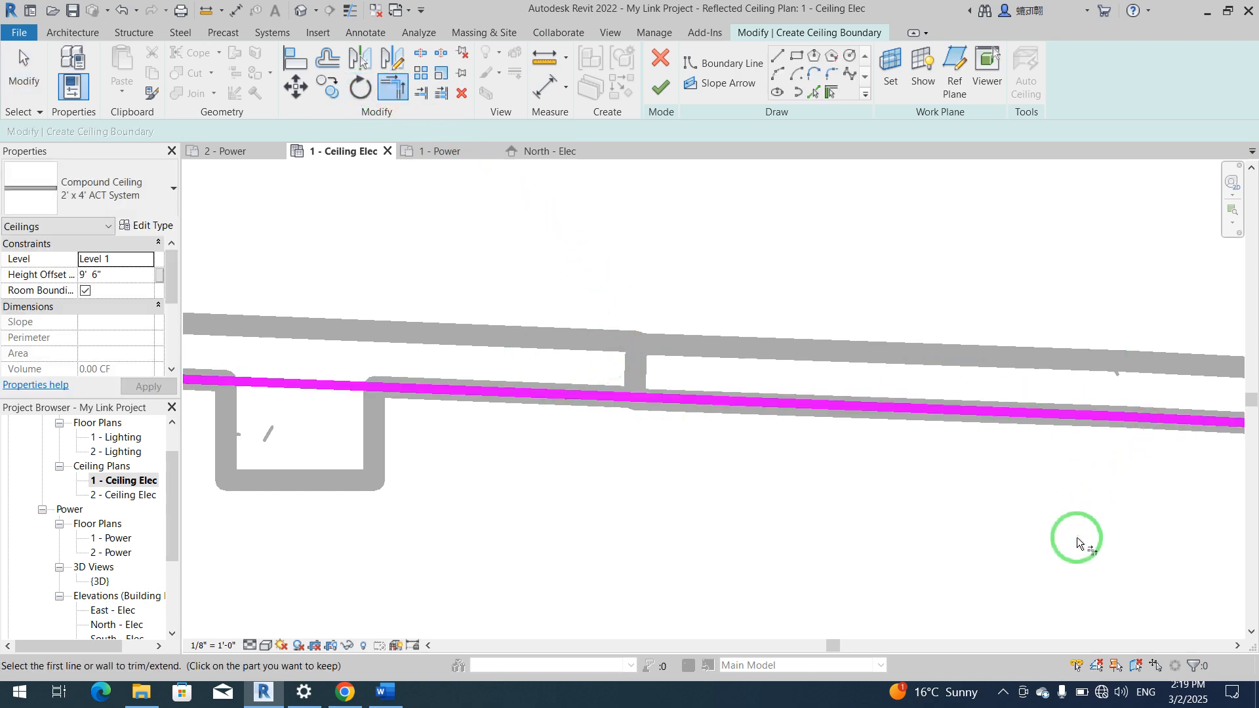
Step: Finish the boundary sketch to create the ceiling and clear the selection
{"action": "scroll", "coordinate": [714, 400], "scroll_direction": "down", "scroll_amount": 5}
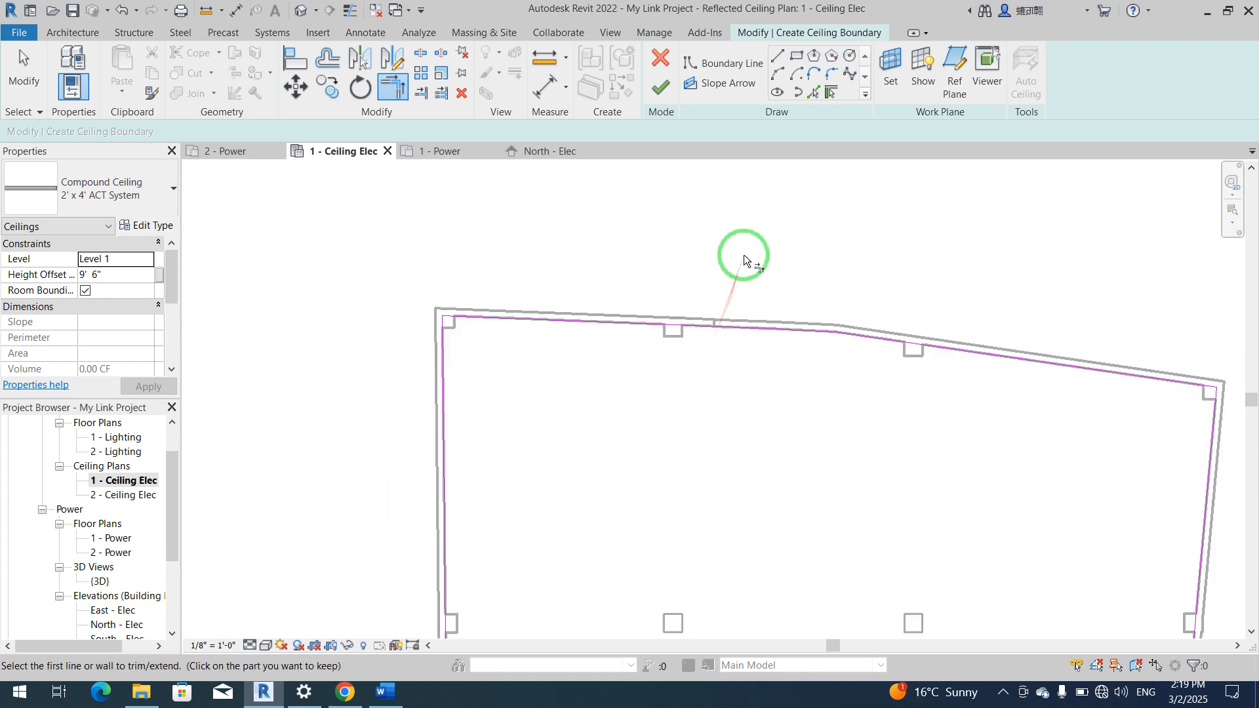
{"action": "scroll", "coordinate": [744, 255], "scroll_direction": "down", "scroll_amount": 5}
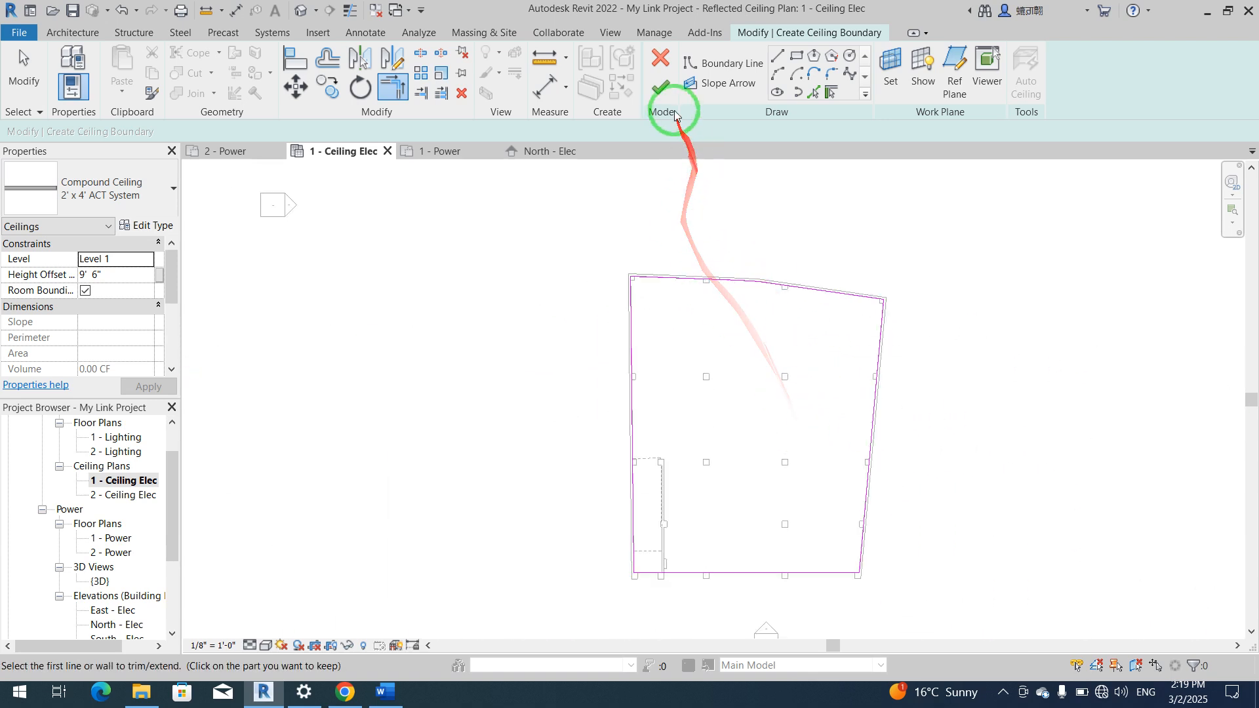
{"action": "left_click", "coordinate": [661, 87]}
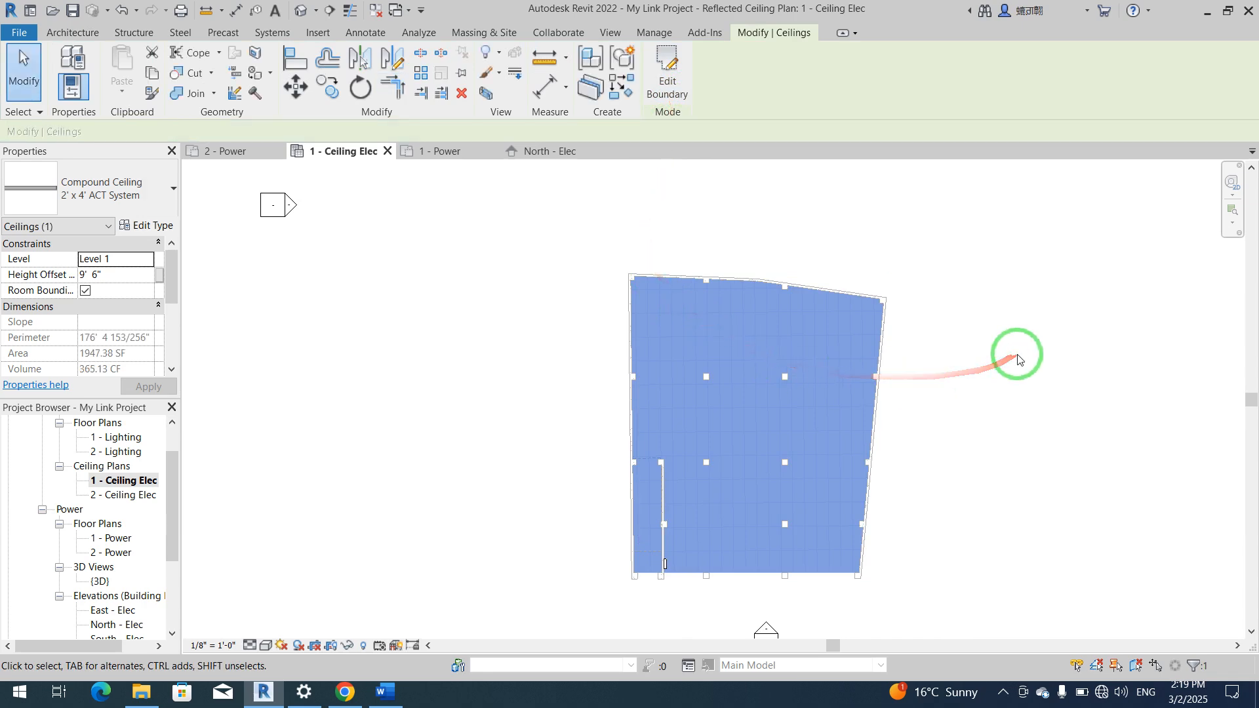
{"action": "left_click", "coordinate": [1017, 355]}
{"action": "scroll", "coordinate": [923, 500], "scroll_direction": "up", "scroll_amount": 1}
{"action": "middle_click_drag", "start_coordinate": [926, 501], "coordinate": [909, 502]}
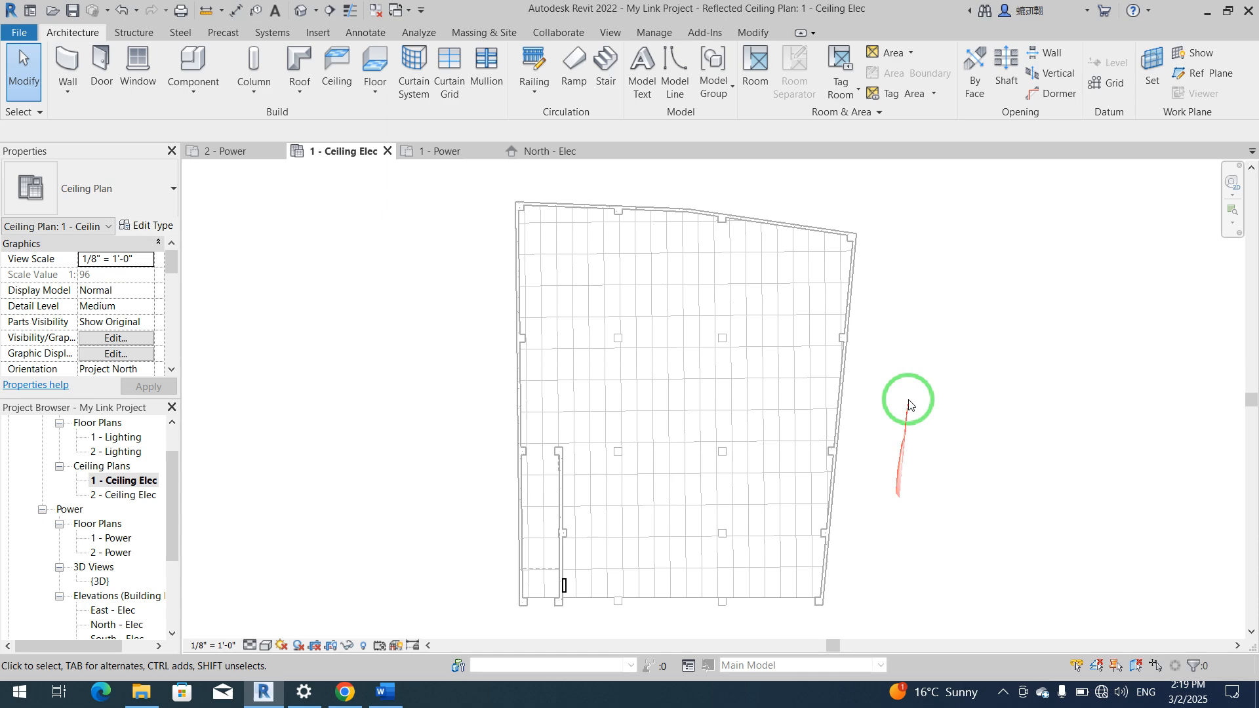
Step: Open the default 3D view of the building and set its visual style to Realistic
{"action": "left_click", "coordinate": [304, 13]}
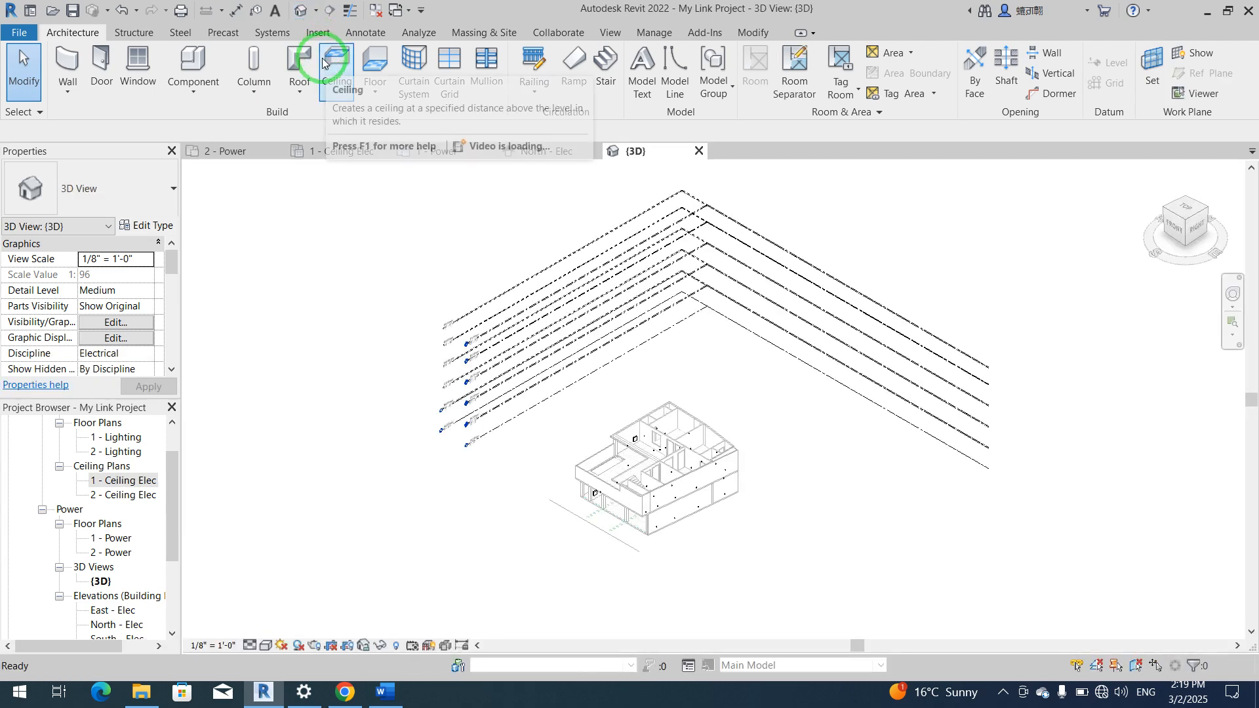
{"action": "scroll", "coordinate": [590, 513], "scroll_direction": "up", "scroll_amount": 5}
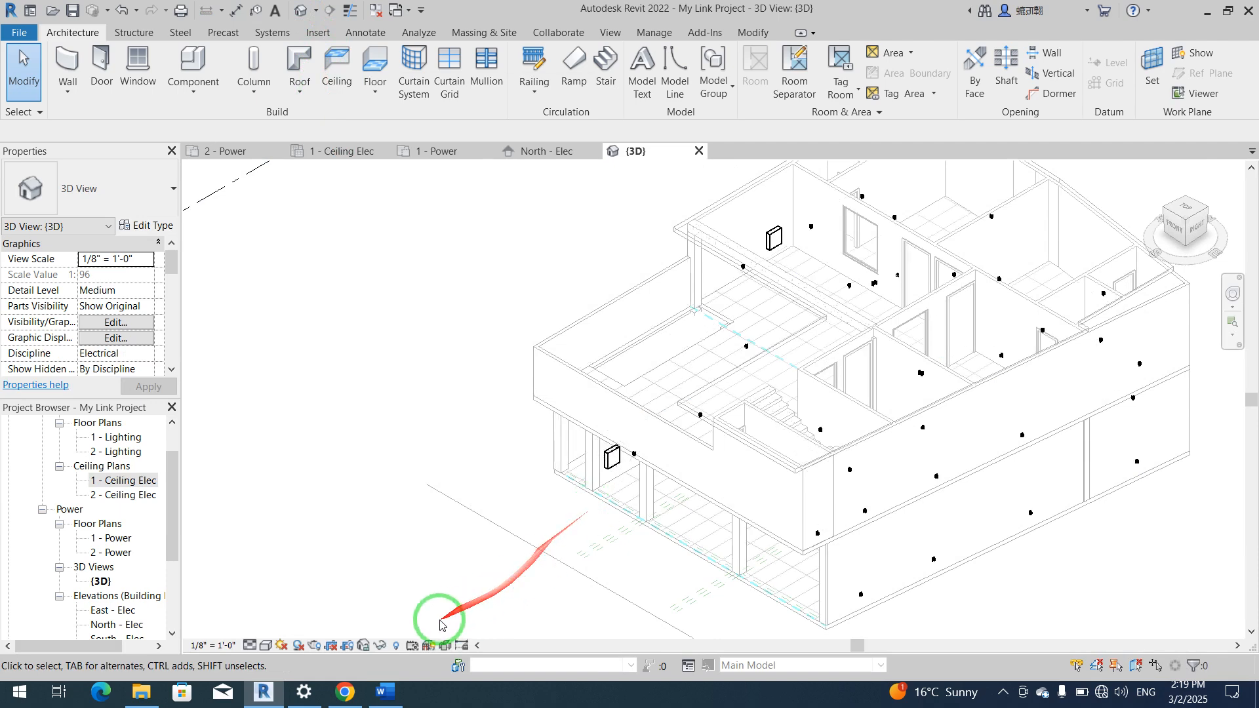
{"action": "scroll", "coordinate": [541, 479], "scroll_direction": "down", "scroll_amount": 5}
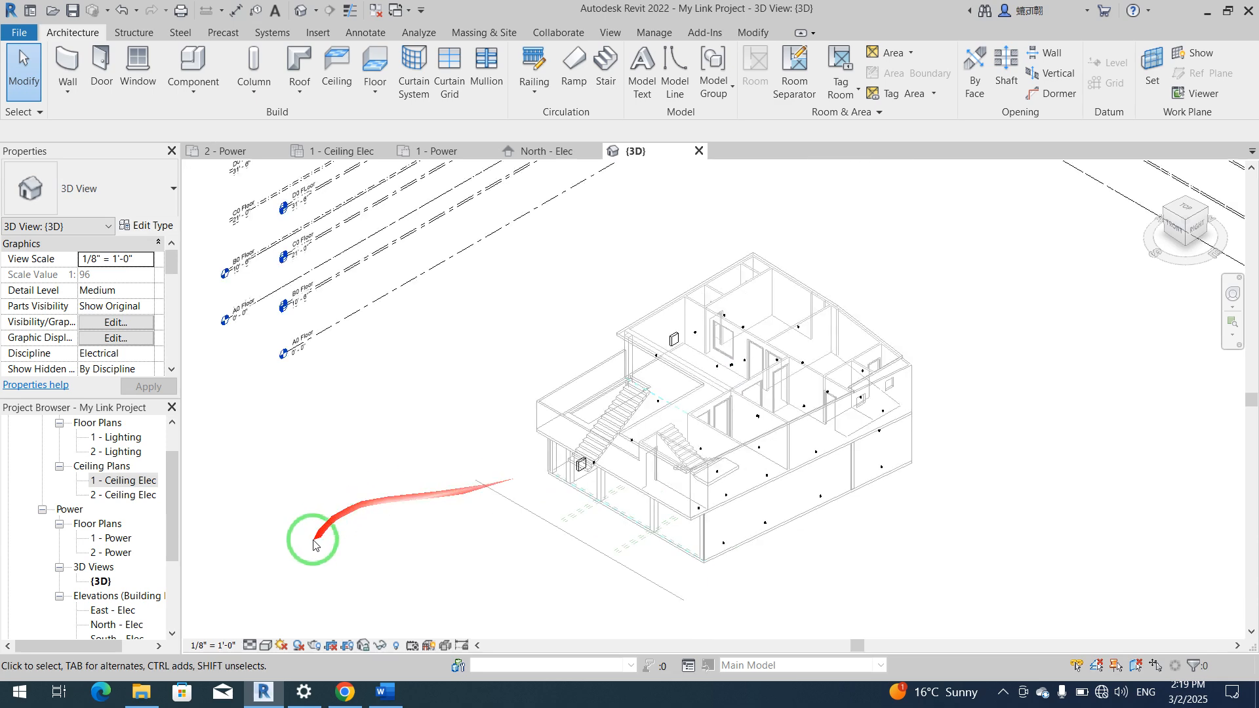
{"action": "left_click", "coordinate": [265, 645]}
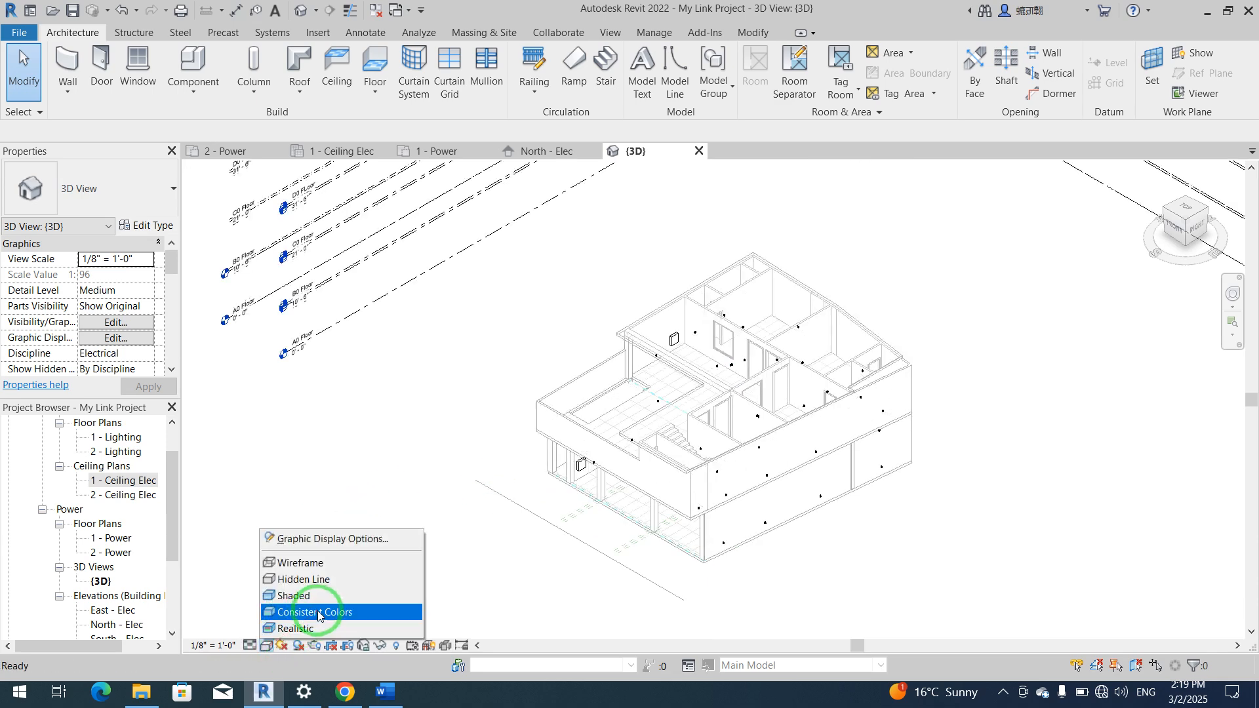
{"action": "left_click", "coordinate": [321, 628]}
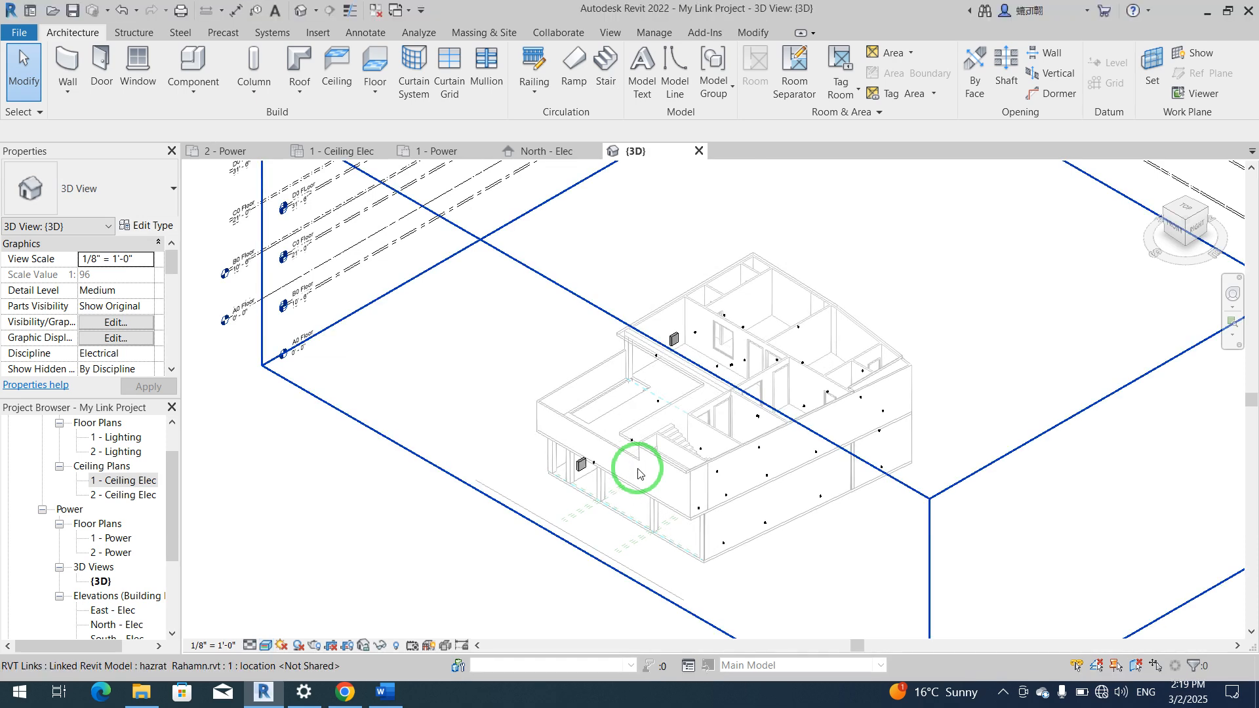
{"action": "scroll", "coordinate": [359, 453], "scroll_direction": "down", "scroll_amount": 3}
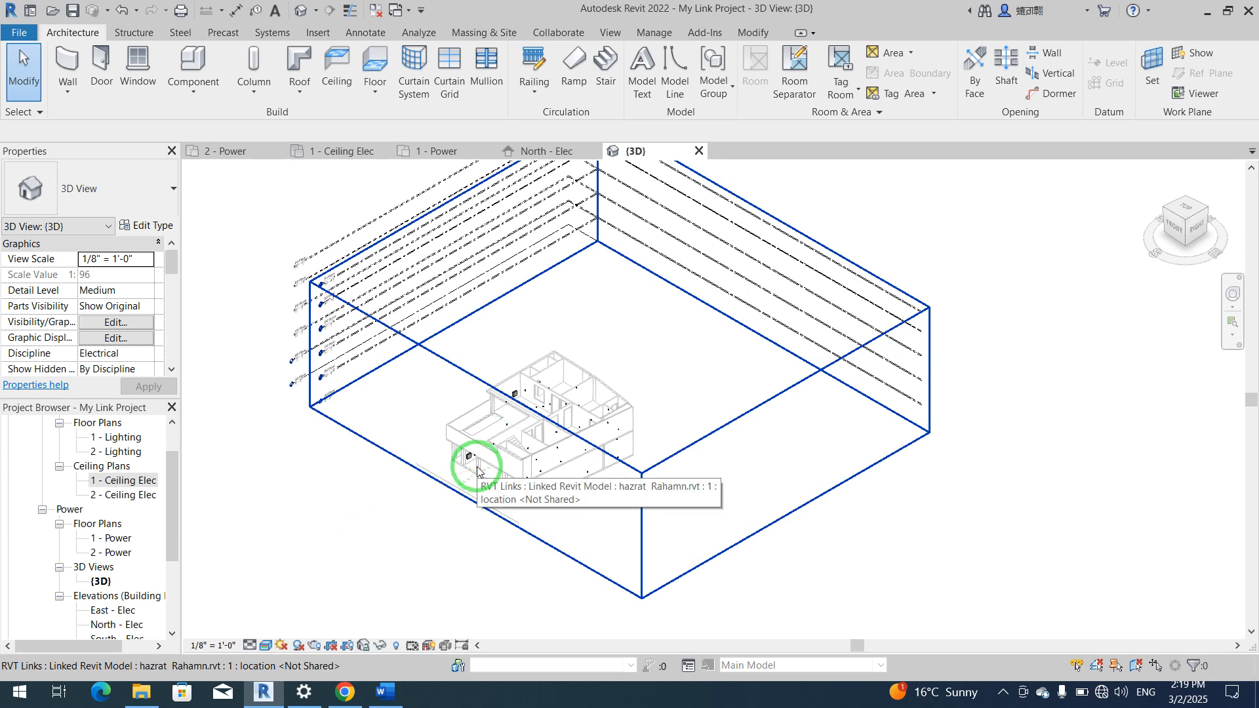
Step: Examine the front columns and ground-floor ceiling area of the building in the 3D view from several angles
{"action": "scroll", "coordinate": [477, 470], "scroll_direction": "up", "scroll_amount": 5}
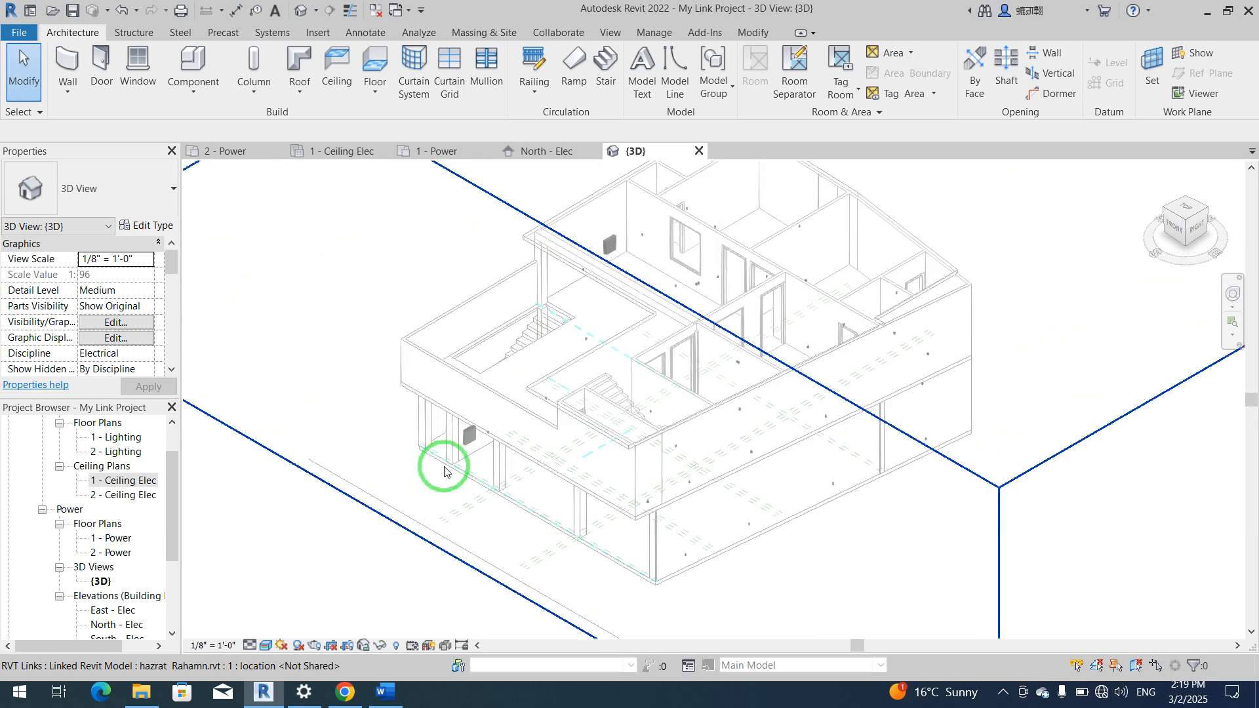
{"action": "scroll", "coordinate": [444, 470], "scroll_direction": "up", "scroll_amount": 2}
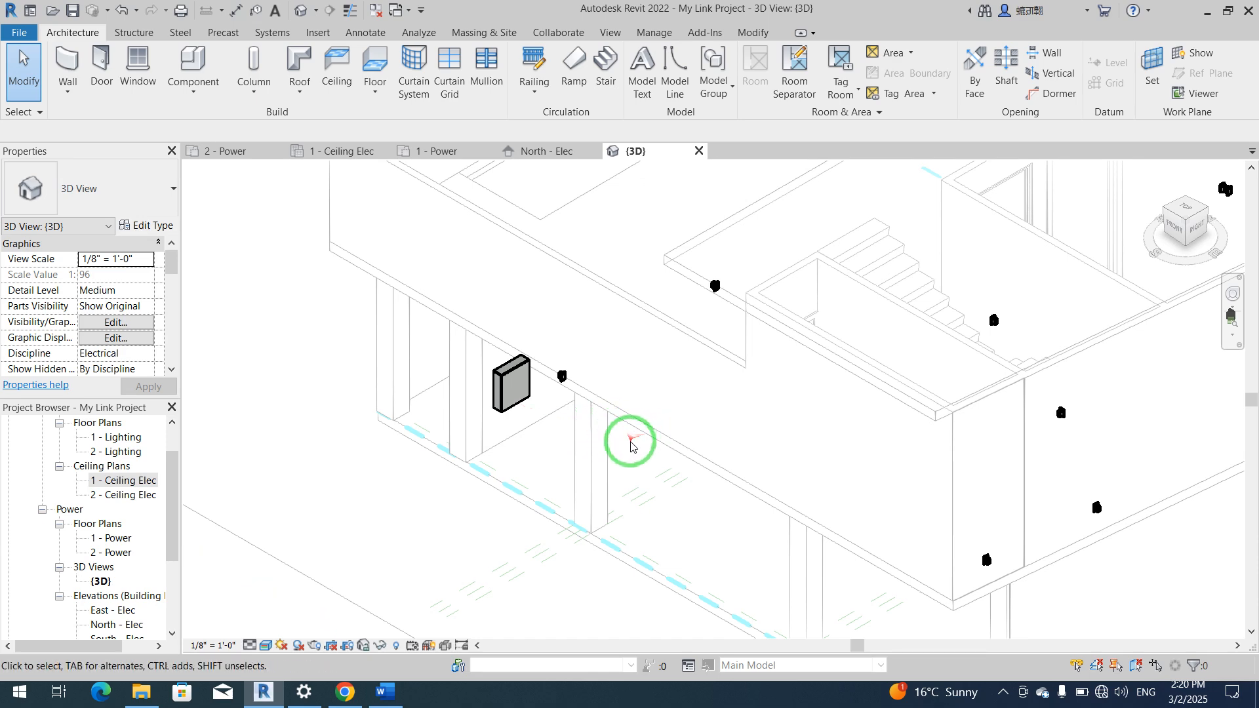
{"action": "middle_click_drag", "start_coordinate": [633, 458], "coordinate": [725, 373], "text": "shift"}
{"action": "scroll", "coordinate": [889, 377], "scroll_direction": "up", "scroll_amount": 5}
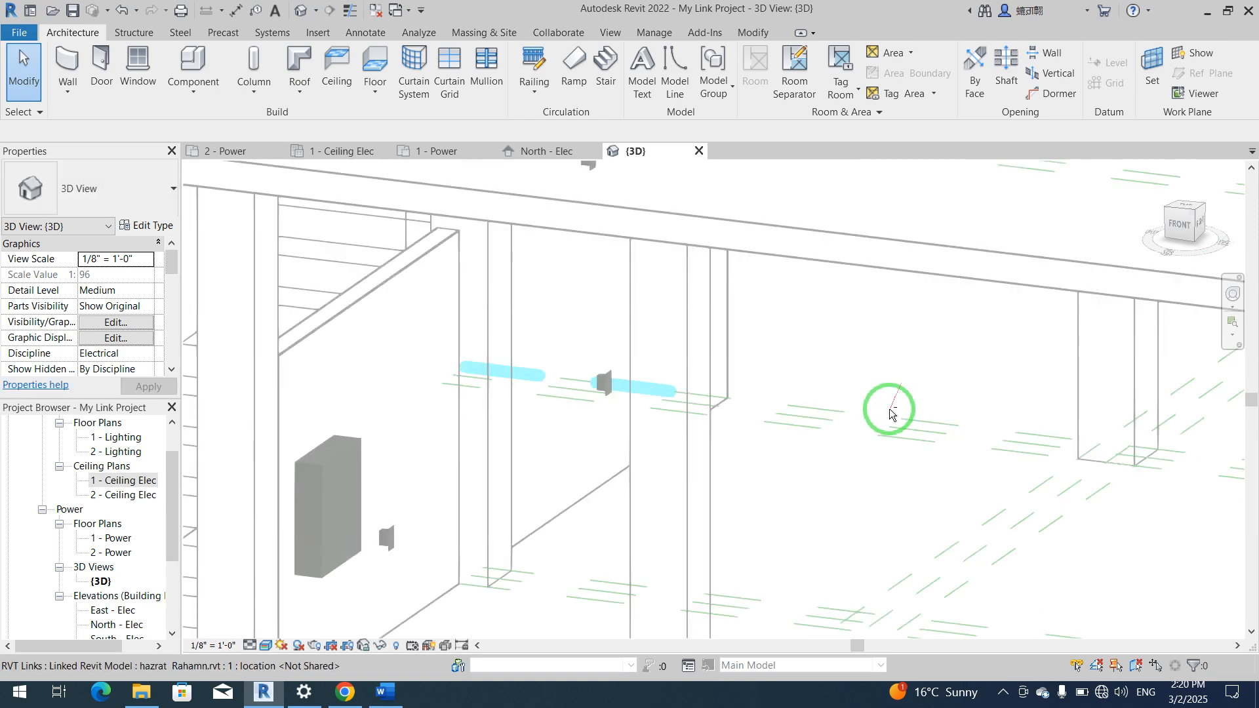
{"action": "middle_click_drag", "start_coordinate": [896, 441], "coordinate": [699, 409], "text": "shift"}
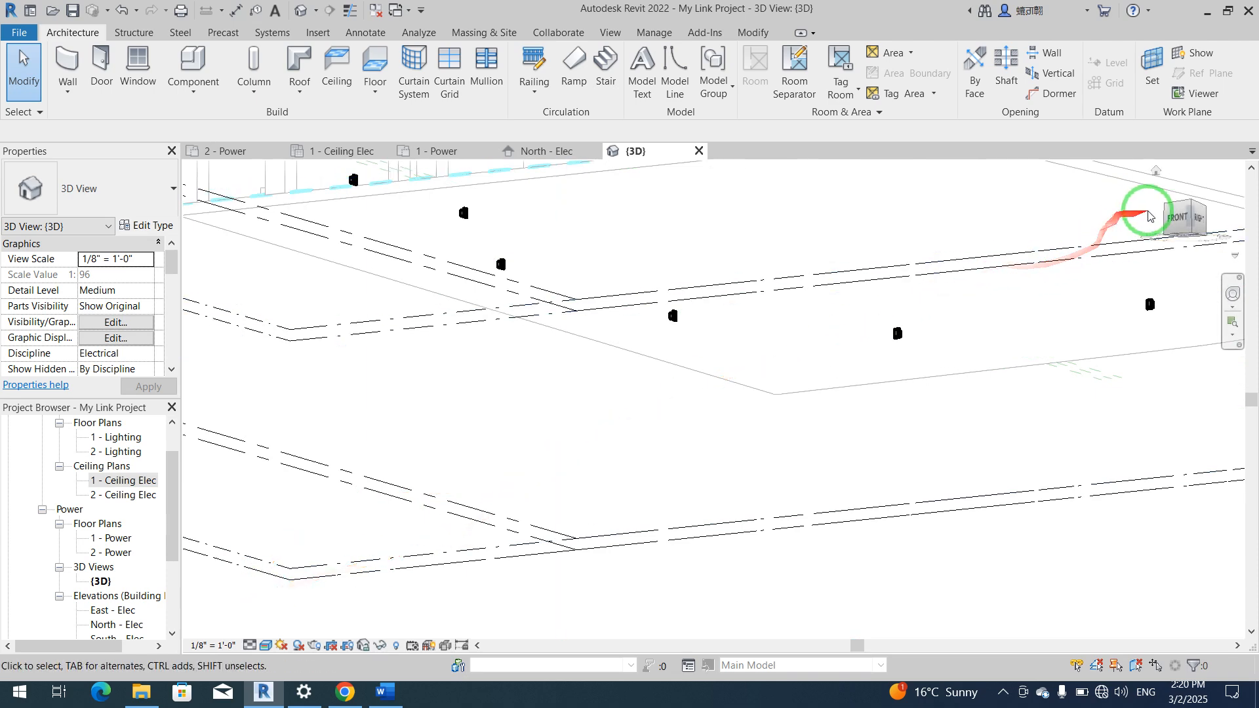
{"action": "left_click", "coordinate": [1191, 204]}
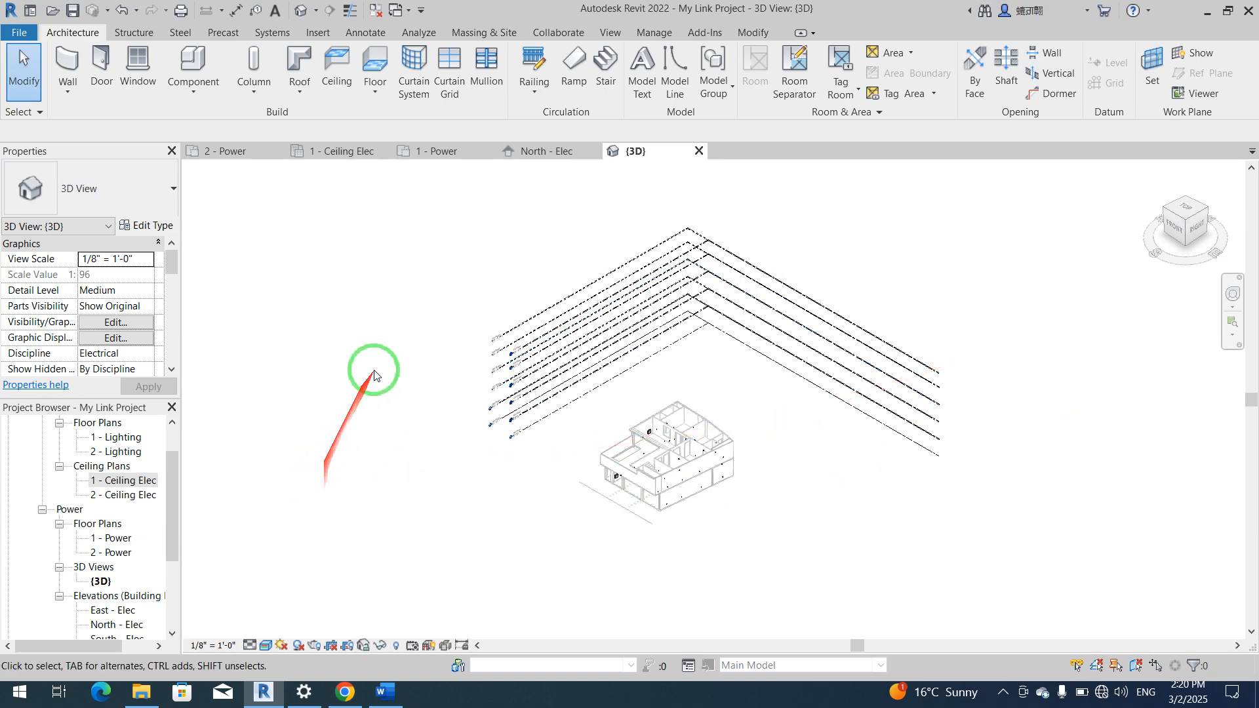
{"action": "scroll", "coordinate": [604, 461], "scroll_direction": "up", "scroll_amount": 1}
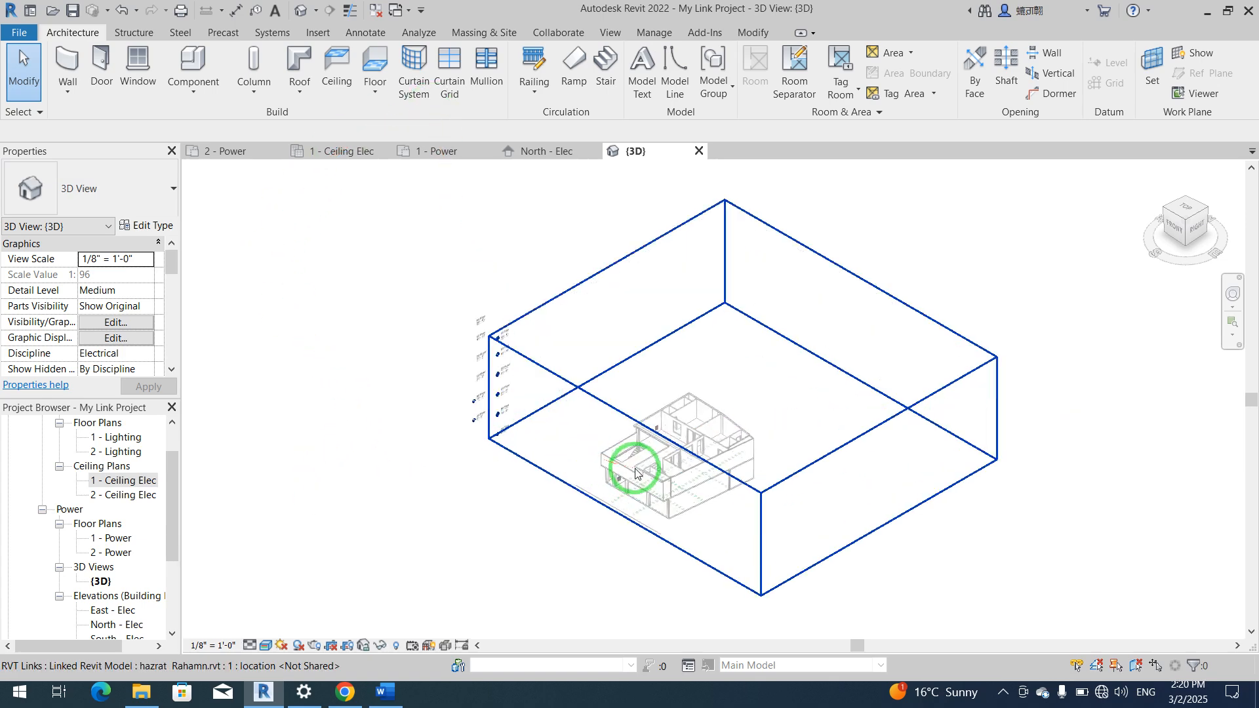
{"action": "scroll", "coordinate": [662, 487], "scroll_direction": "up", "scroll_amount": 5}
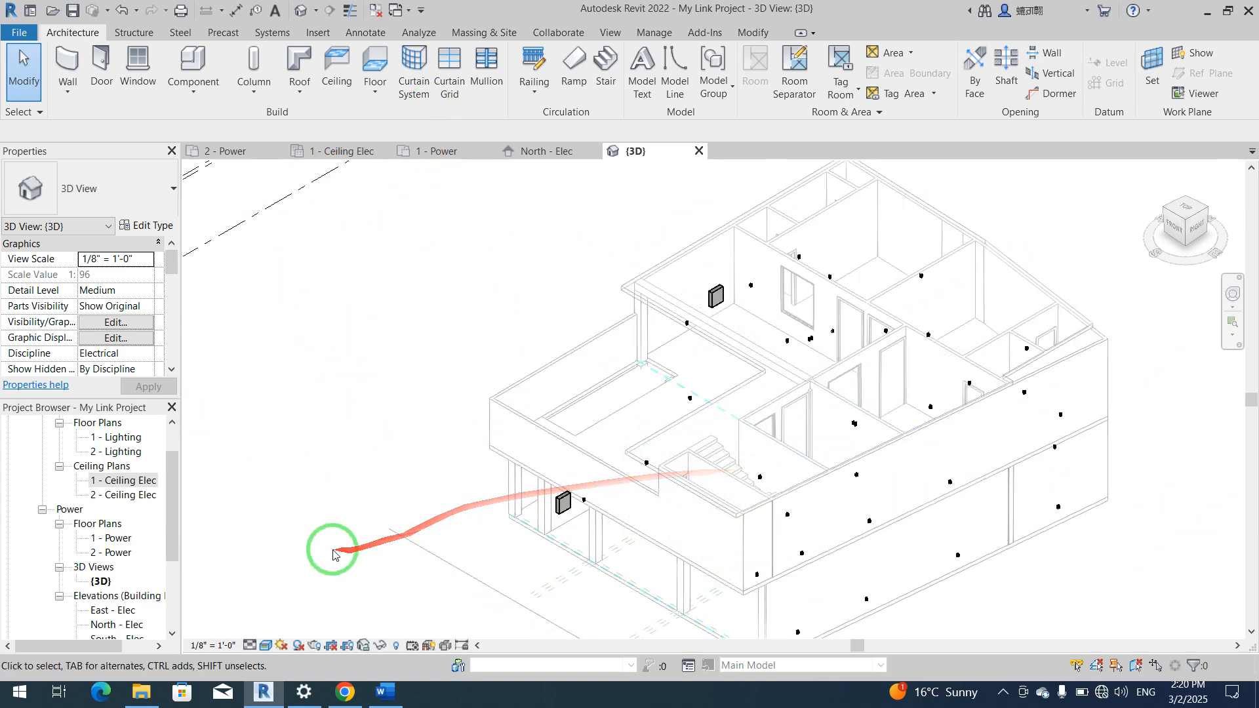
Step: Set the 3D view's detail level to Fine and its visual style to Realistic
{"action": "left_click", "coordinate": [251, 645]}
{"action": "left_click", "coordinate": [277, 628]}
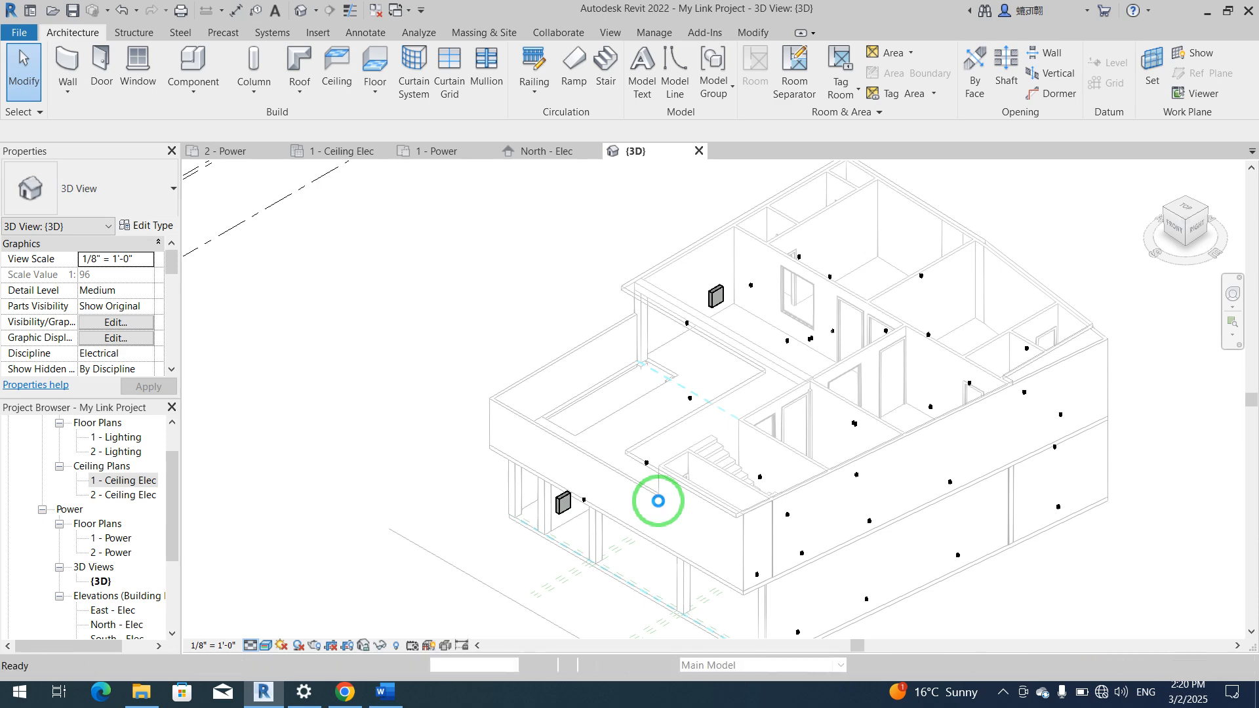
{"action": "left_click", "coordinate": [268, 647]}
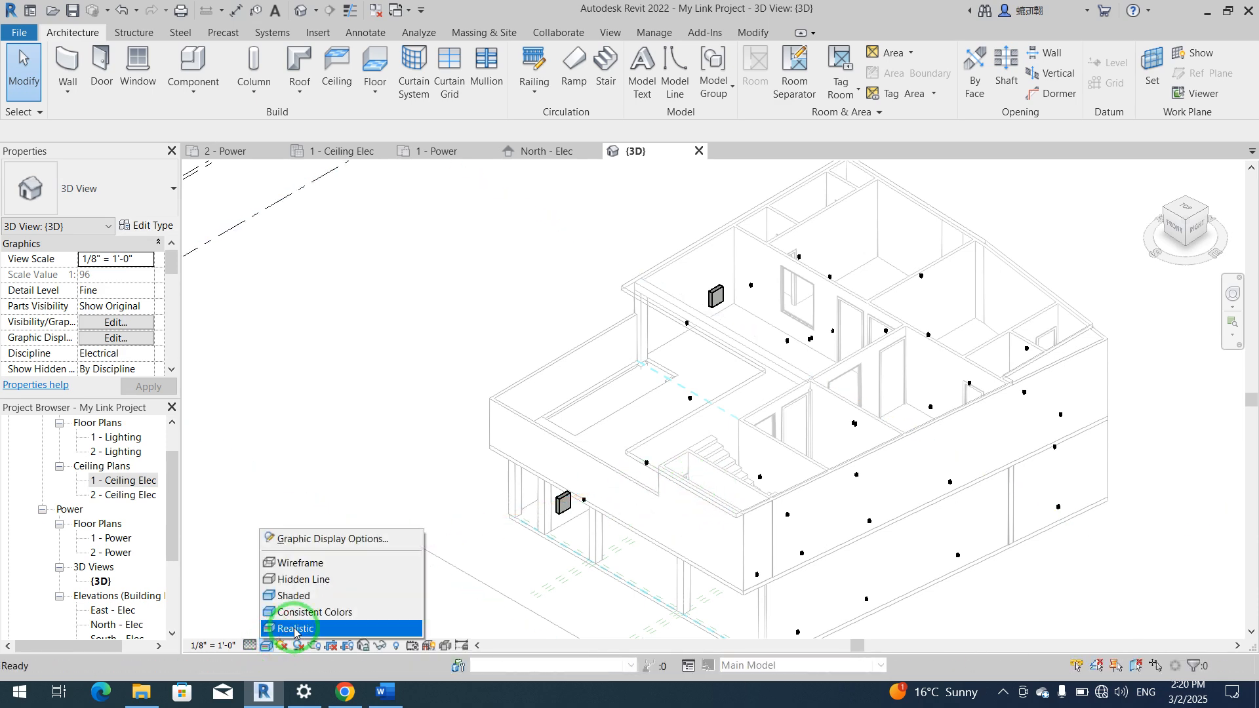
{"action": "left_click", "coordinate": [294, 629]}
Step: Create a perspective camera view with a 5' 6" offset from Level 1, looking from the front columns into the ground floor
{"action": "middle_click_drag", "start_coordinate": [611, 497], "coordinate": [577, 459]}
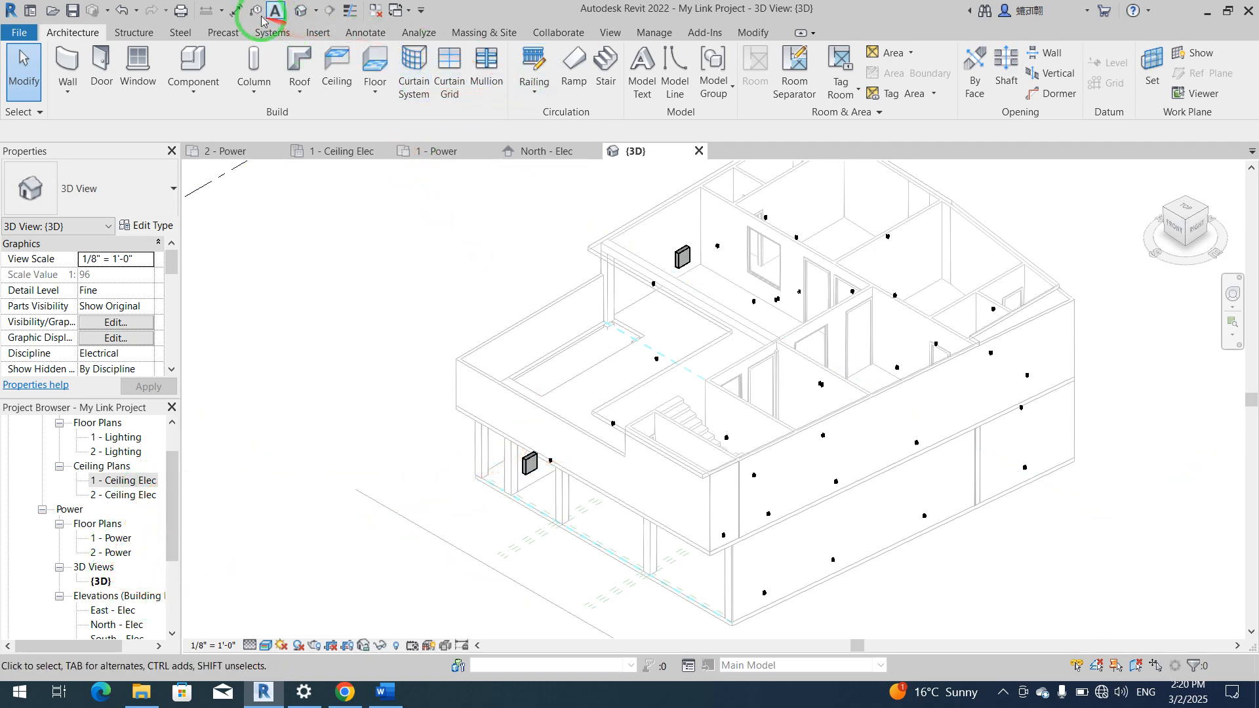
{"action": "left_click", "coordinate": [316, 11]}
{"action": "left_click", "coordinate": [328, 51]}
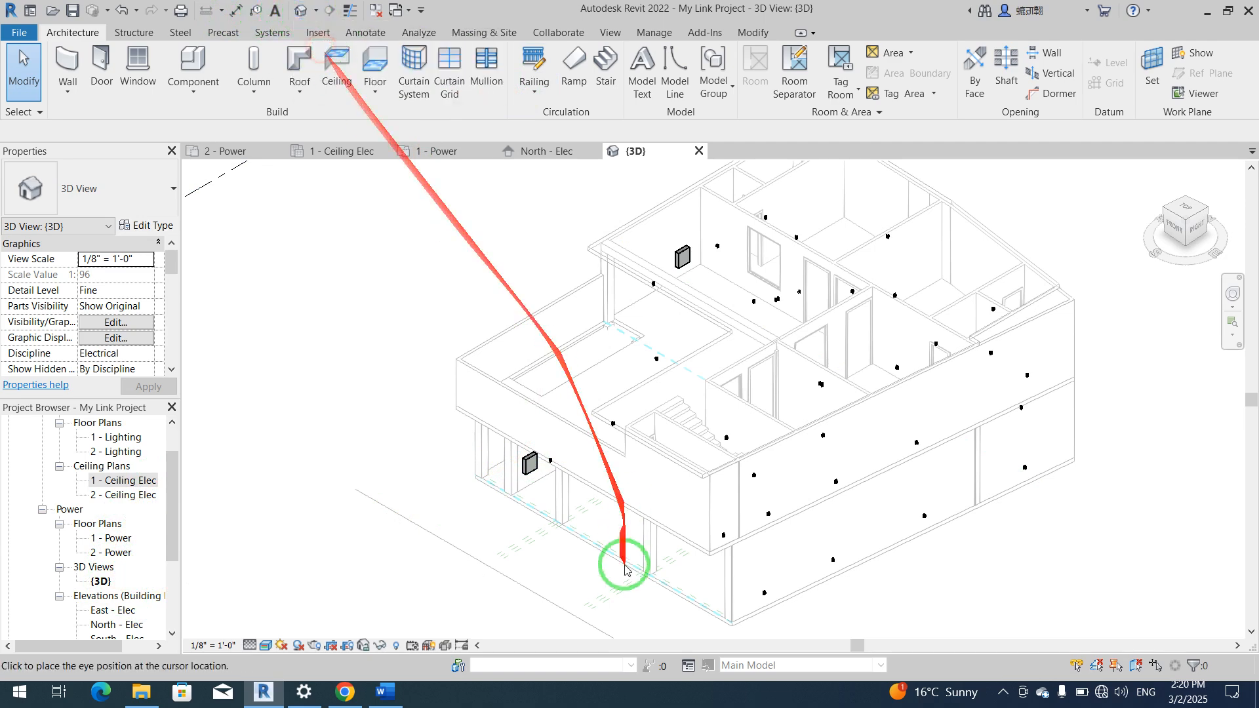
{"action": "left_click", "coordinate": [610, 542]}
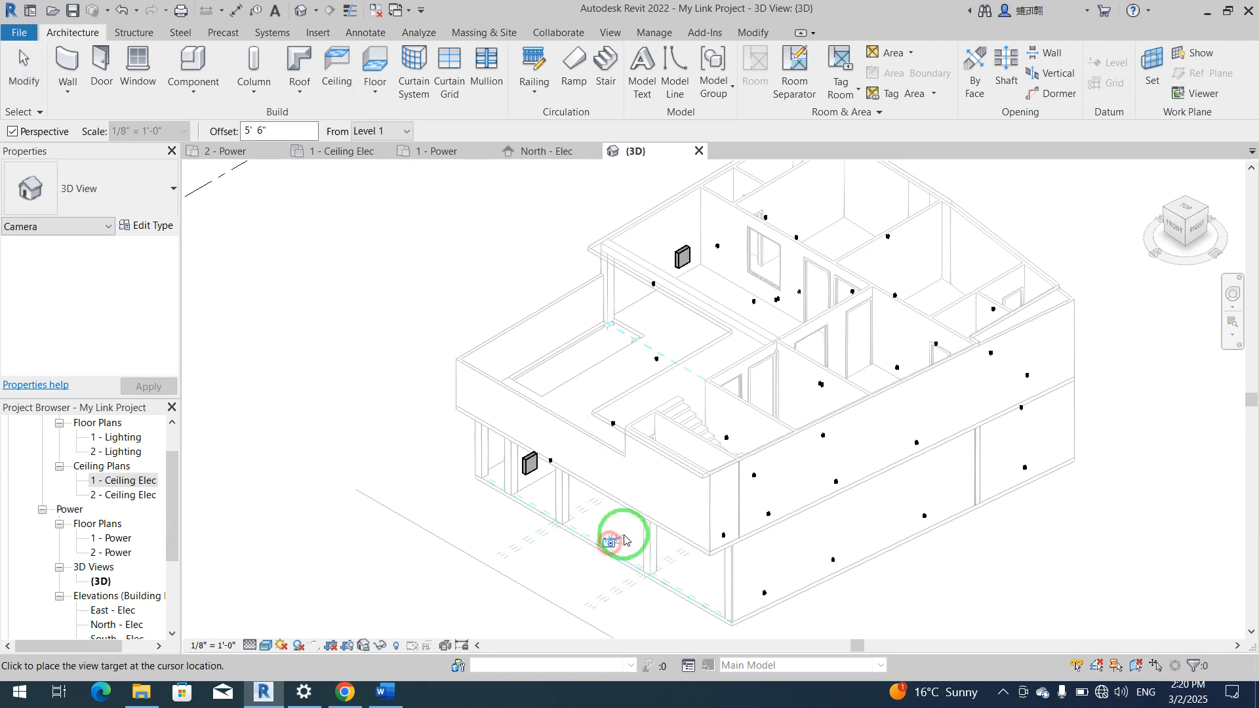
{"action": "left_click", "coordinate": [740, 425]}
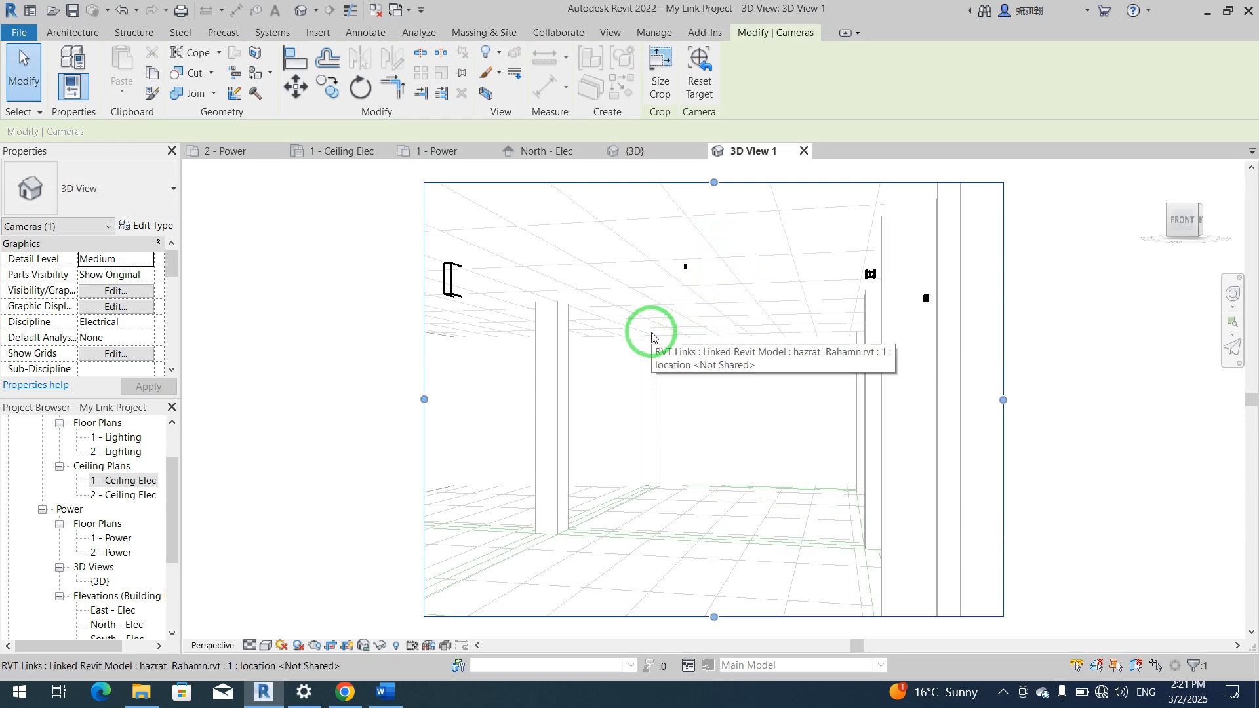
Step: Open the 1 - Ceiling Elec ceiling plan and clear the selection
{"action": "double_click", "coordinate": [150, 482]}
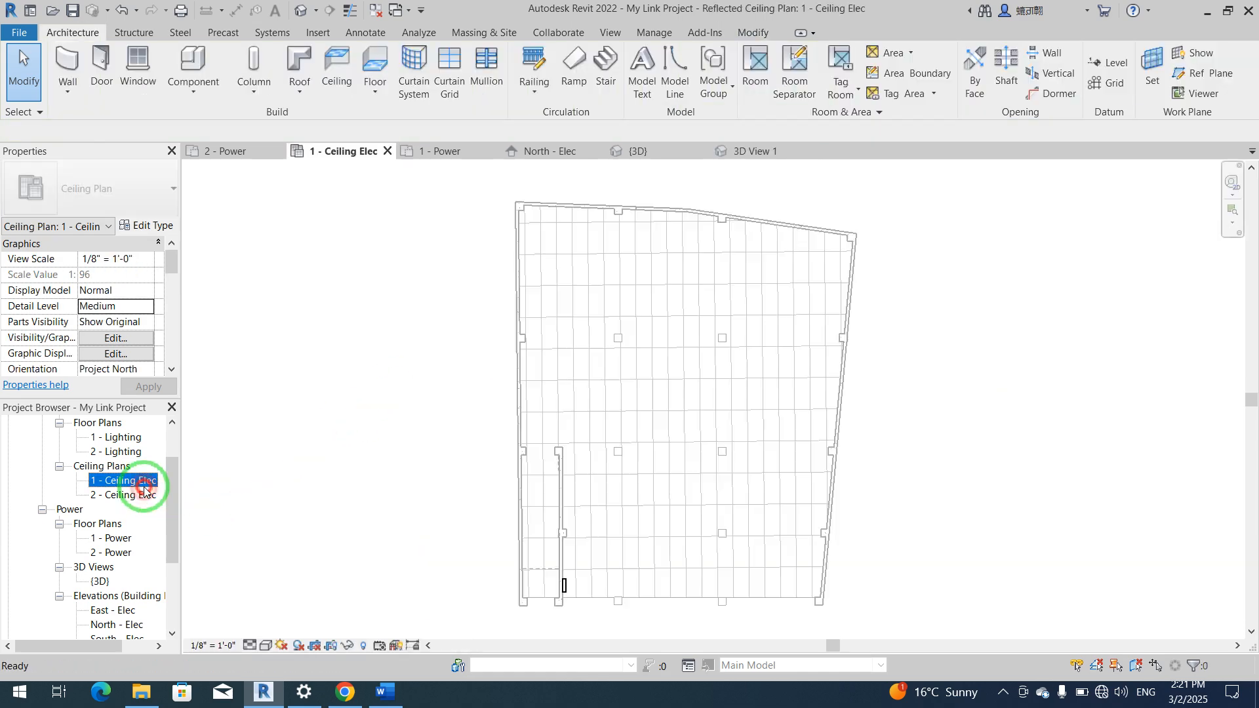
{"action": "left_click", "coordinate": [343, 489]}
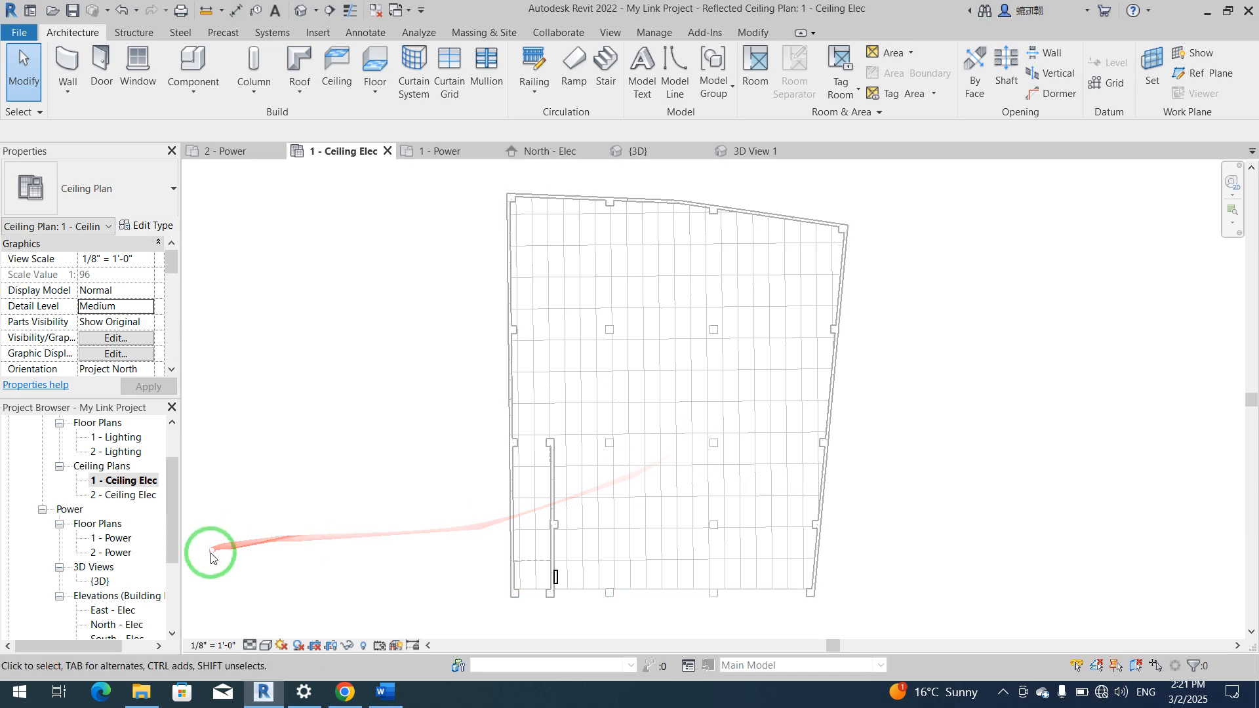
{"action": "middle_click_drag", "start_coordinate": [371, 557], "coordinate": [360, 557]}
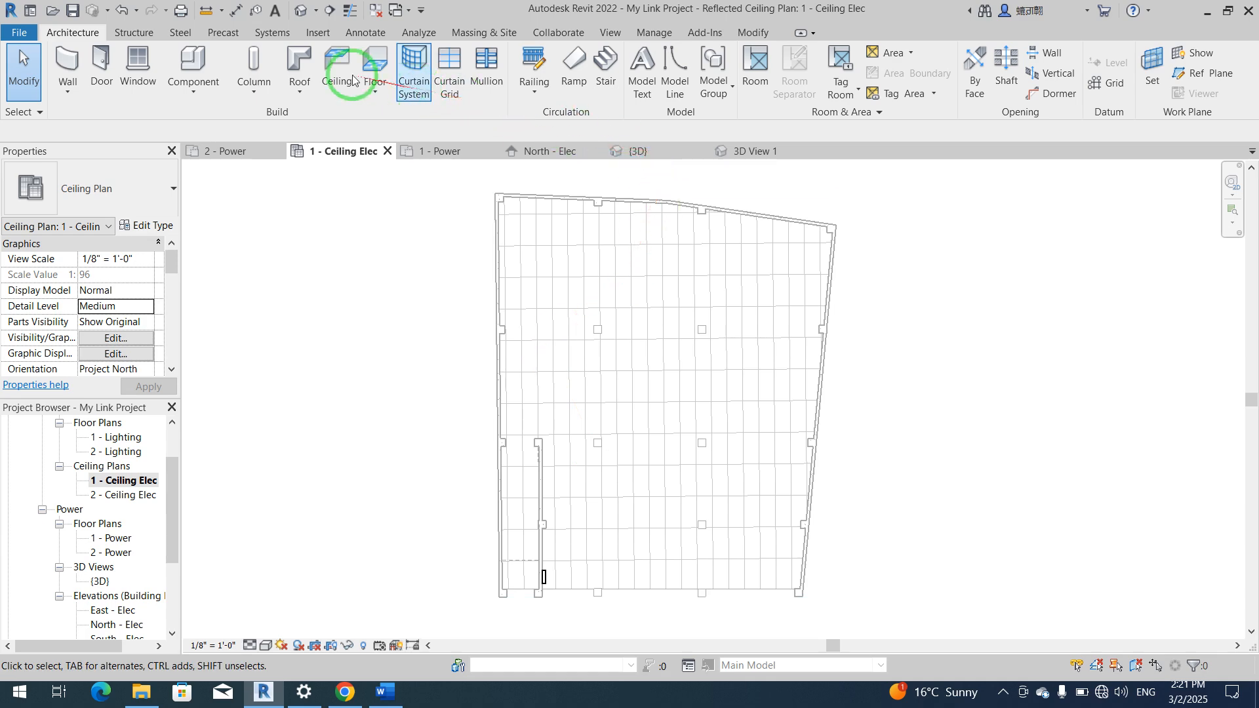
Step: Start placing a lighting device and open the Load Family dialog at the English-Imperial library
{"action": "left_click", "coordinate": [265, 34]}
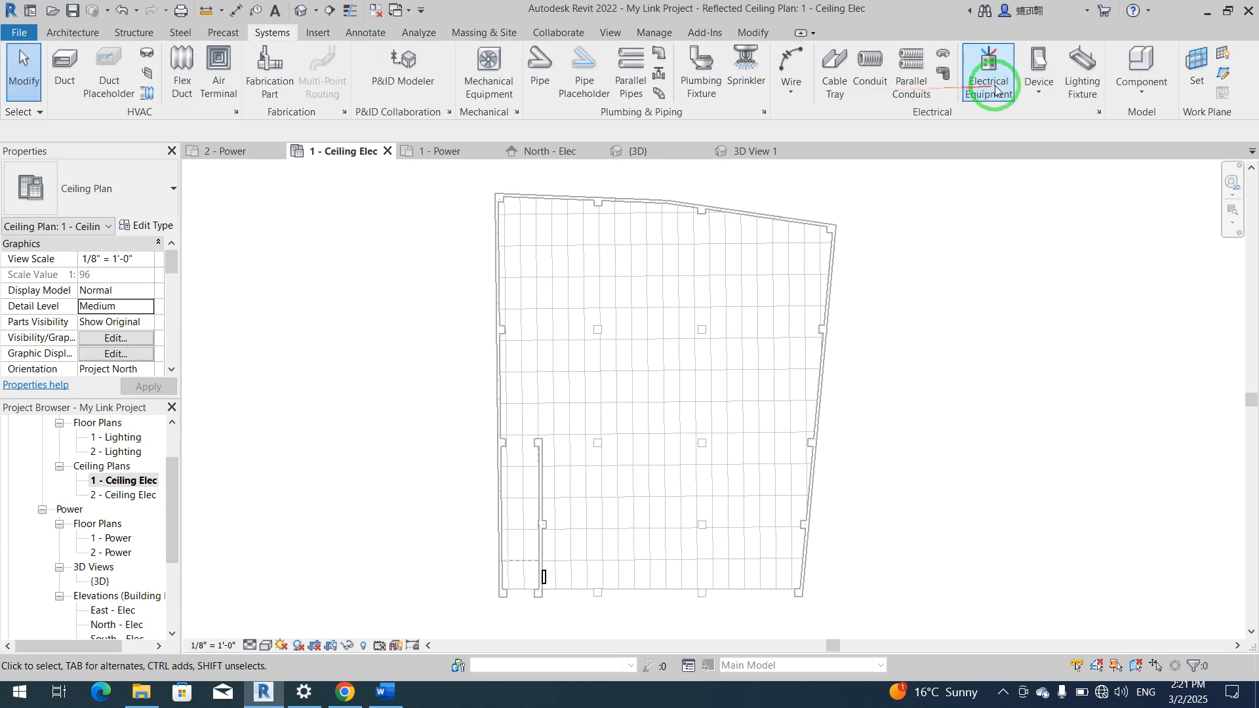
{"action": "left_click", "coordinate": [1044, 96]}
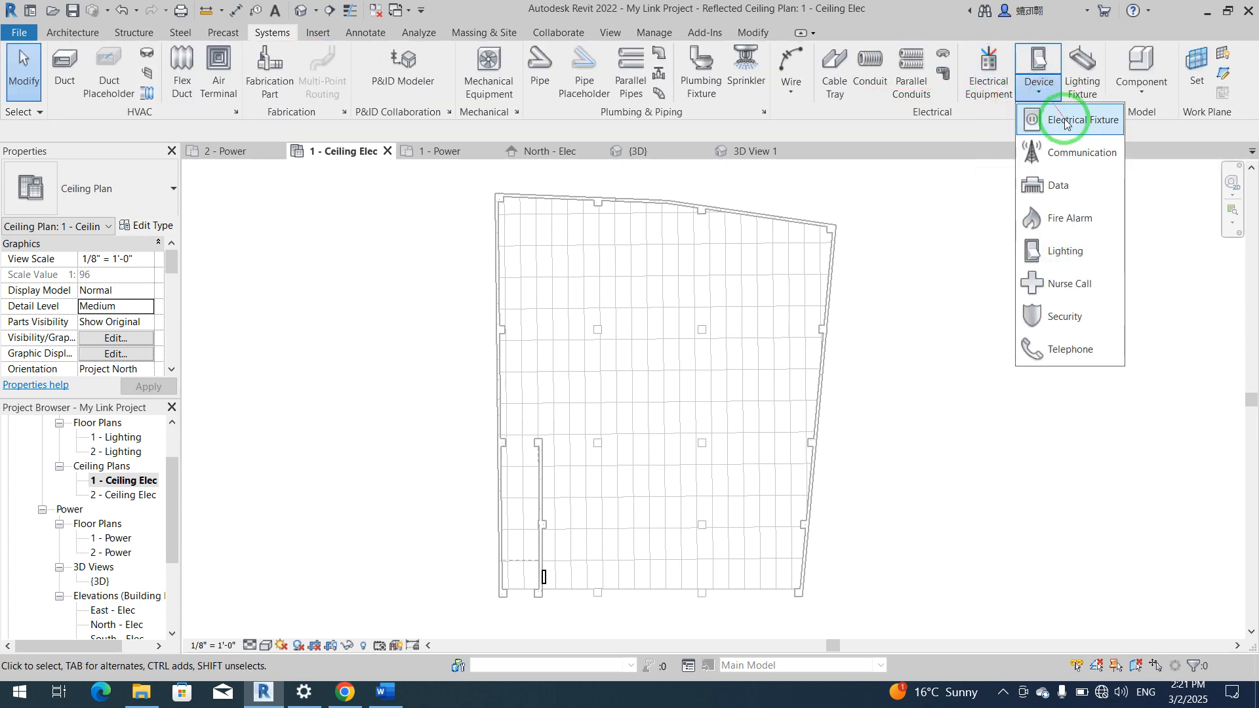
{"action": "left_click", "coordinate": [1081, 261]}
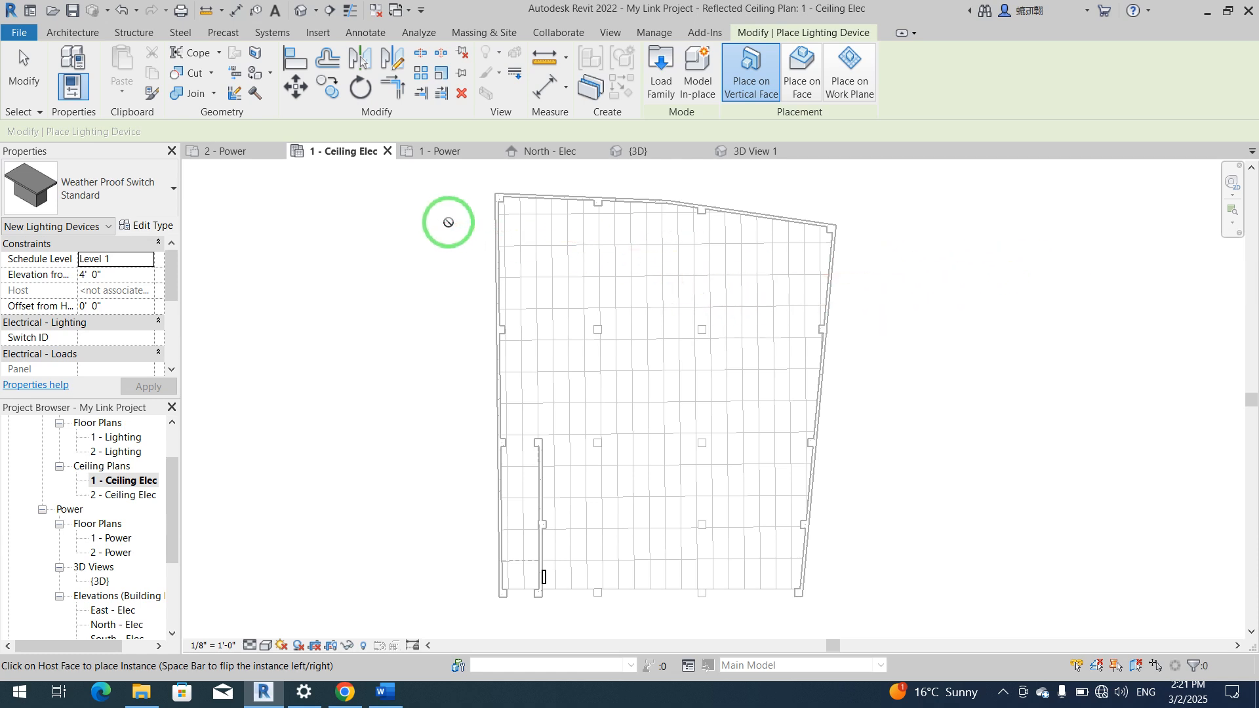
{"action": "left_click", "coordinate": [659, 87]}
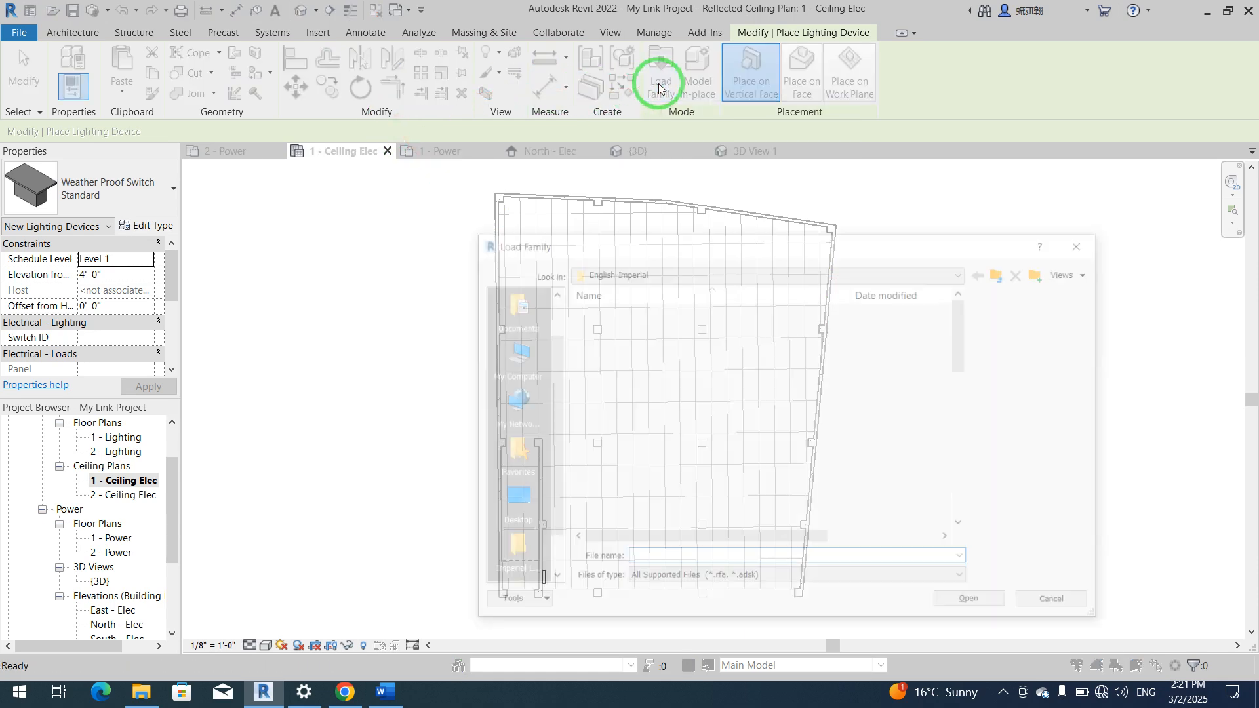
{"action": "left_click", "coordinate": [593, 275]}
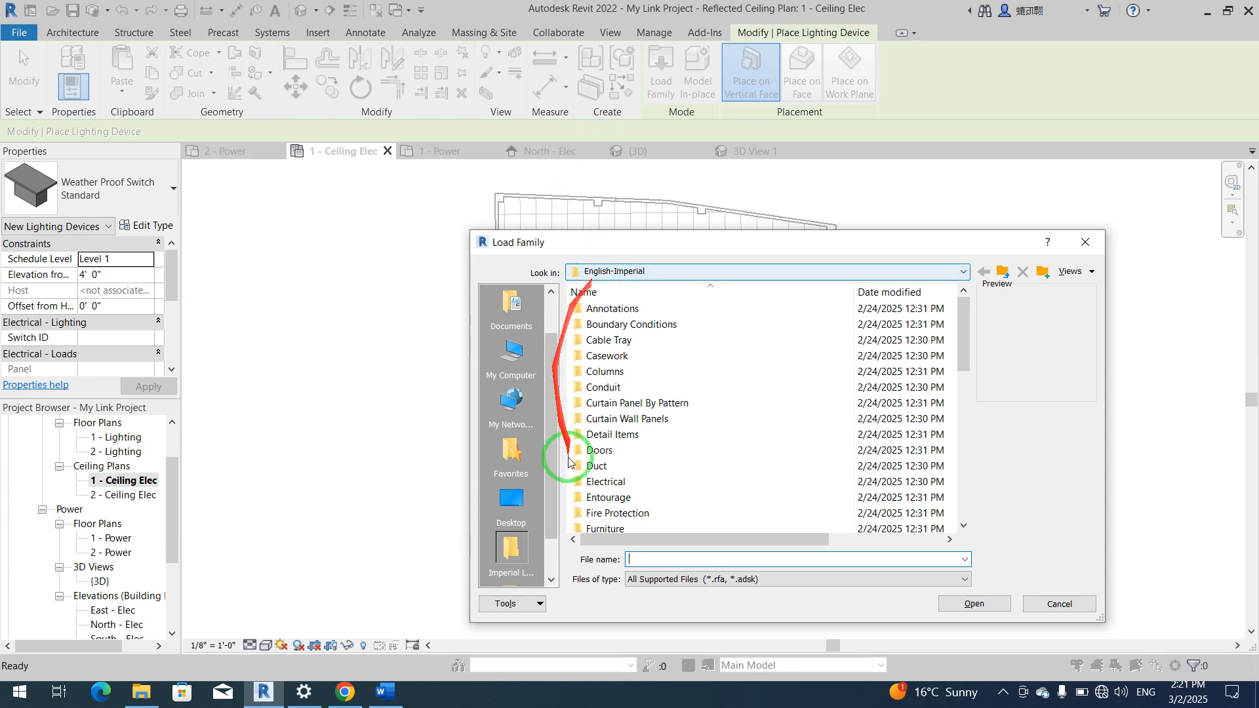
Step: Check the lighting library path in the Word document, return to Revit and browse to the Lighting > MEP > Internal folder
{"action": "left_click", "coordinate": [380, 696]}
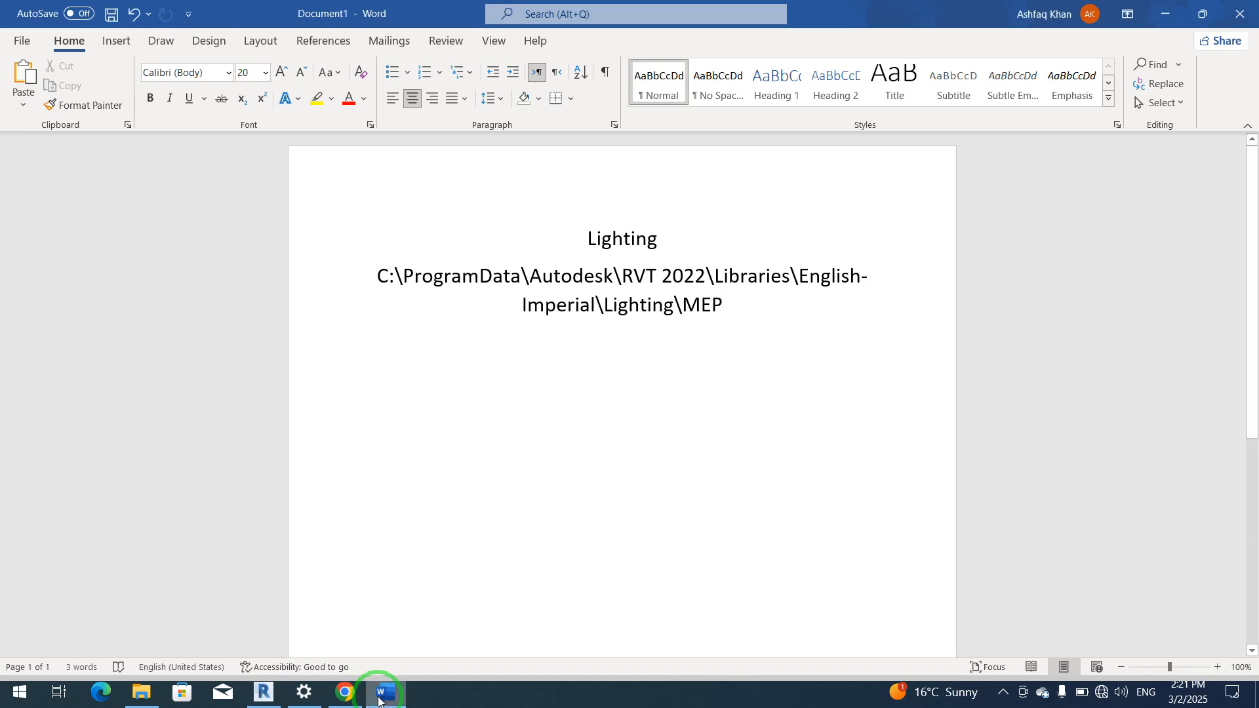
{"action": "left_click", "coordinate": [378, 696]}
{"action": "left_click", "coordinate": [662, 419]}
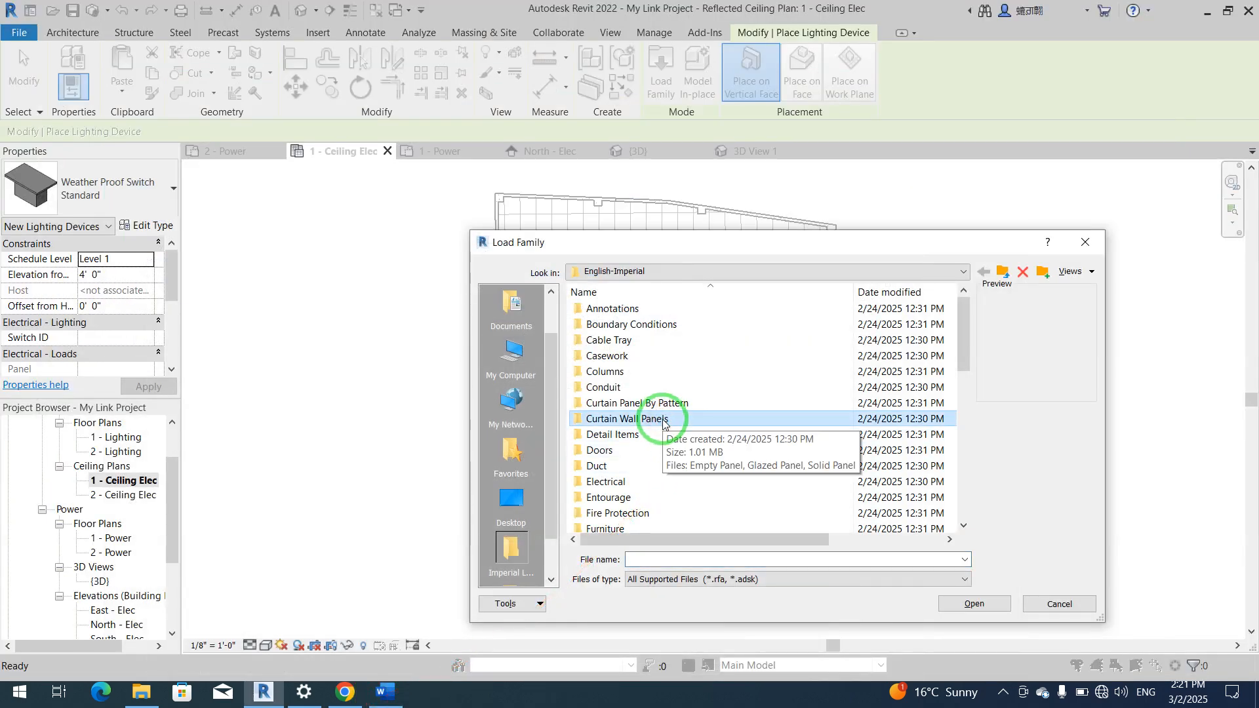
{"action": "scroll", "coordinate": [663, 423], "scroll_direction": "down", "scroll_amount": 6}
{"action": "left_click", "coordinate": [636, 309]}
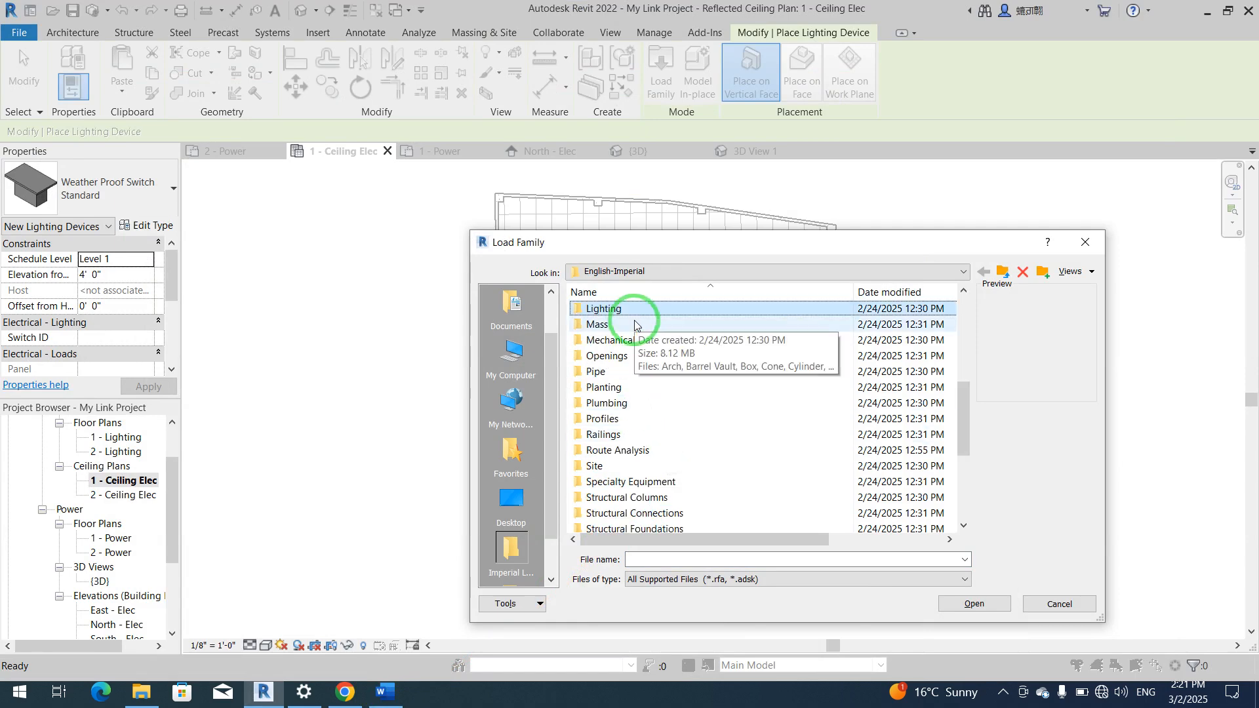
{"action": "double_click", "coordinate": [604, 309]}
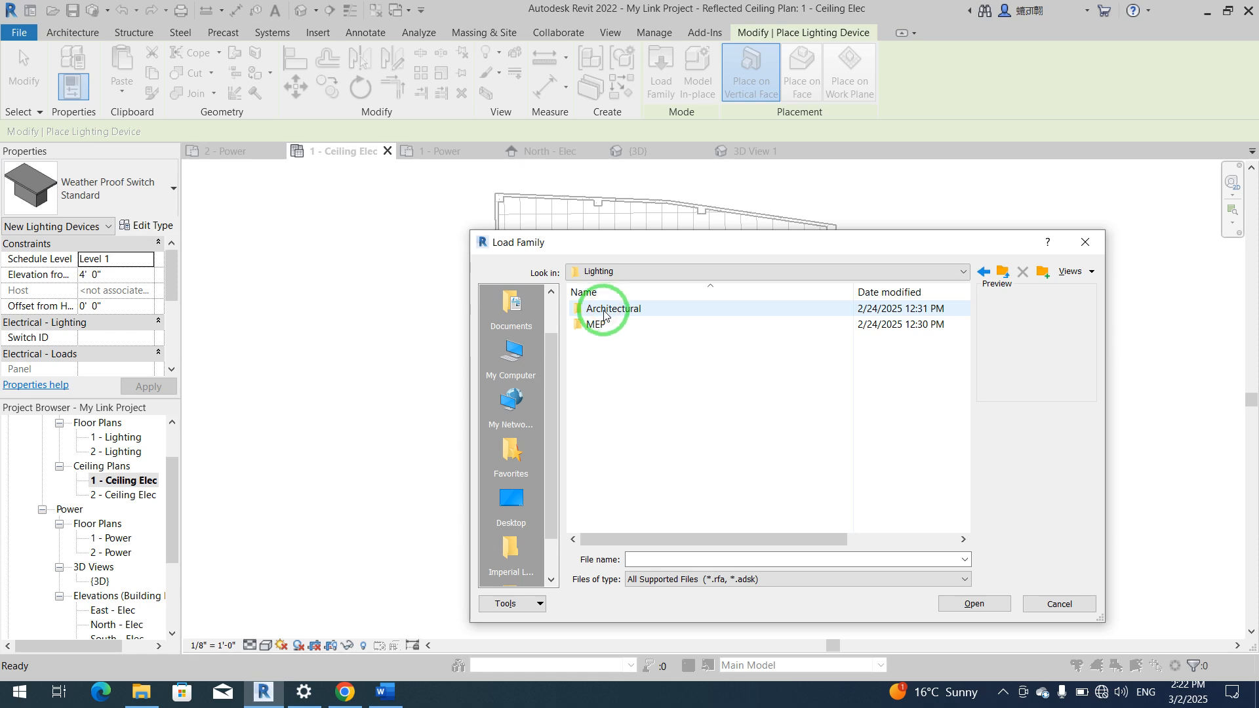
{"action": "double_click", "coordinate": [600, 324]}
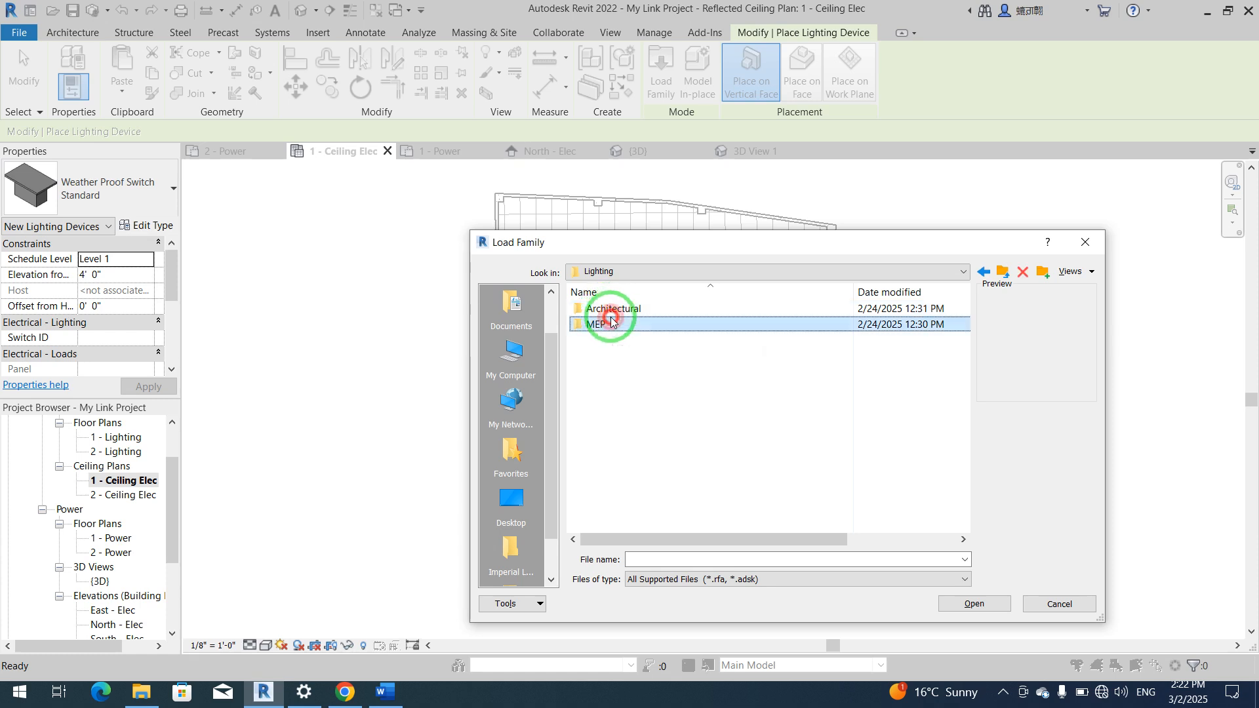
{"action": "left_click", "coordinate": [688, 330]}
{"action": "double_click", "coordinate": [689, 329]}
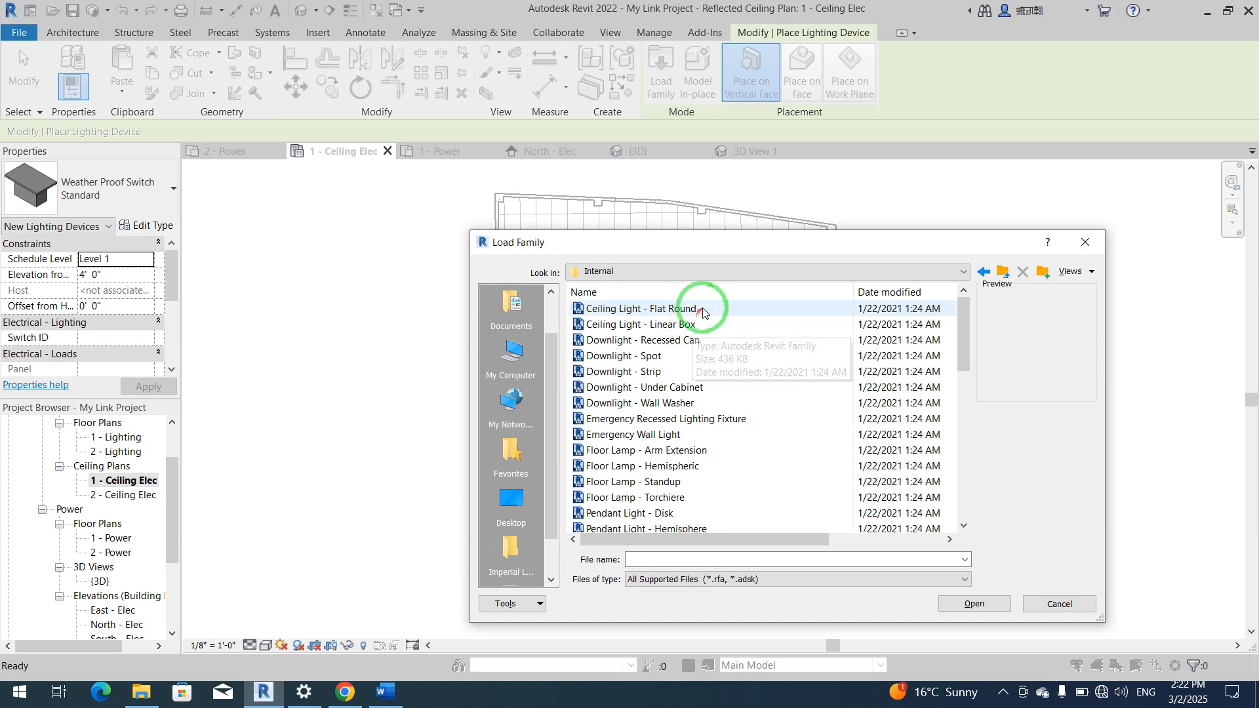
Step: Try to load all families in the Internal folder as lighting devices, overwriting the existing version of Plain Recessed Lighting Fixture
{"action": "left_click", "coordinate": [696, 310]}
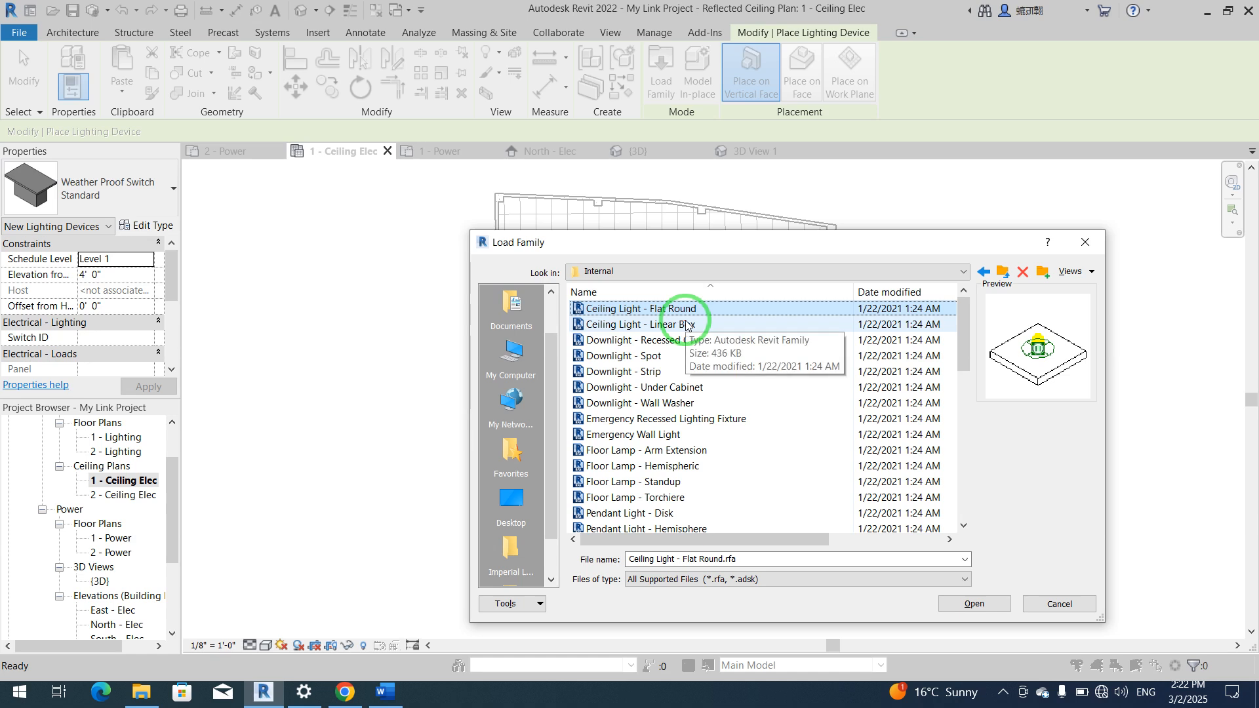
{"action": "left_click", "coordinate": [703, 331]}
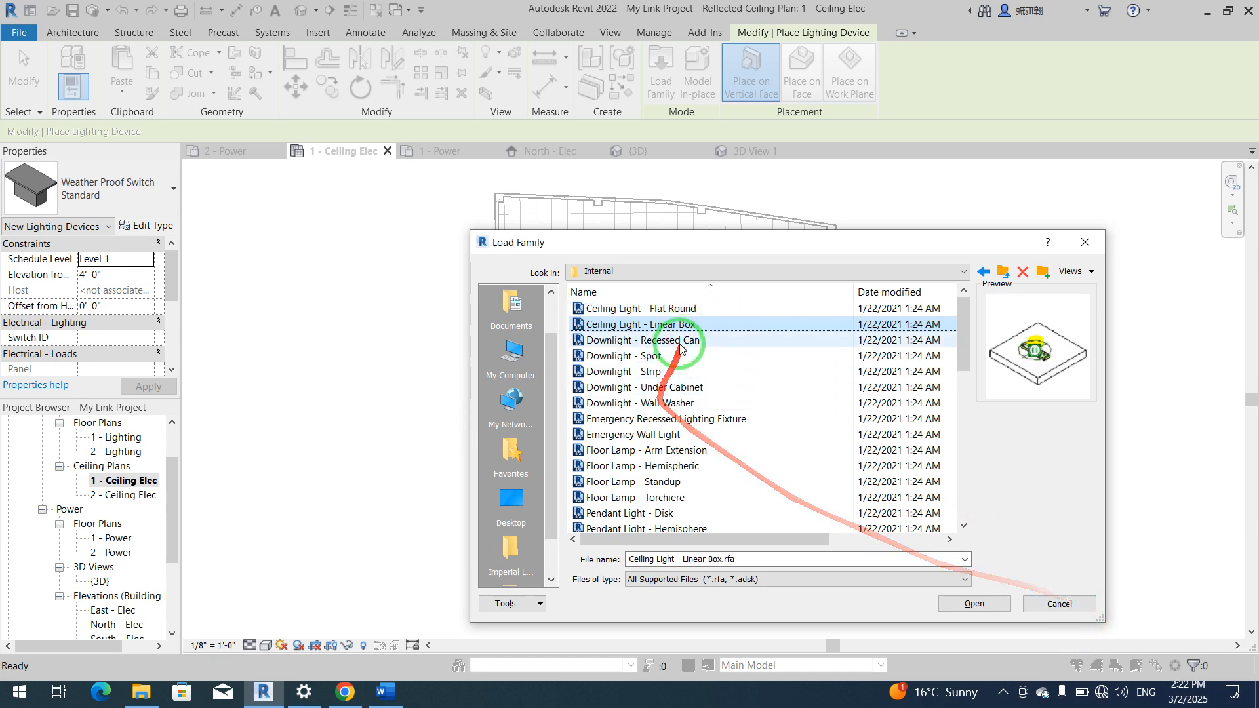
{"action": "key", "text": "ctrl+a"}
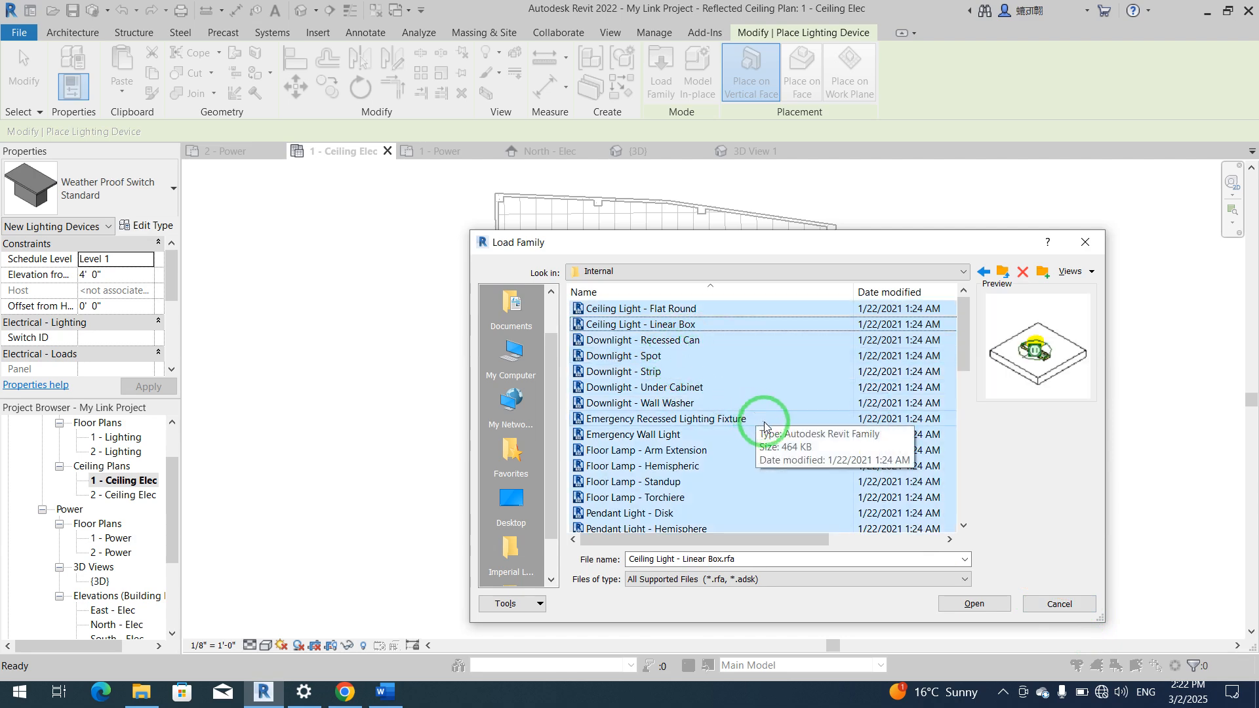
{"action": "left_click", "coordinate": [969, 606]}
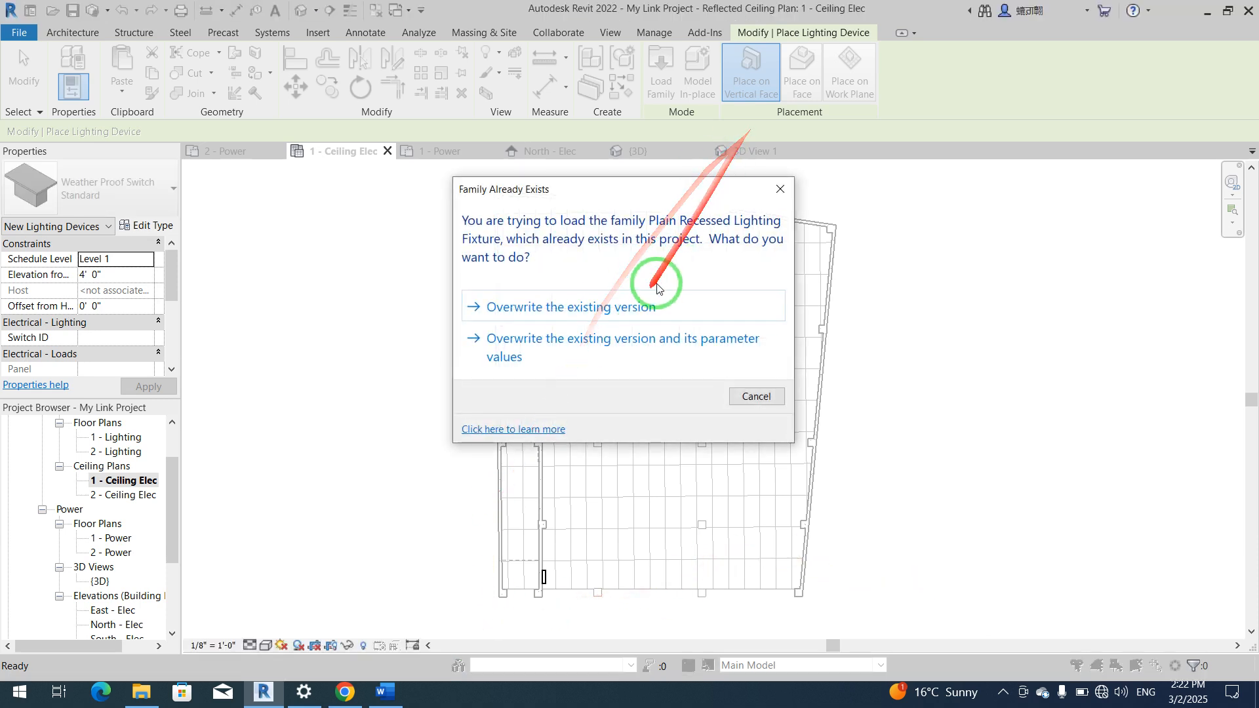
{"action": "left_click", "coordinate": [657, 307]}
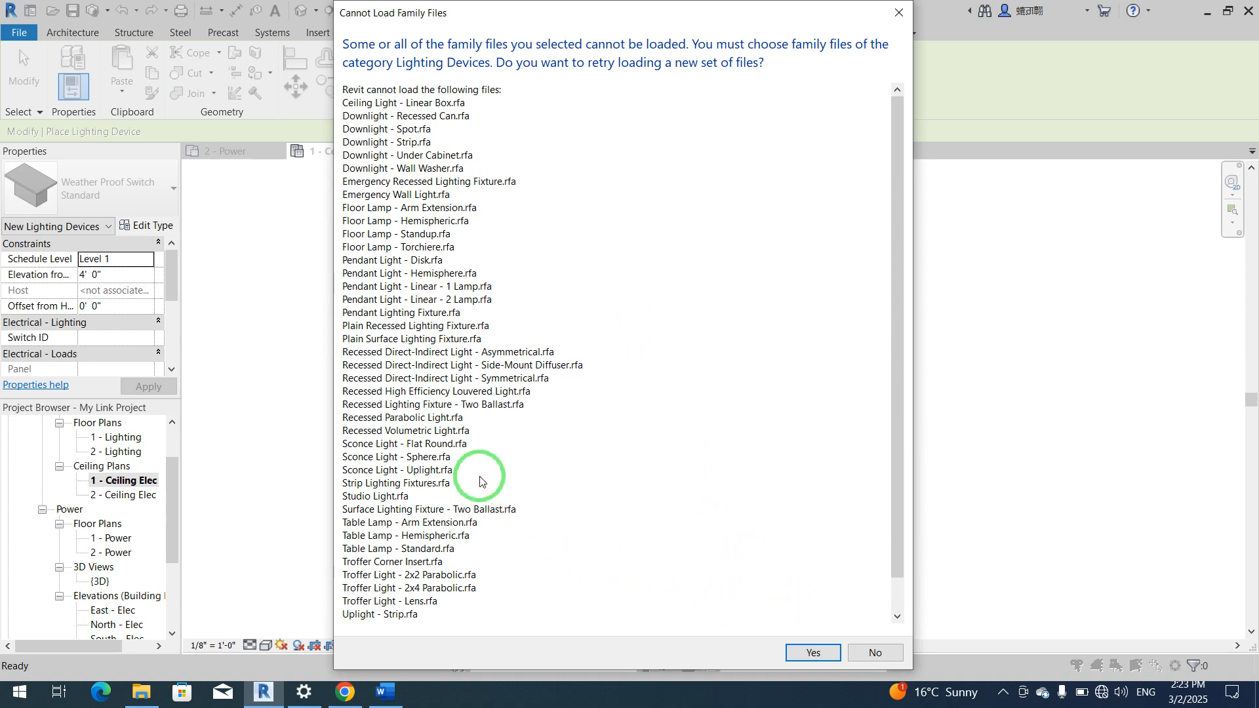
{"action": "left_click", "coordinate": [854, 652]}
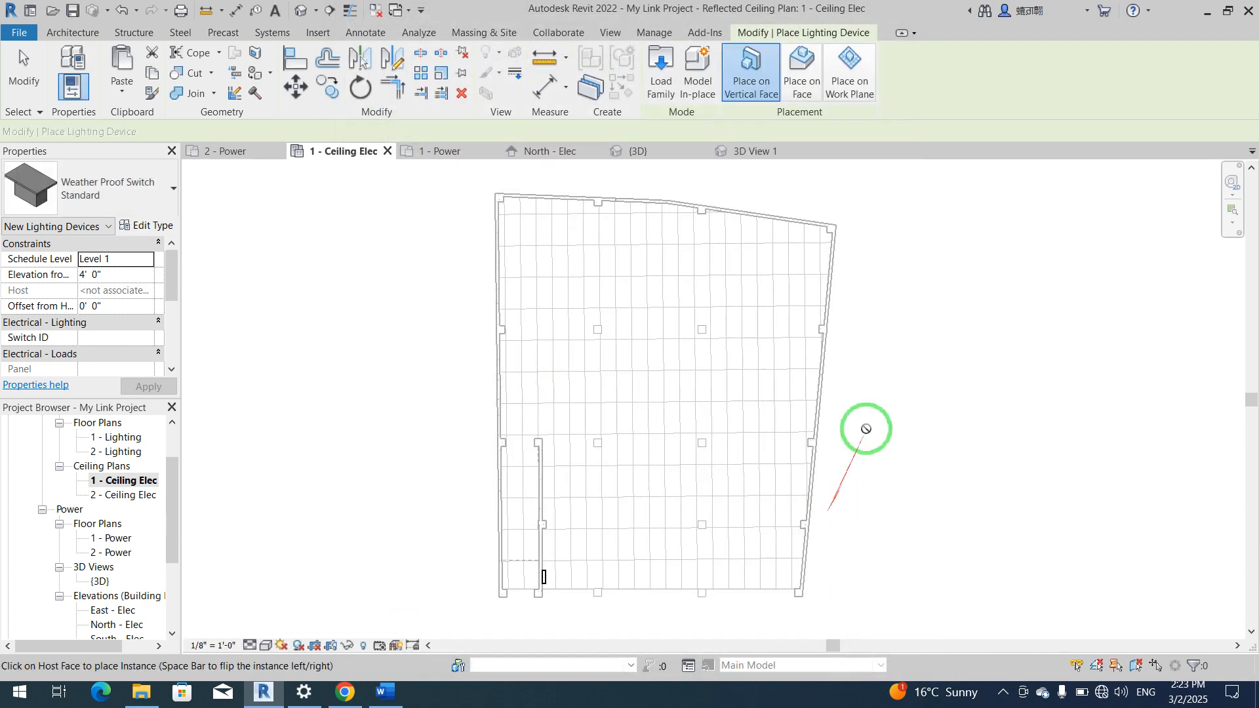
Step: Try to load the Ceiling Light - Flat Round family as a lighting device, and leave the command
{"action": "left_click", "coordinate": [659, 95]}
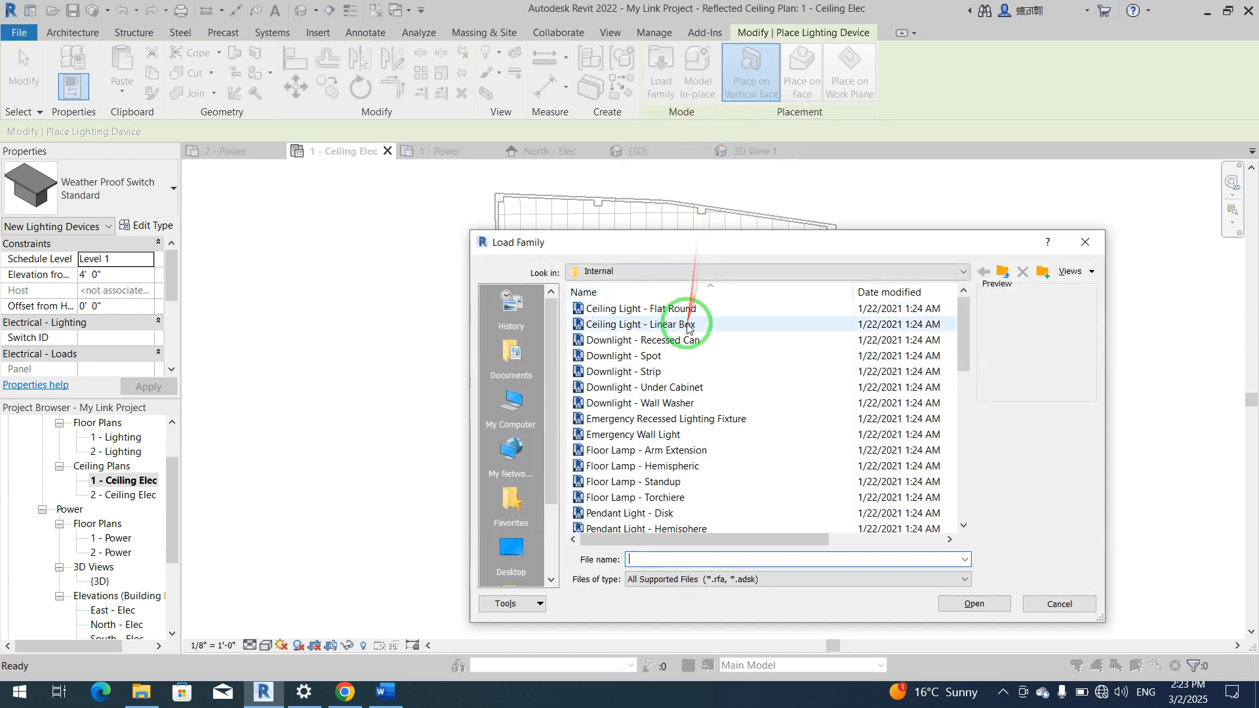
{"action": "left_click", "coordinate": [685, 313]}
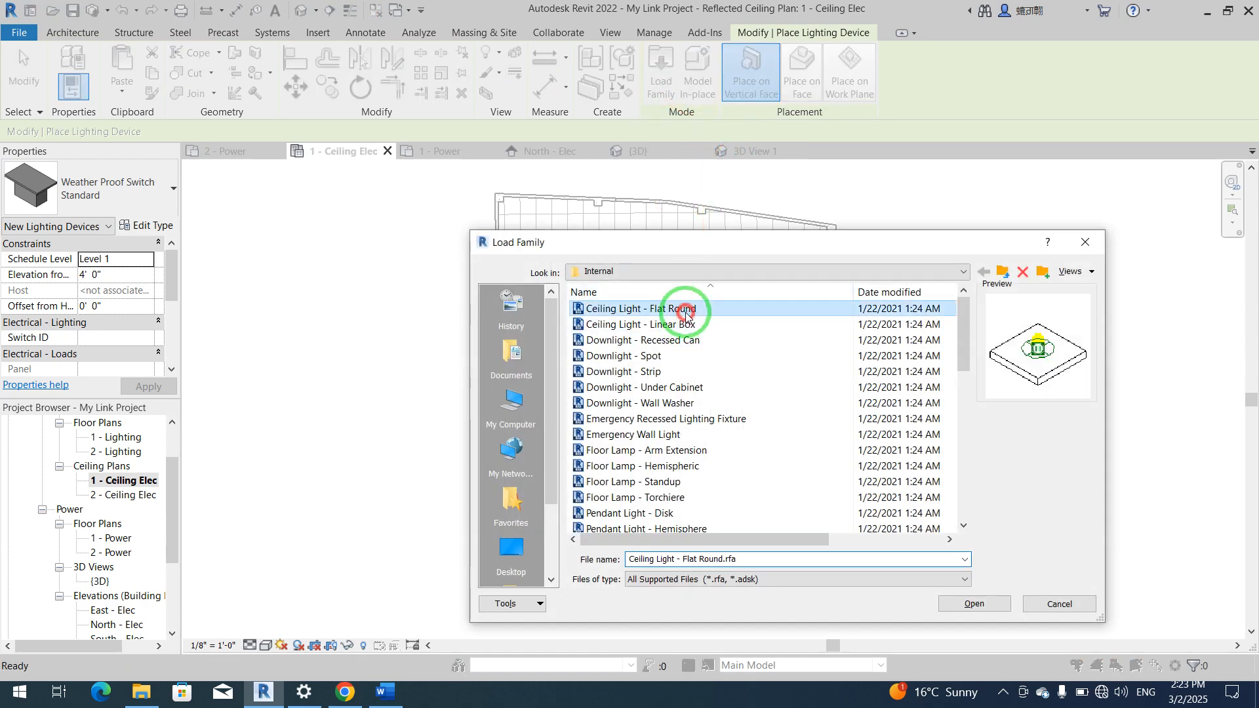
{"action": "left_click", "coordinate": [972, 605]}
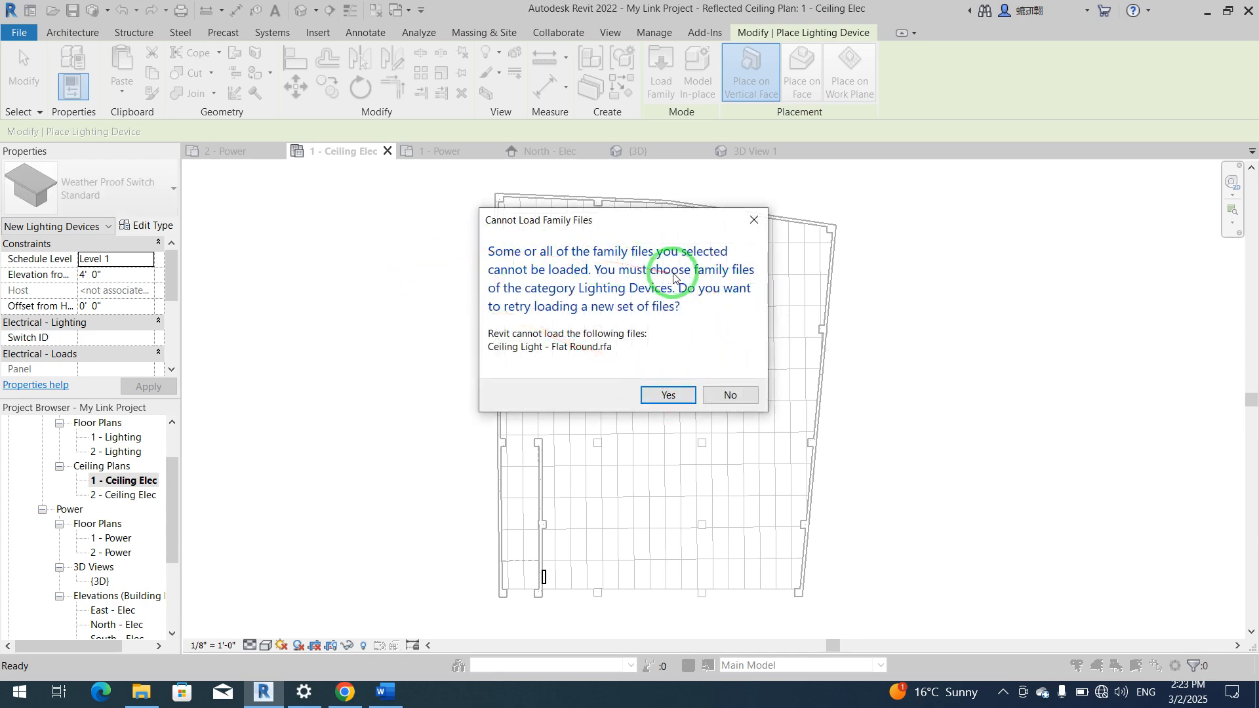
{"action": "left_click", "coordinate": [666, 397]}
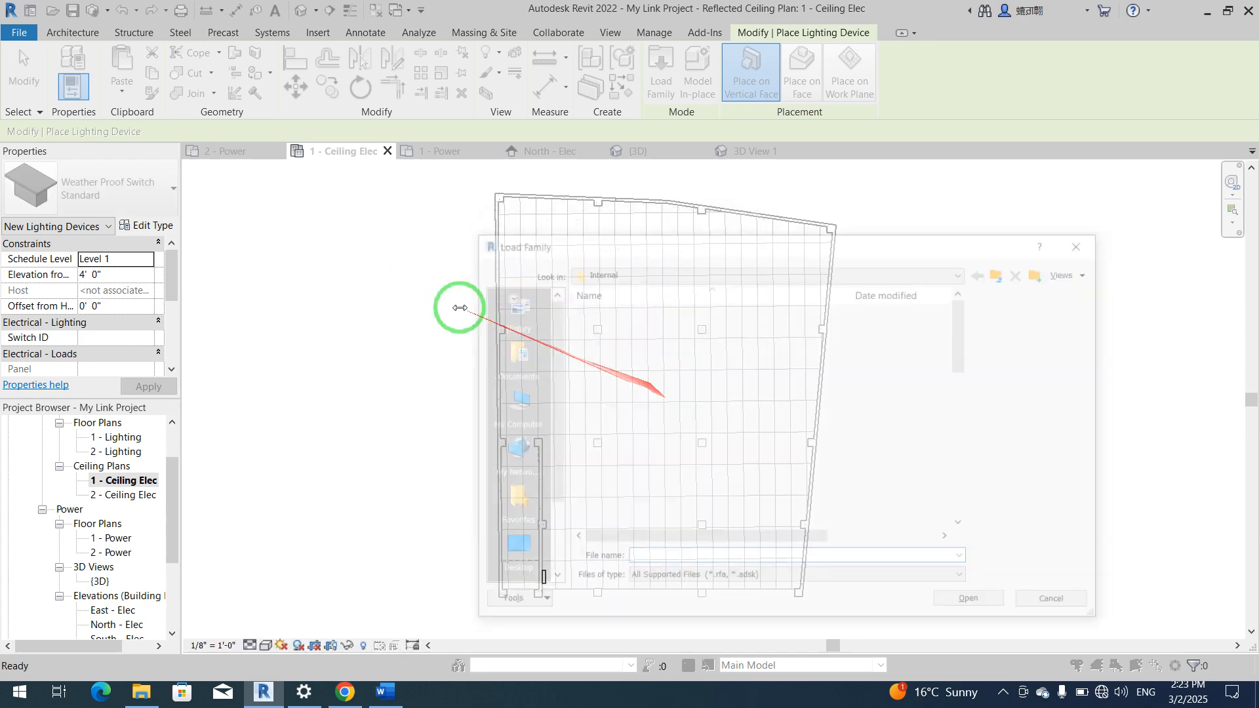
{"action": "left_click", "coordinate": [1034, 603]}
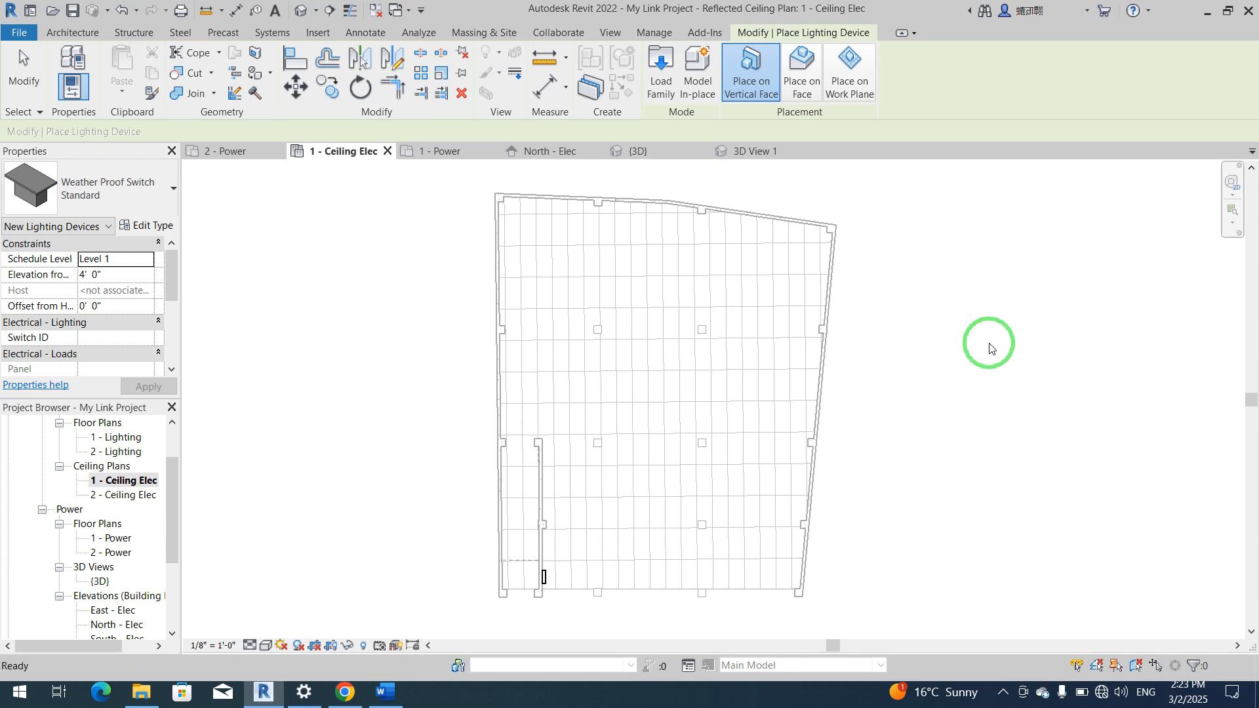
{"action": "key", "text": "Escape"}
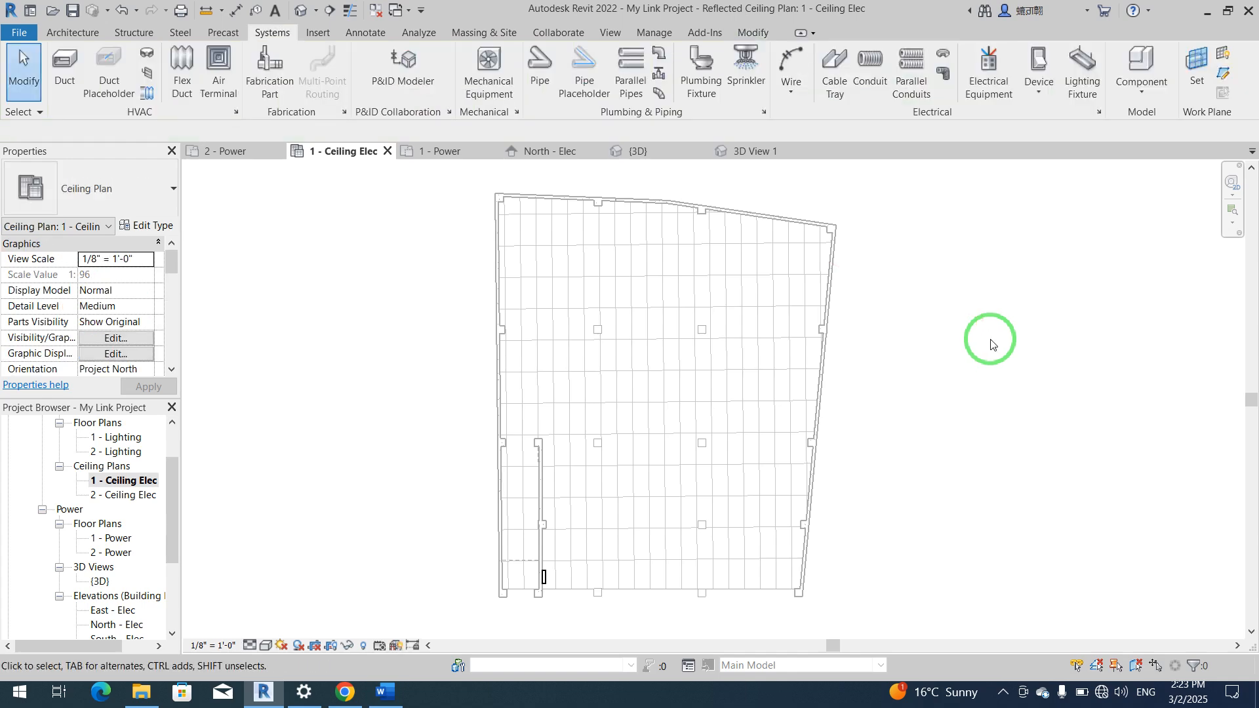
Step: Start placing a component and load the Ceiling Light - Flat Round family from the Internal folder
{"action": "left_click", "coordinate": [1139, 58]}
{"action": "left_click", "coordinate": [661, 67]}
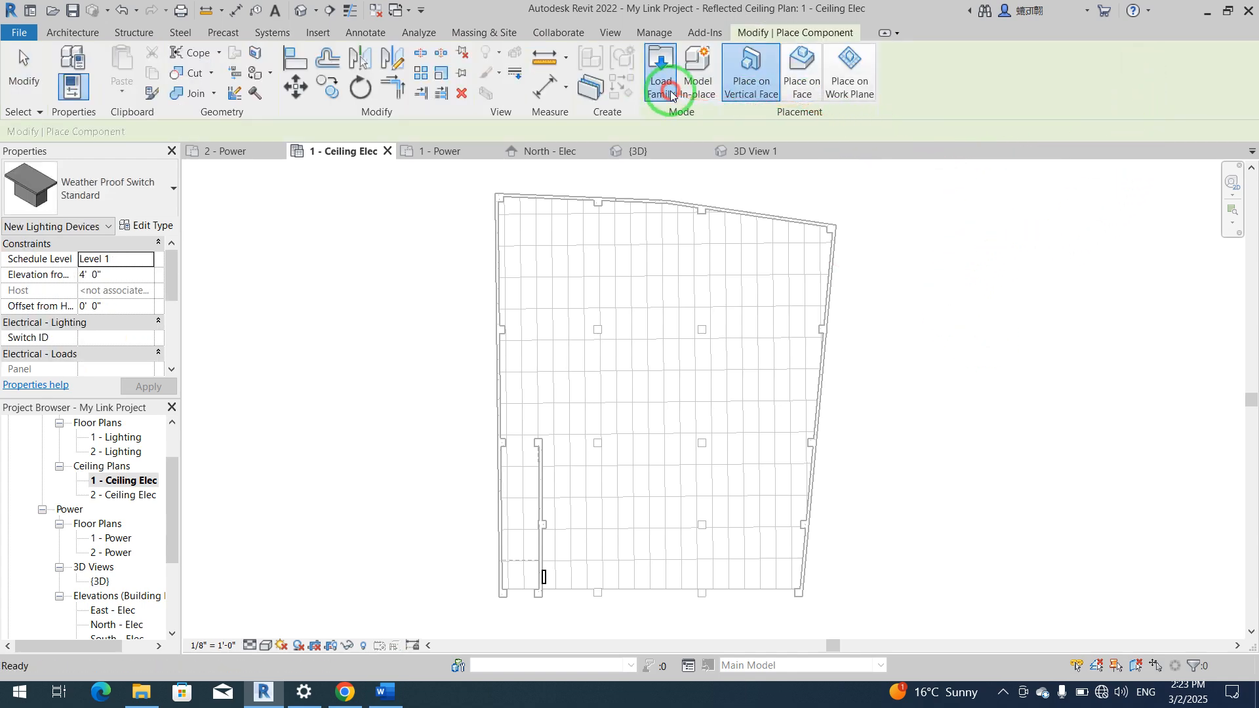
{"action": "left_click", "coordinate": [642, 311]}
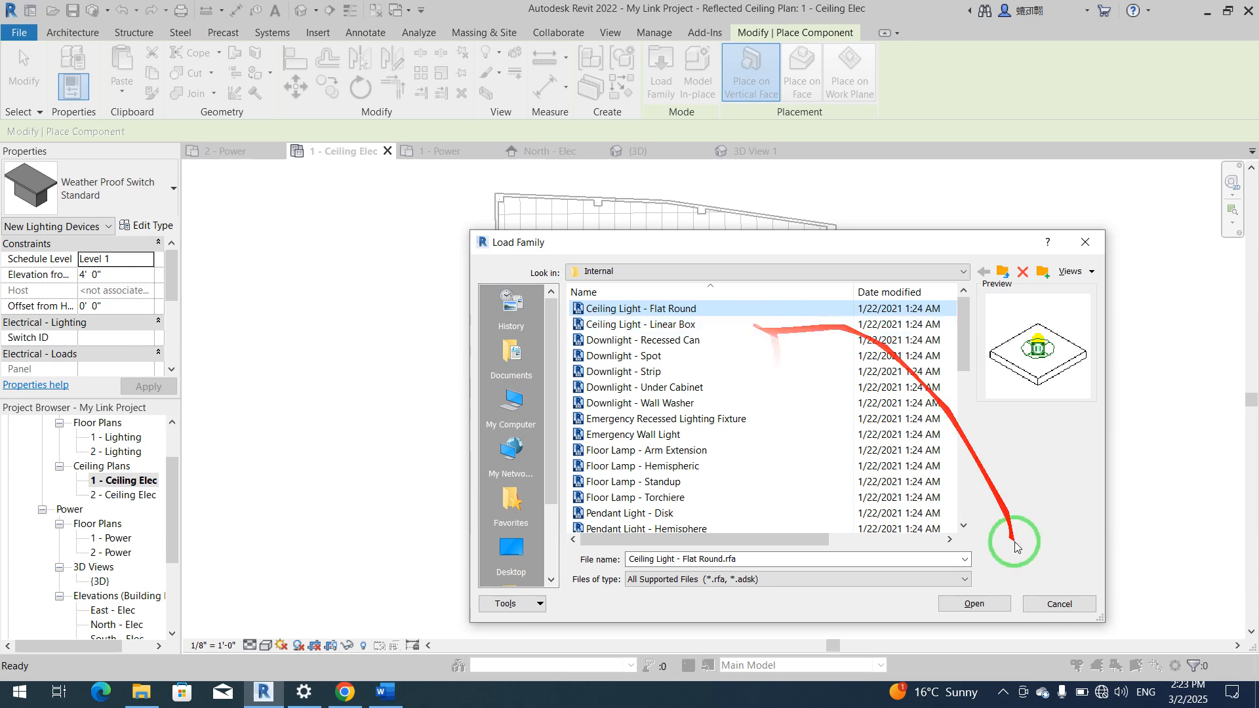
{"action": "left_click", "coordinate": [975, 603]}
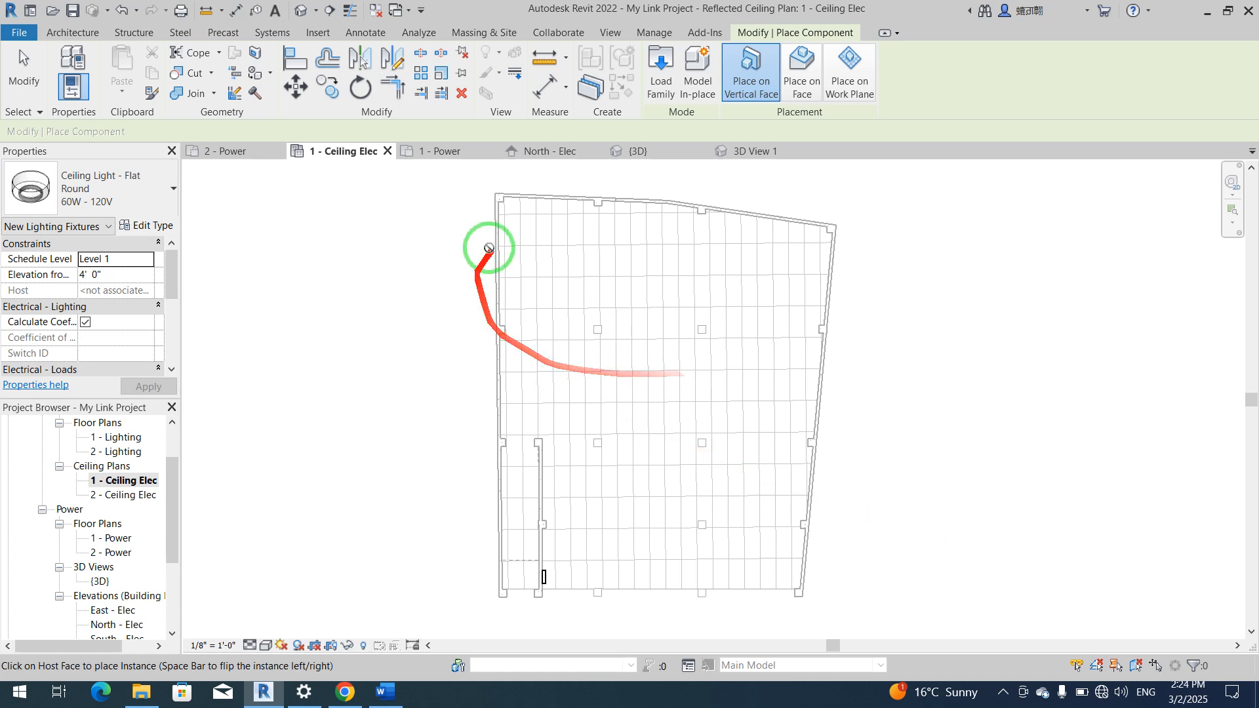
Step: Try the vertical face, face and work plane placement options for the Ceiling Light - Flat Round on the ACT ceiling
{"action": "scroll", "coordinate": [522, 172], "scroll_direction": "up", "scroll_amount": 2}
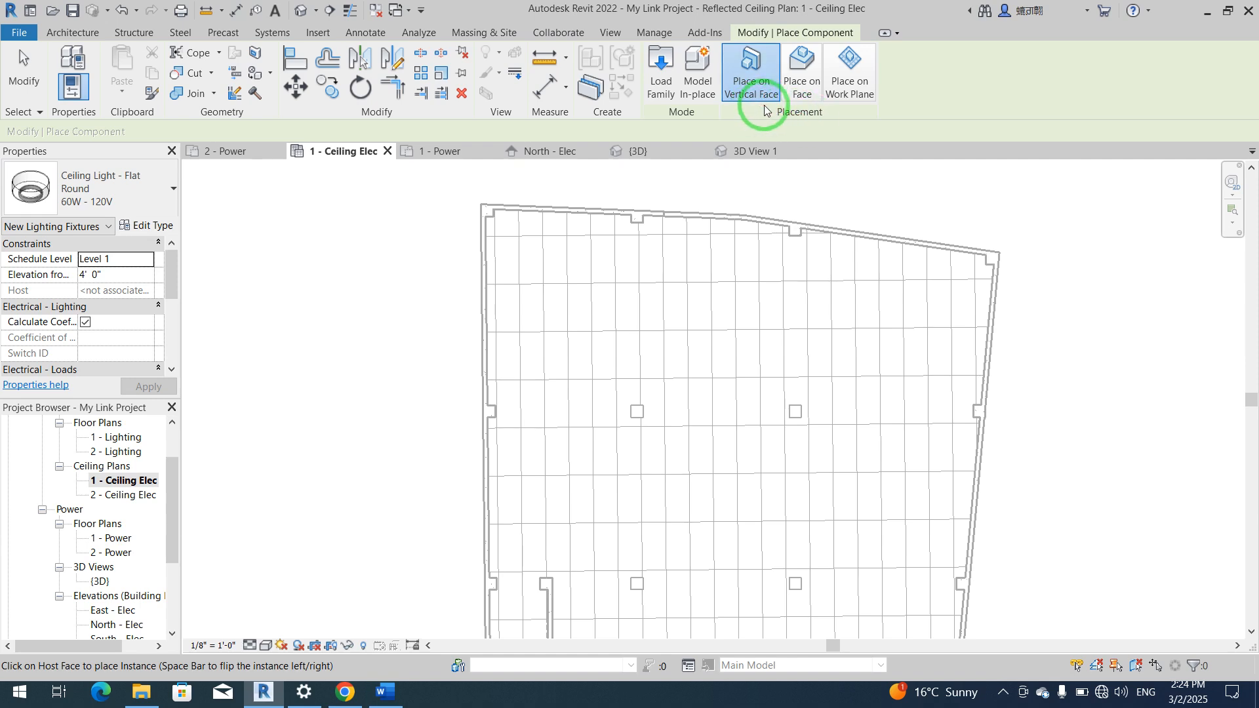
{"action": "left_click", "coordinate": [808, 98]}
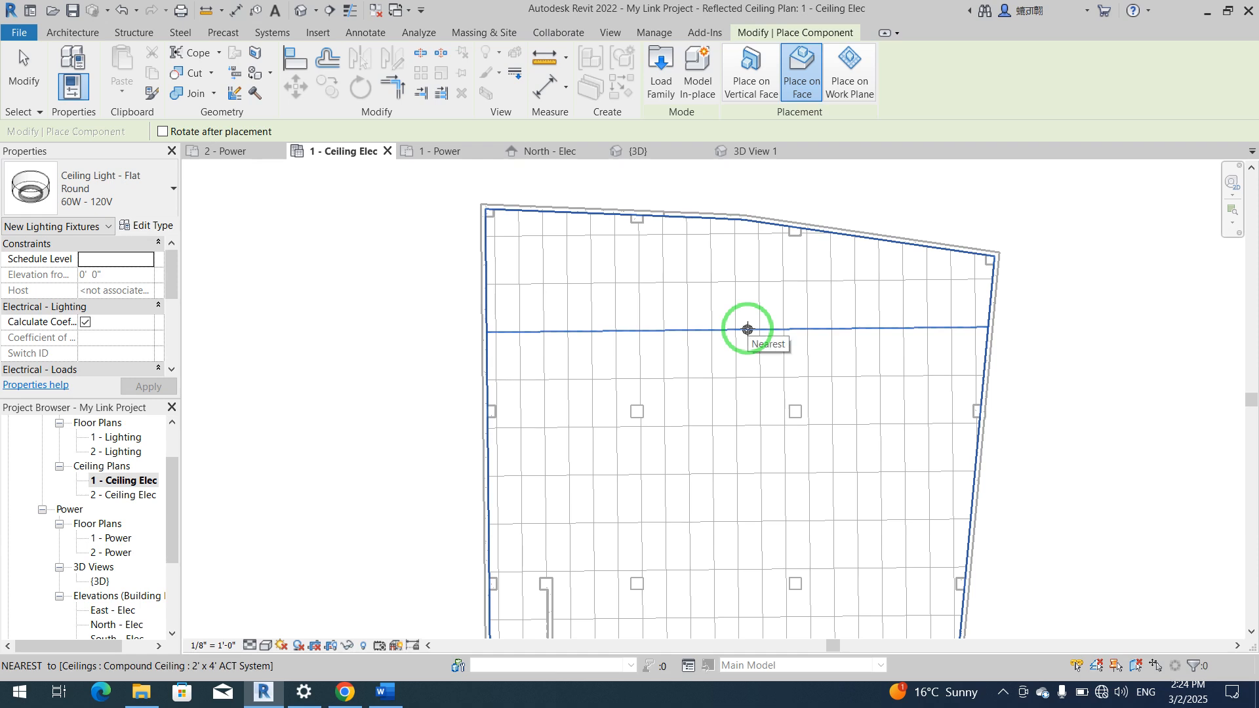
{"action": "scroll", "coordinate": [748, 329], "scroll_direction": "up", "scroll_amount": 3}
{"action": "left_click", "coordinate": [746, 79]}
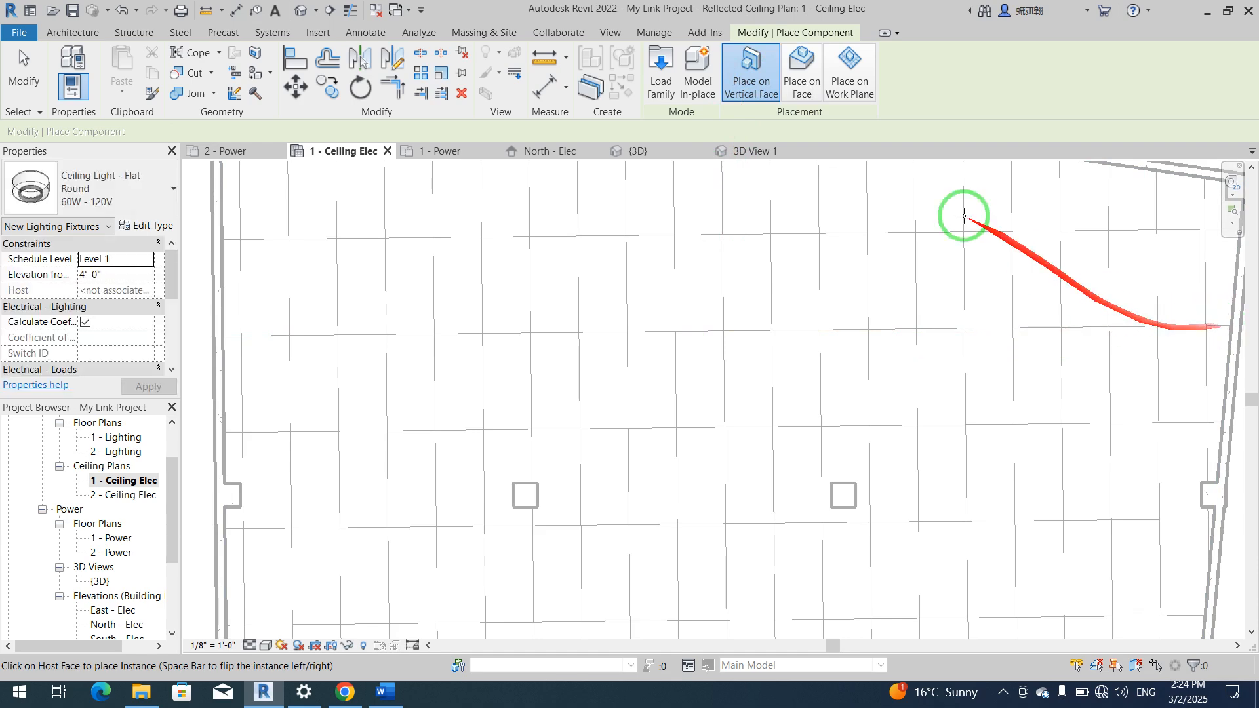
{"action": "left_click", "coordinate": [803, 66]}
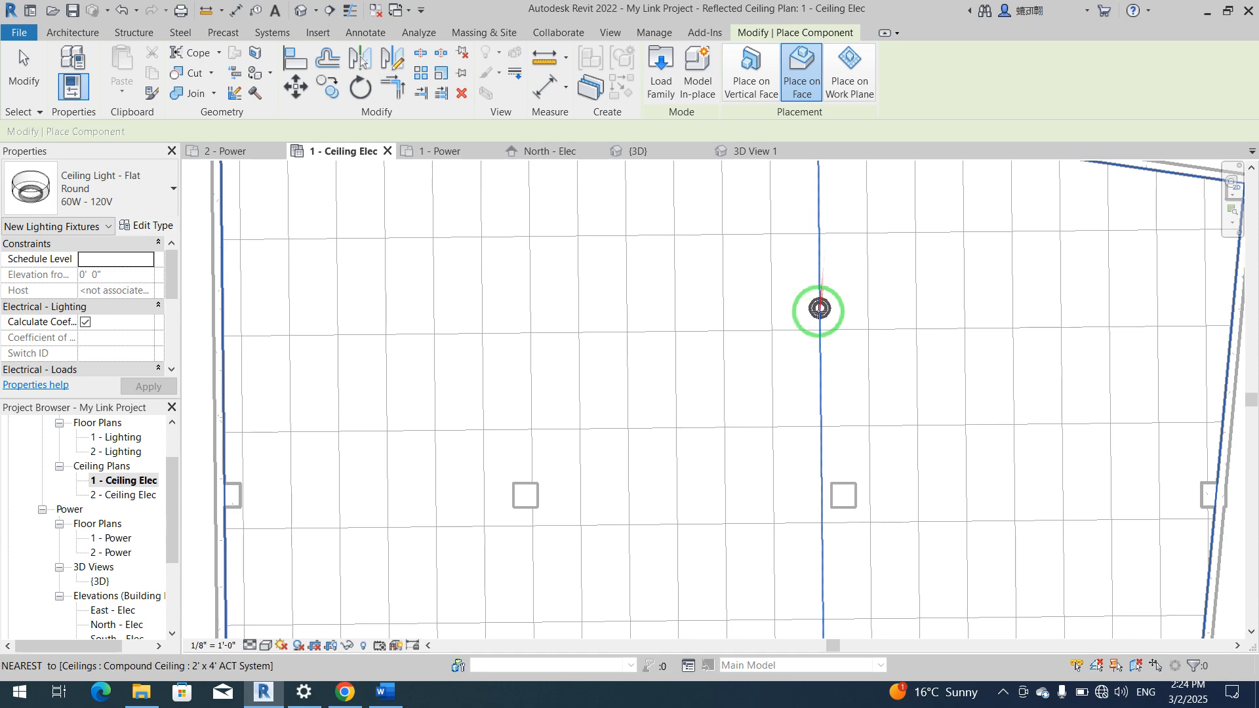
{"action": "left_click", "coordinate": [850, 82]}
{"action": "left_click", "coordinate": [678, 439]}
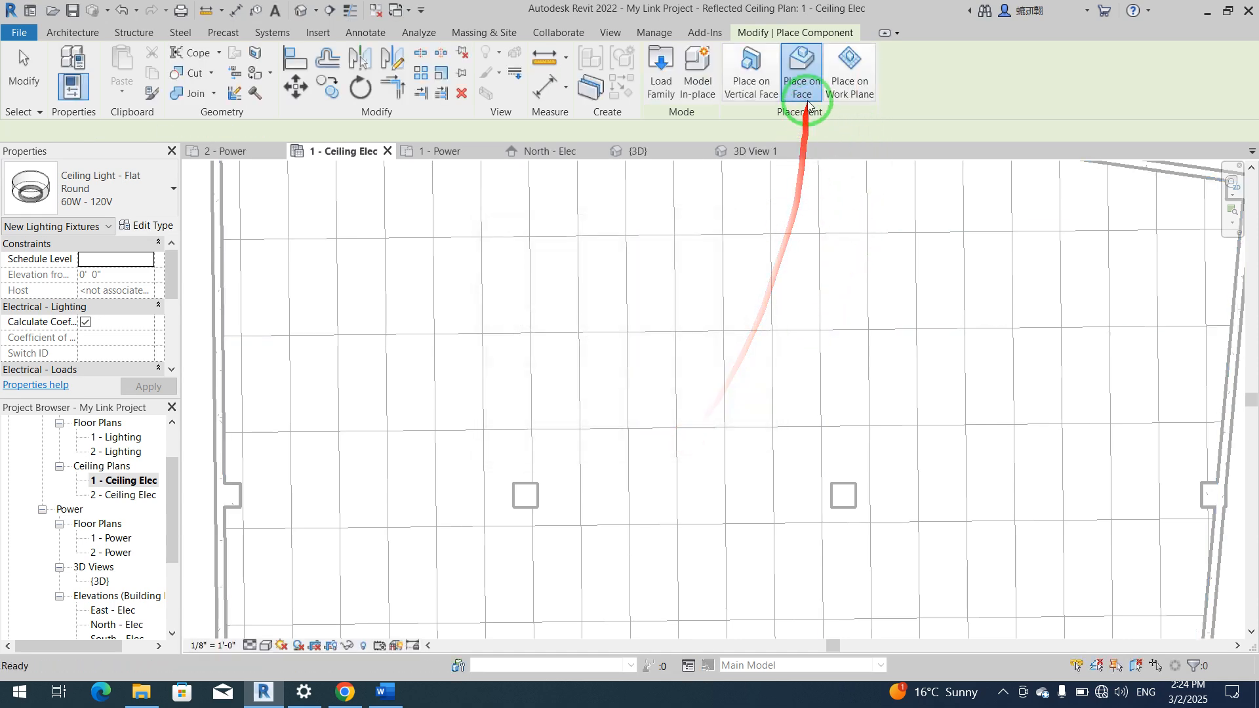
{"action": "key", "text": "Escape"}
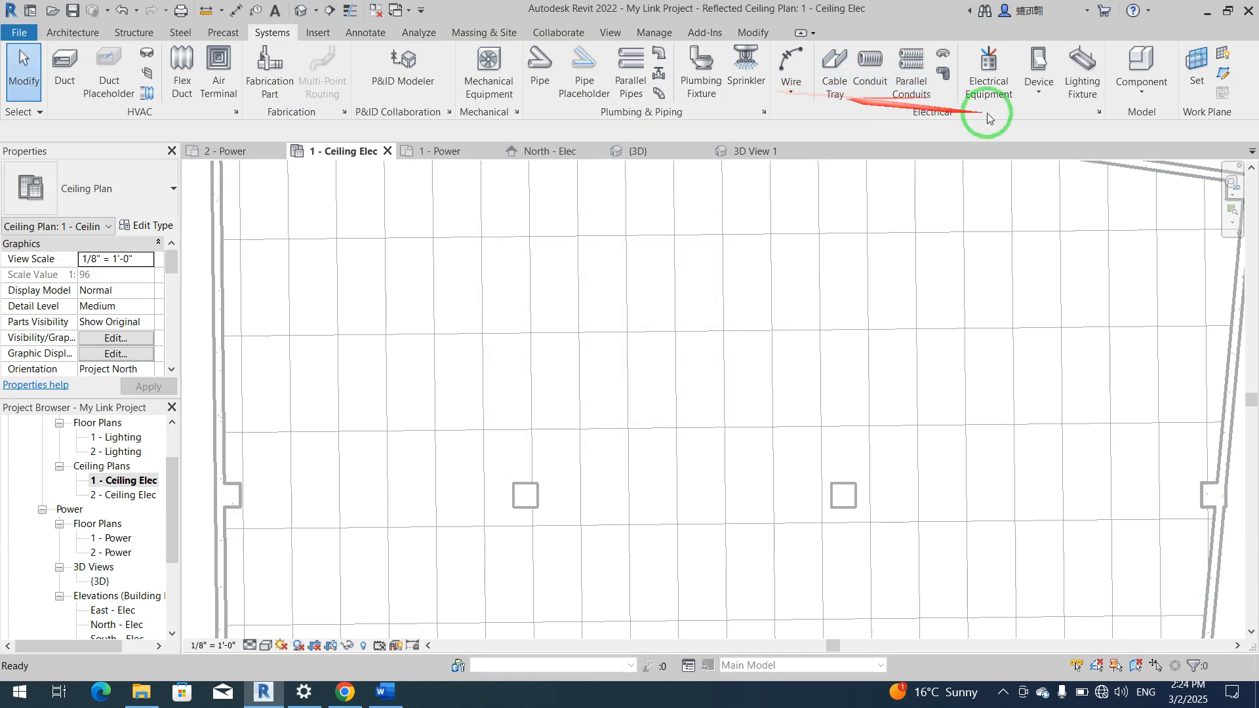
{"action": "left_click", "coordinate": [1038, 66]}
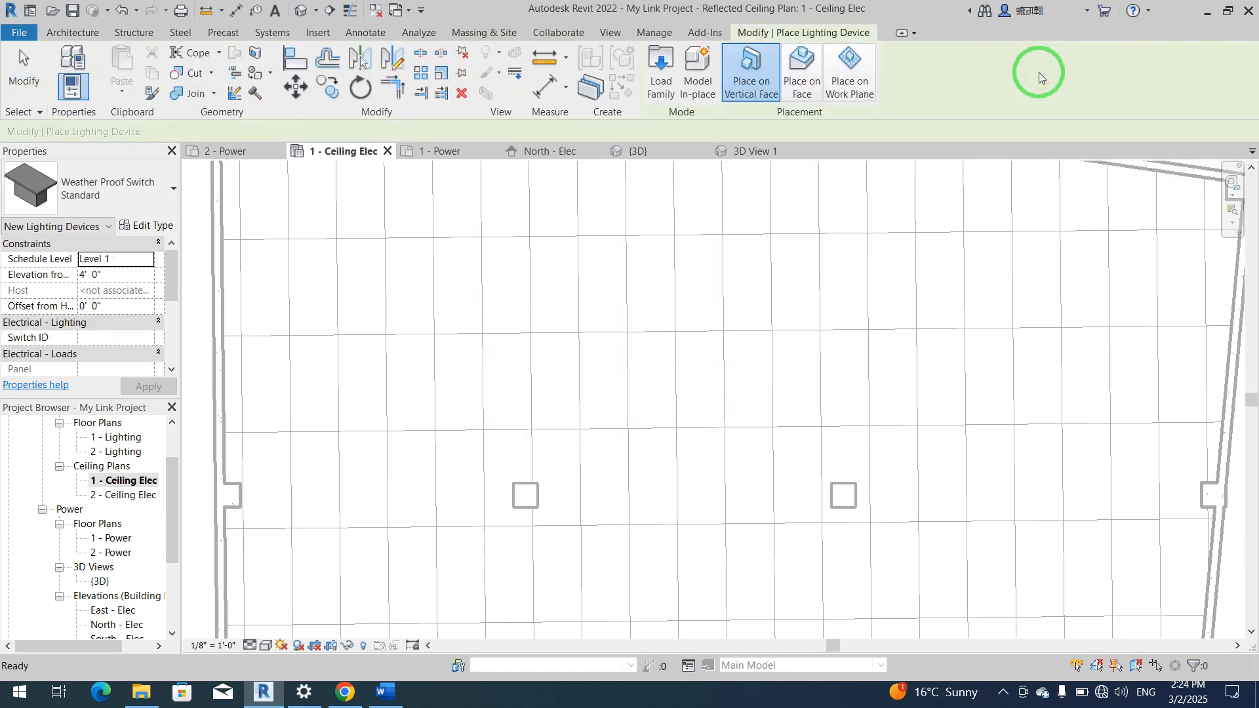
{"action": "key", "text": "Escape"}
{"action": "left_click", "coordinate": [1035, 97]}
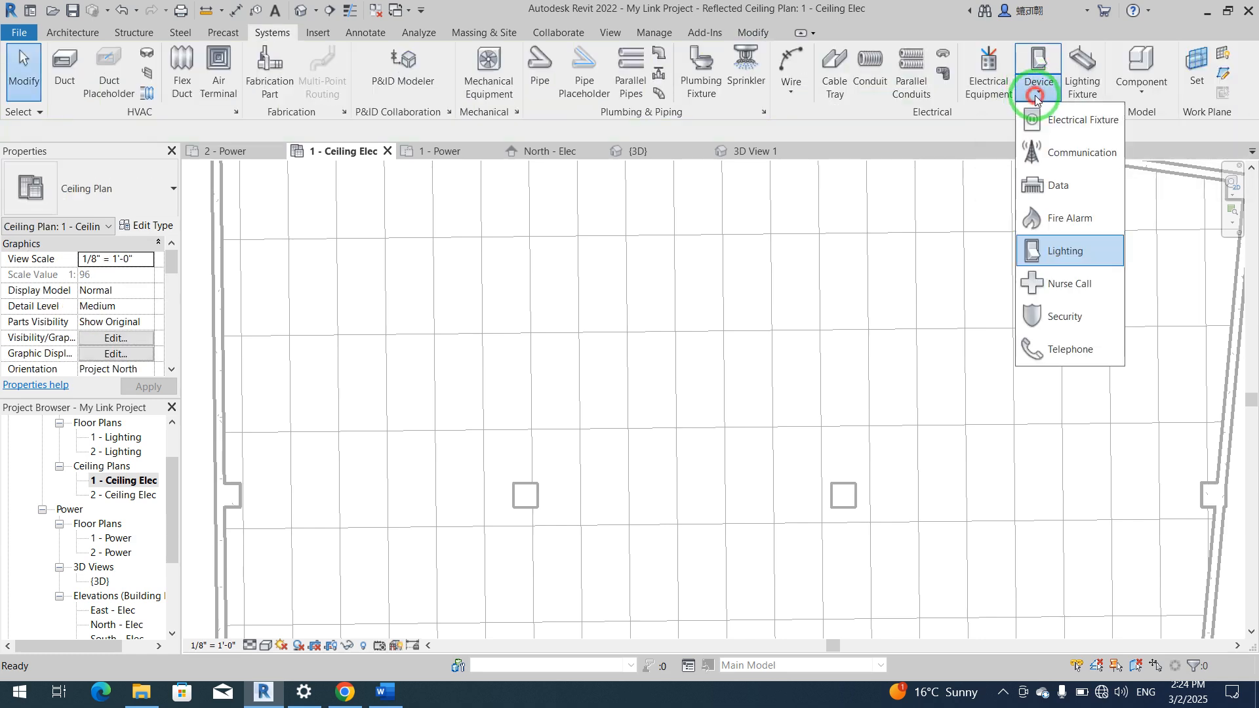
{"action": "left_click", "coordinate": [1035, 97]}
{"action": "left_click", "coordinate": [1037, 96]}
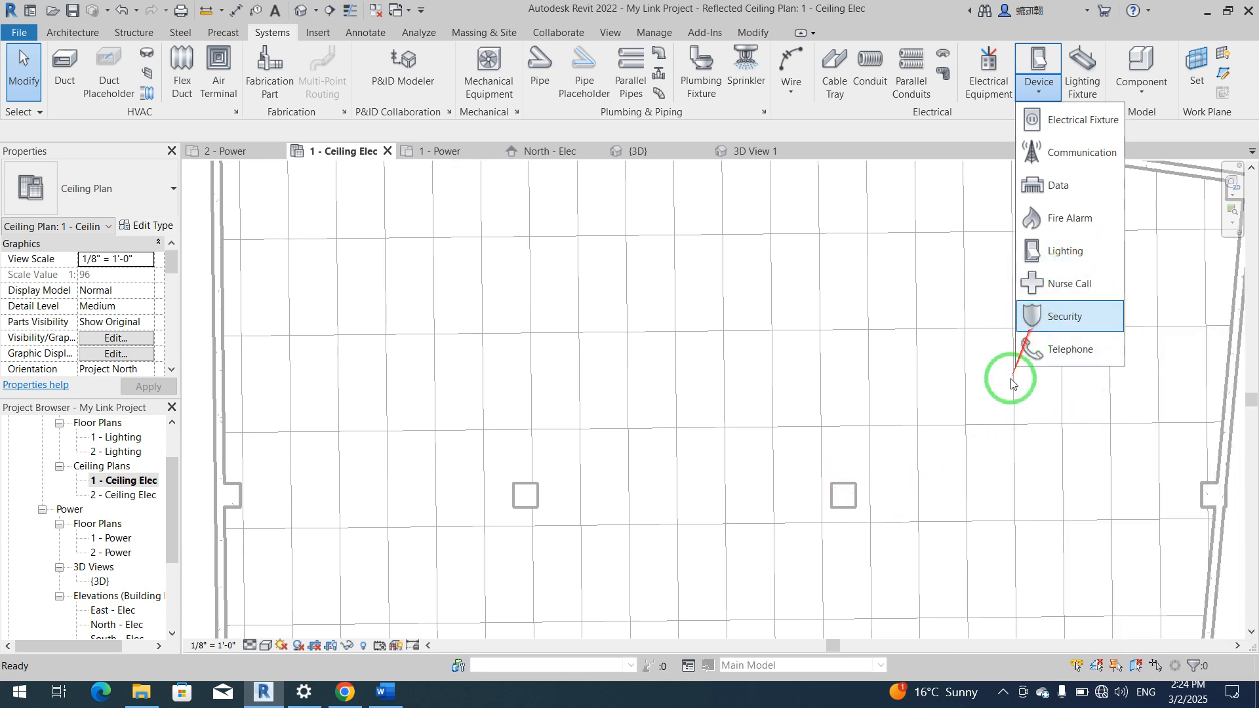
{"action": "left_click", "coordinate": [1002, 692]}
{"action": "left_click", "coordinate": [1003, 626]}
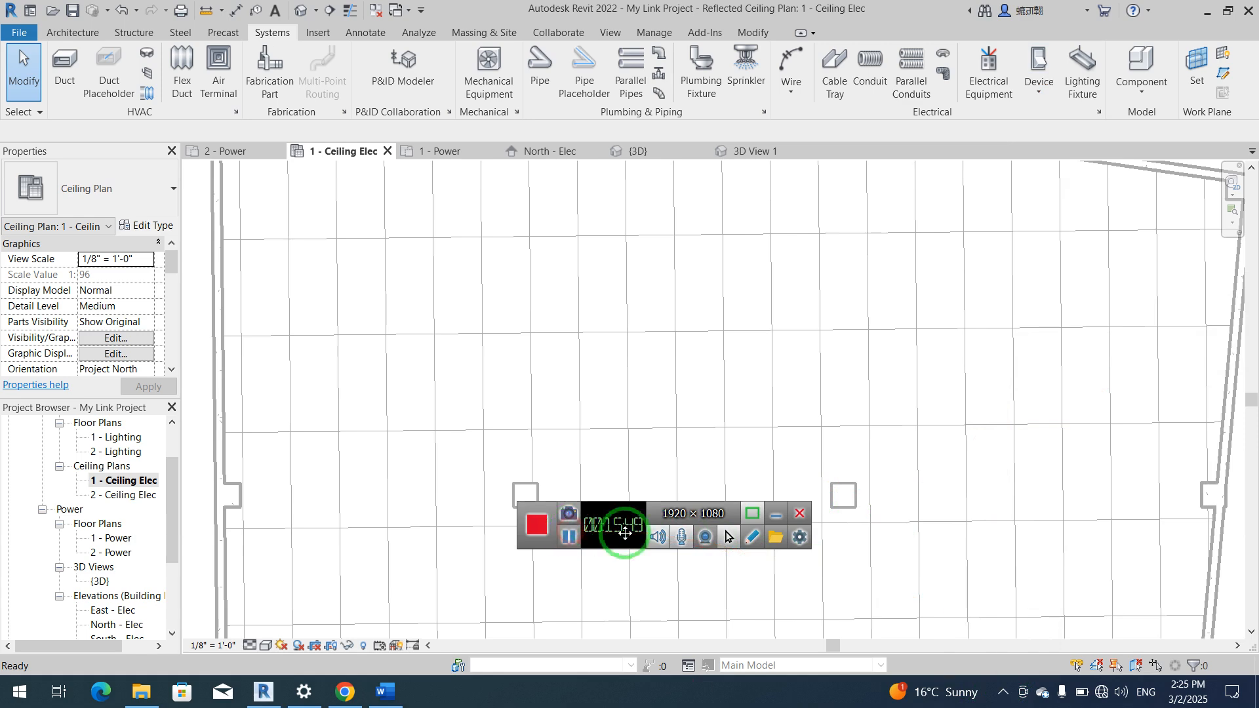
{"action": "left_click", "coordinate": [775, 514]}
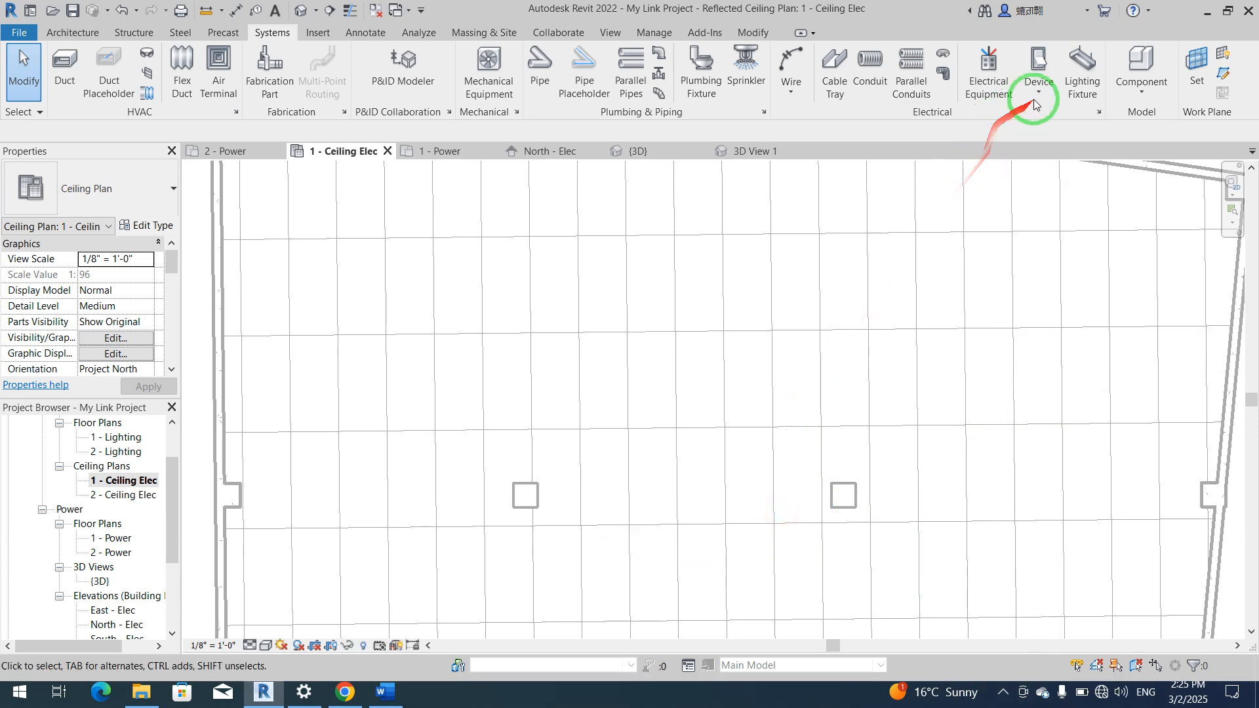
Step: Start placing a lighting fixture and load all families in the Internal folder, overwriting the existing version of Plain Recessed Lighting Fixture
{"action": "left_click", "coordinate": [1090, 85]}
{"action": "left_click", "coordinate": [673, 82]}
{"action": "left_click", "coordinate": [649, 356]}
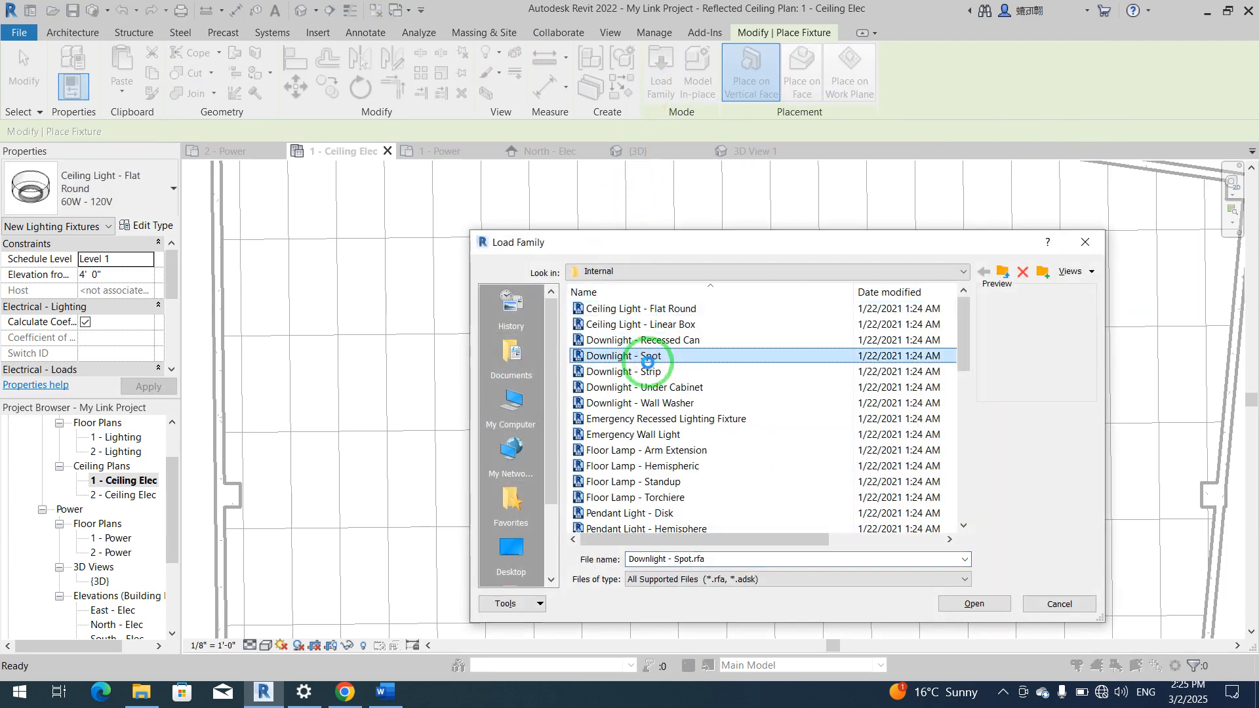
{"action": "key", "text": "ctrl+a"}
{"action": "left_click", "coordinate": [974, 604]}
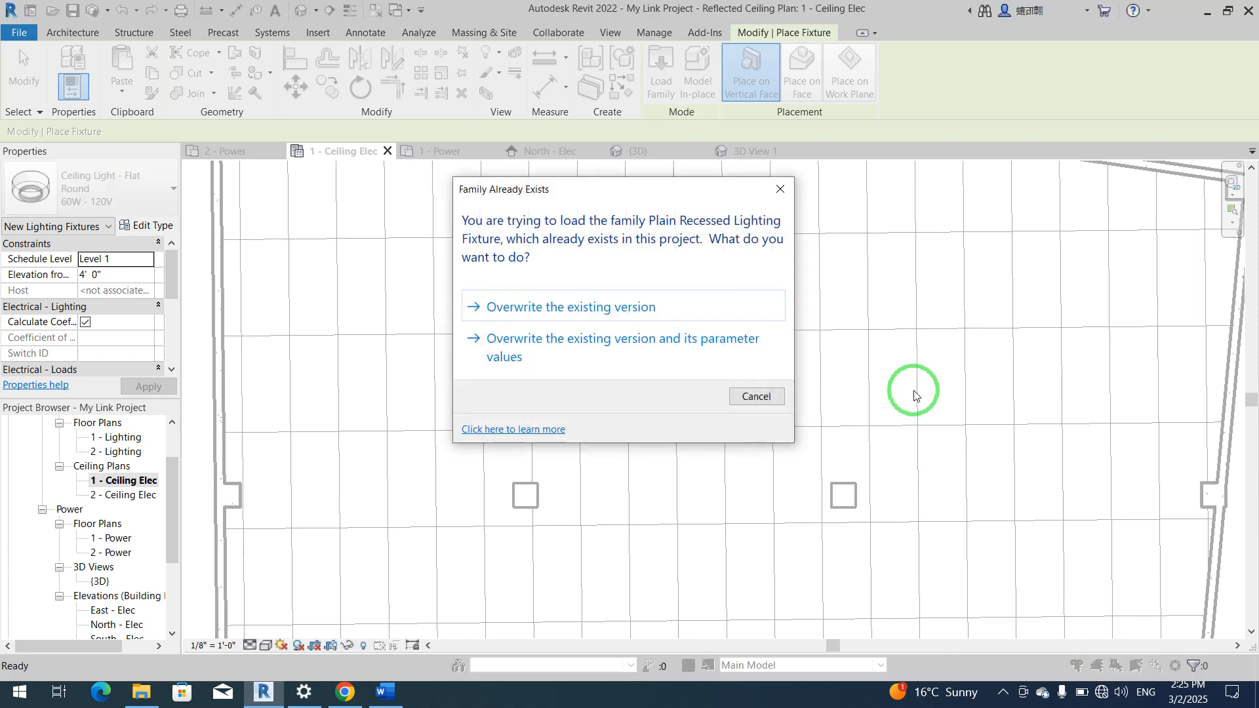
{"action": "left_click", "coordinate": [699, 315]}
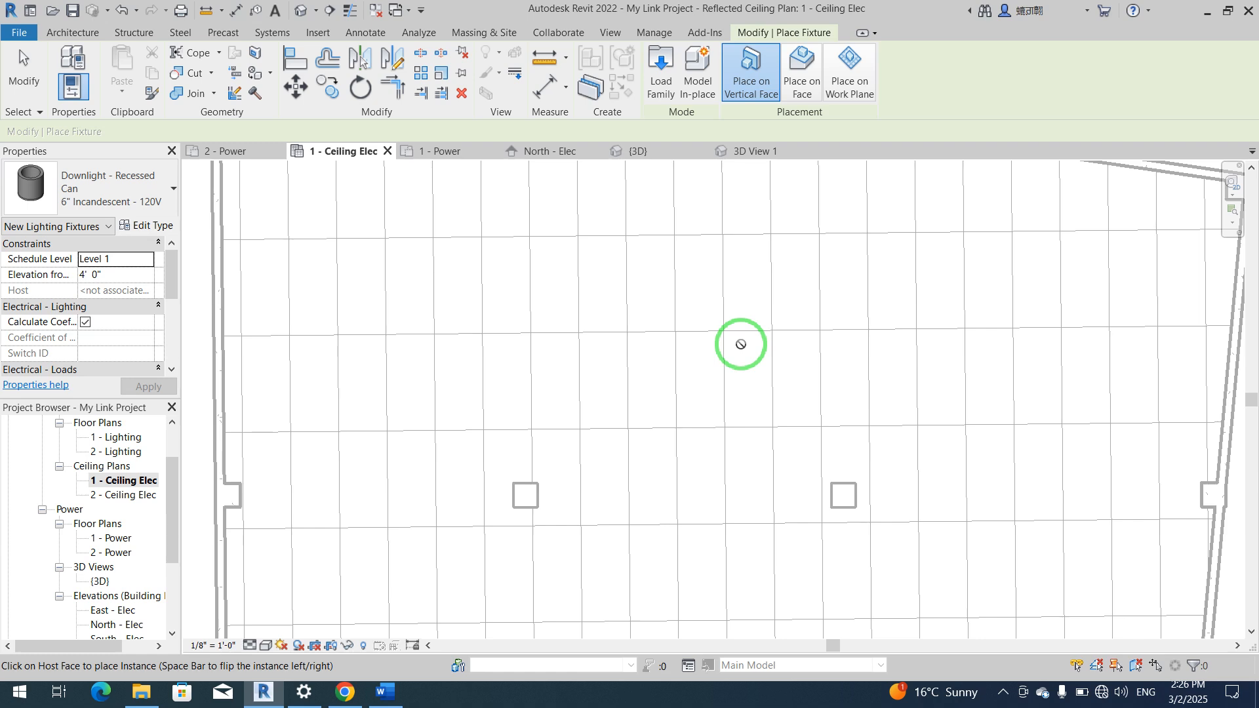
Step: Search the fixture types for "roun" and choose Ceiling Light - Flat Round, 60W - 120V
{"action": "left_click", "coordinate": [149, 199]}
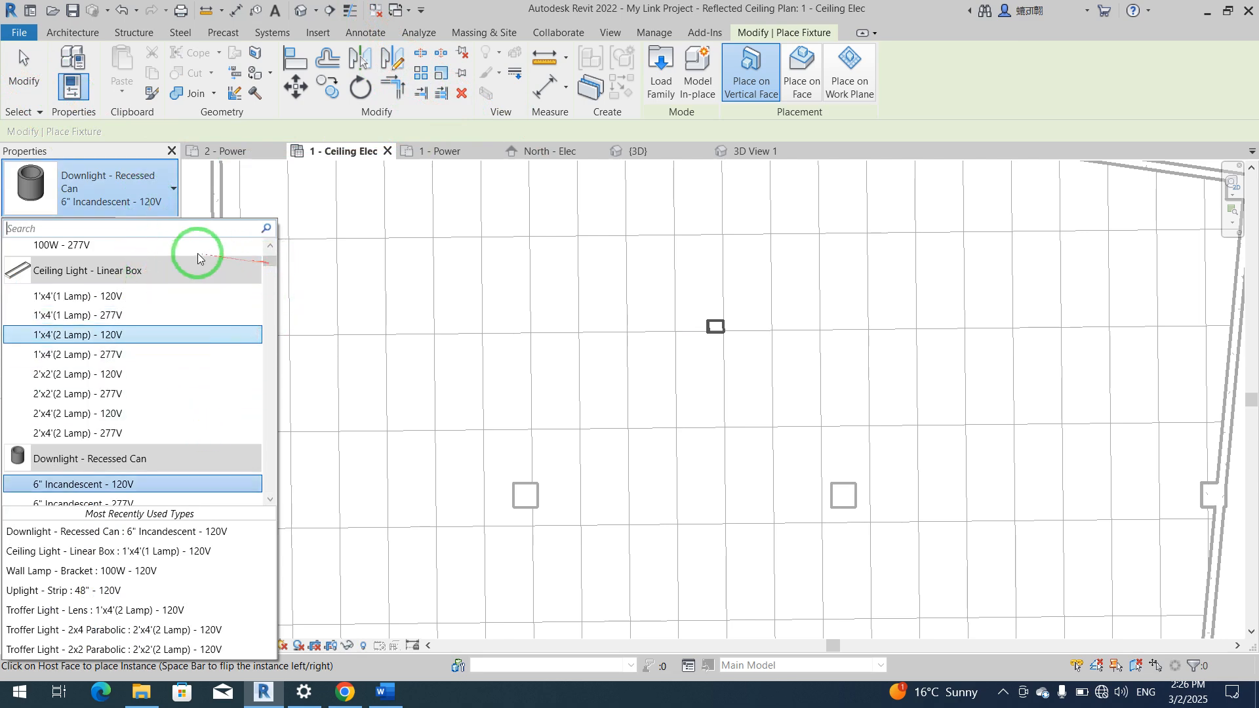
{"action": "type", "text": "r"}
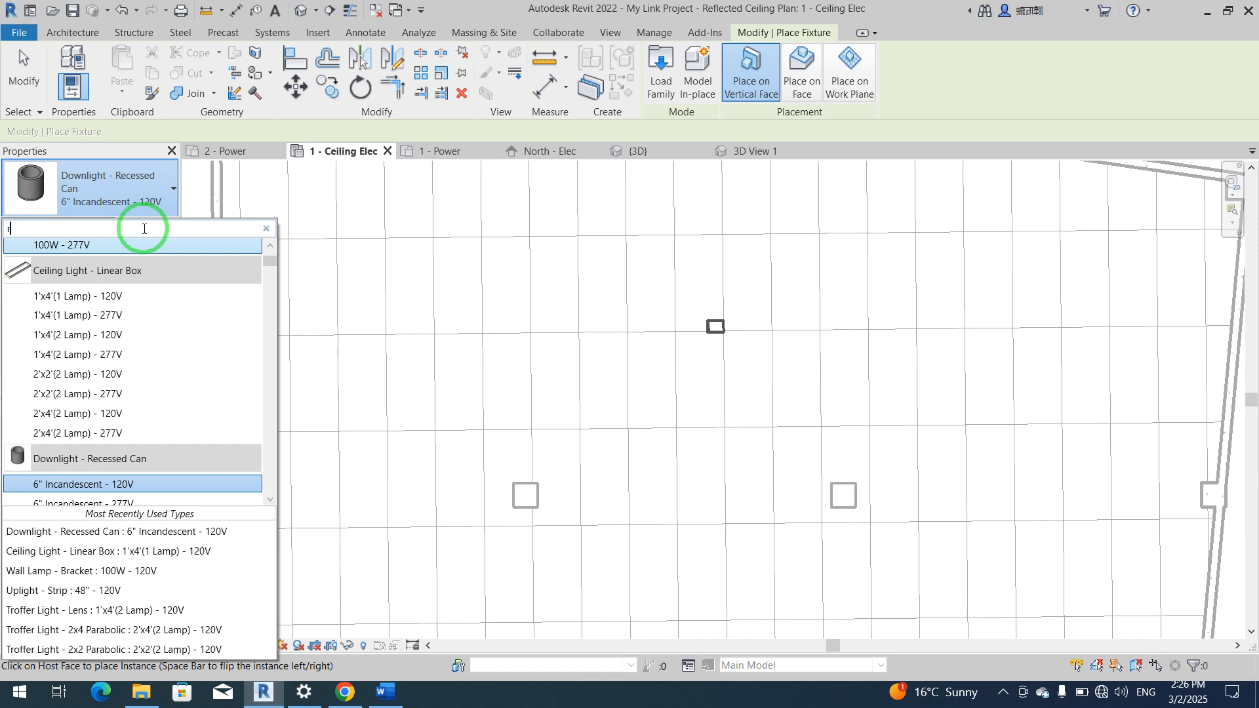
{"action": "type", "text": "oun"}
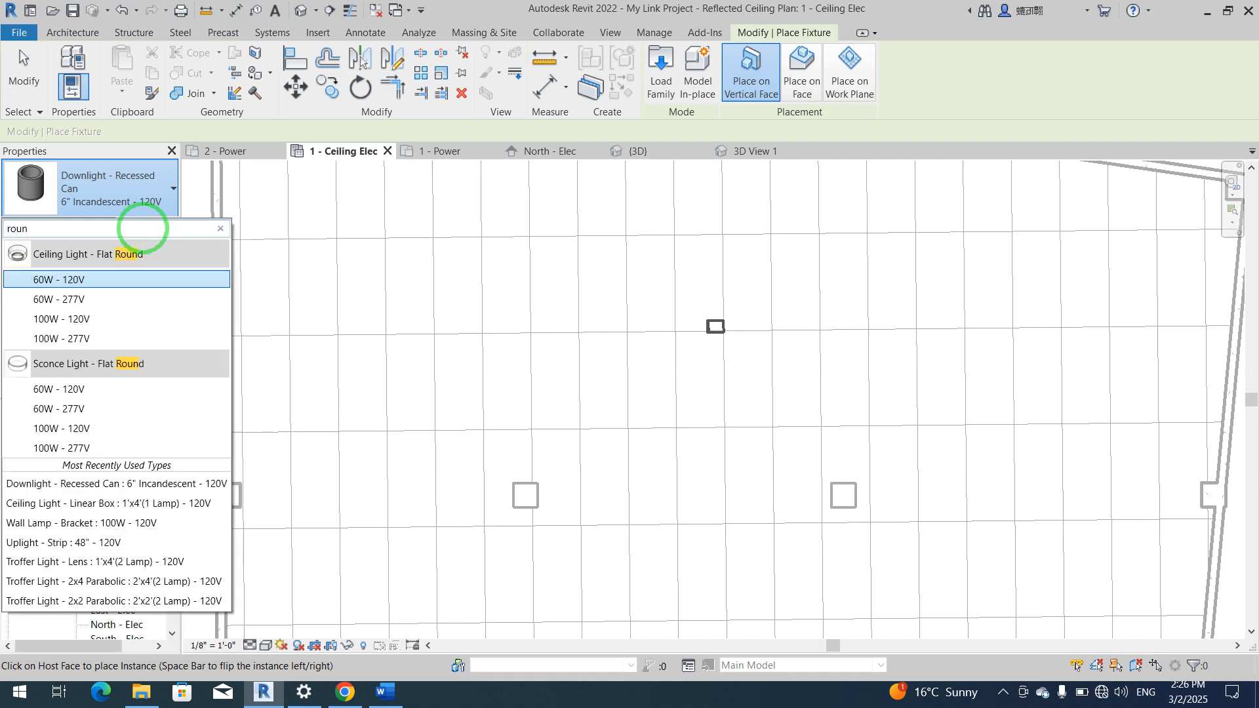
{"action": "left_click", "coordinate": [100, 279]}
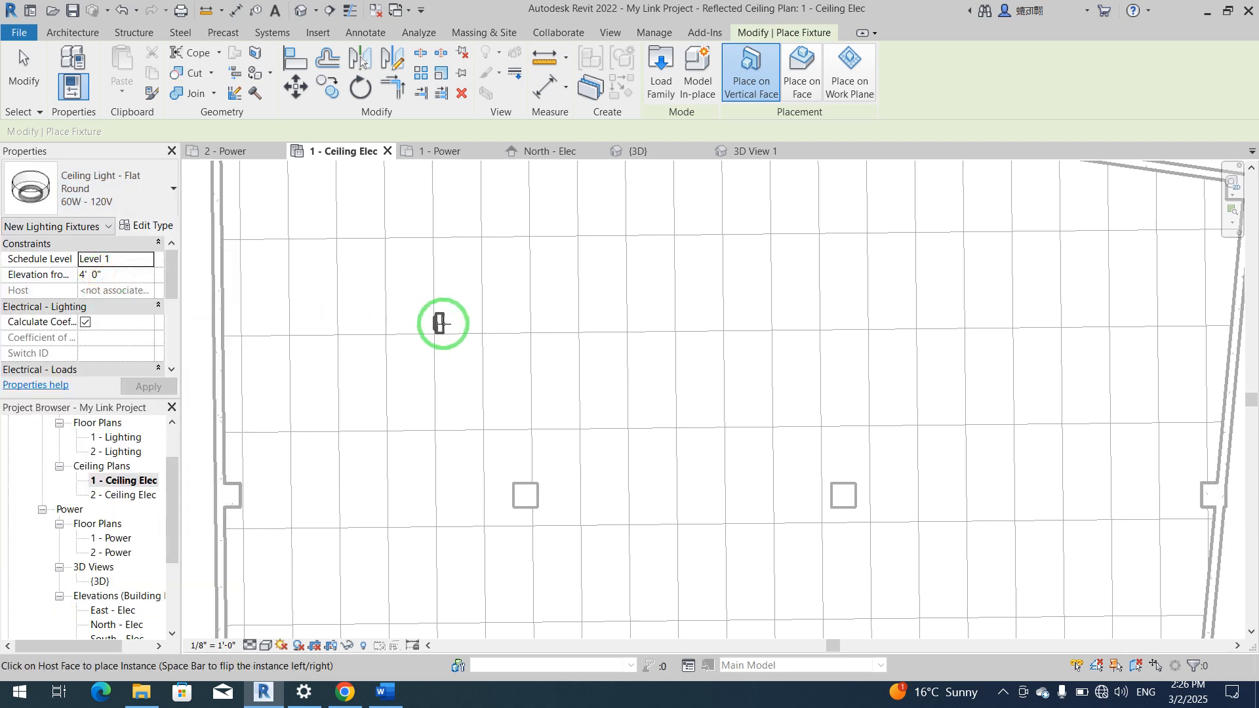
Step: Set the placement to faces and place two round ceiling lights in a row near the ACT ceiling's upper-left corner
{"action": "left_click", "coordinate": [801, 88]}
{"action": "scroll", "coordinate": [718, 287], "scroll_direction": "down", "scroll_amount": 2}
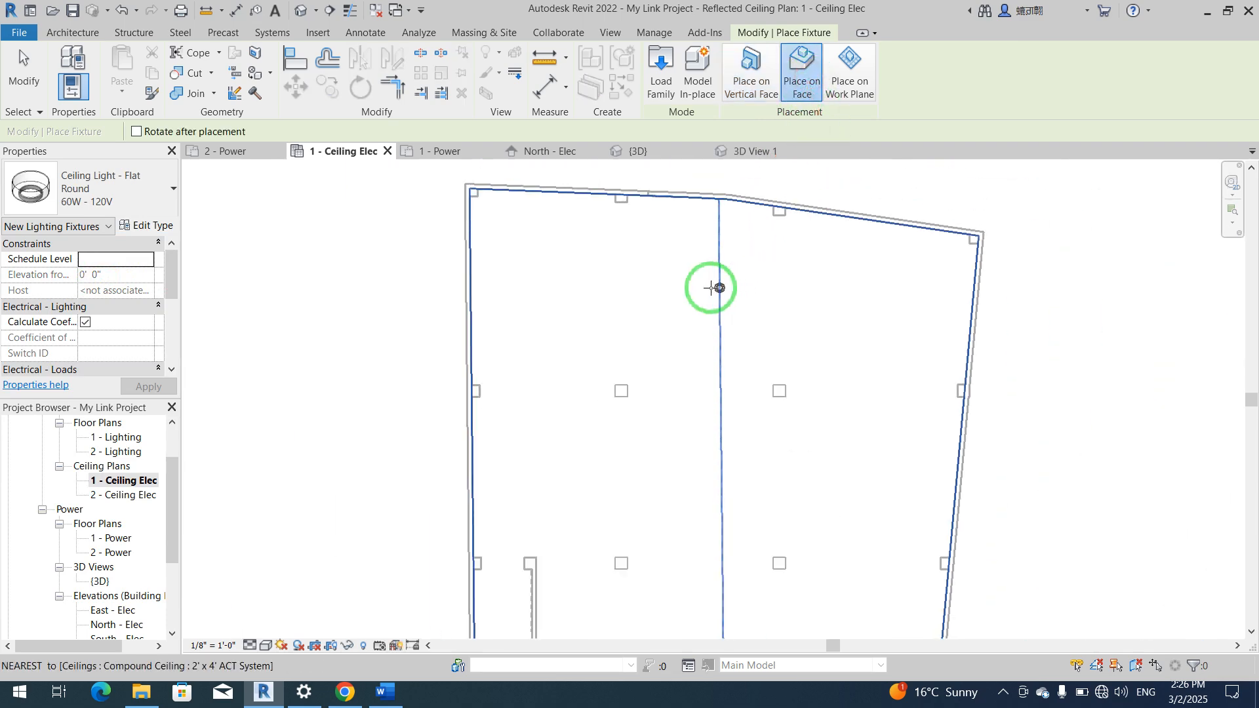
{"action": "scroll", "coordinate": [576, 281], "scroll_direction": "up", "scroll_amount": 2}
{"action": "middle_click_drag", "start_coordinate": [564, 305], "coordinate": [574, 316]}
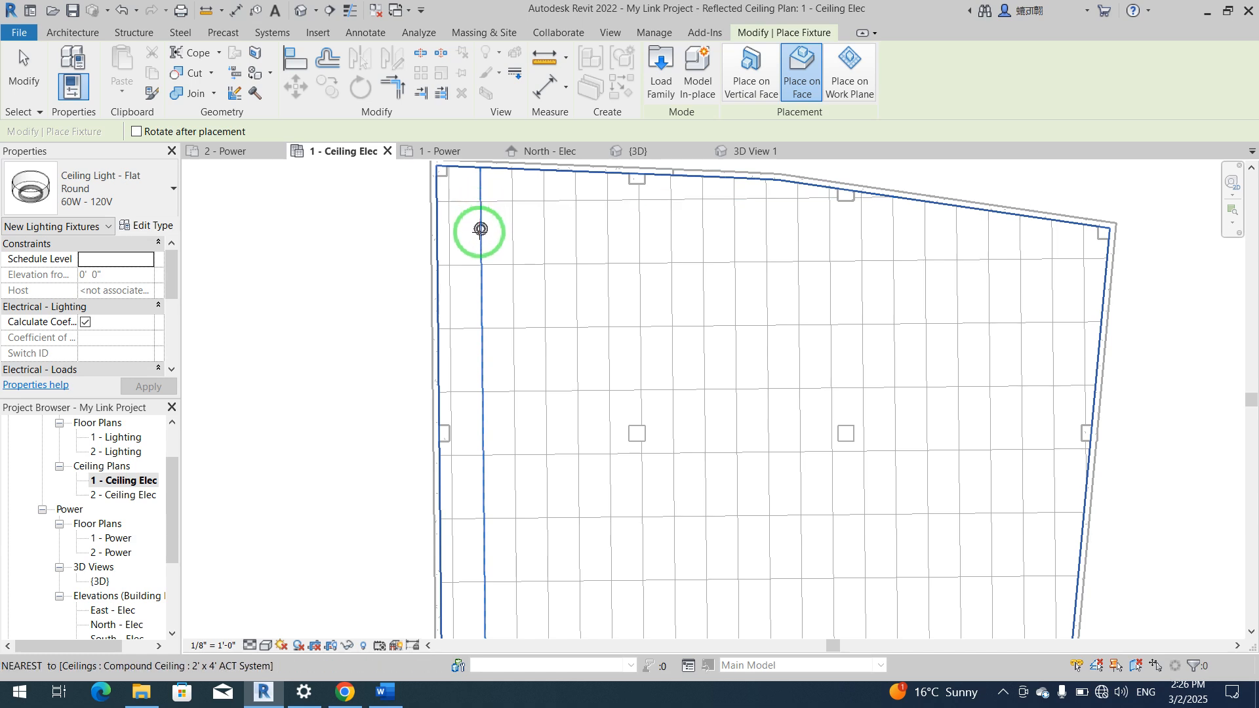
{"action": "left_click", "coordinate": [480, 231]}
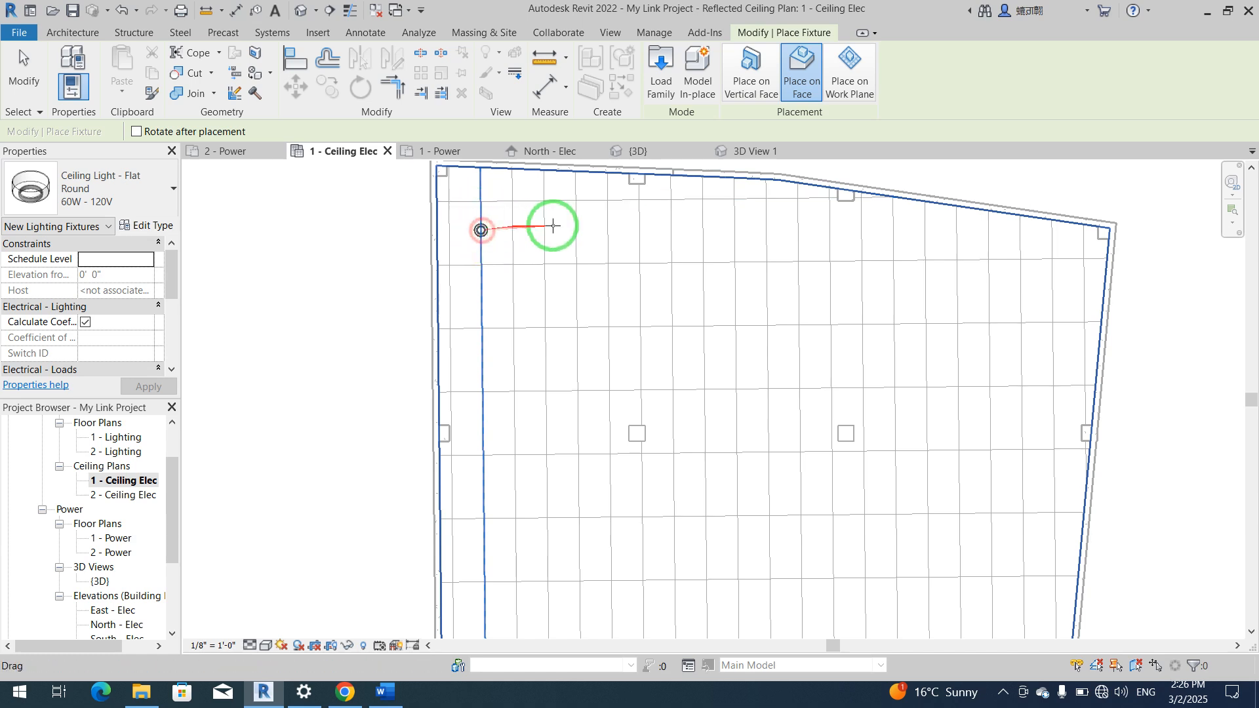
{"action": "left_click", "coordinate": [607, 231]}
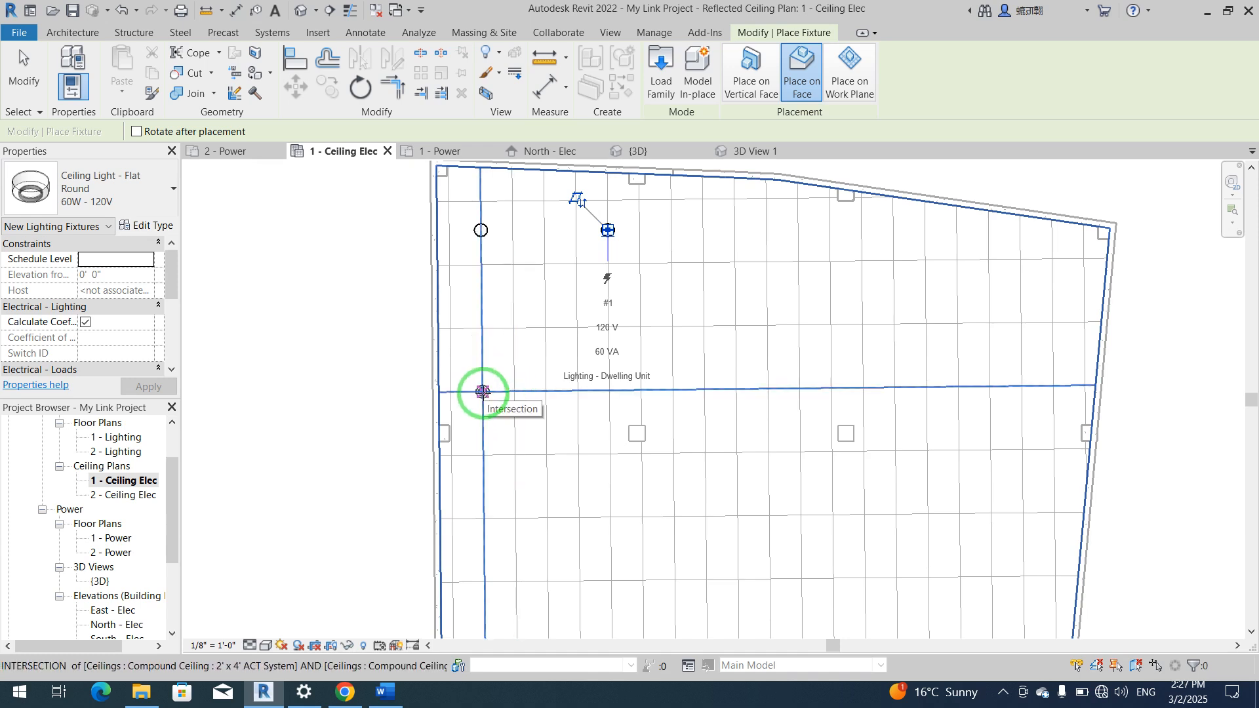
Step: Place a second row of two round ceiling lights on the ACT ceiling, aligned below the first two
{"action": "scroll", "coordinate": [479, 380], "scroll_direction": "up", "scroll_amount": 5}
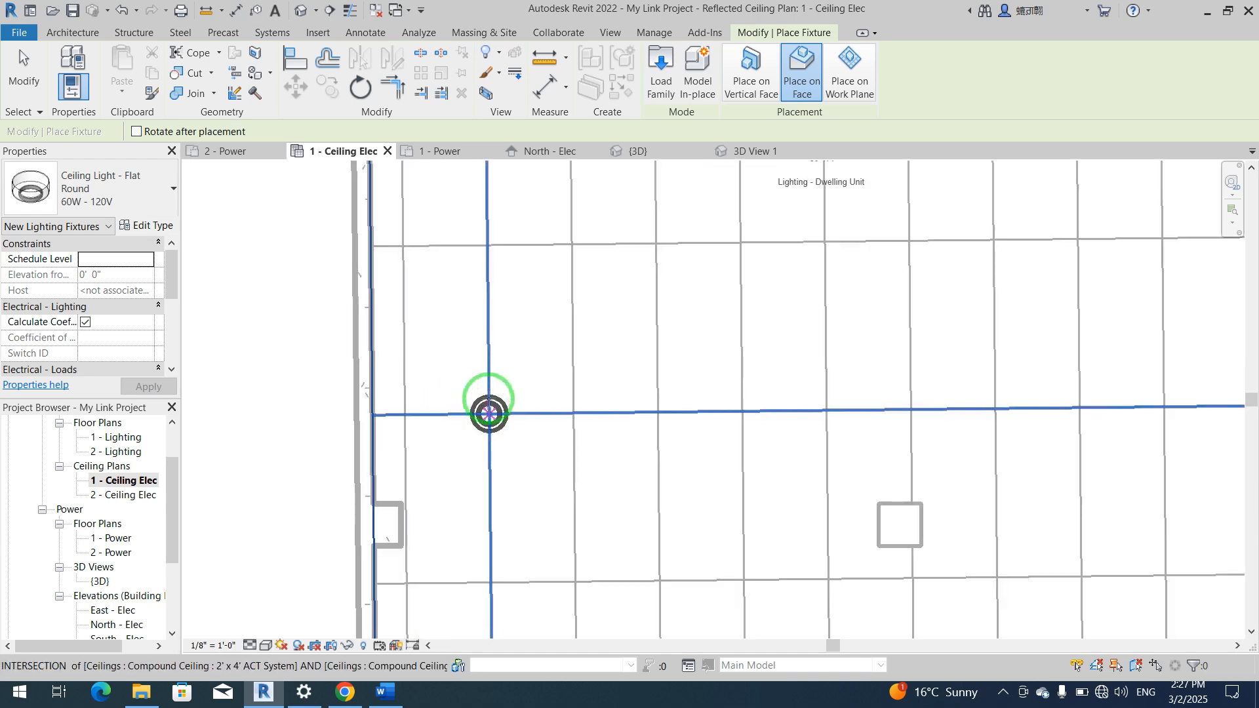
{"action": "left_click", "coordinate": [489, 338]}
{"action": "scroll", "coordinate": [772, 329], "scroll_direction": "down", "scroll_amount": 2}
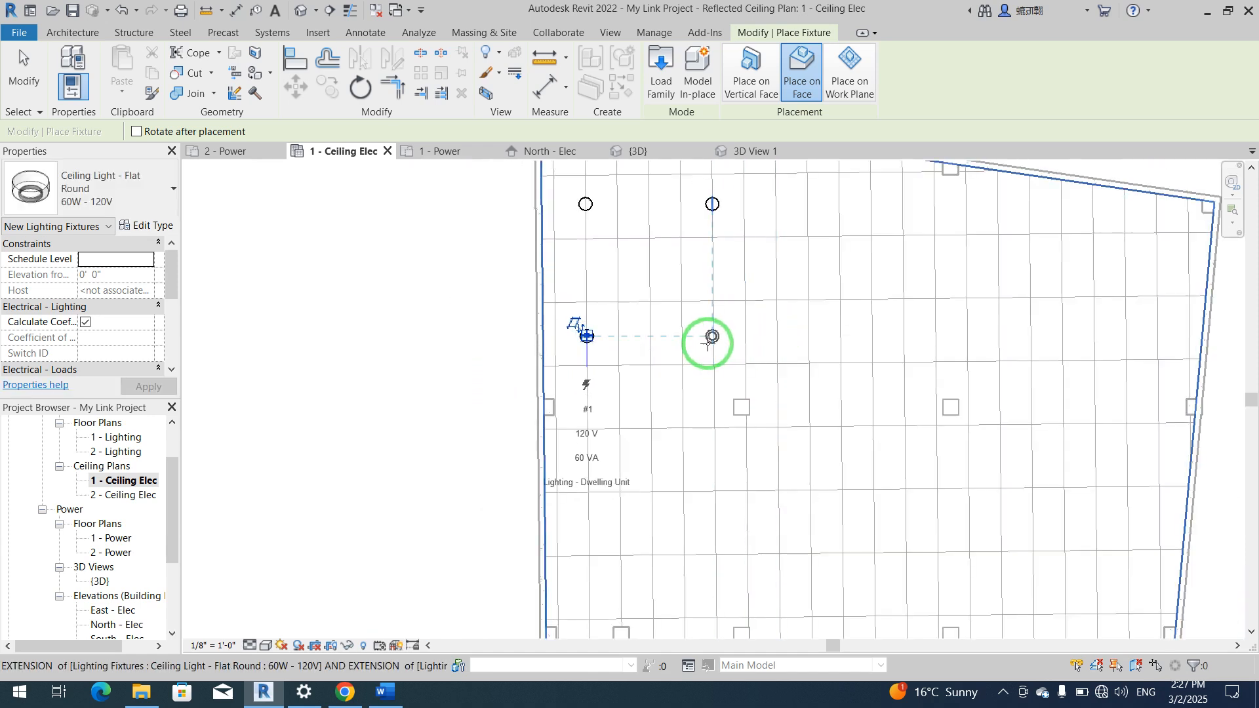
{"action": "left_click", "coordinate": [708, 341]}
{"action": "scroll", "coordinate": [545, 395], "scroll_direction": "down", "scroll_amount": 3}
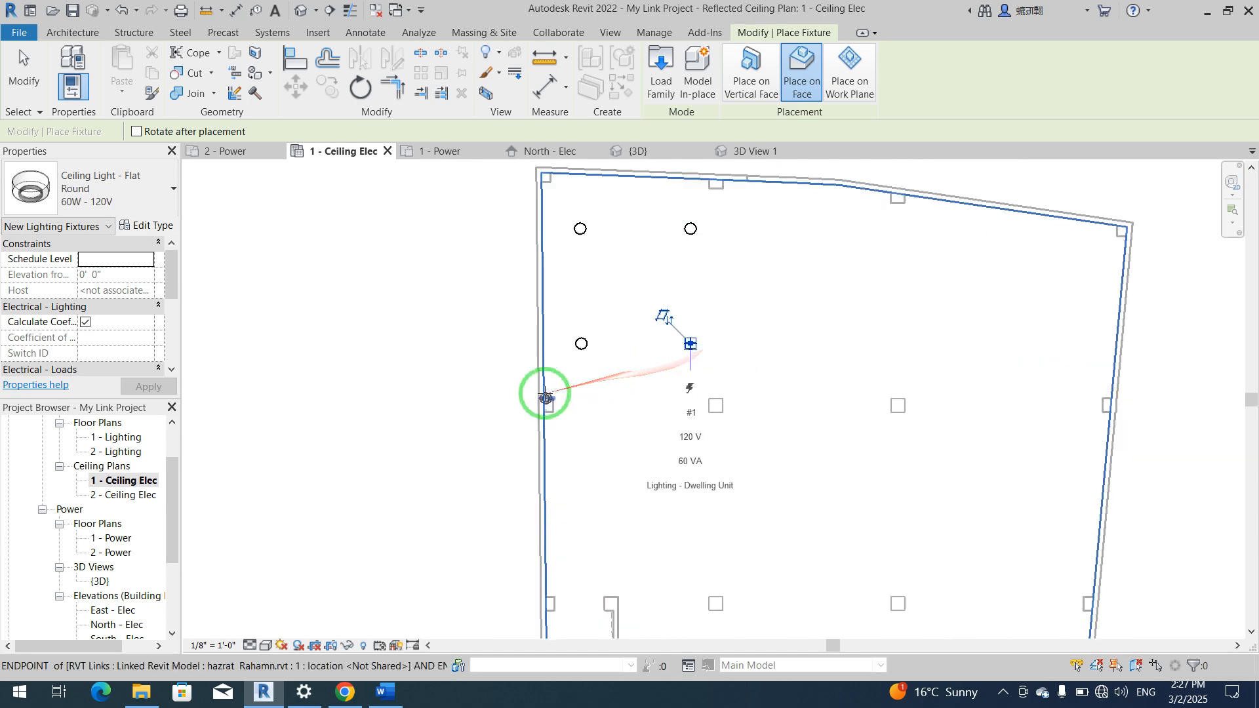
{"action": "scroll", "coordinate": [865, 327], "scroll_direction": "up", "scroll_amount": 4}
{"action": "middle_click_drag", "start_coordinate": [795, 368], "coordinate": [780, 385]}
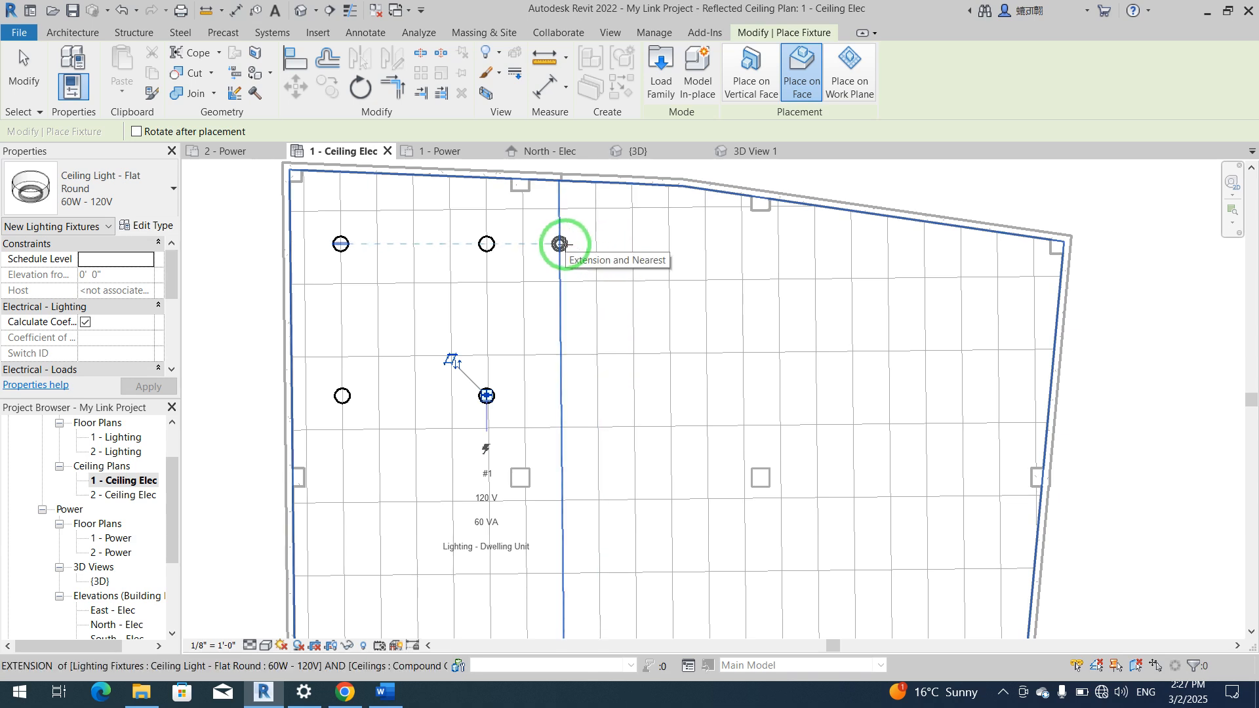
Step: Extend the first row with four round ceiling lights aligned to the existing pair, and delete the extra one beside the last fixture
{"action": "left_click", "coordinate": [559, 243]}
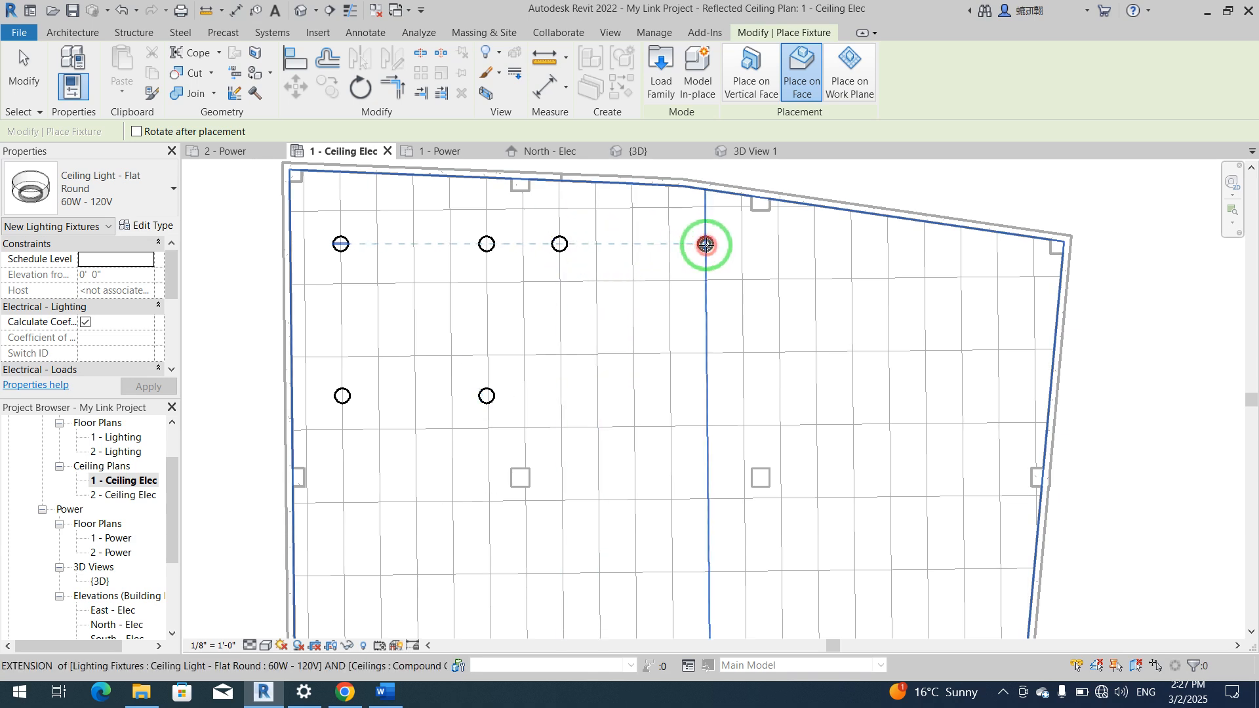
{"action": "left_click", "coordinate": [706, 244]}
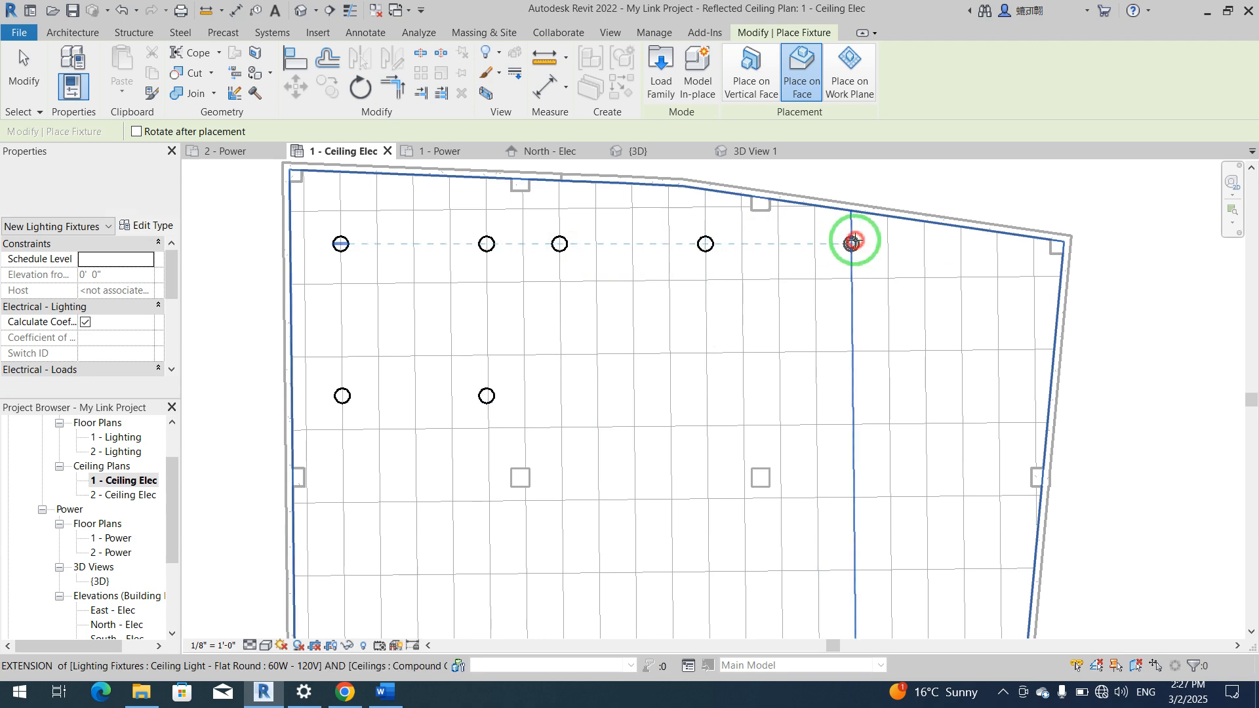
{"action": "left_click", "coordinate": [852, 241]}
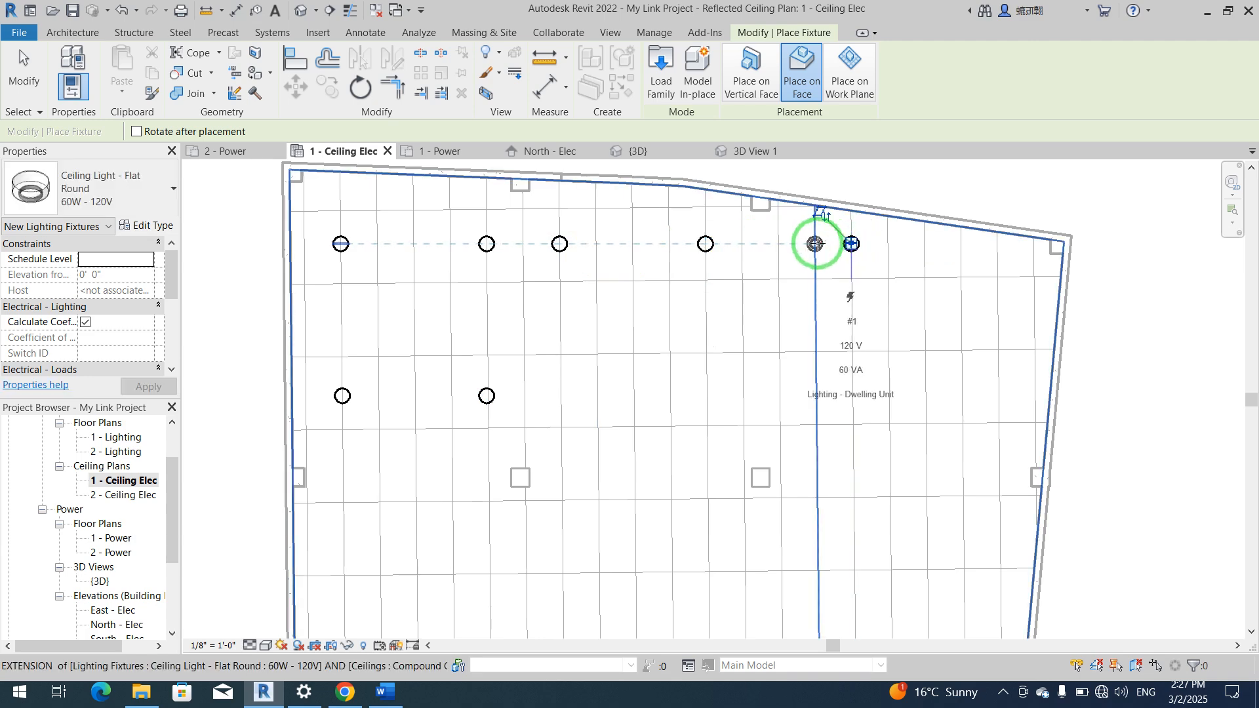
{"action": "left_click", "coordinate": [815, 244]}
{"action": "key", "text": "Escape"}
{"action": "key", "text": "Escape"}
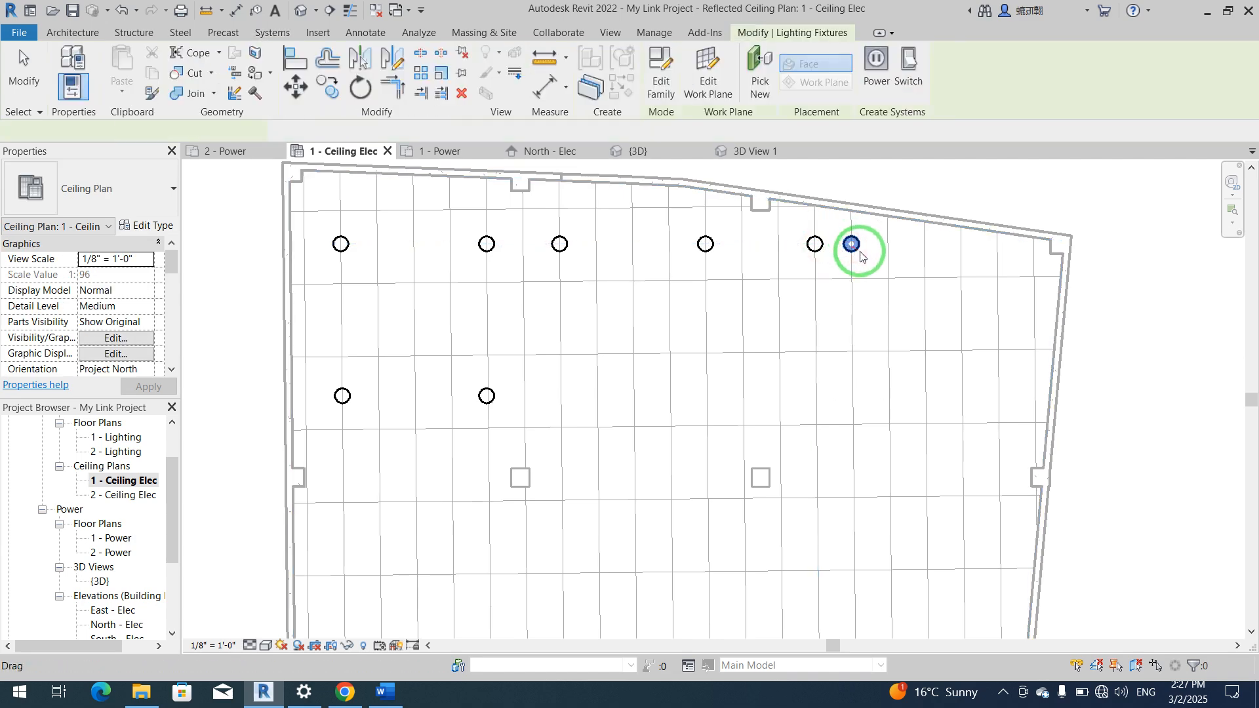
{"action": "left_click", "coordinate": [860, 260]}
{"action": "key", "text": "Delete"}
Step: Create similar face-placed round lights: three extending the second row to the far wall and one above the last at a ceiling grid intersection
{"action": "left_click", "coordinate": [808, 249]}
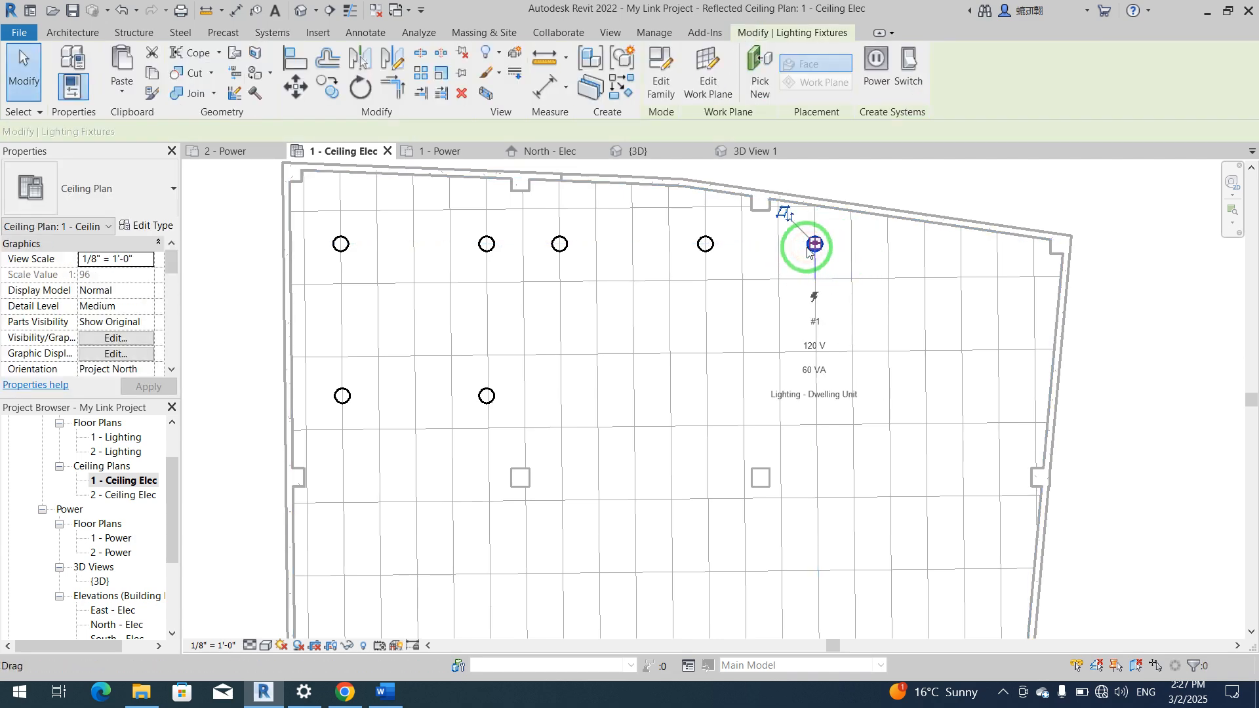
{"action": "key", "text": "c"}
{"action": "key", "text": "s"}
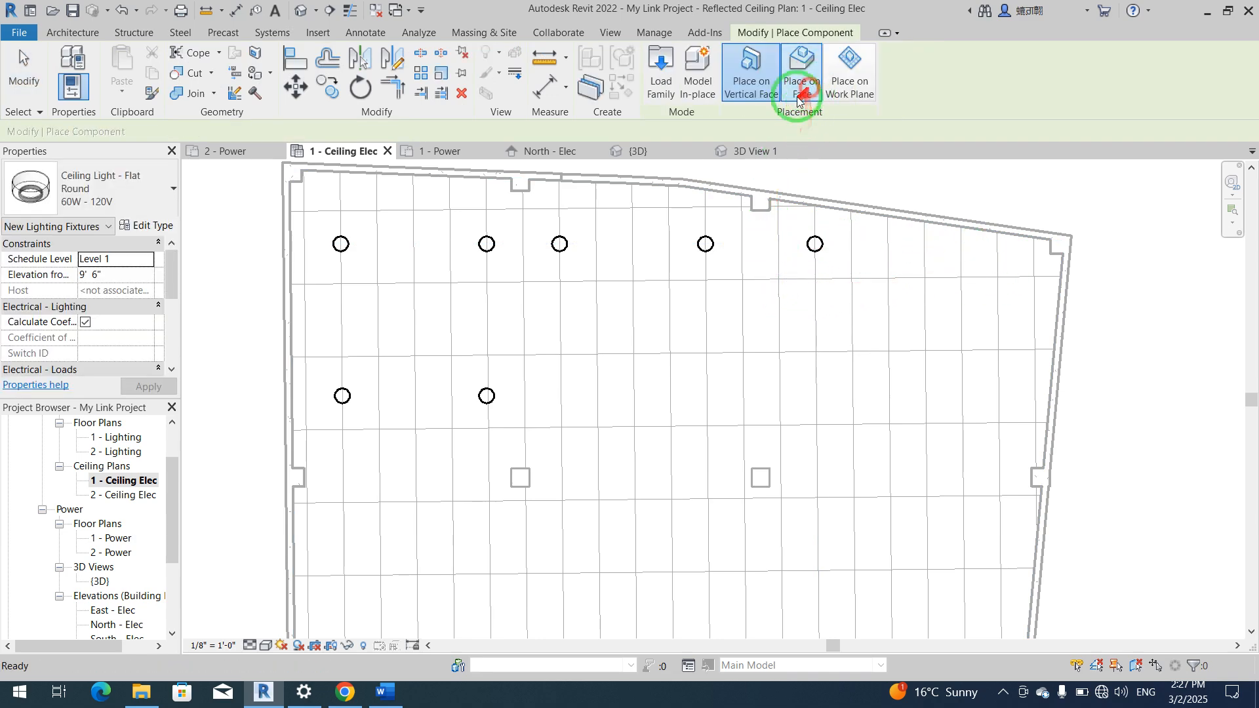
{"action": "left_click", "coordinate": [801, 72]}
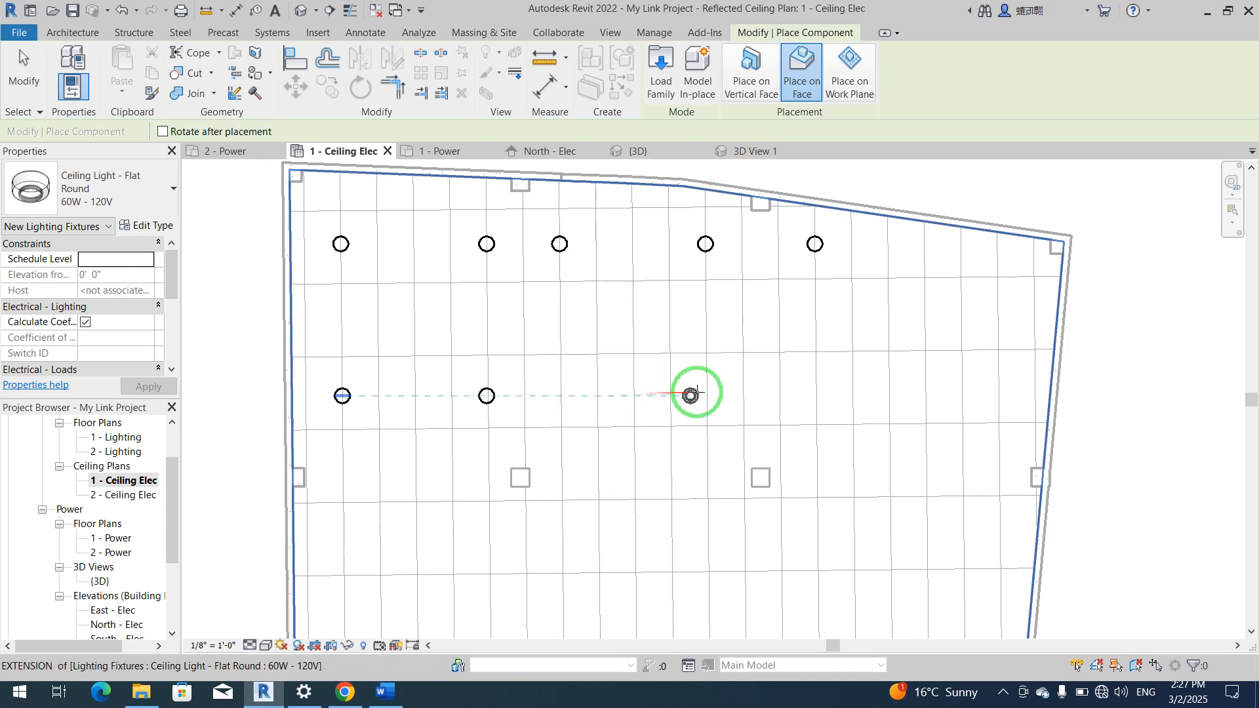
{"action": "left_click", "coordinate": [705, 396]}
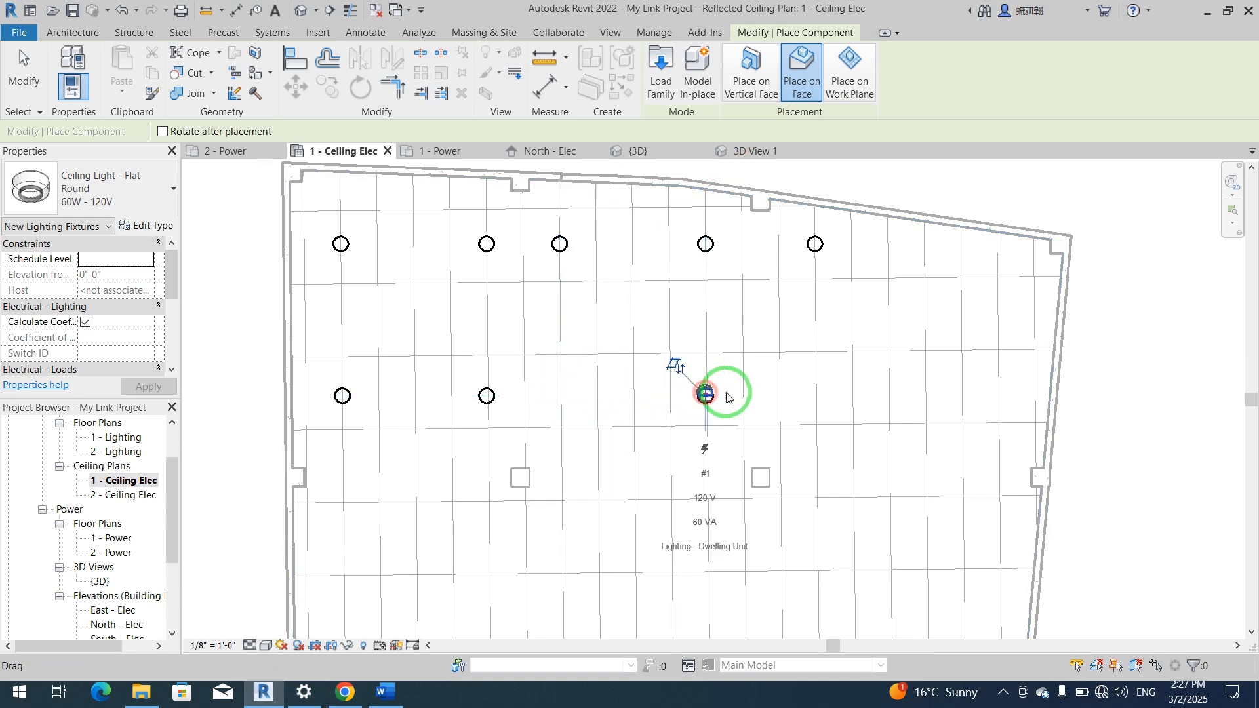
{"action": "left_click", "coordinate": [813, 397]}
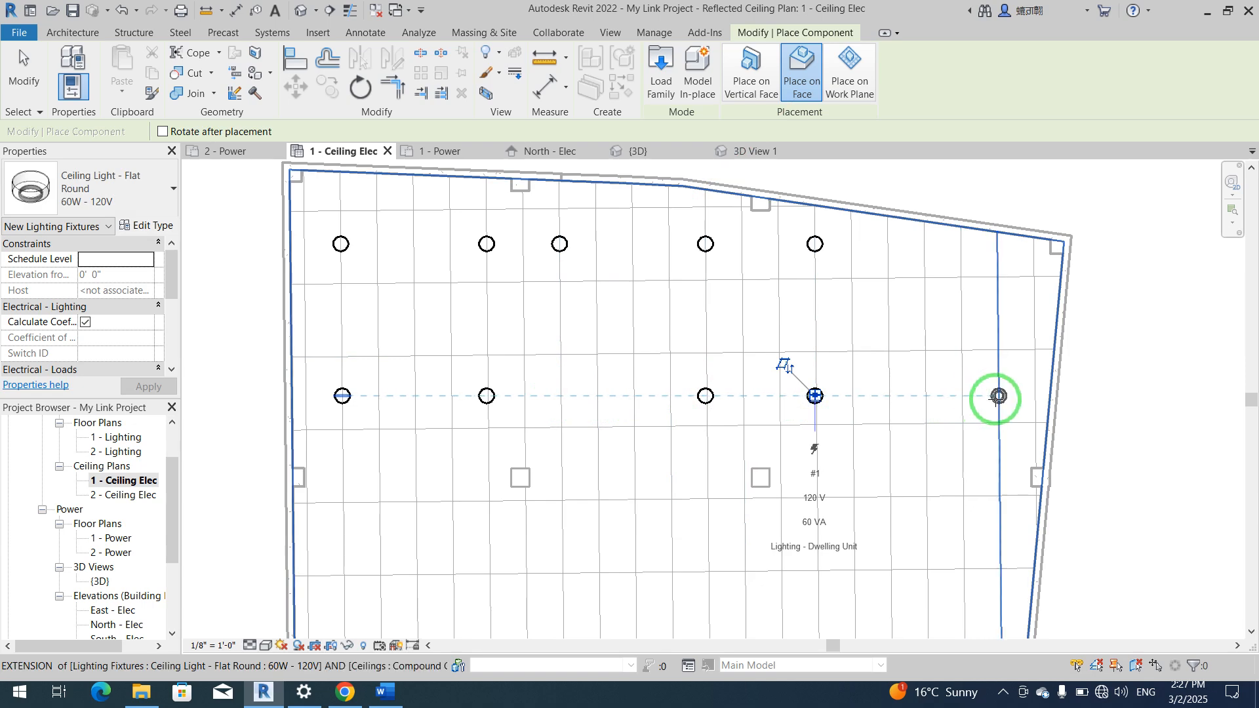
{"action": "left_click", "coordinate": [996, 397]}
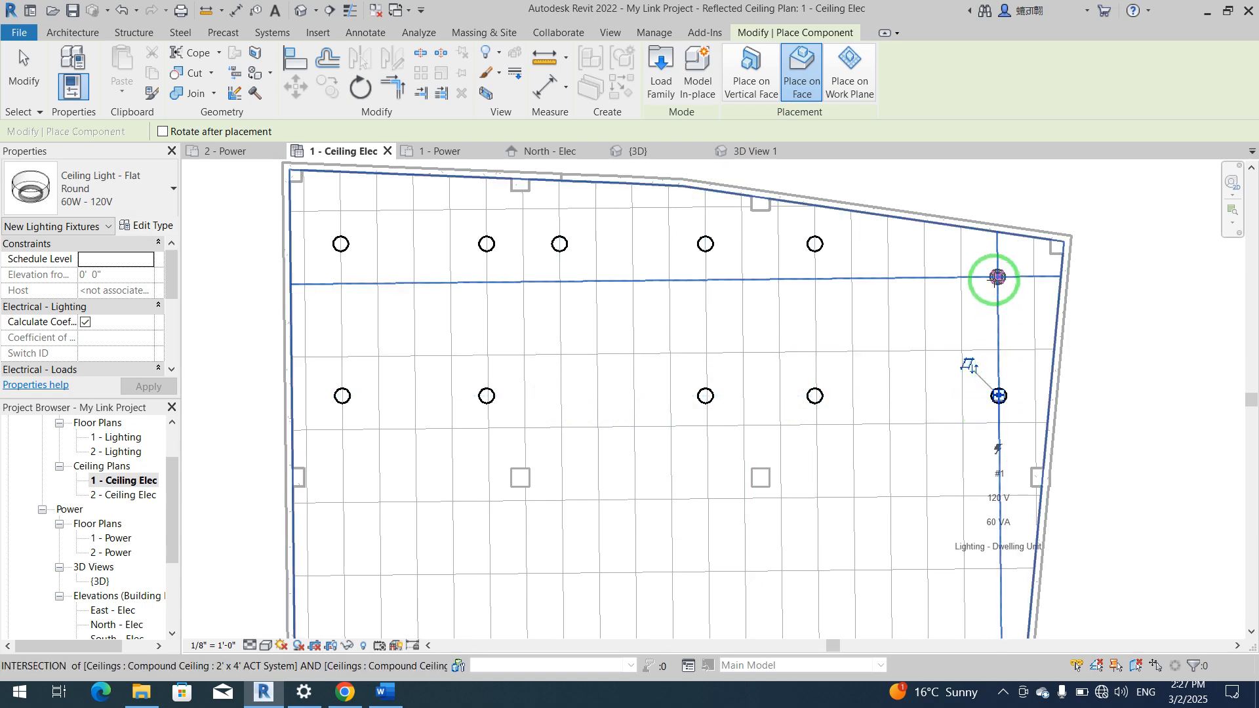
{"action": "left_click", "coordinate": [997, 278]}
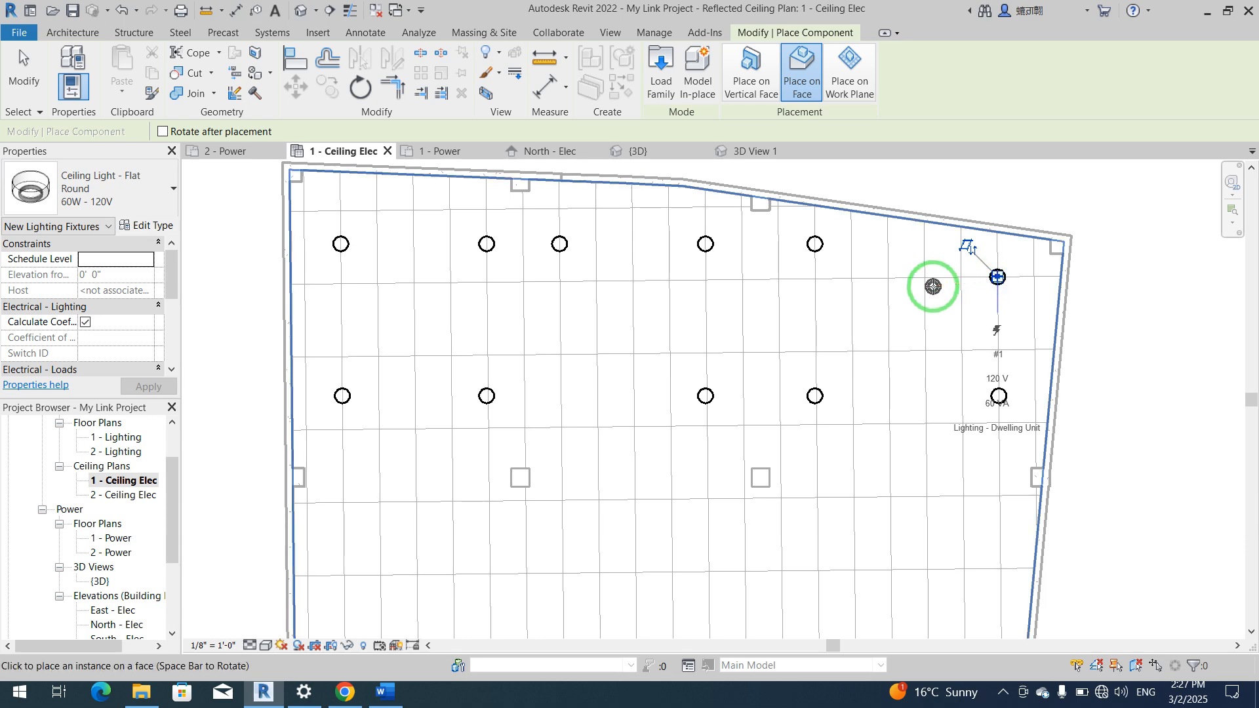
{"action": "key", "text": "Escape"}
{"action": "key", "text": "Escape"}
Step: Create a similar round ceiling light on the ceiling face, starting a third row below the first column of lights
{"action": "scroll", "coordinate": [762, 251], "scroll_direction": "down", "scroll_amount": 3}
{"action": "scroll", "coordinate": [762, 247], "scroll_direction": "down", "scroll_amount": 1}
{"action": "middle_click_drag", "start_coordinate": [778, 359], "coordinate": [732, 312]}
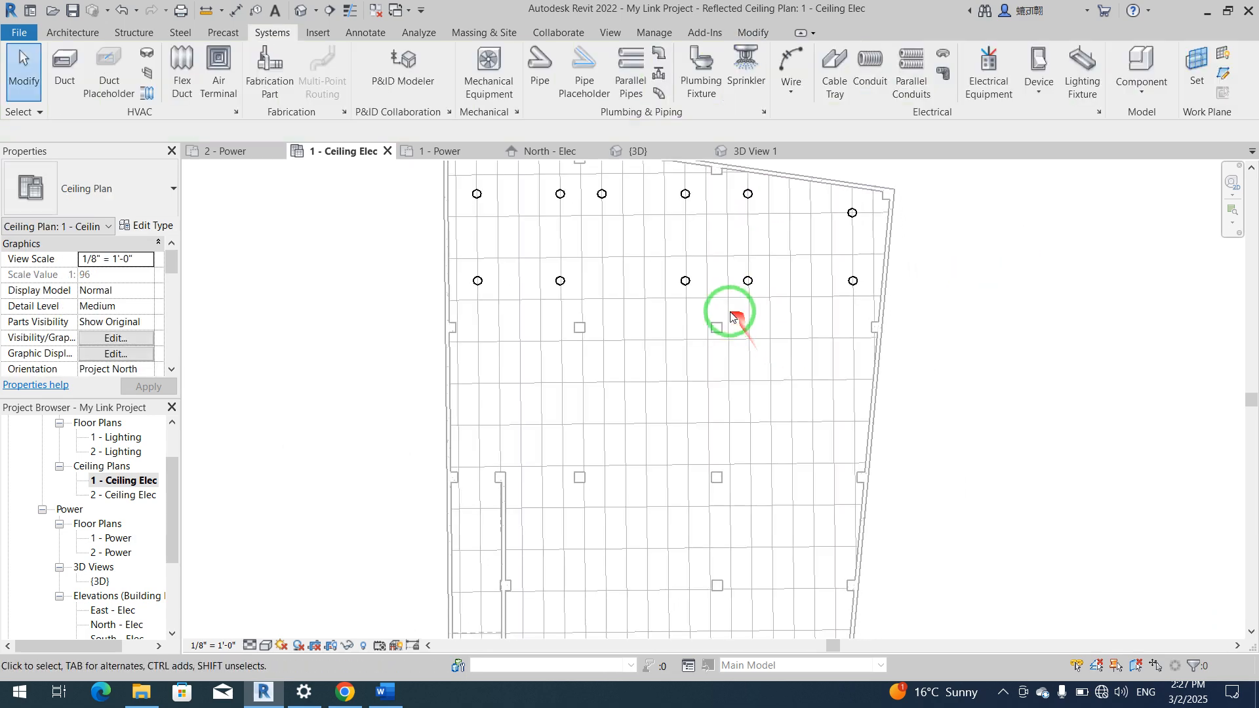
{"action": "left_click", "coordinate": [478, 280]}
{"action": "key", "text": "c"}
{"action": "key", "text": "s"}
{"action": "scroll", "coordinate": [502, 331], "scroll_direction": "up", "scroll_amount": 1}
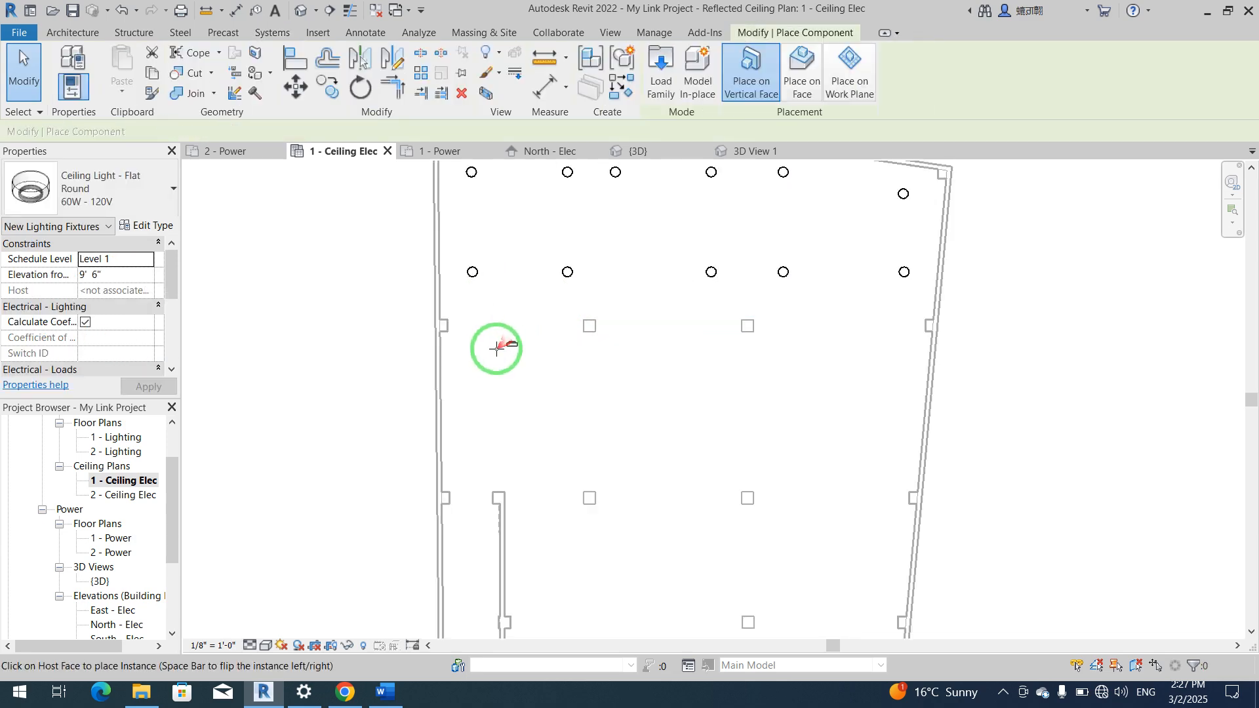
{"action": "left_click", "coordinate": [801, 72]}
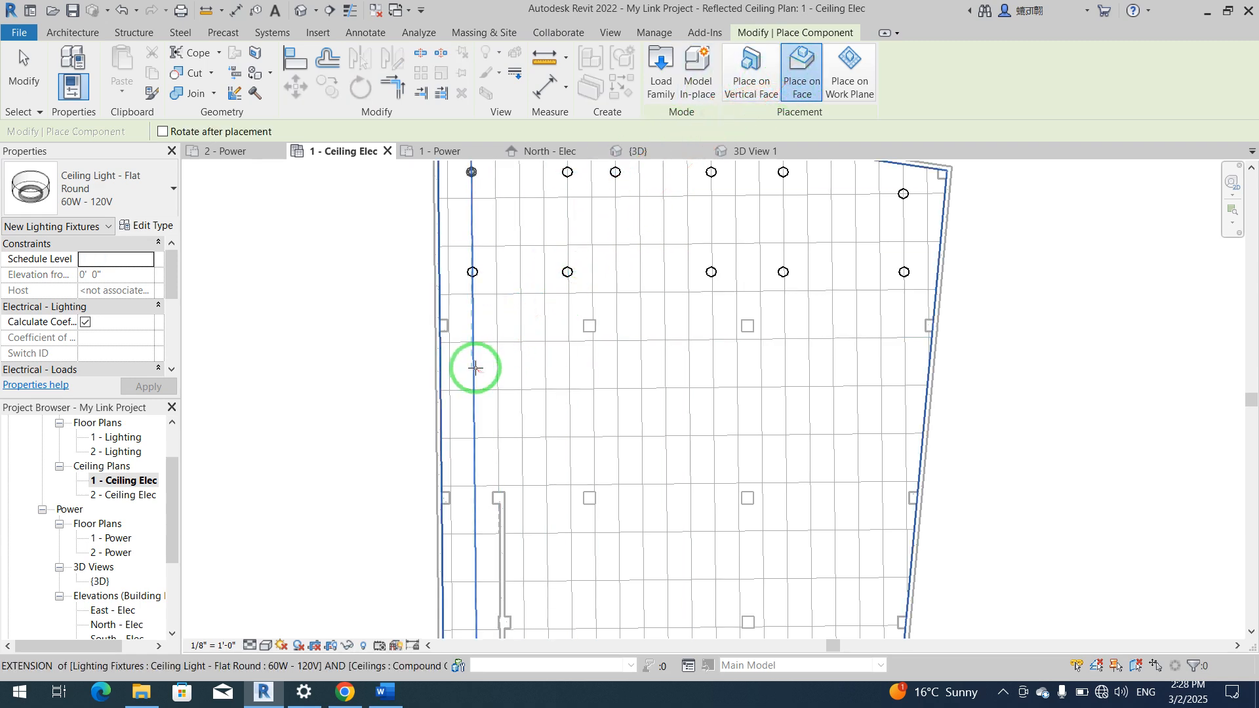
{"action": "scroll", "coordinate": [475, 368], "scroll_direction": "up", "scroll_amount": 4}
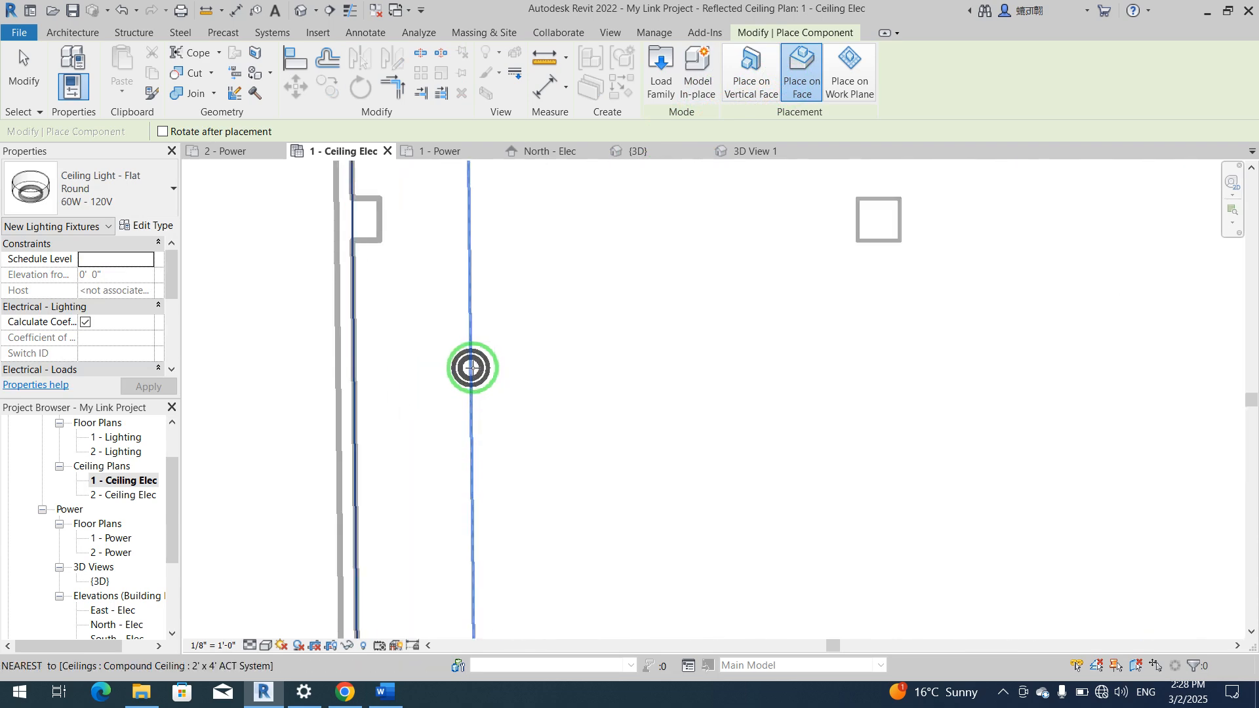
{"action": "left_click", "coordinate": [471, 367]}
{"action": "scroll", "coordinate": [470, 367], "scroll_direction": "down", "scroll_amount": 2}
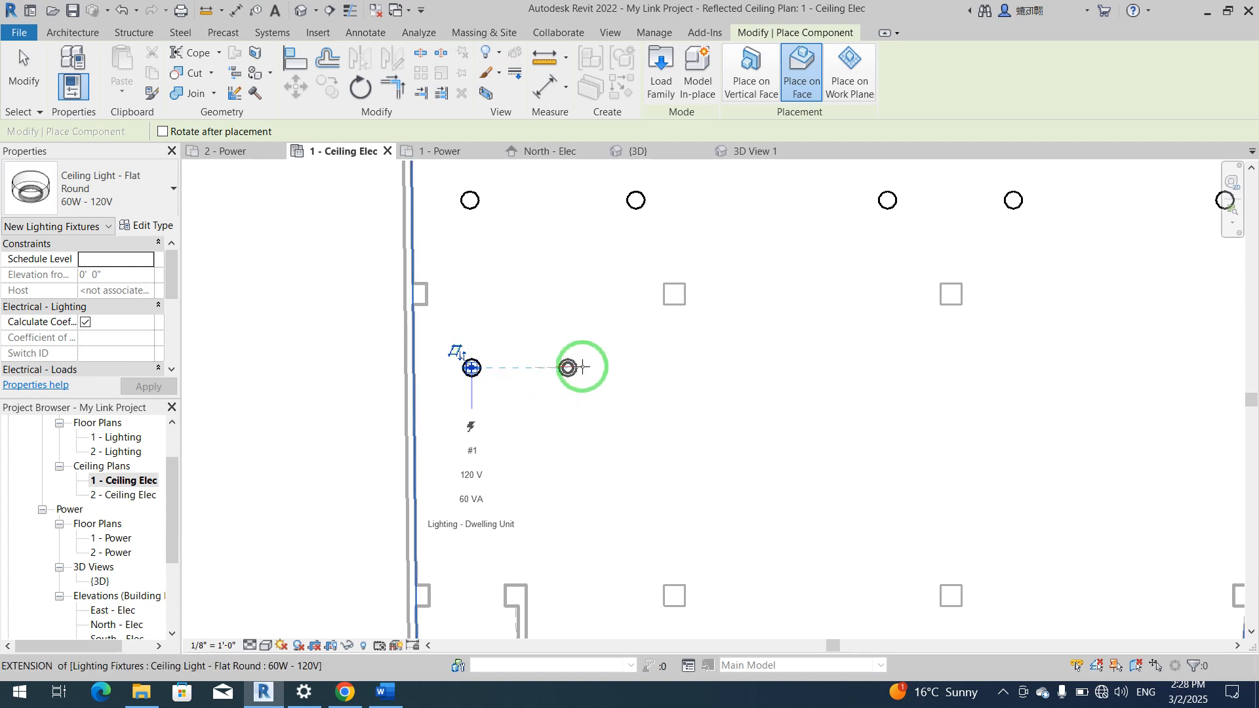
Step: Complete the third row with four more round ceiling lights, each aligned below a fixture of the second row
{"action": "left_click", "coordinate": [635, 367]}
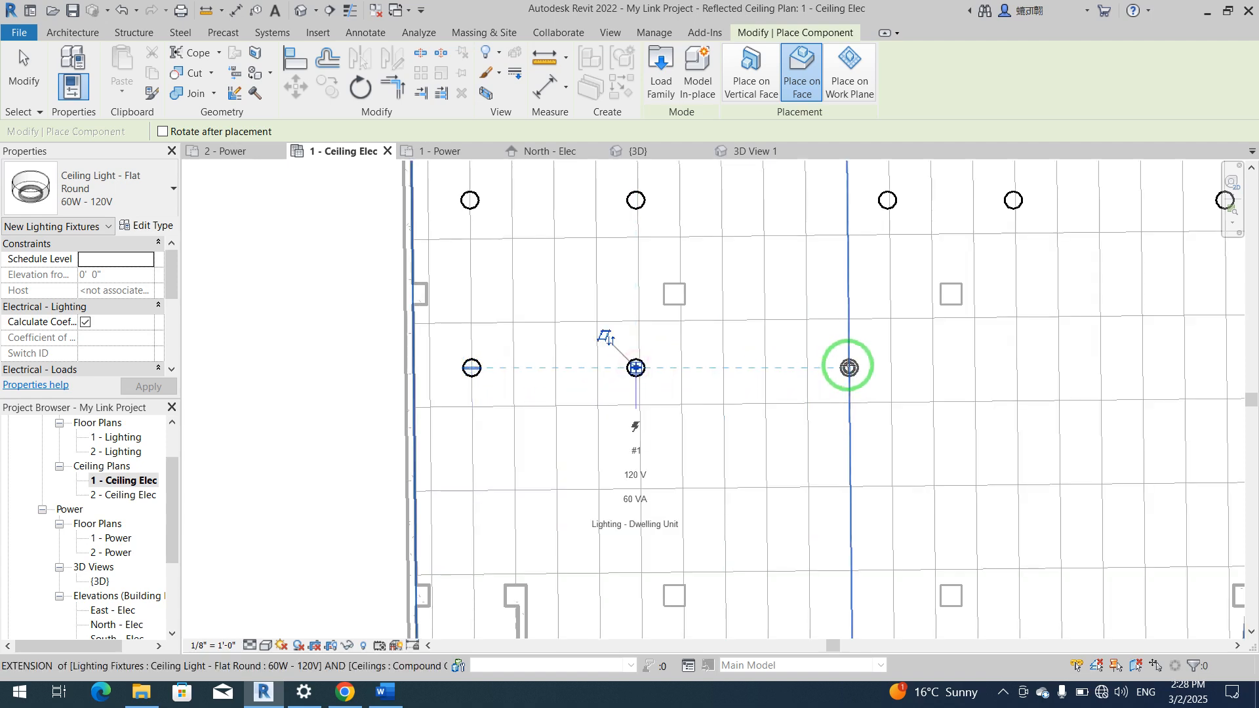
{"action": "left_click", "coordinate": [887, 367]}
{"action": "scroll", "coordinate": [887, 367], "scroll_direction": "down", "scroll_amount": 2}
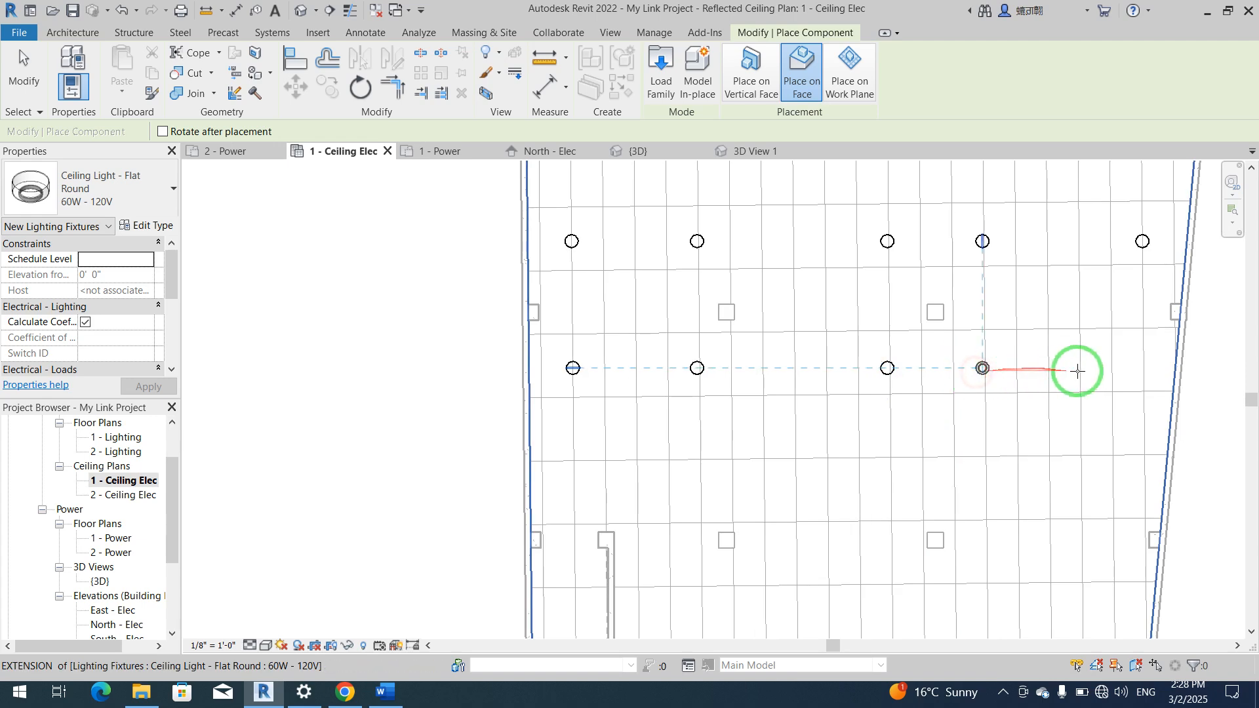
{"action": "left_click", "coordinate": [982, 368]}
{"action": "left_click", "coordinate": [1141, 368]}
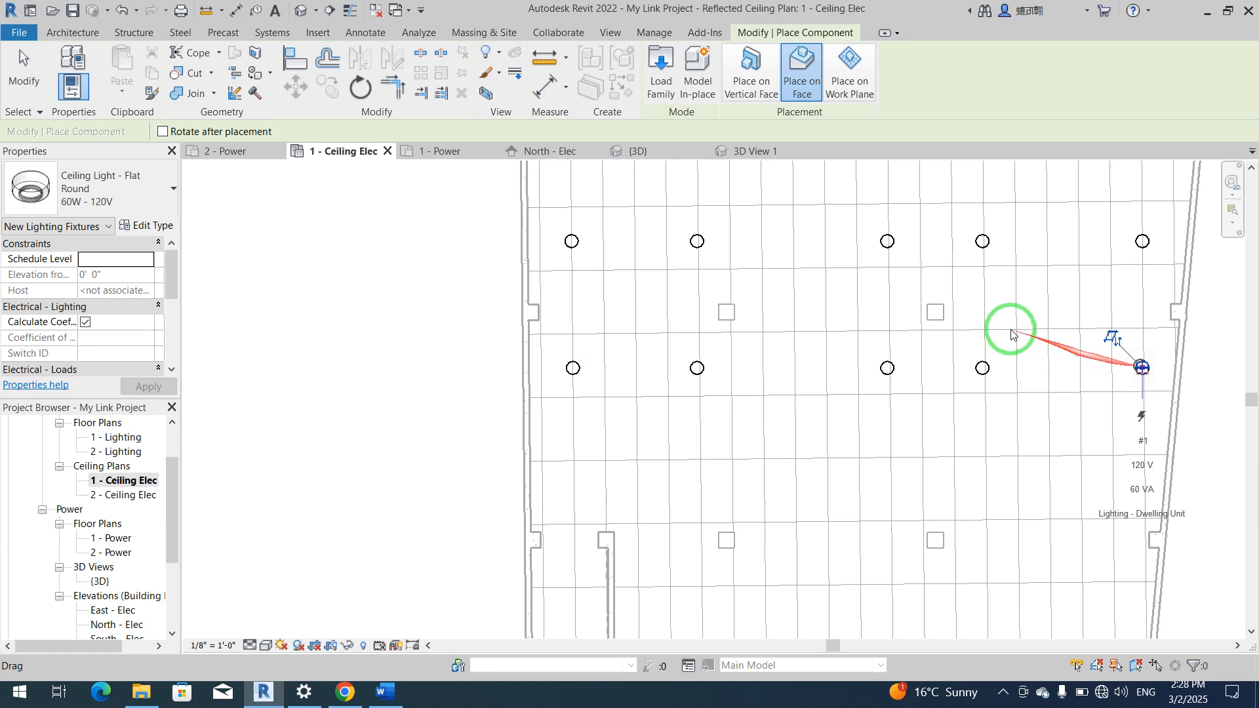
Step: Try to place a round ceiling light below the third row in the first column
{"action": "scroll", "coordinate": [904, 328], "scroll_direction": "down", "scroll_amount": 4}
{"action": "middle_click_drag", "start_coordinate": [898, 365], "coordinate": [761, 315]}
{"action": "scroll", "coordinate": [761, 314], "scroll_direction": "up", "scroll_amount": 5}
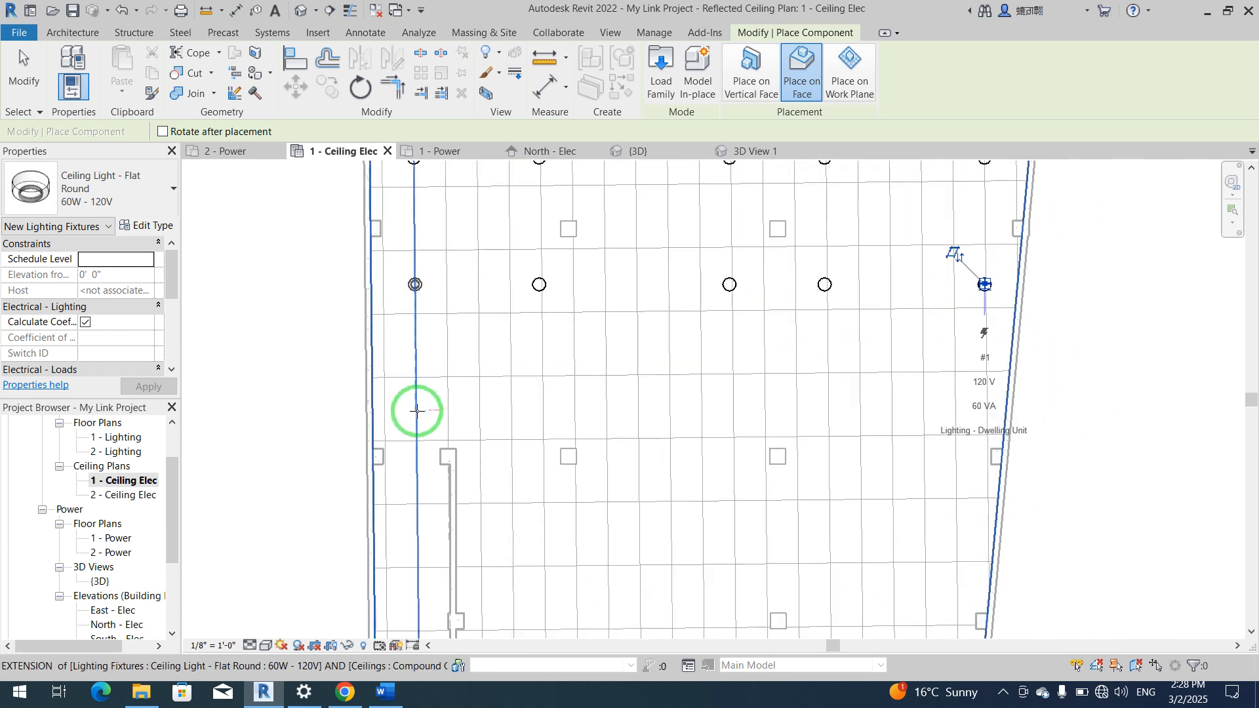
{"action": "left_click", "coordinate": [417, 411]}
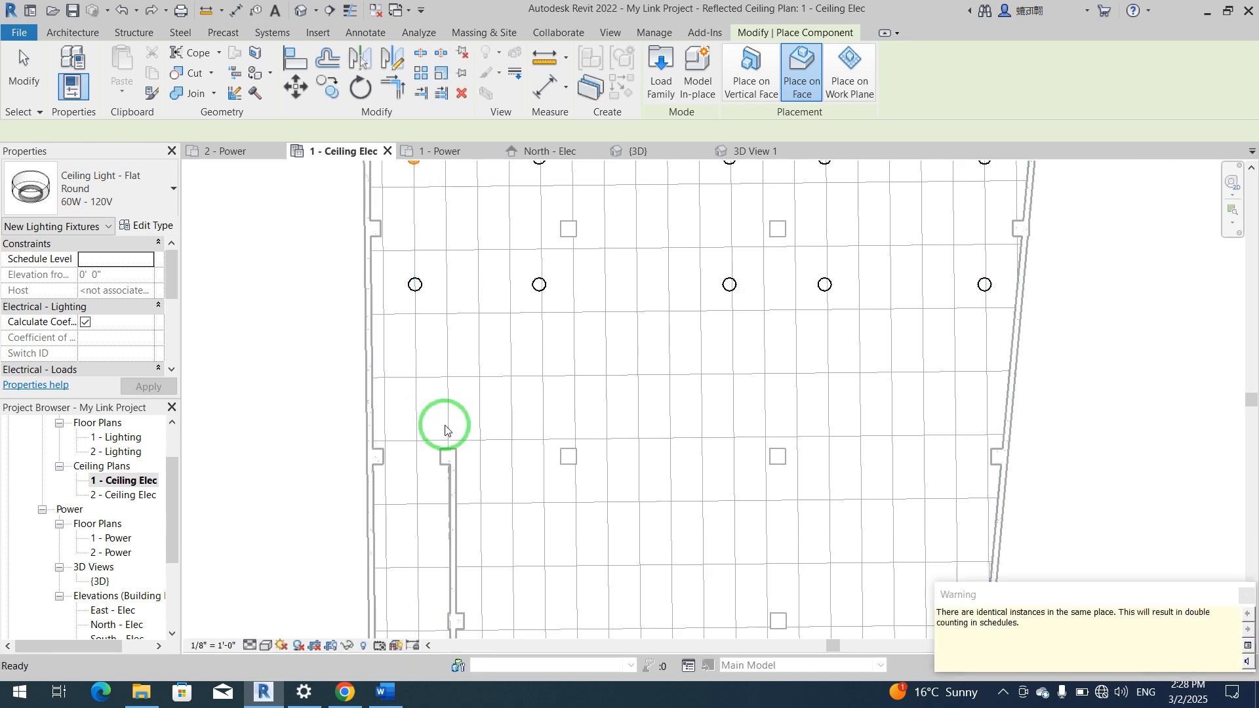
{"action": "key", "text": "Escape"}
{"action": "middle_click_drag", "start_coordinate": [416, 255], "coordinate": [427, 320]}
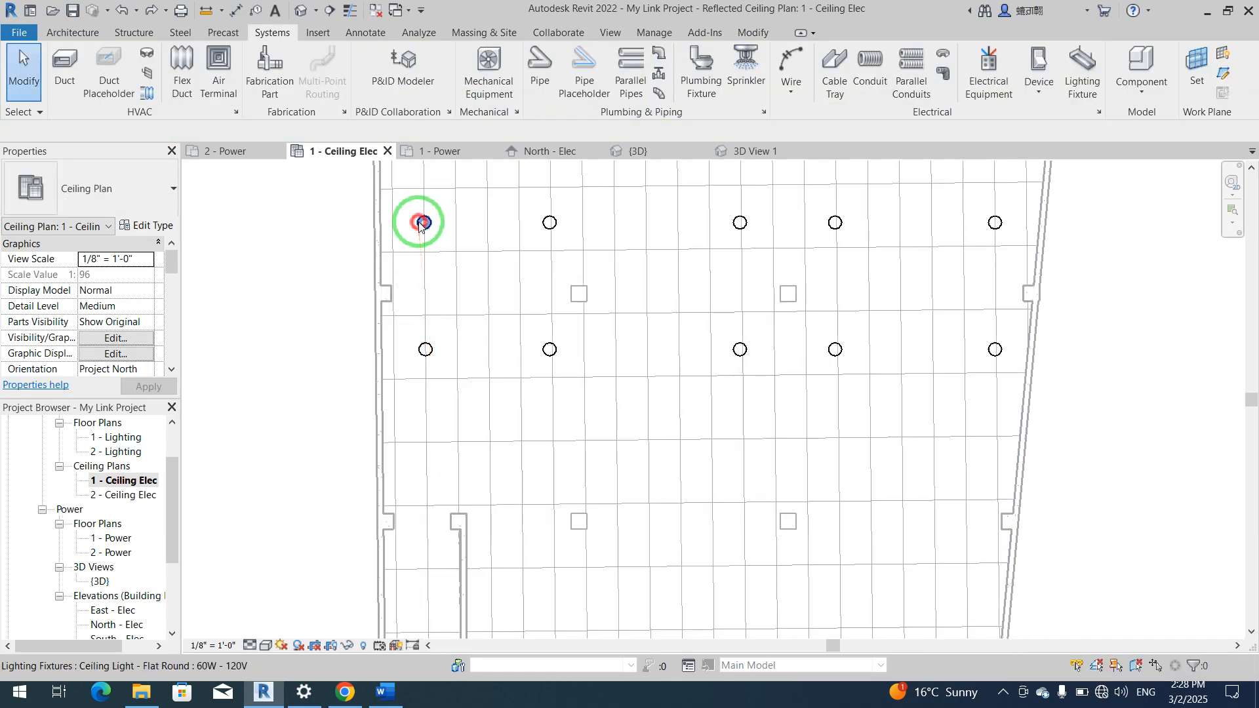
Step: Delete the first light of the second row and undo the deletion
{"action": "left_click", "coordinate": [420, 225]}
{"action": "key", "text": "Delete"}
{"action": "key", "text": "ctrl+z"}
Step: Create similar face-placed lights from the third row's first fixture, placing two in a fourth row aligned below the first two columns
{"action": "left_click", "coordinate": [427, 351]}
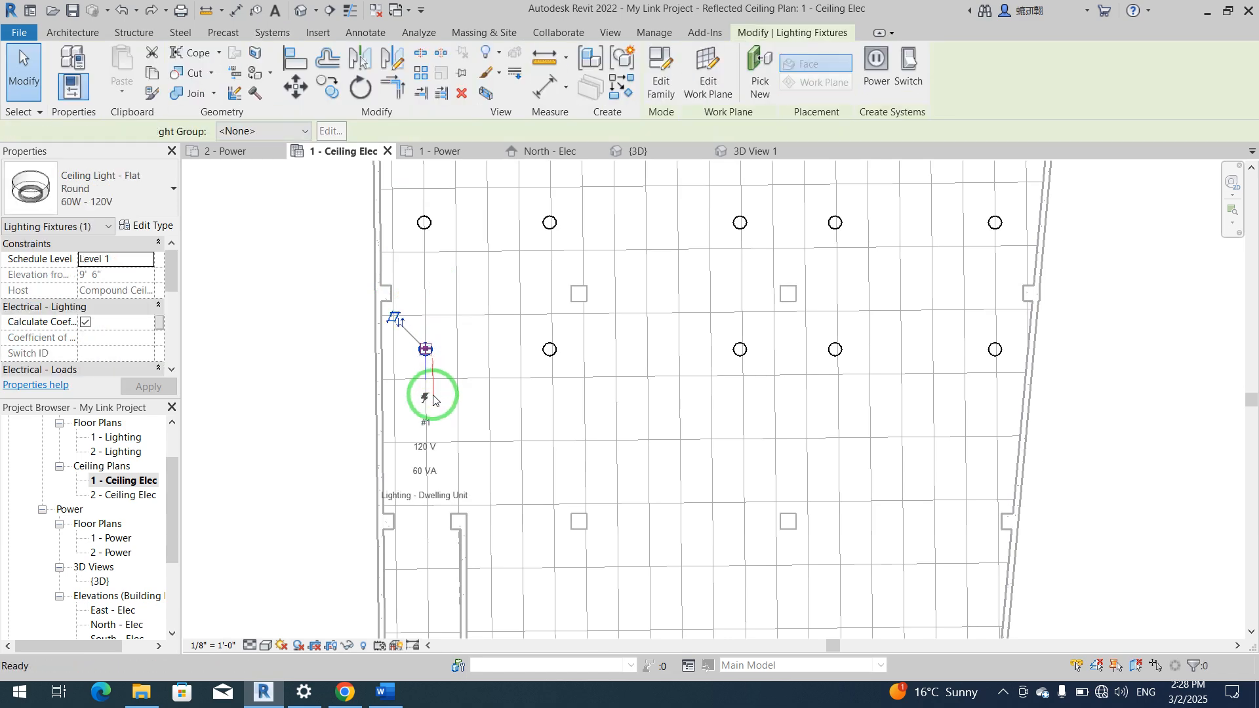
{"action": "key", "text": "c"}
{"action": "key", "text": "s"}
{"action": "scroll", "coordinate": [430, 433], "scroll_direction": "up", "scroll_amount": 3}
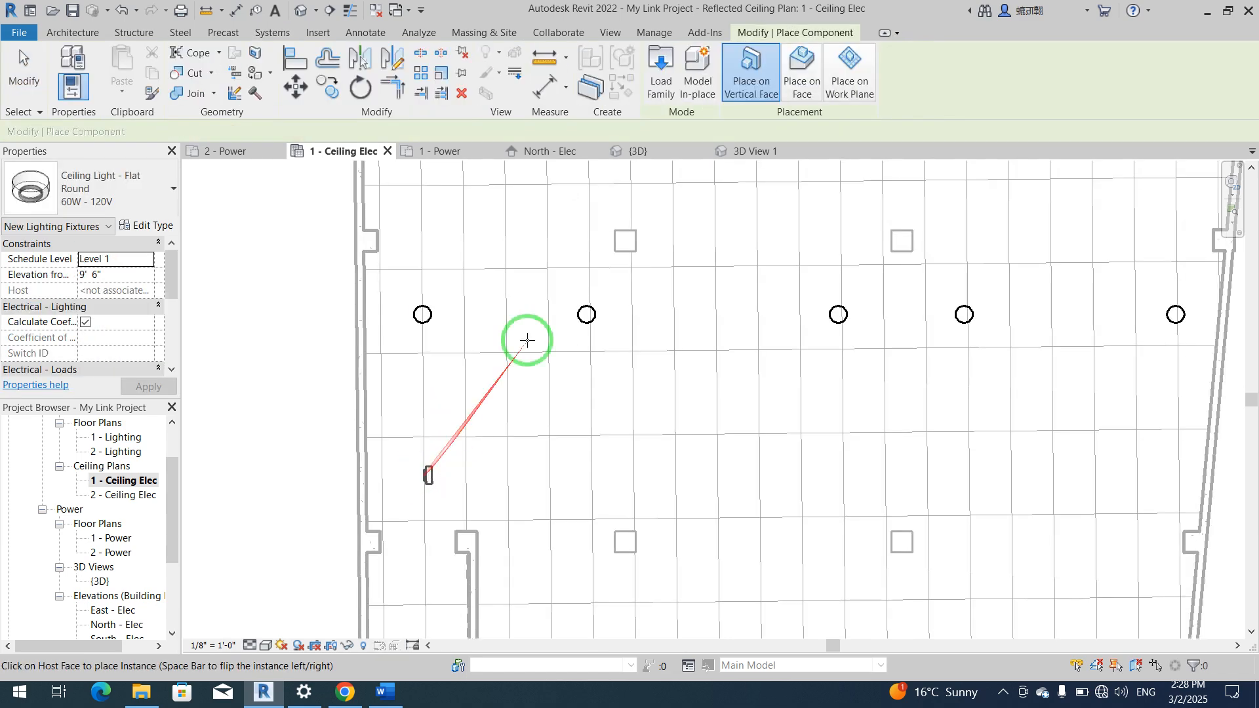
{"action": "left_click", "coordinate": [801, 72]}
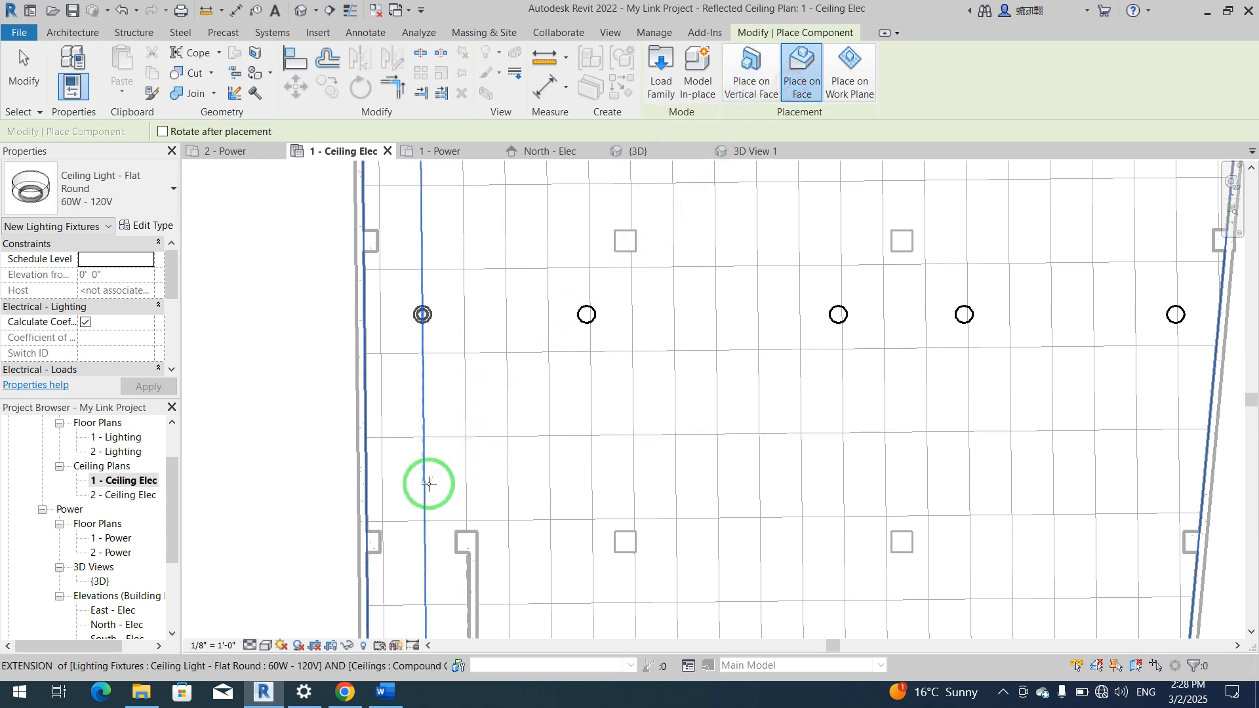
{"action": "scroll", "coordinate": [425, 480], "scroll_direction": "up", "scroll_amount": 5}
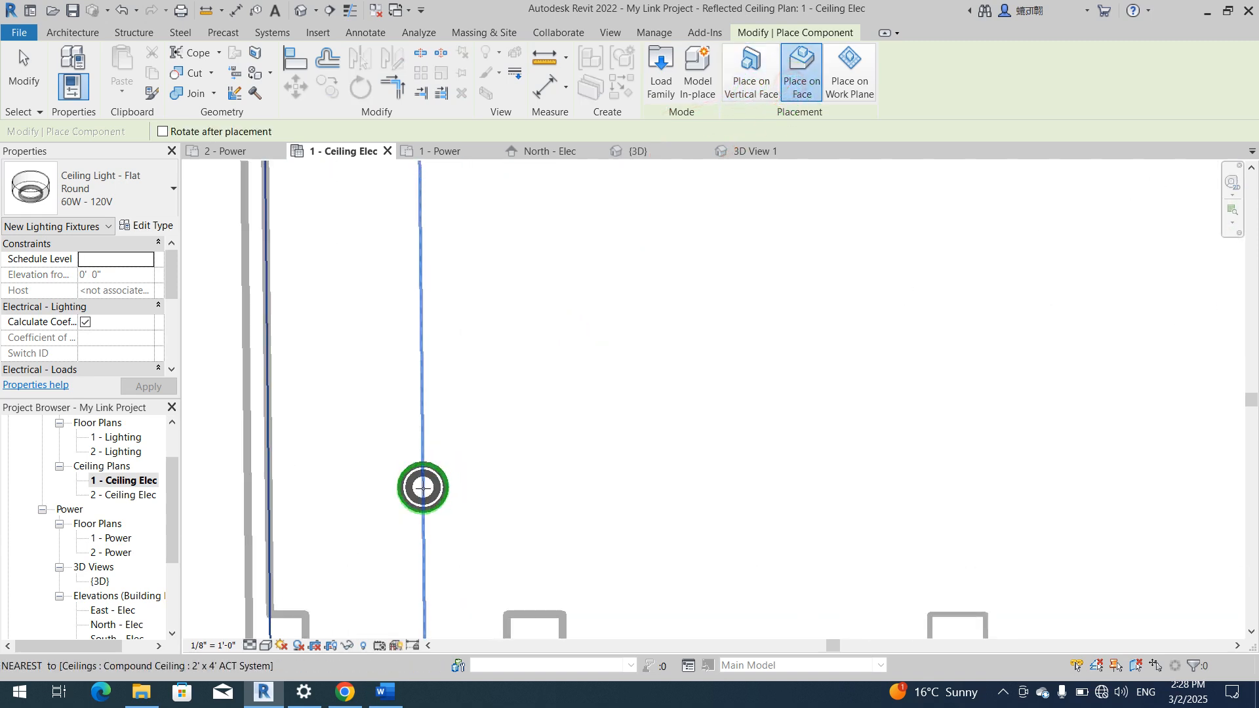
{"action": "left_click", "coordinate": [423, 489]}
{"action": "scroll", "coordinate": [423, 489], "scroll_direction": "down", "scroll_amount": 3}
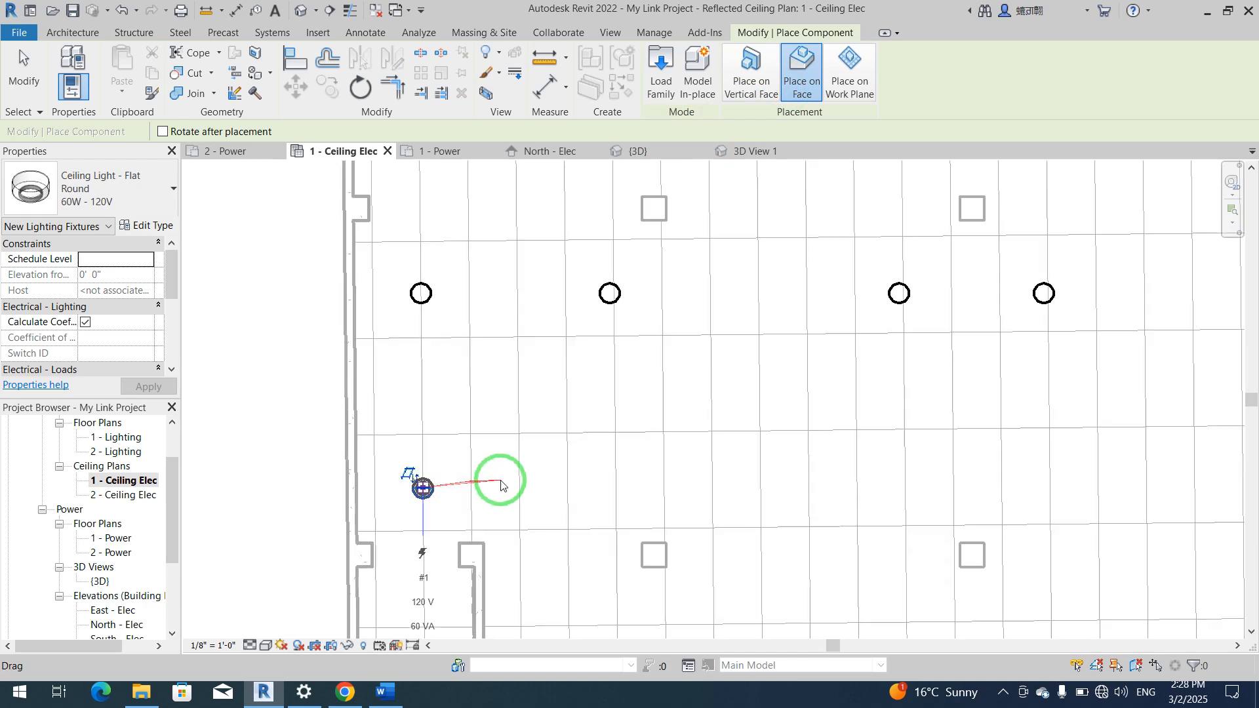
{"action": "left_click", "coordinate": [610, 488]}
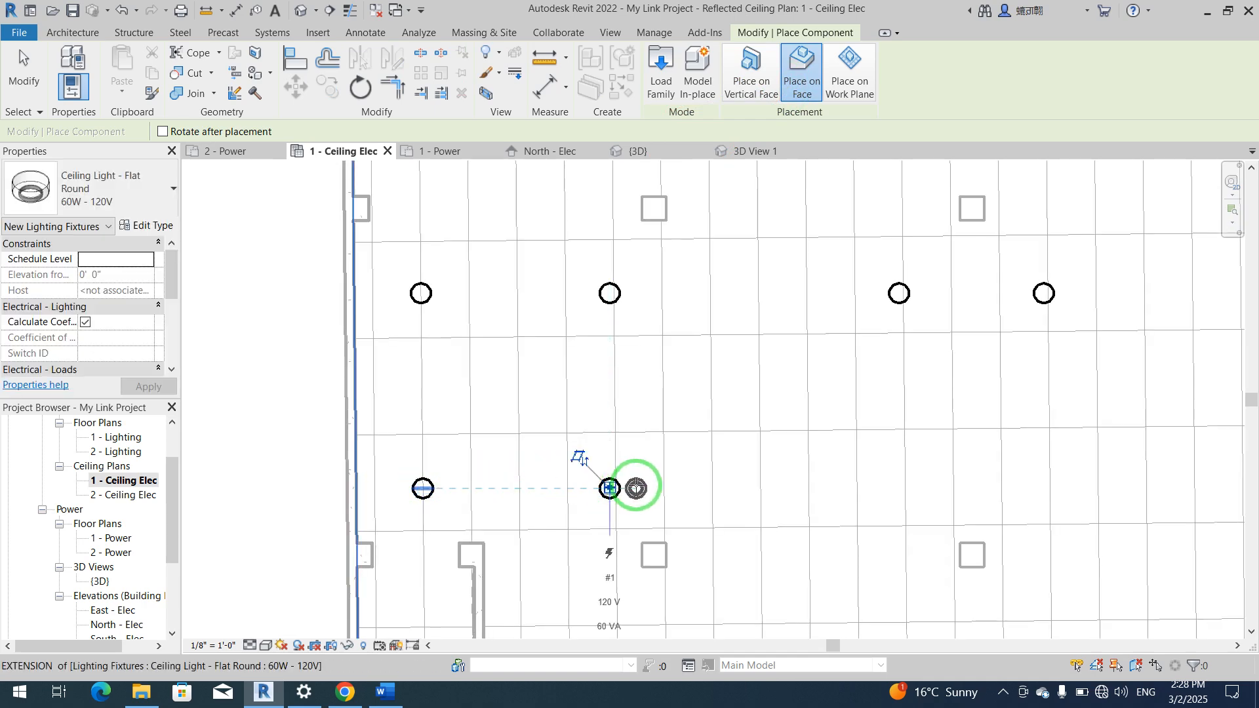
Step: Extend the fourth row with a round ceiling light aligned below the third fixture of the row above
{"action": "scroll", "coordinate": [635, 485], "scroll_direction": "down", "scroll_amount": 2}
{"action": "scroll", "coordinate": [525, 458], "scroll_direction": "down", "scroll_amount": 3}
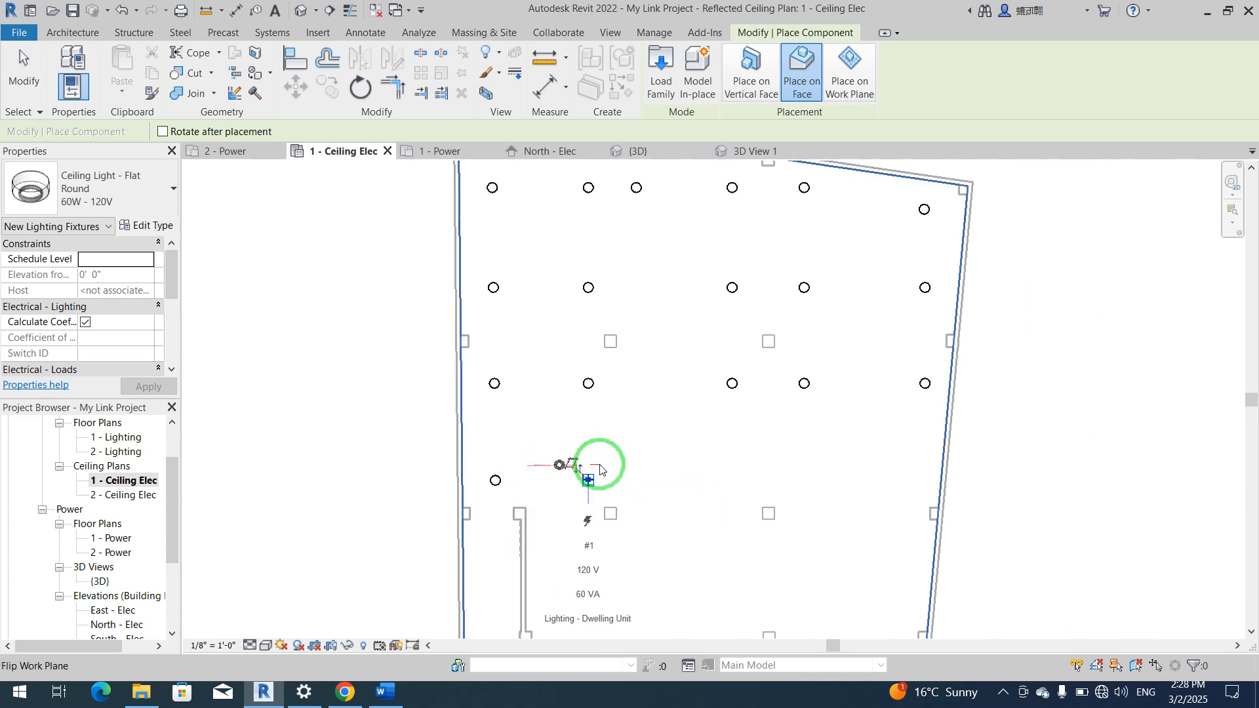
{"action": "scroll", "coordinate": [761, 445], "scroll_direction": "up", "scroll_amount": 2}
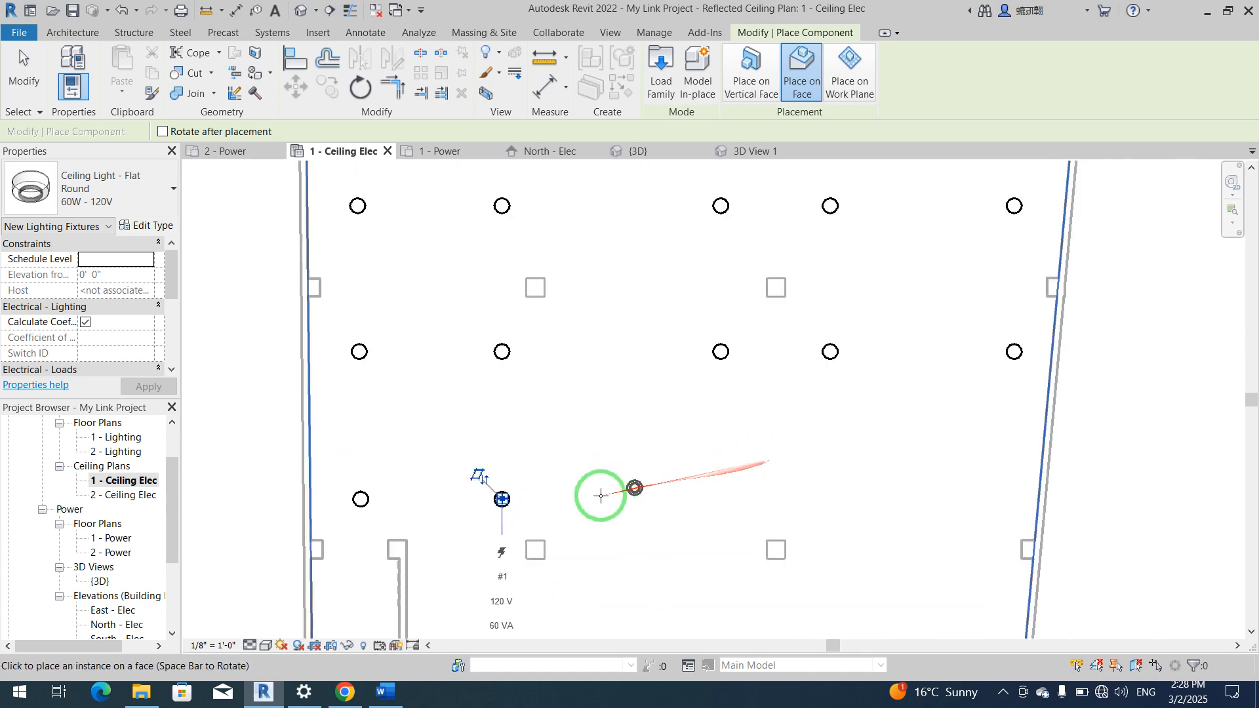
{"action": "left_click", "coordinate": [721, 499]}
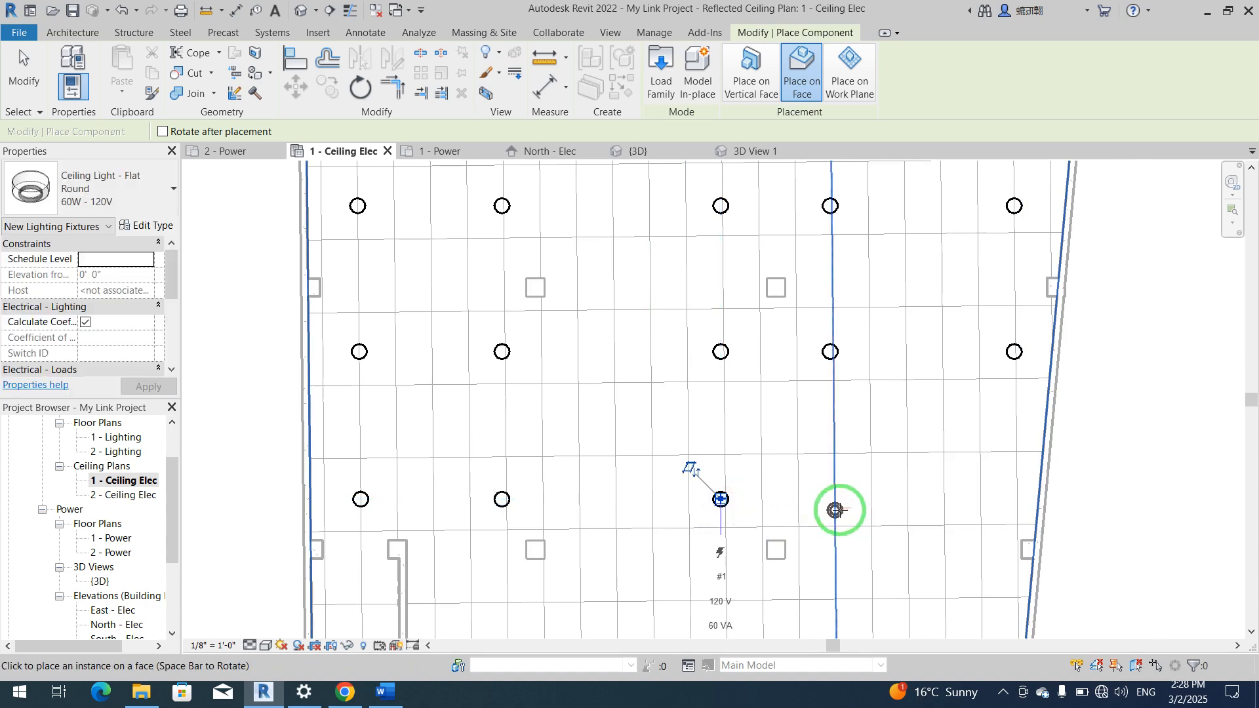
{"action": "scroll", "coordinate": [833, 504], "scroll_direction": "up", "scroll_amount": 2}
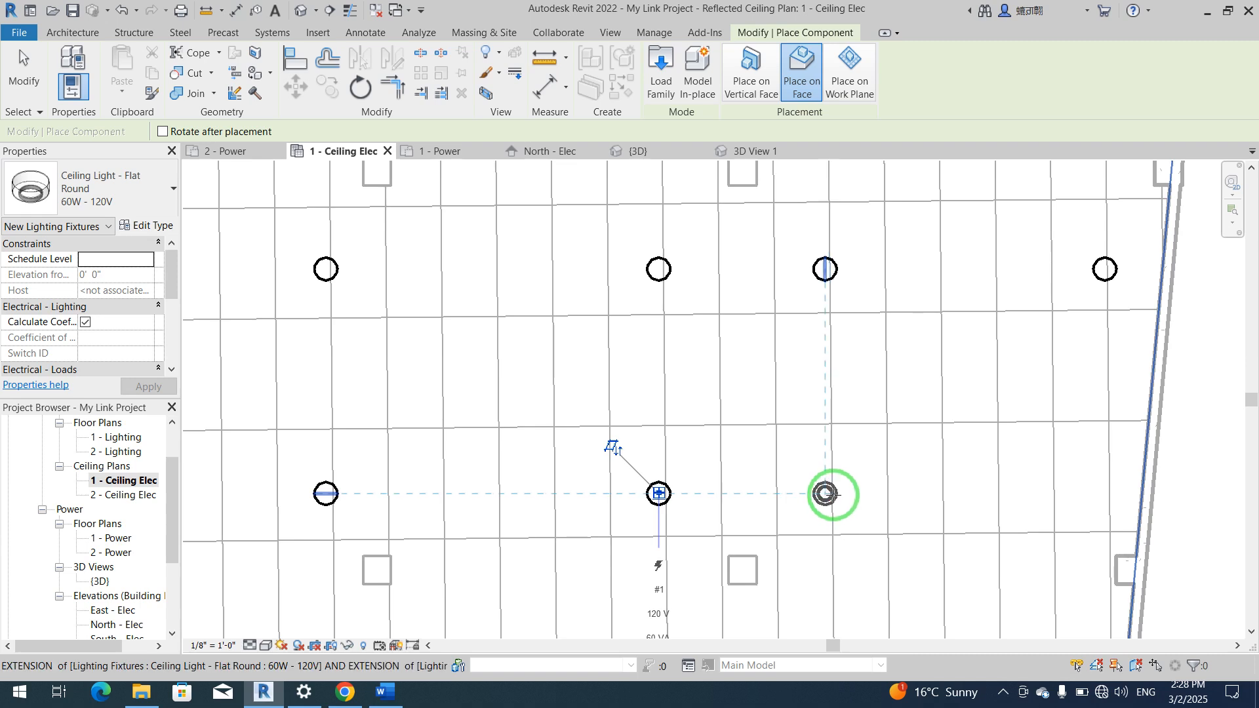
Step: Complete the fourth row of flat round ceiling lights with two more fixtures towards the slanted right wall
{"action": "left_click", "coordinate": [827, 493]}
{"action": "scroll", "coordinate": [831, 494], "scroll_direction": "down", "scroll_amount": 2}
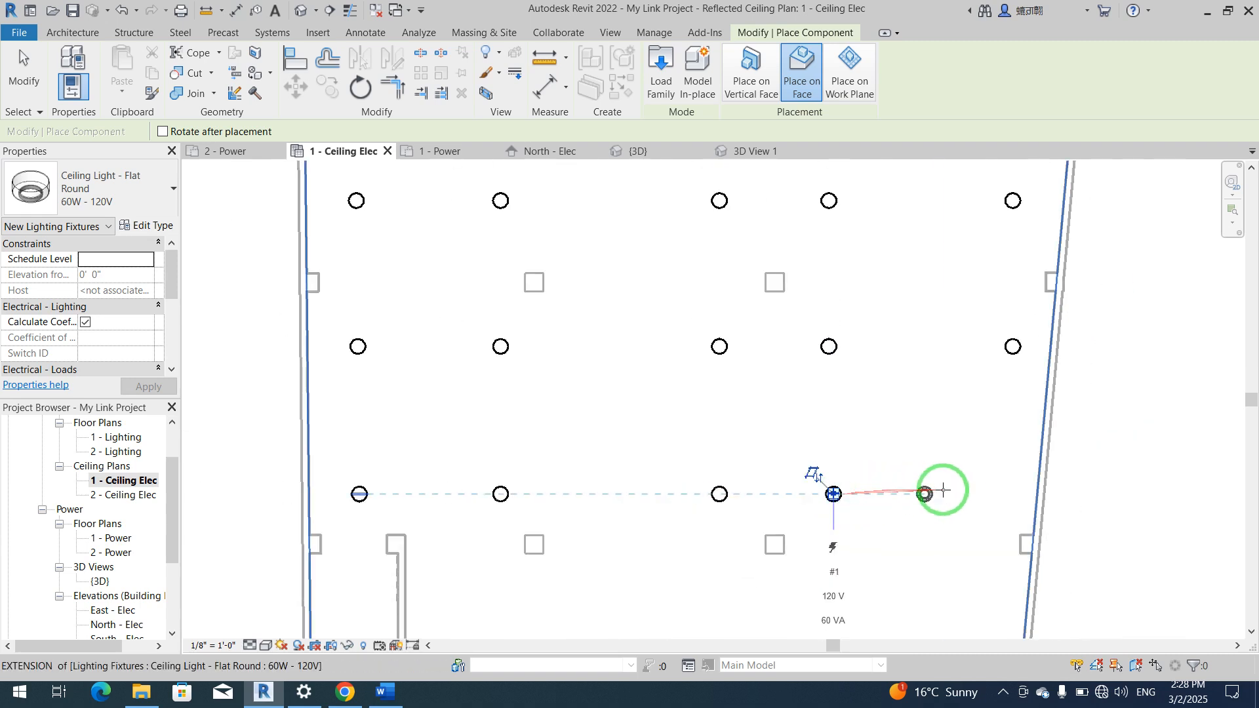
{"action": "scroll", "coordinate": [1005, 490], "scroll_direction": "up", "scroll_amount": 3}
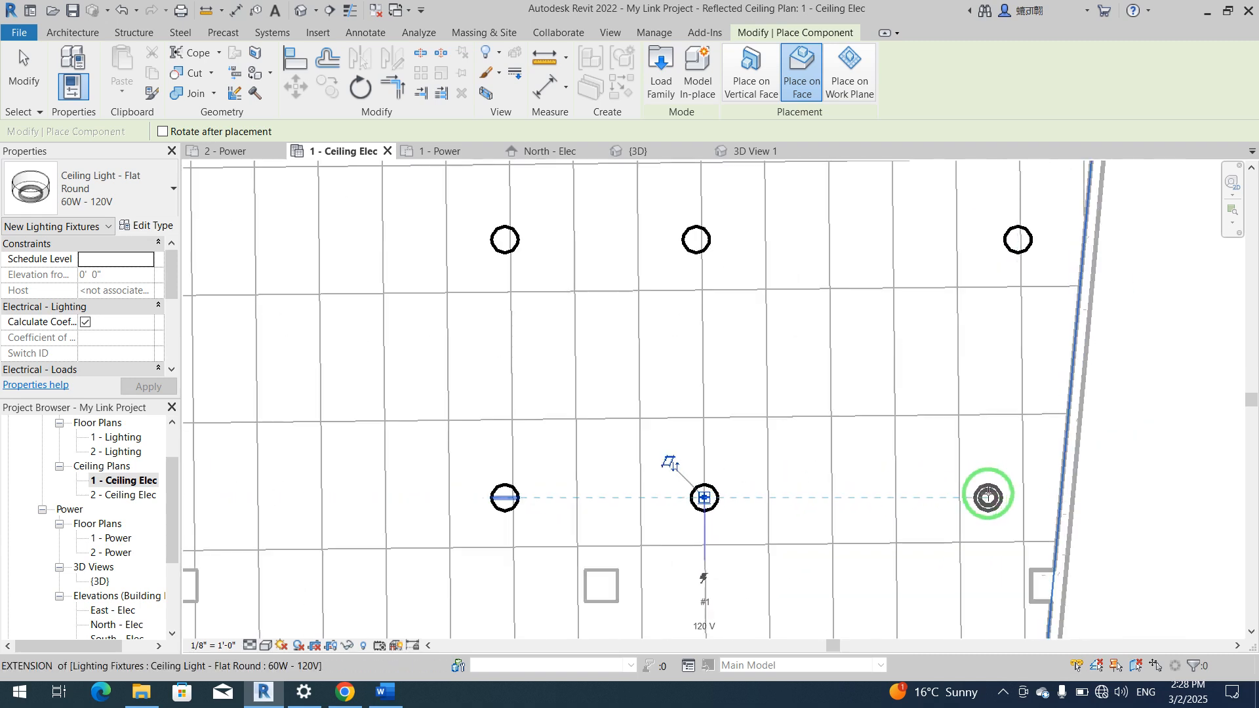
{"action": "left_click", "coordinate": [987, 496]}
{"action": "scroll", "coordinate": [987, 497], "scroll_direction": "down", "scroll_amount": 3}
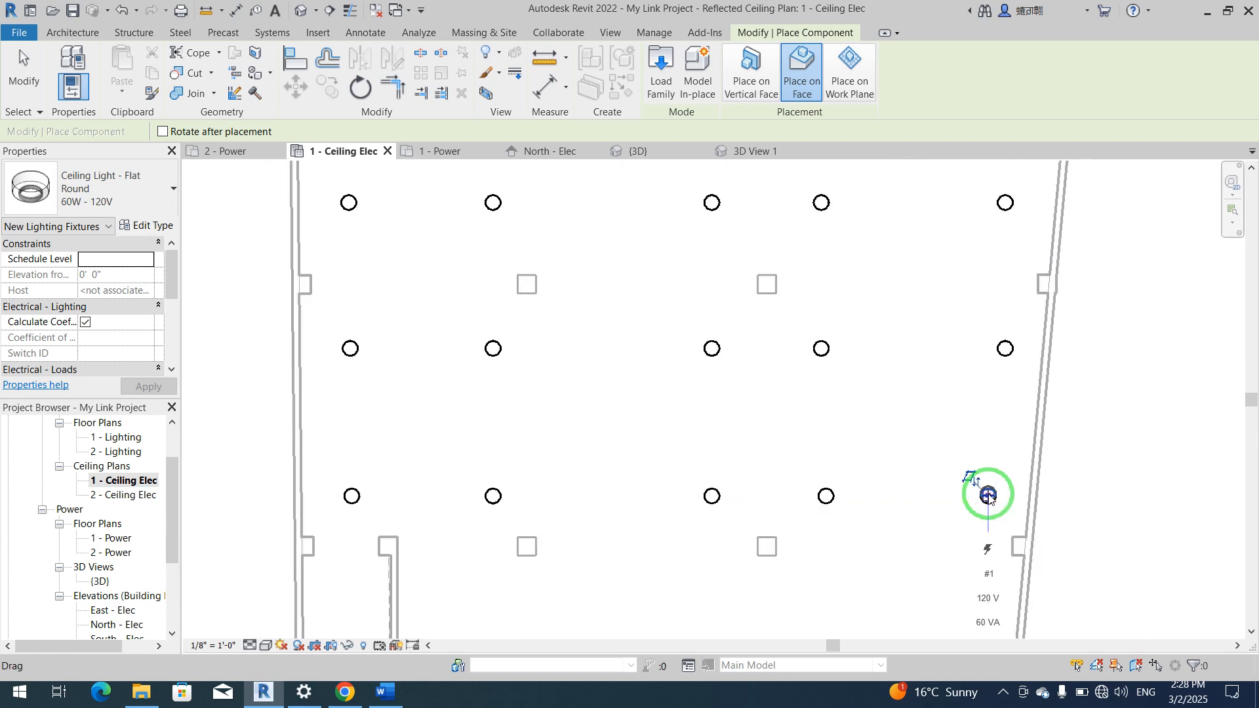
{"action": "key", "text": "Escape"}
Step: Place three more flat round ceiling lights in the second, third and fourth rows, aligned below the top row's third light
{"action": "middle_click_drag", "start_coordinate": [680, 441], "coordinate": [680, 519]}
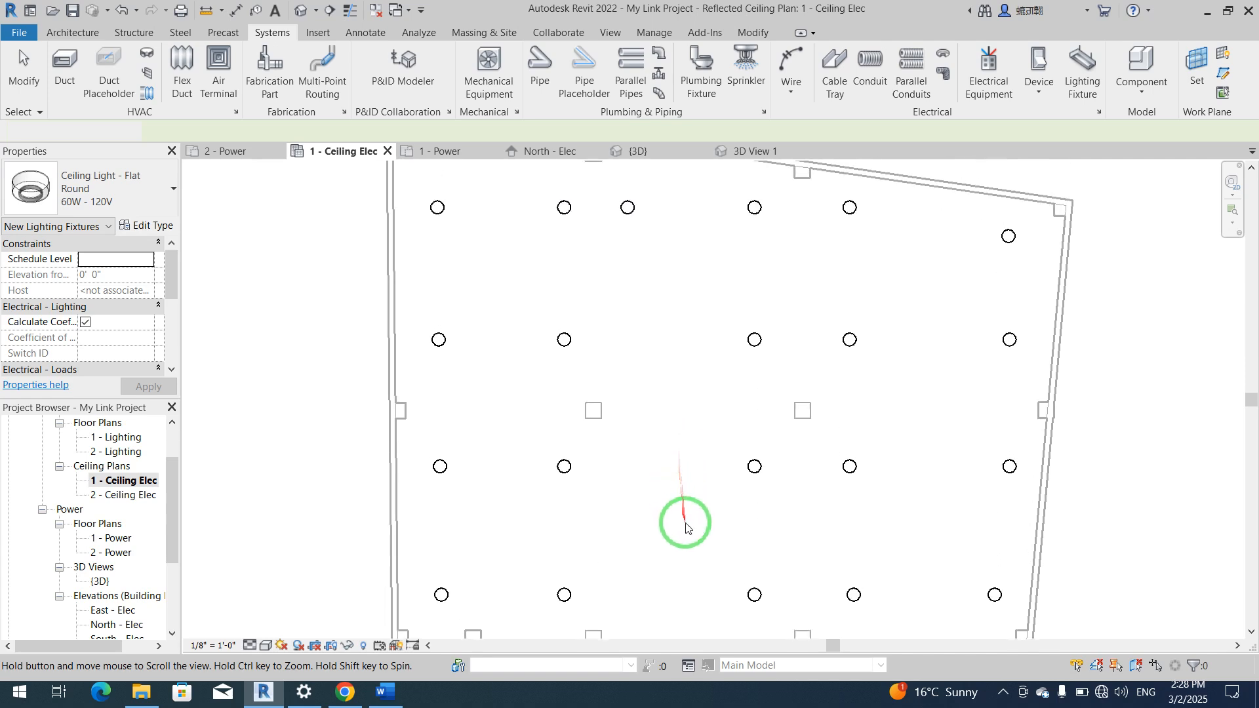
{"action": "left_click", "coordinate": [630, 221]}
{"action": "key", "text": "c"}
{"action": "key", "text": "s"}
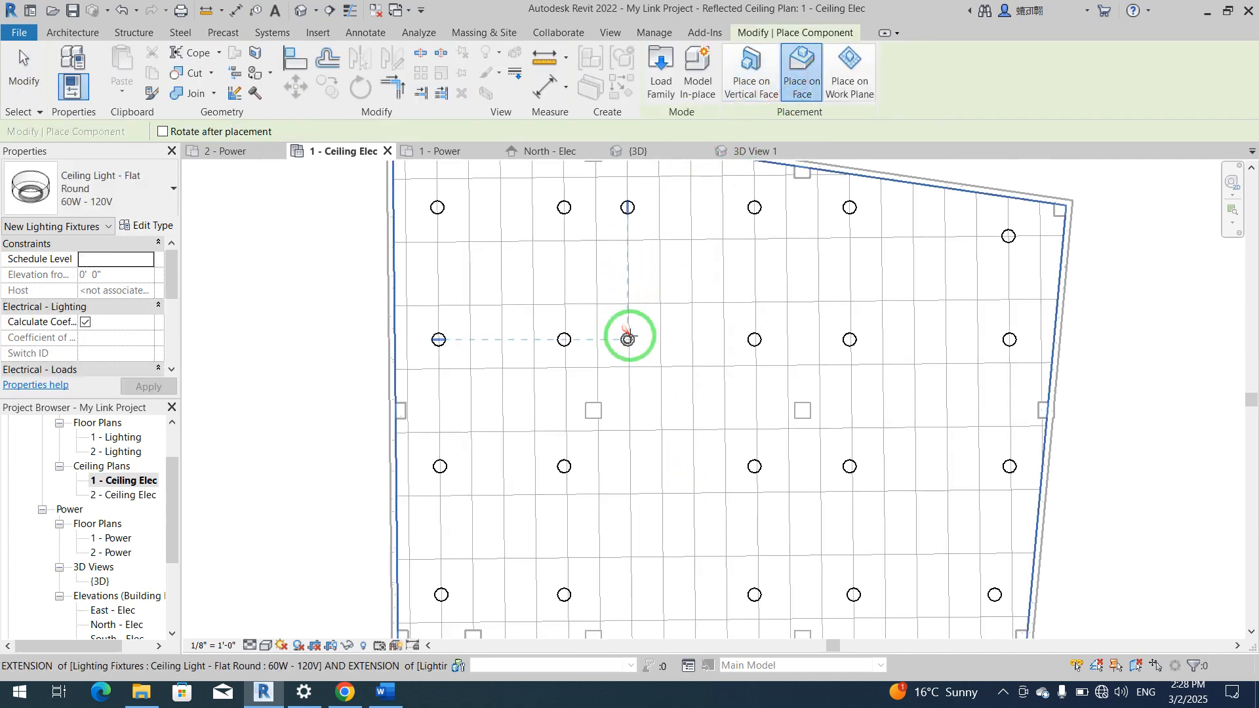
{"action": "left_click", "coordinate": [628, 339]}
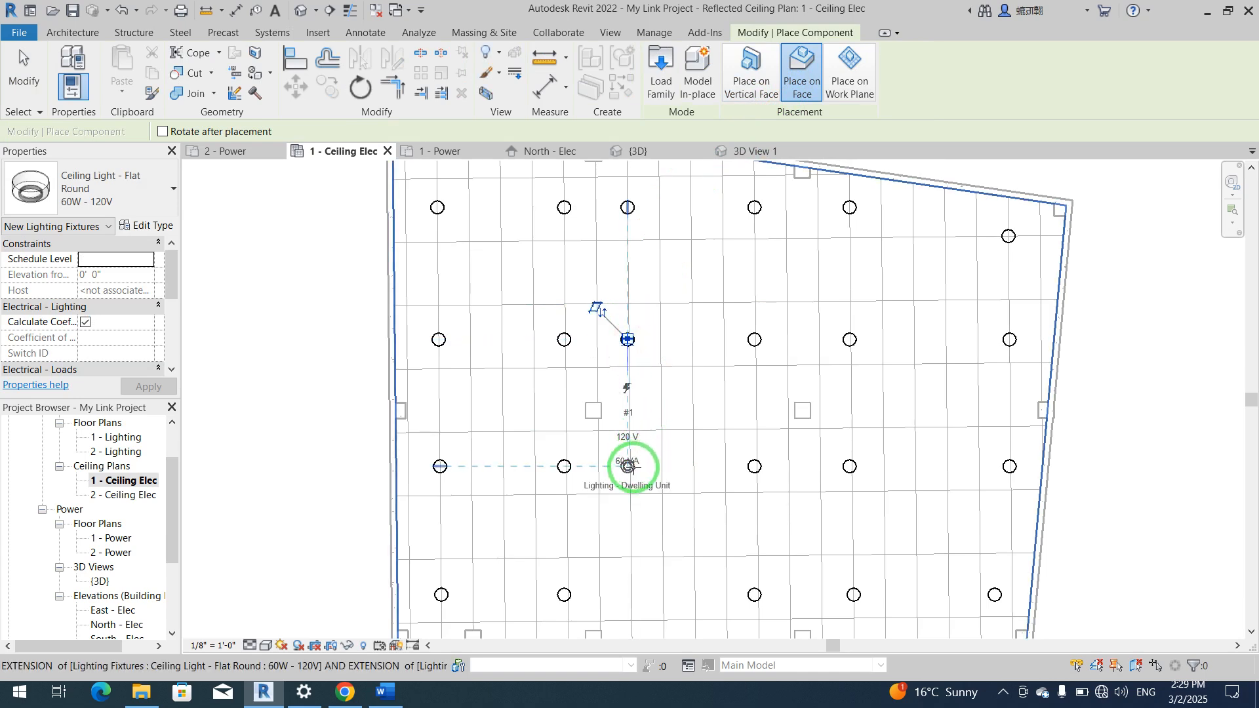
{"action": "left_click", "coordinate": [628, 466]}
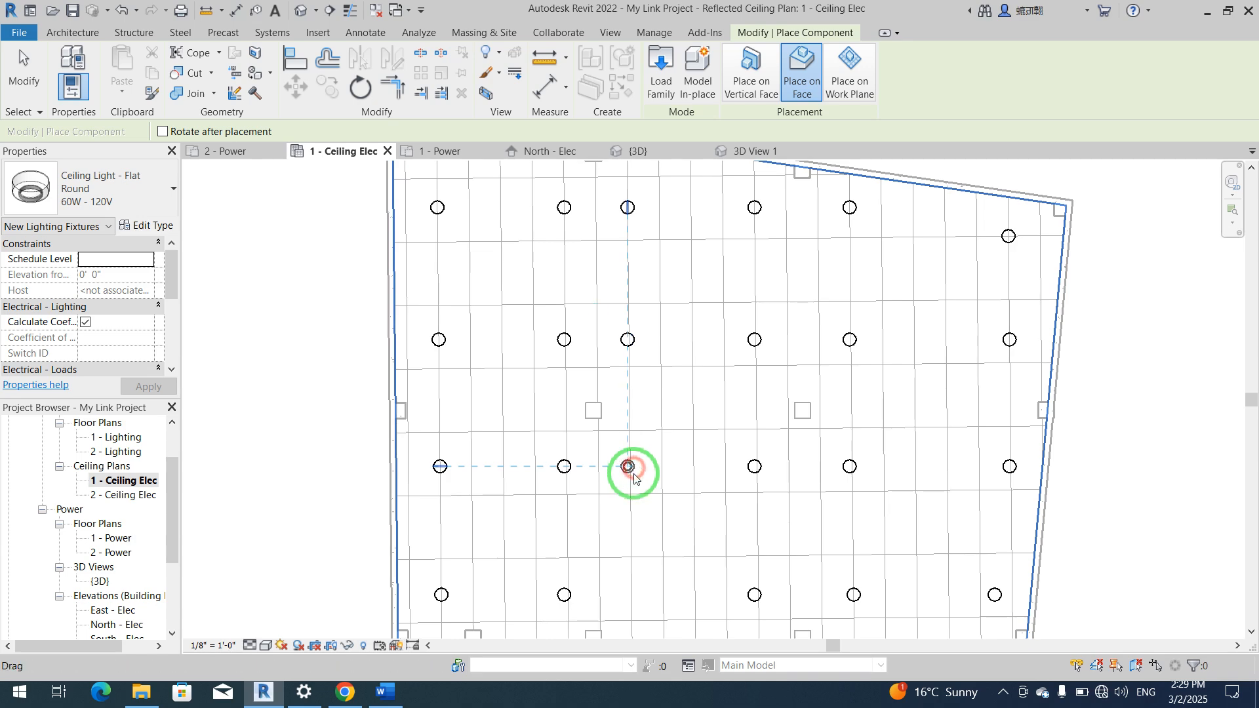
{"action": "left_click", "coordinate": [628, 594]}
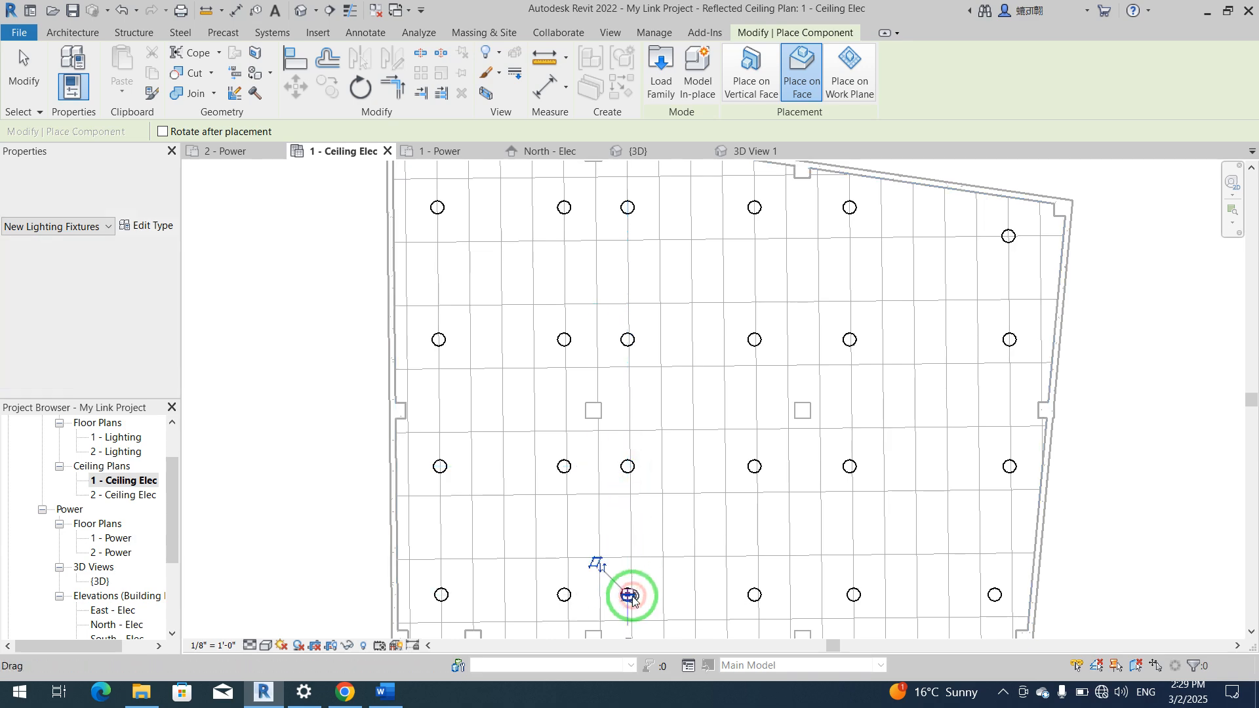
{"action": "key", "text": "Escape"}
Step: Place a fifth row of five flat round ceiling lights on the ceiling face, between the inner partition and the slanted wall
{"action": "scroll", "coordinate": [582, 367], "scroll_direction": "down", "scroll_amount": 1}
{"action": "scroll", "coordinate": [581, 359], "scroll_direction": "down", "scroll_amount": 1}
{"action": "middle_click_drag", "start_coordinate": [661, 421], "coordinate": [599, 266]}
{"action": "middle_click_drag", "start_coordinate": [679, 398], "coordinate": [639, 400]}
{"action": "scroll", "coordinate": [618, 455], "scroll_direction": "up", "scroll_amount": 2}
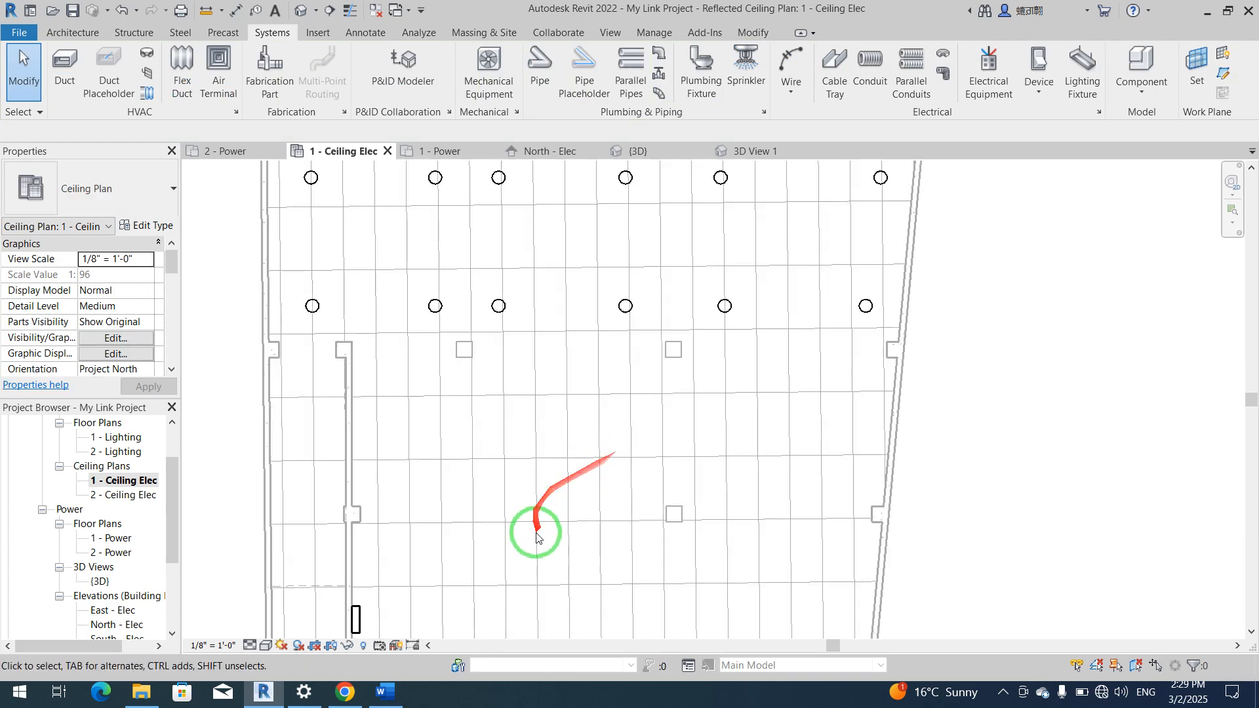
{"action": "scroll", "coordinate": [416, 323], "scroll_direction": "up", "scroll_amount": 1}
{"action": "left_click", "coordinate": [419, 273]}
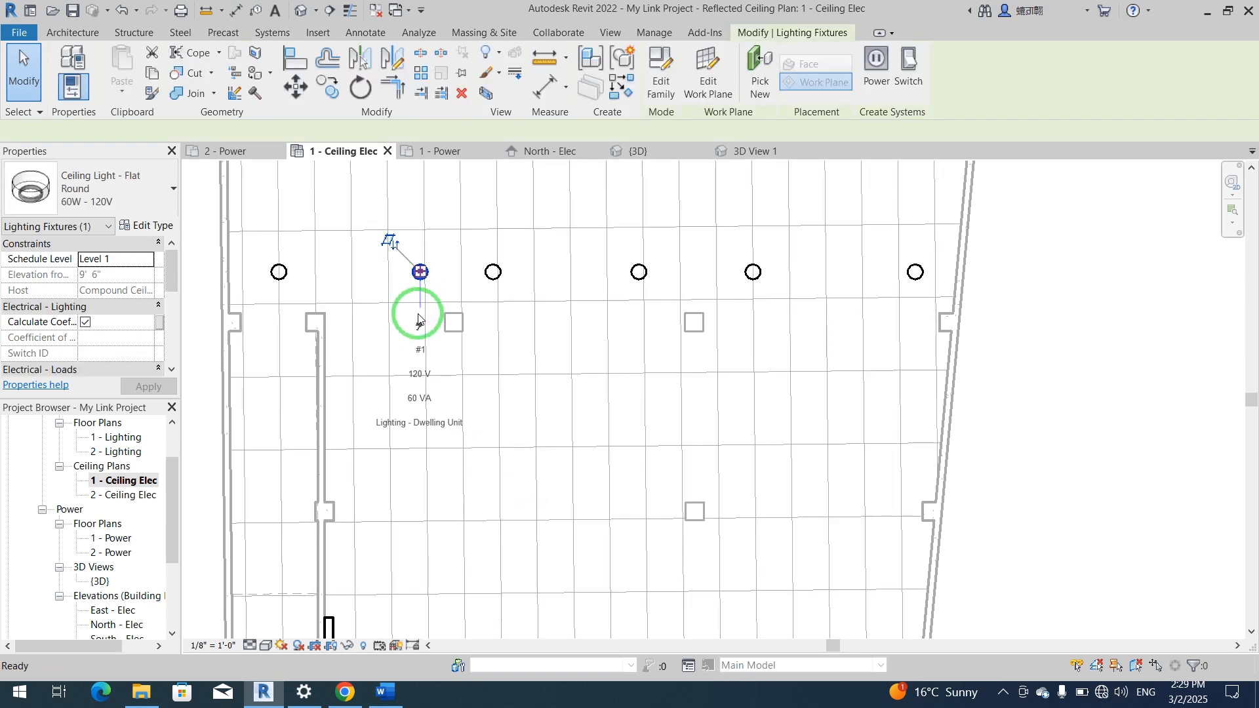
{"action": "key", "text": "c"}
{"action": "key", "text": "s"}
{"action": "left_click", "coordinate": [795, 74]}
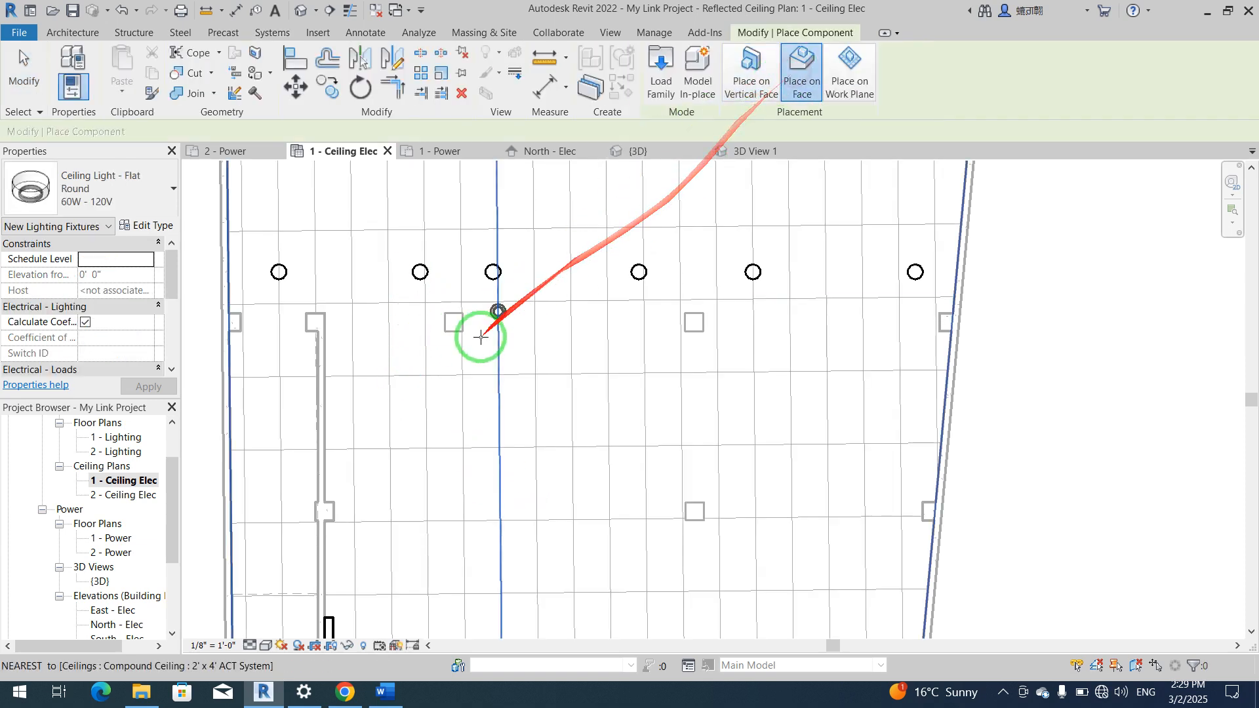
{"action": "left_click", "coordinate": [406, 378]}
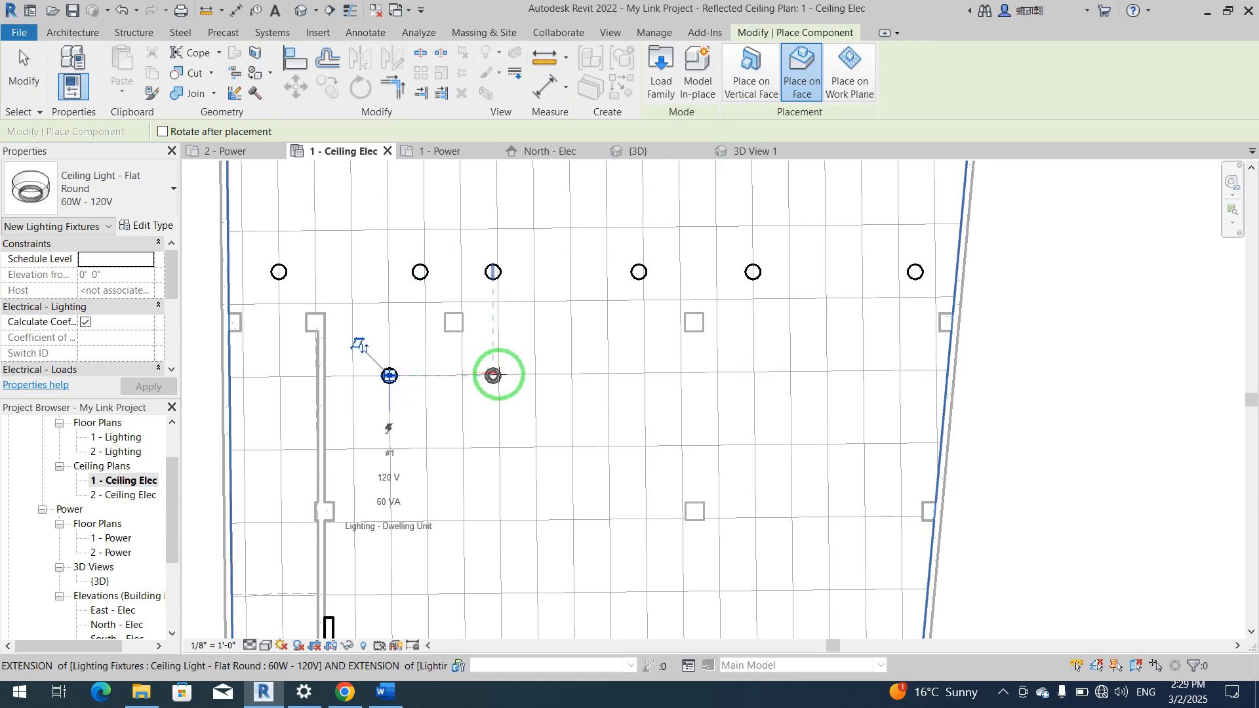
{"action": "left_click", "coordinate": [494, 375]}
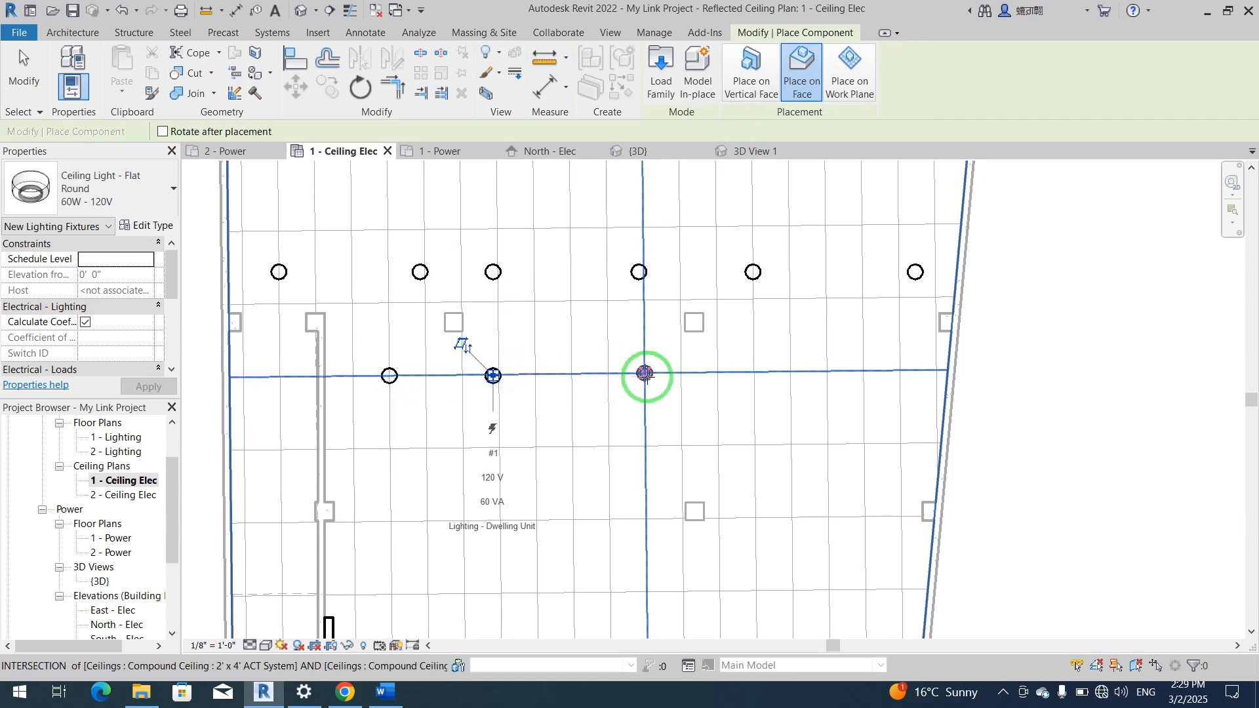
{"action": "left_click", "coordinate": [645, 375]}
{"action": "left_click", "coordinate": [753, 376]}
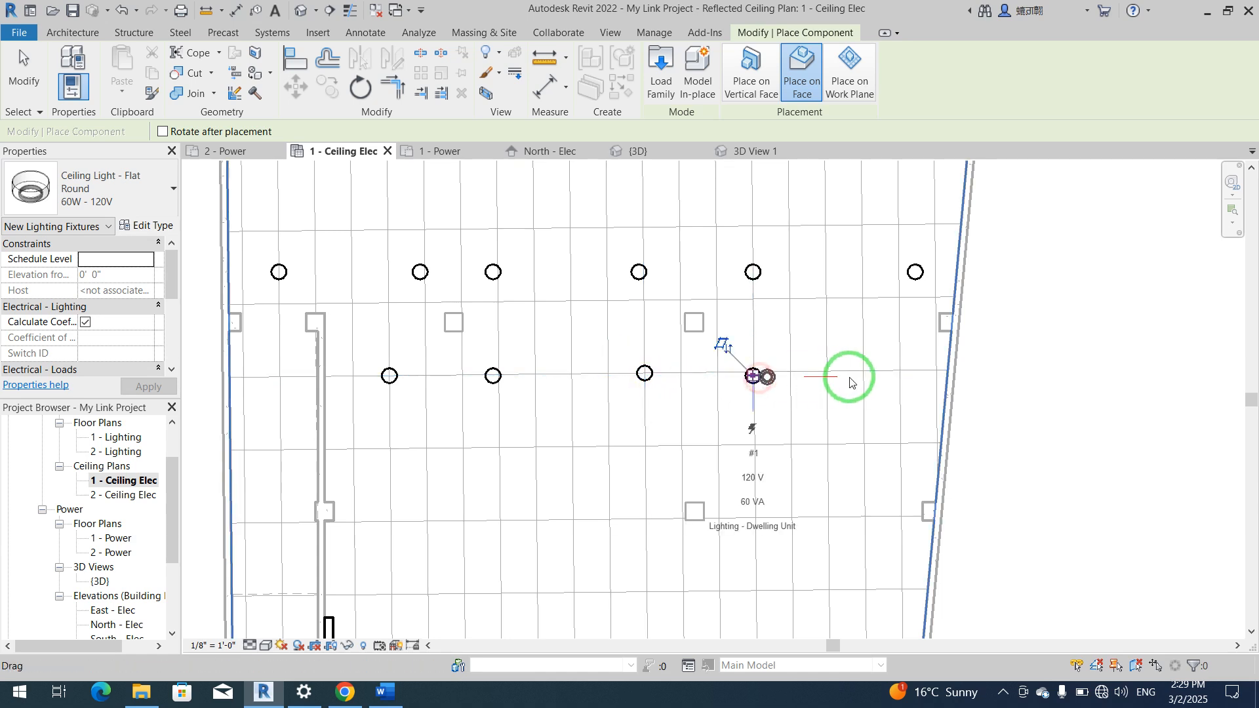
{"action": "left_click", "coordinate": [901, 374]}
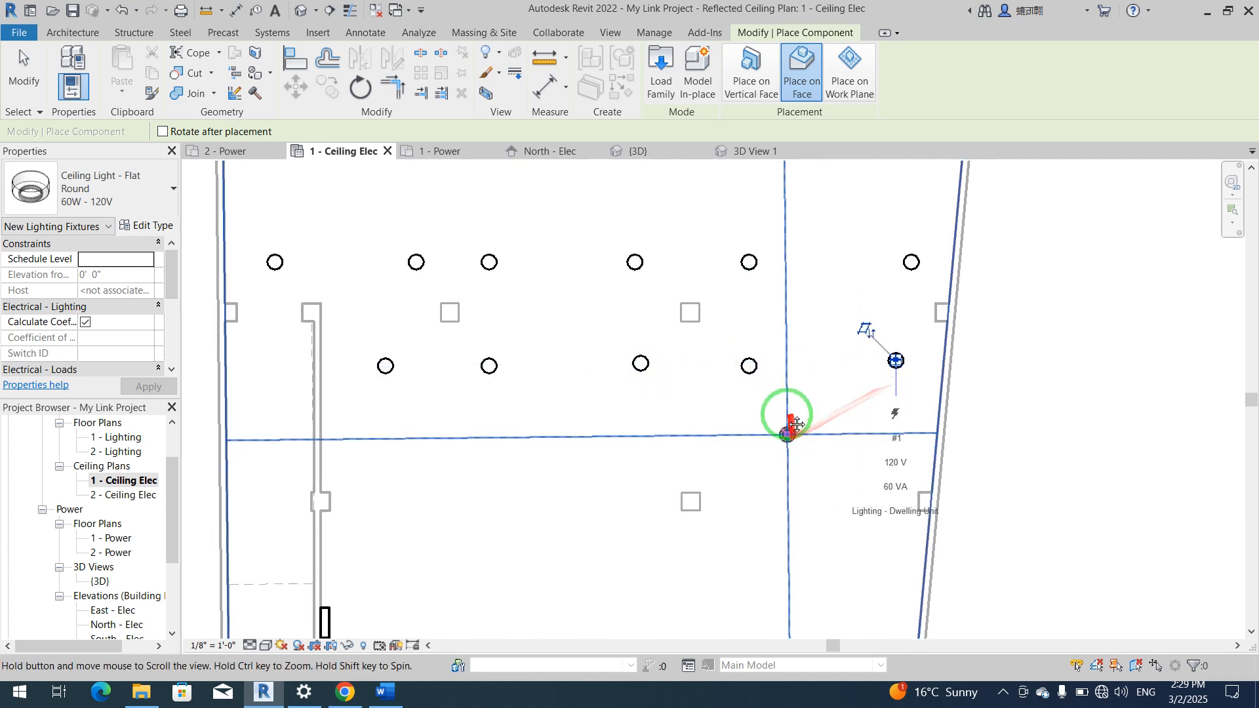
Step: Place a sixth row of five flat round ceiling lights near the lower wall, roughly aligned with the row above
{"action": "middle_click_drag", "start_coordinate": [786, 422], "coordinate": [856, 343]}
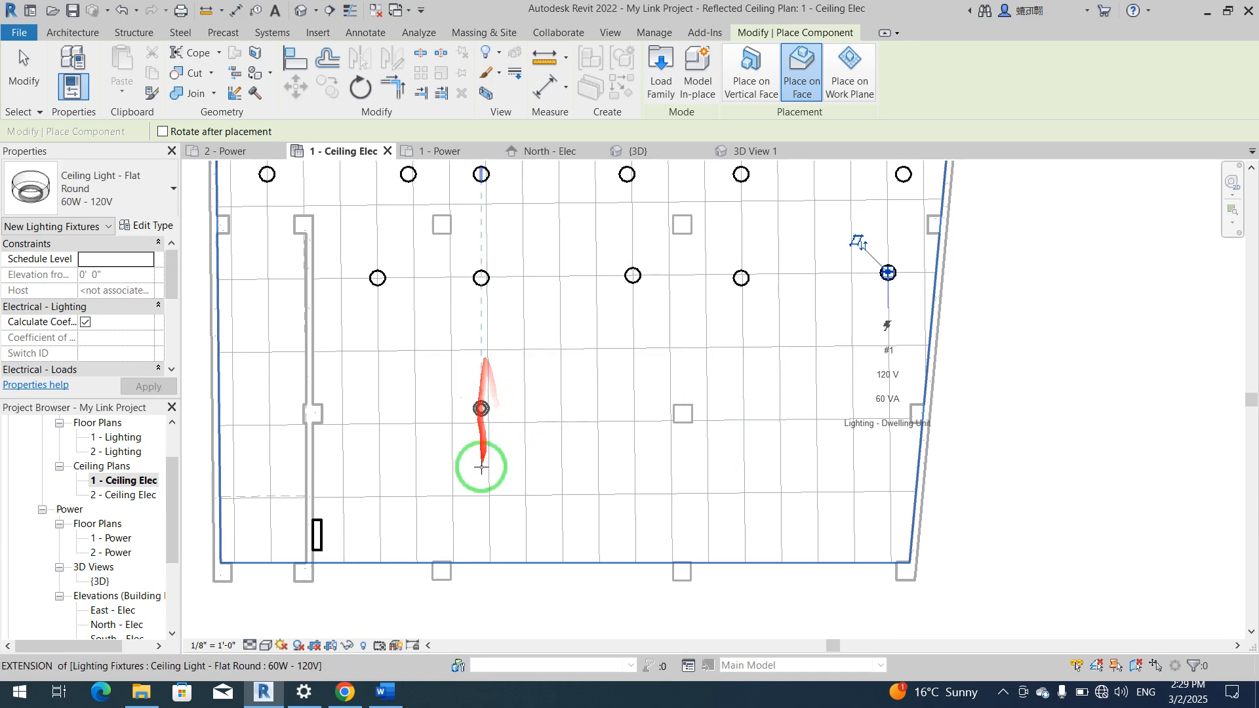
{"action": "left_click", "coordinate": [380, 496]}
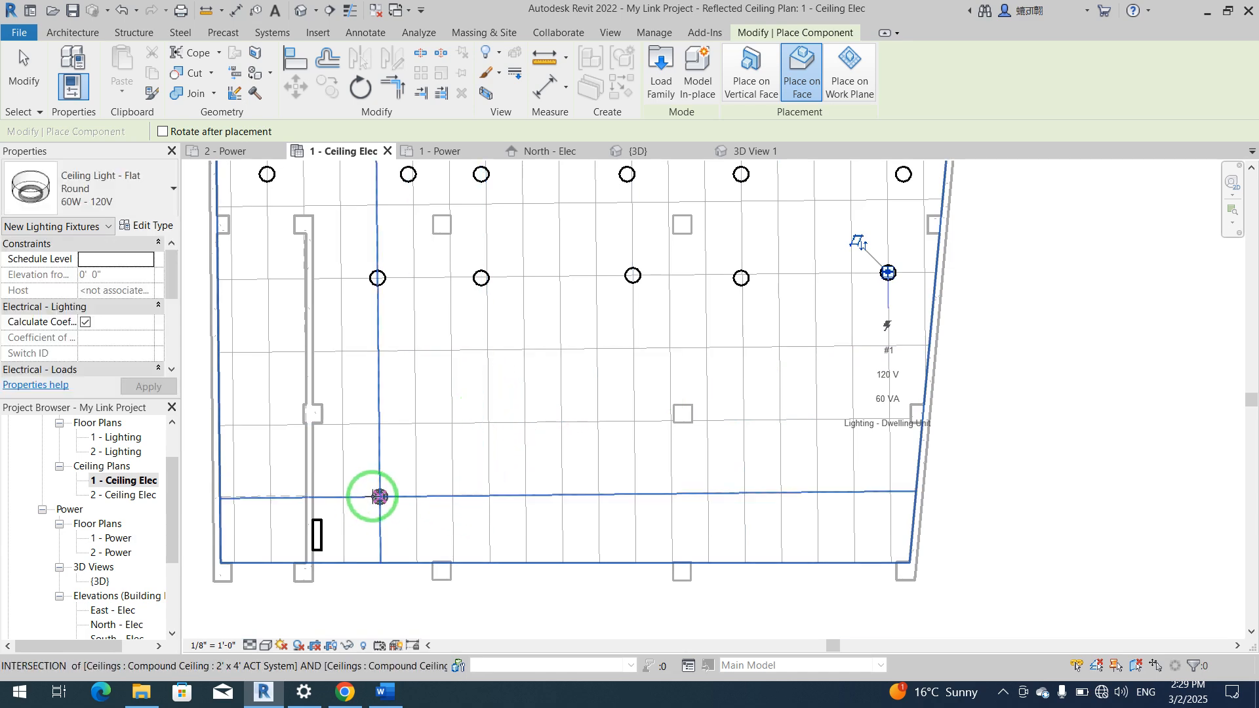
{"action": "left_click", "coordinate": [481, 496]}
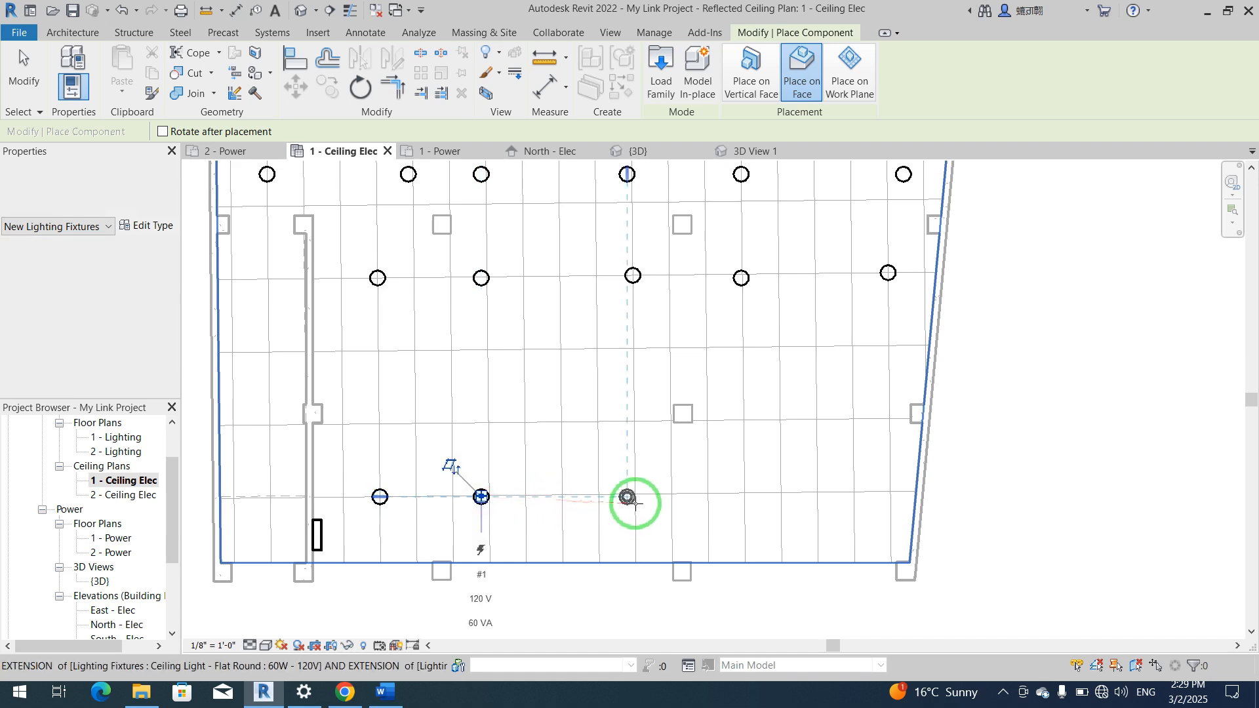
{"action": "left_click", "coordinate": [634, 502]}
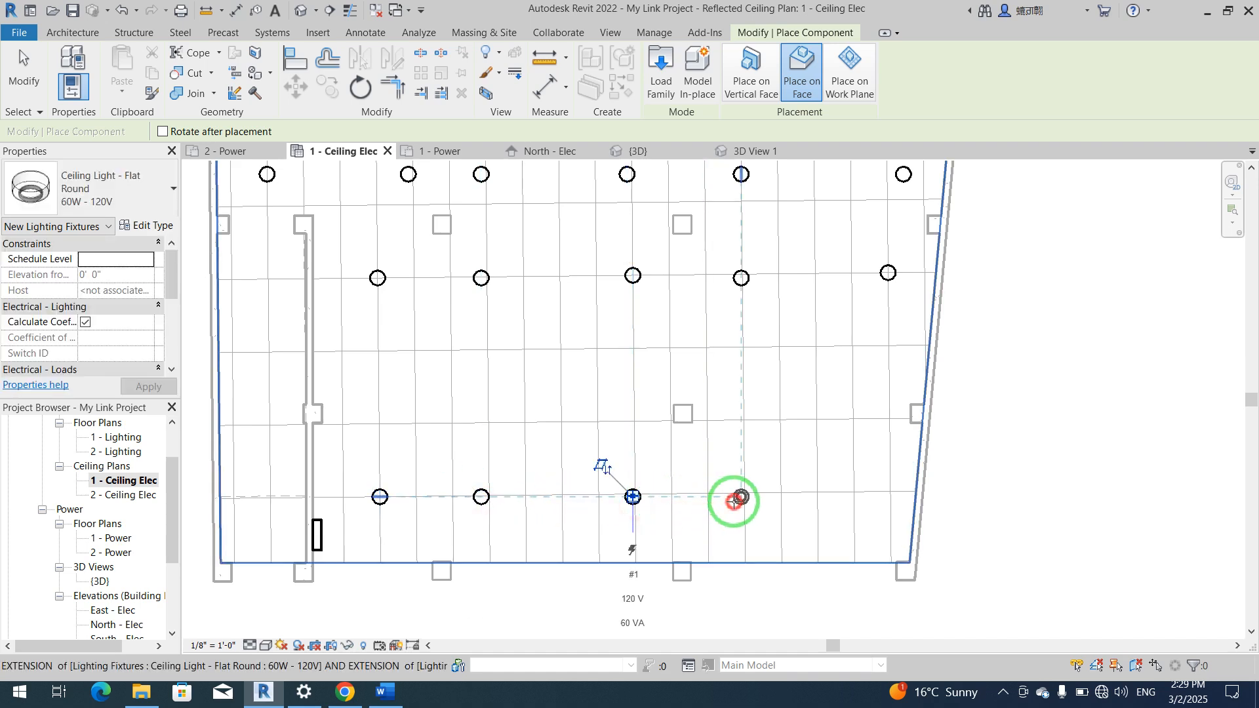
{"action": "left_click", "coordinate": [885, 497]}
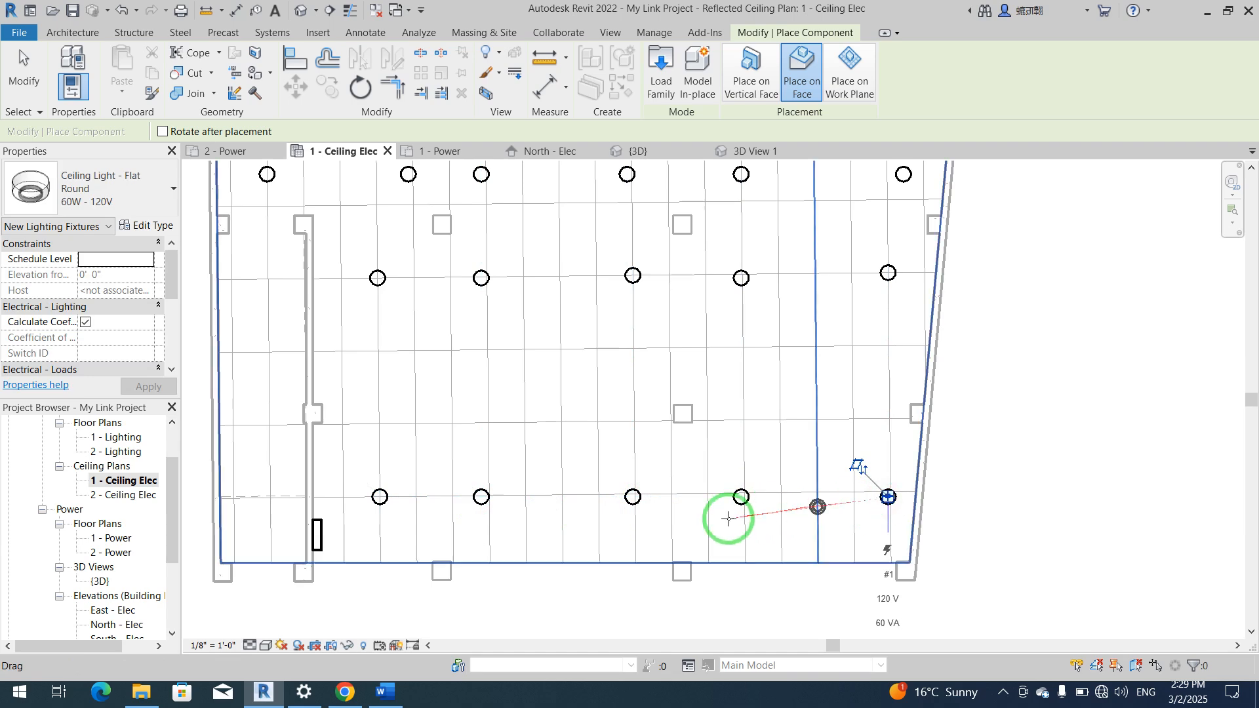
{"action": "scroll", "coordinate": [729, 516], "scroll_direction": "down", "scroll_amount": 4}
{"action": "middle_click_drag", "start_coordinate": [846, 461], "coordinate": [820, 444]}
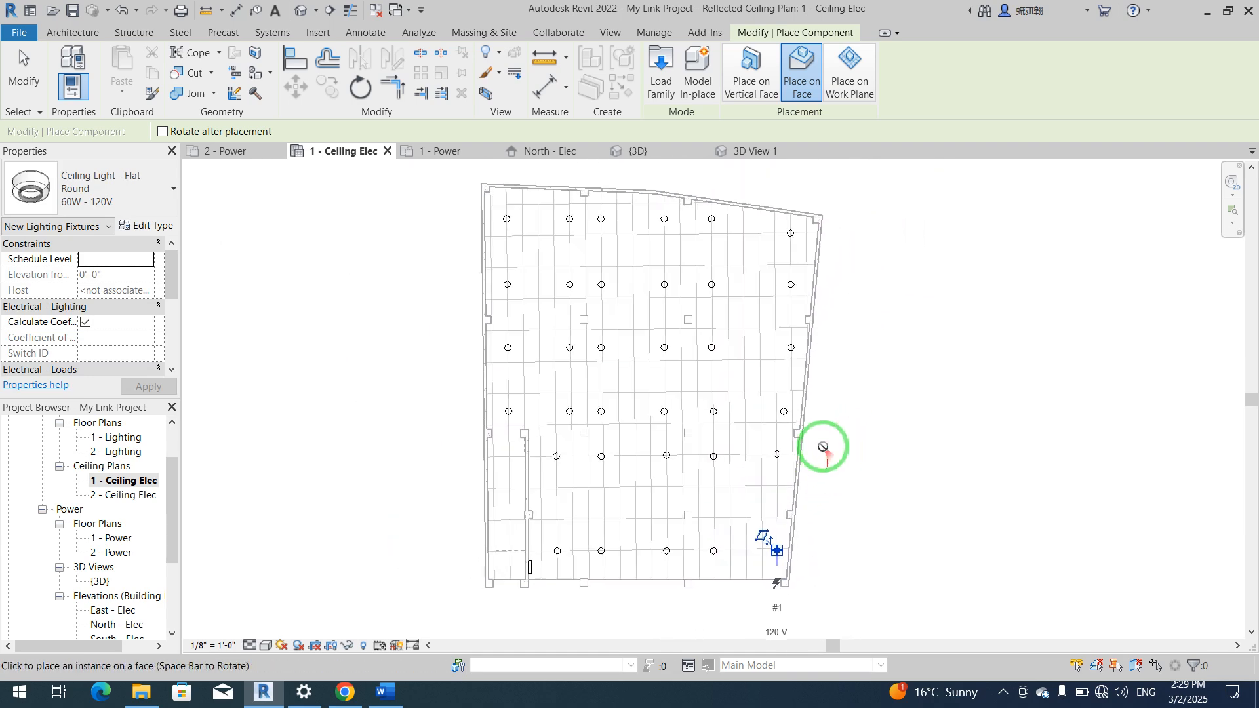
{"action": "key", "text": "Escape"}
{"action": "key", "text": "Escape"}
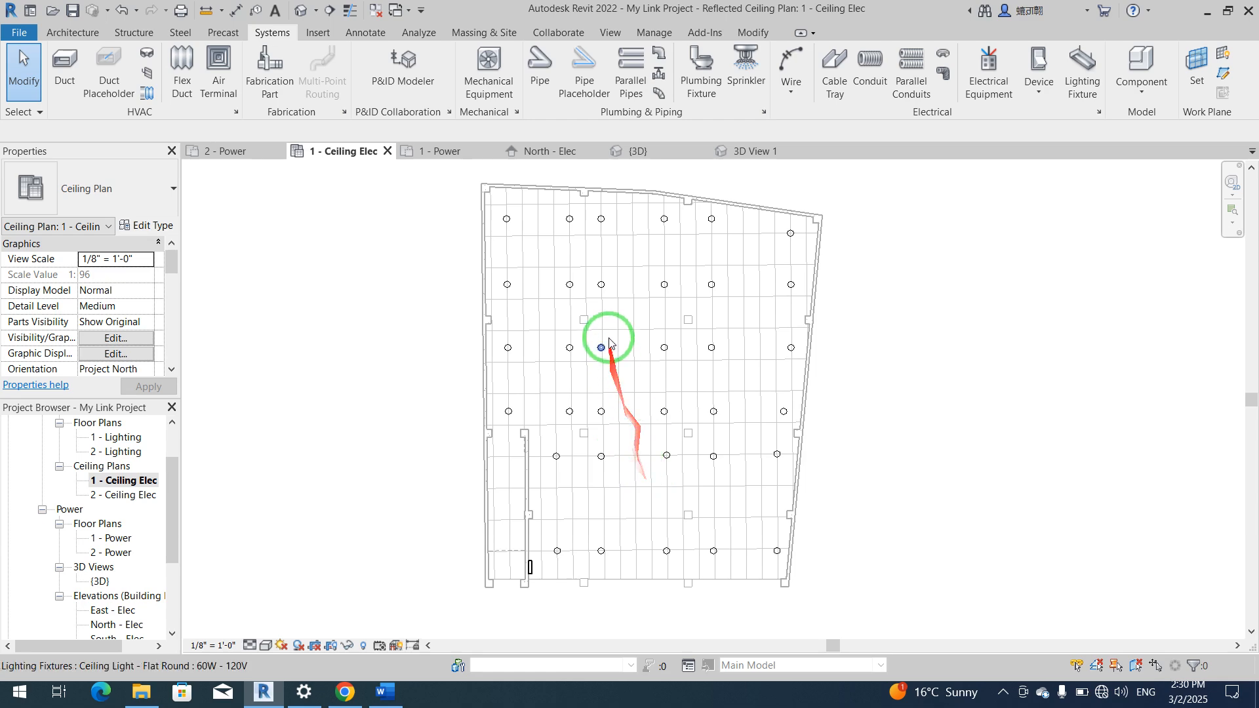
Step: Set the Ballast Voltage of the flat round ceiling light type to 220 V
{"action": "scroll", "coordinate": [600, 196], "scroll_direction": "up", "scroll_amount": 1}
{"action": "left_click", "coordinate": [492, 223]}
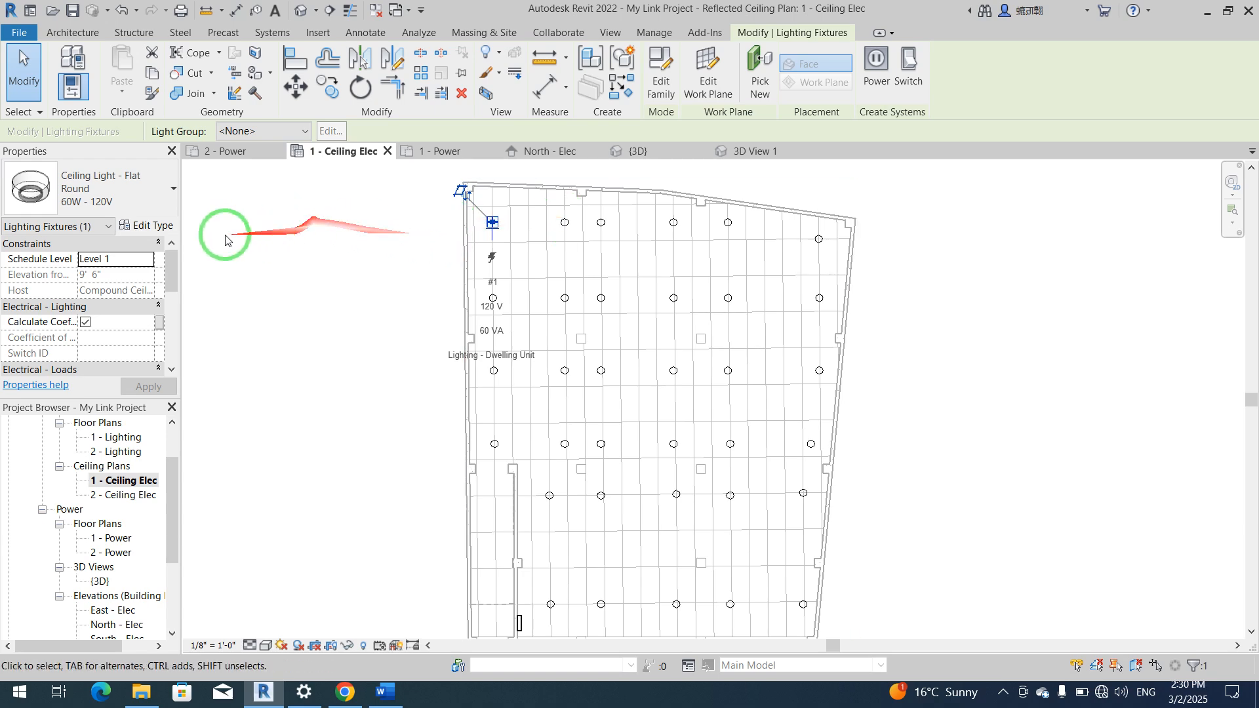
{"action": "left_click", "coordinate": [148, 225]}
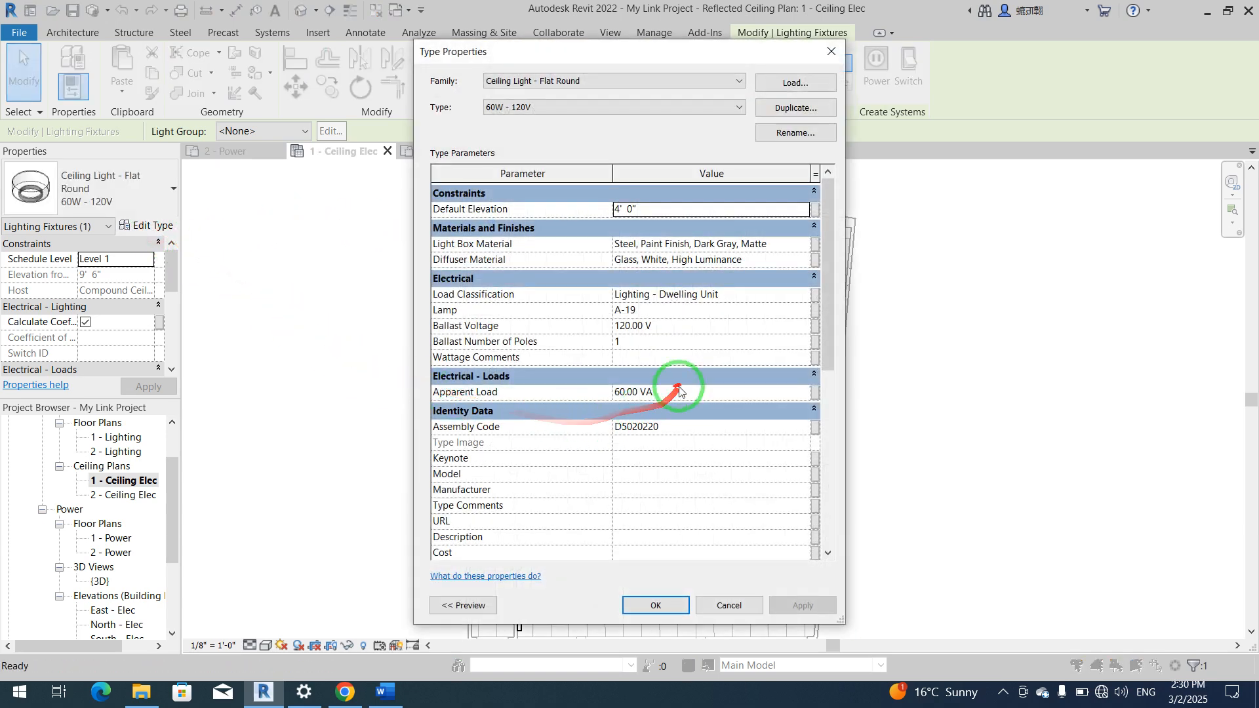
{"action": "left_click", "coordinate": [626, 327]}
{"action": "left_click_drag", "start_coordinate": [621, 325], "coordinate": [611, 337]}
{"action": "type", "text": "2"}
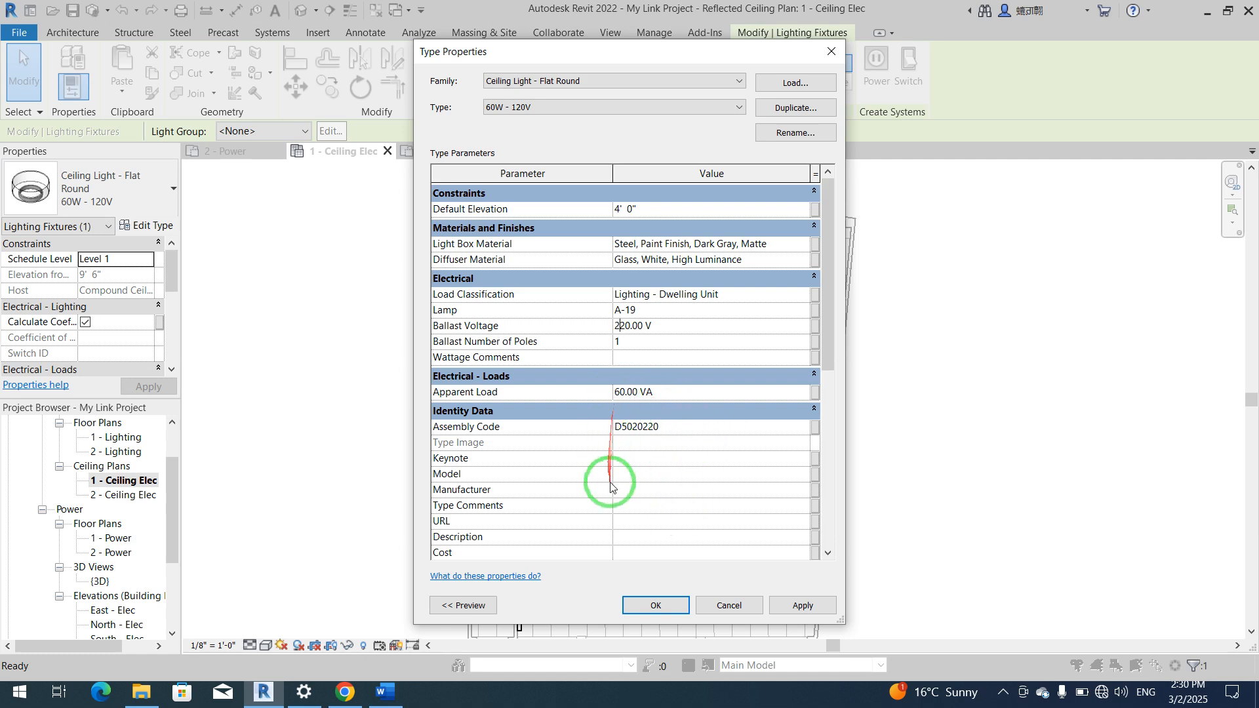
{"action": "left_click", "coordinate": [803, 605]}
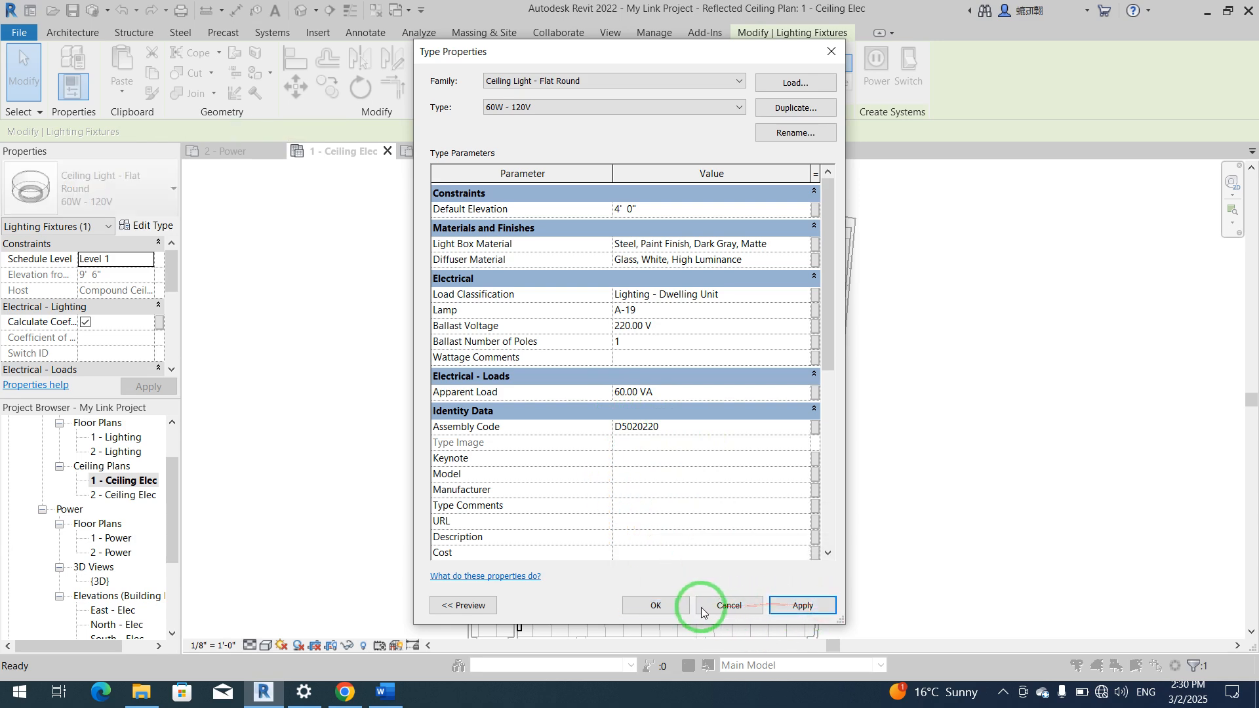
{"action": "left_click", "coordinate": [656, 605]}
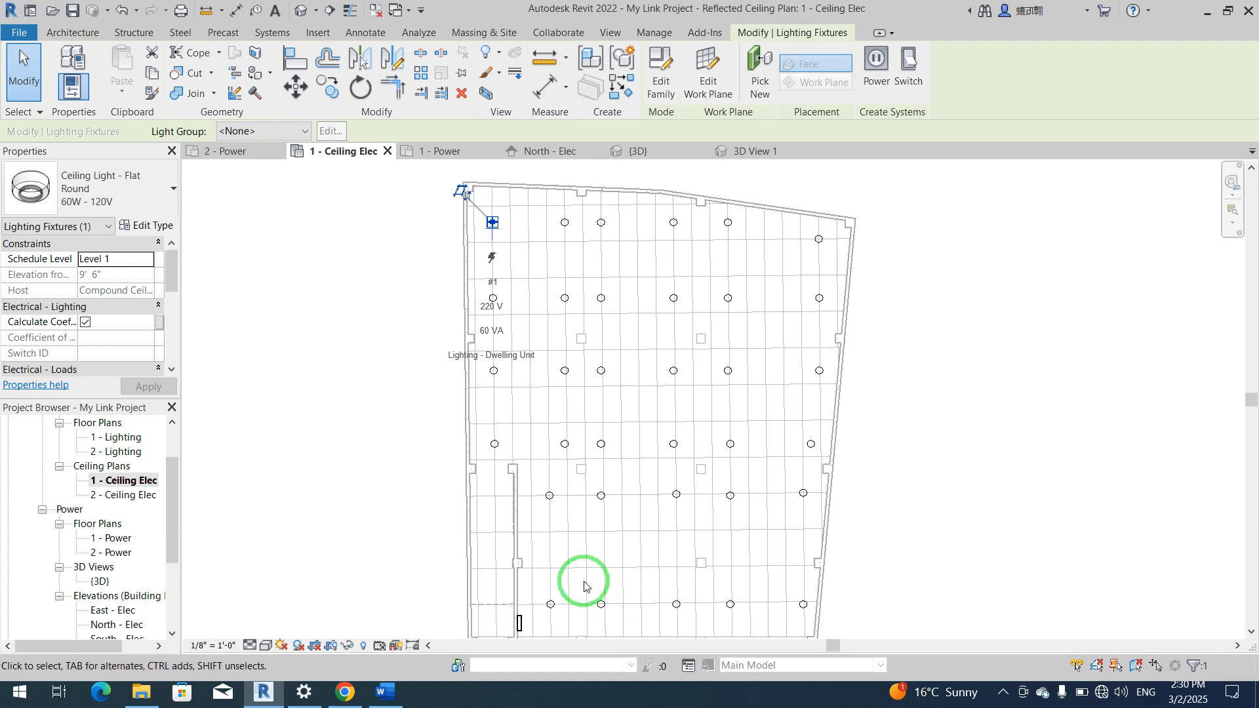
Step: Rename the flat round ceiling light type to 60W - 220V
{"action": "left_click", "coordinate": [147, 225]}
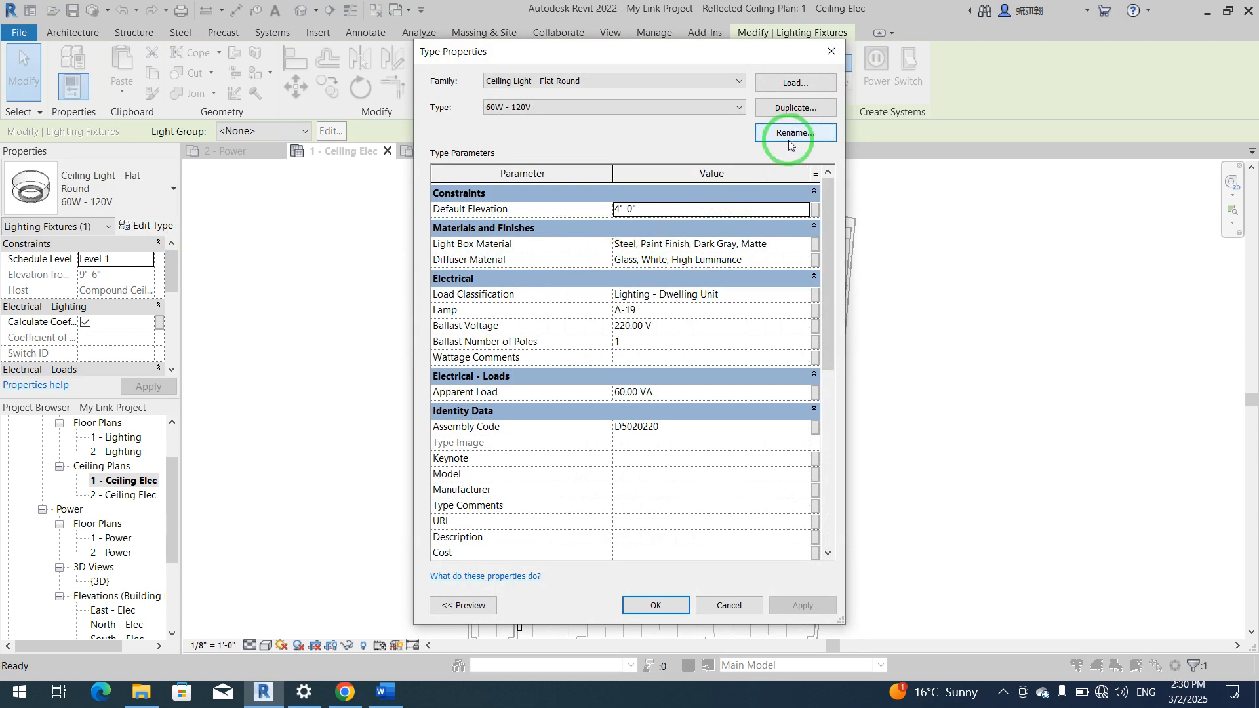
{"action": "left_click", "coordinate": [793, 134]}
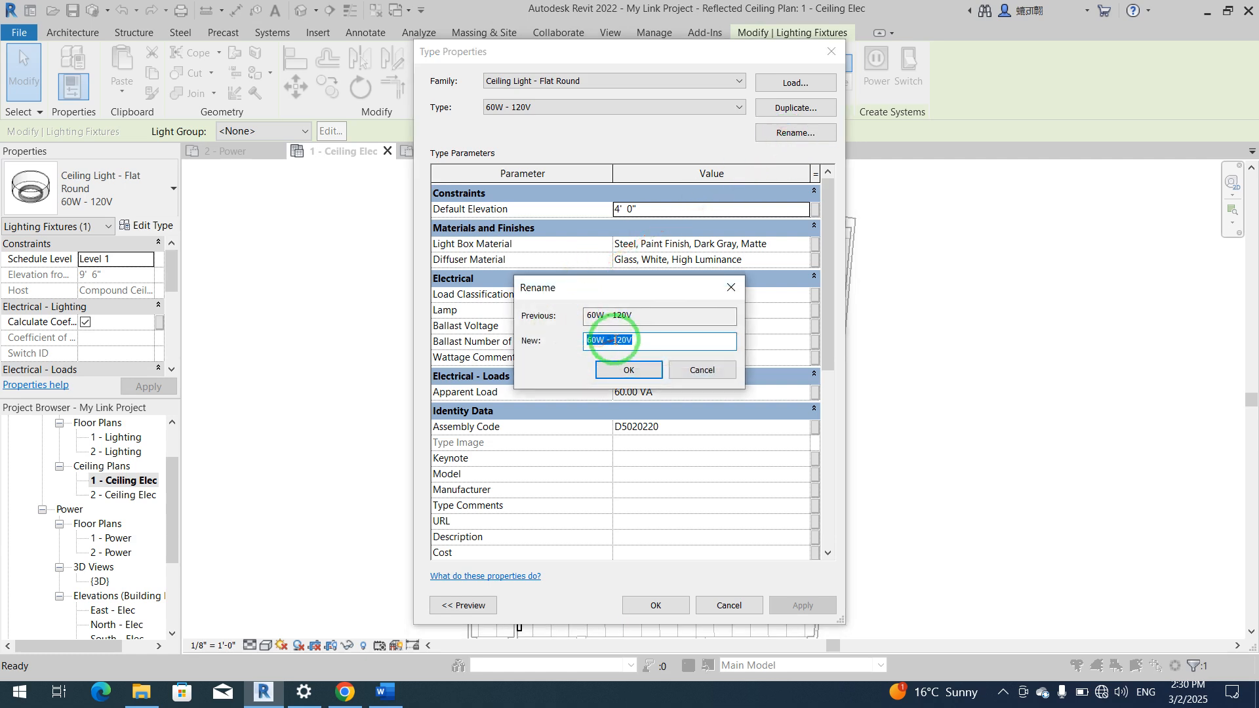
{"action": "left_click", "coordinate": [701, 369]}
{"action": "left_click", "coordinate": [802, 138]}
{"action": "left_click", "coordinate": [616, 341]}
{"action": "left_click_drag", "start_coordinate": [615, 341], "coordinate": [613, 341]}
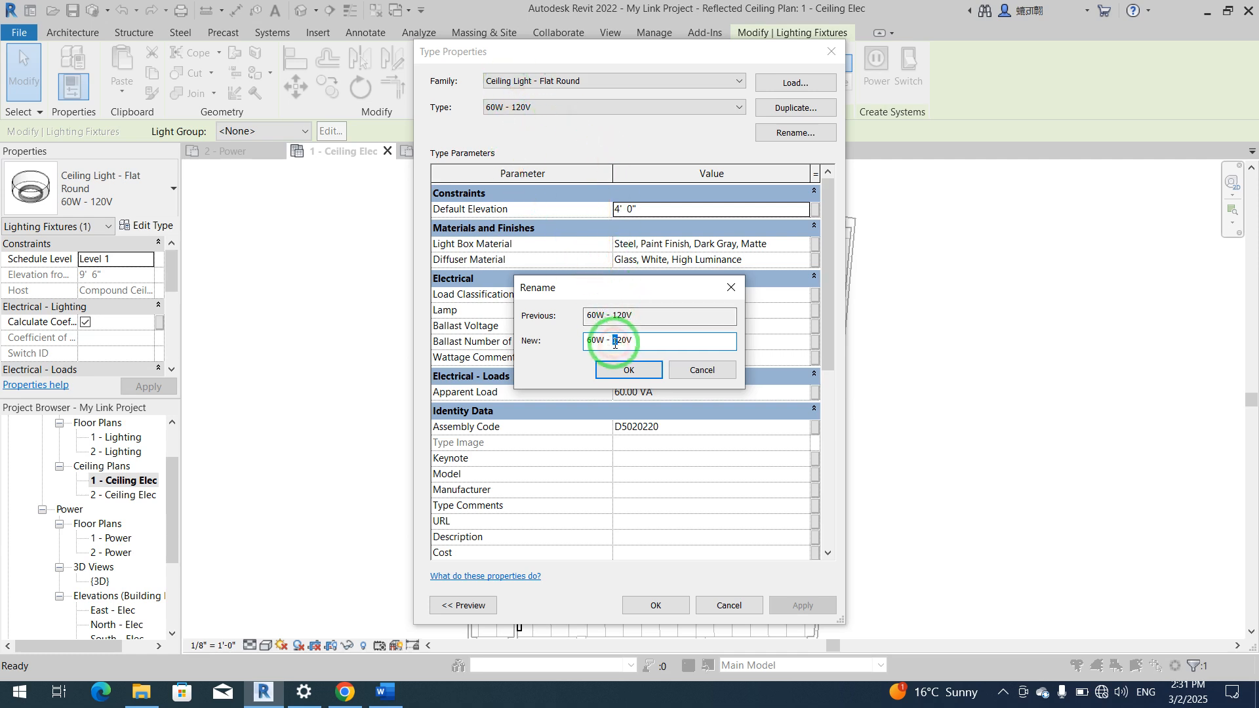
{"action": "type", "text": "2"}
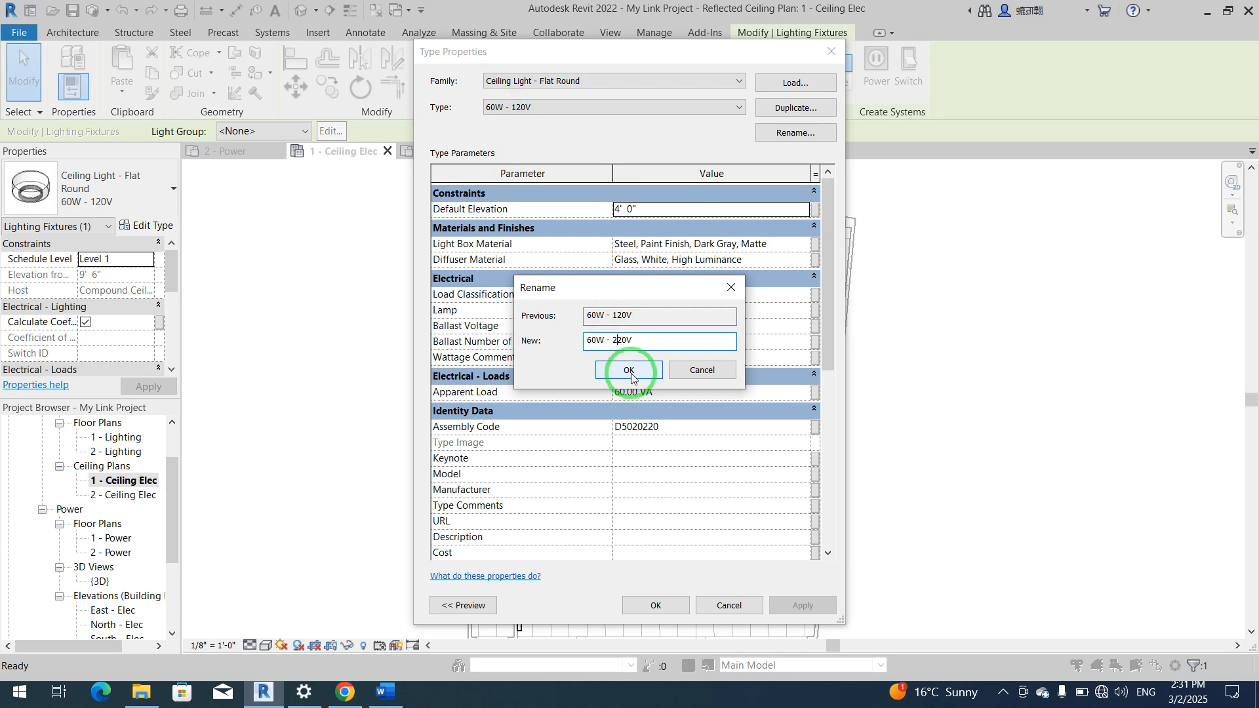
{"action": "left_click", "coordinate": [629, 371]}
{"action": "left_click", "coordinate": [669, 604]}
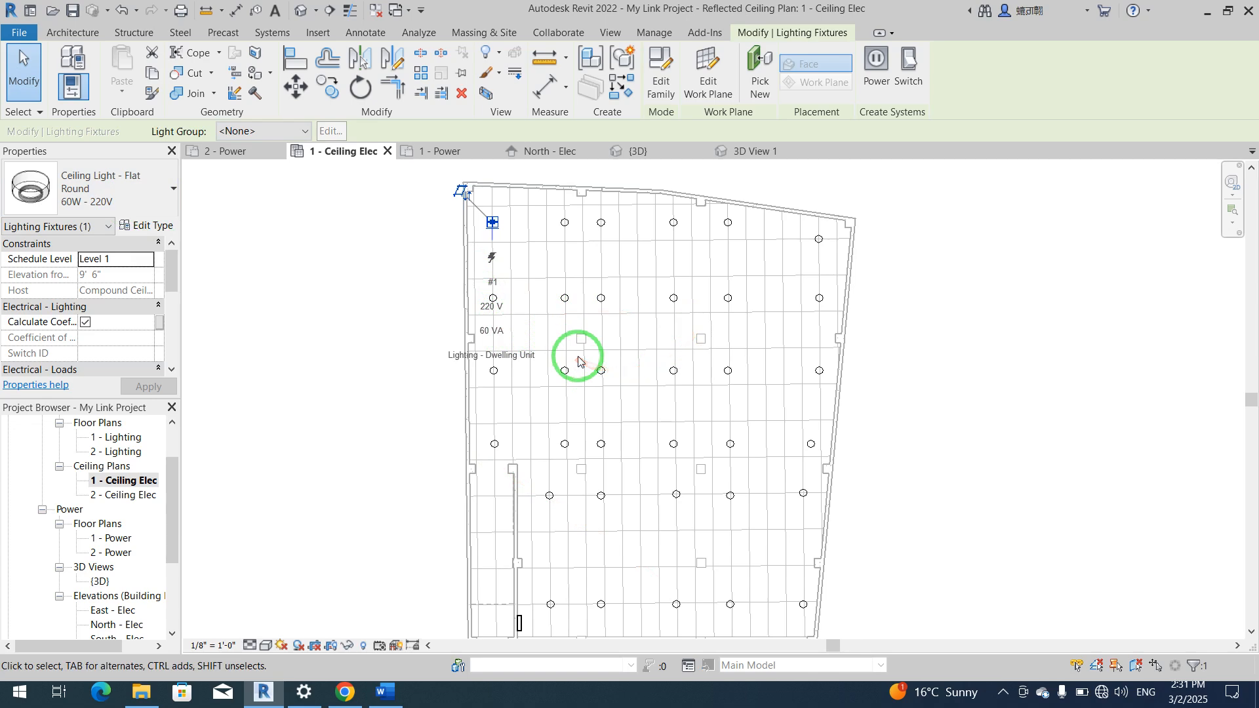
{"action": "left_click", "coordinate": [457, 328]}
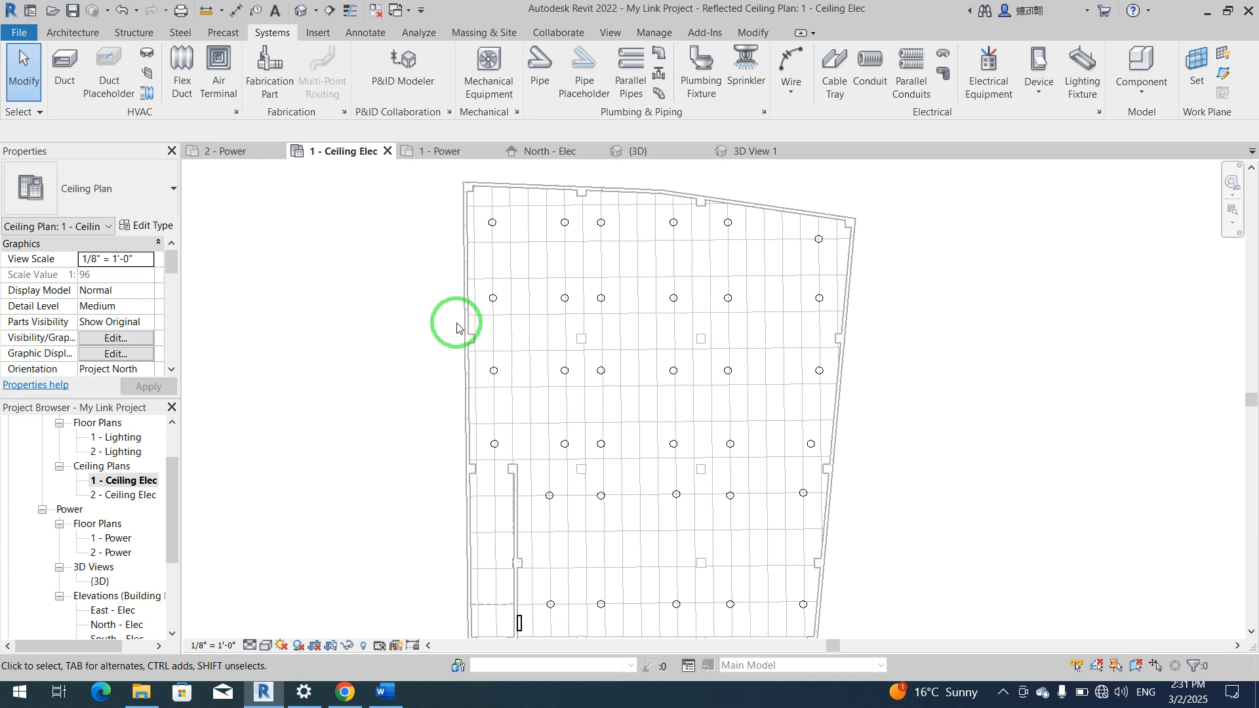
Step: Create a power circuit from the flat round ceiling light in the upper-left corner of the plan
{"action": "middle_click_drag", "start_coordinate": [736, 360], "coordinate": [823, 356]}
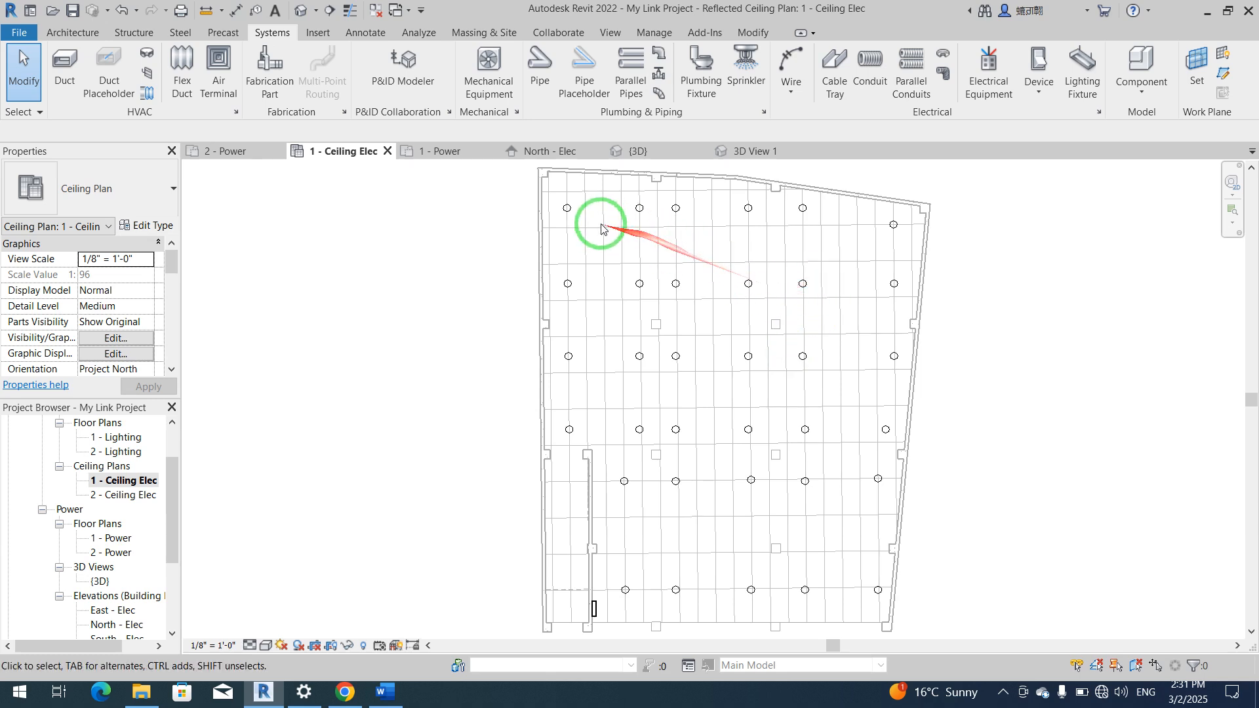
{"action": "left_click", "coordinate": [572, 213]}
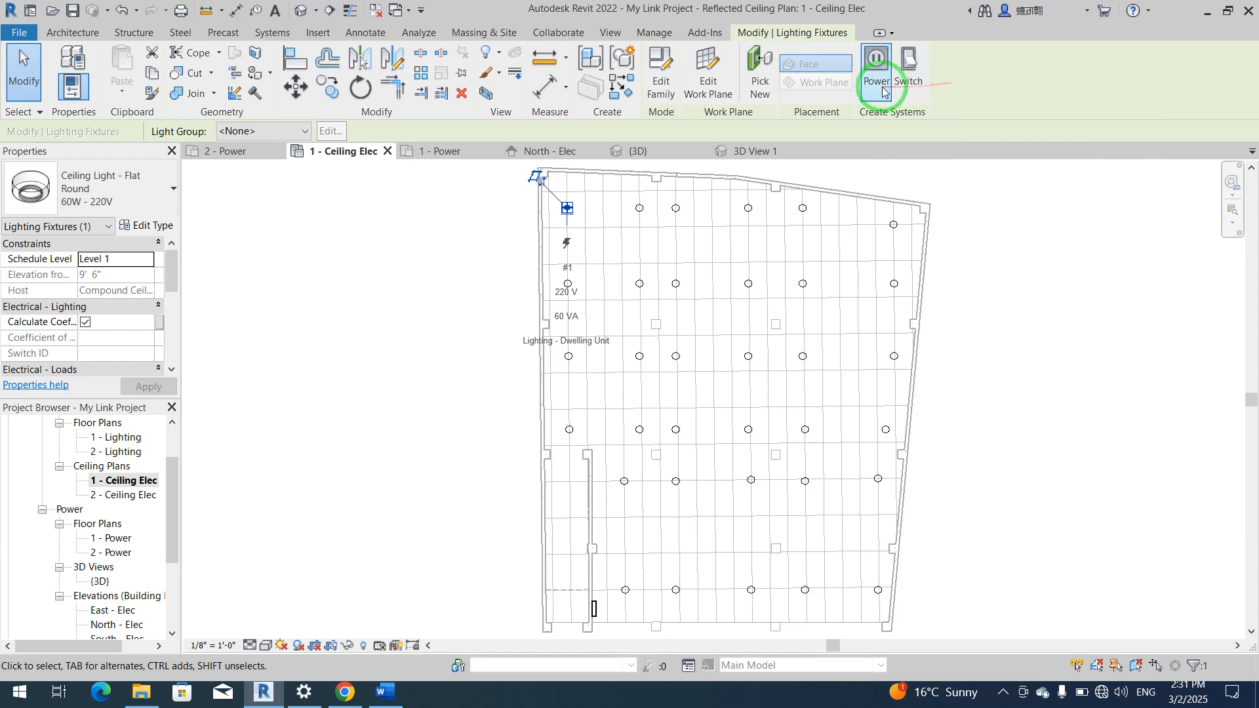
{"action": "left_click", "coordinate": [879, 90]}
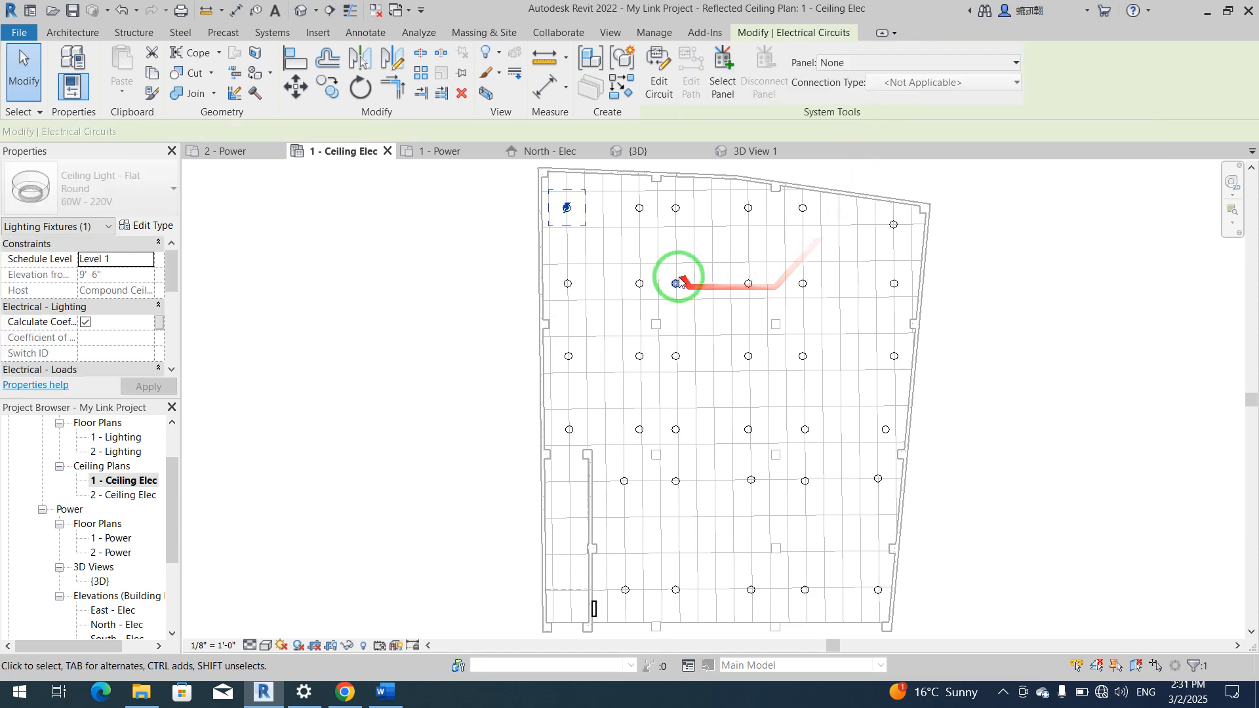
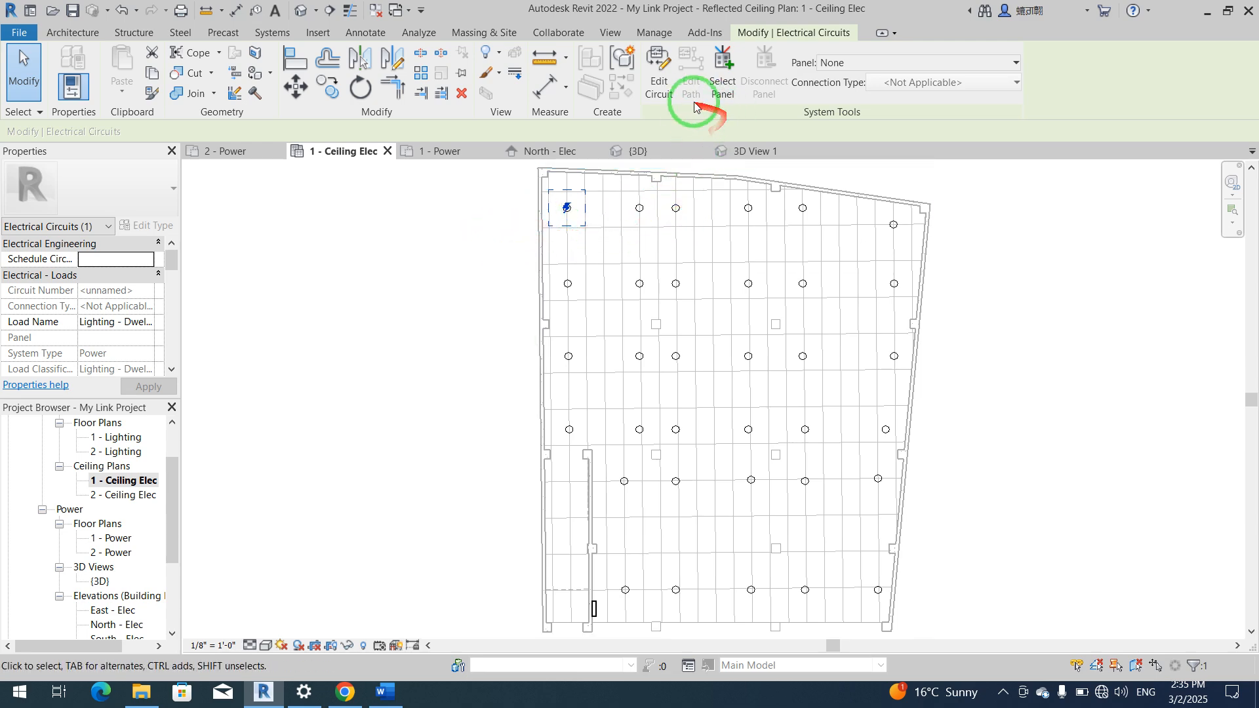
Step: Edit the new circuit and add the other five ceiling lights of the topmost row to it
{"action": "left_click", "coordinate": [660, 76]}
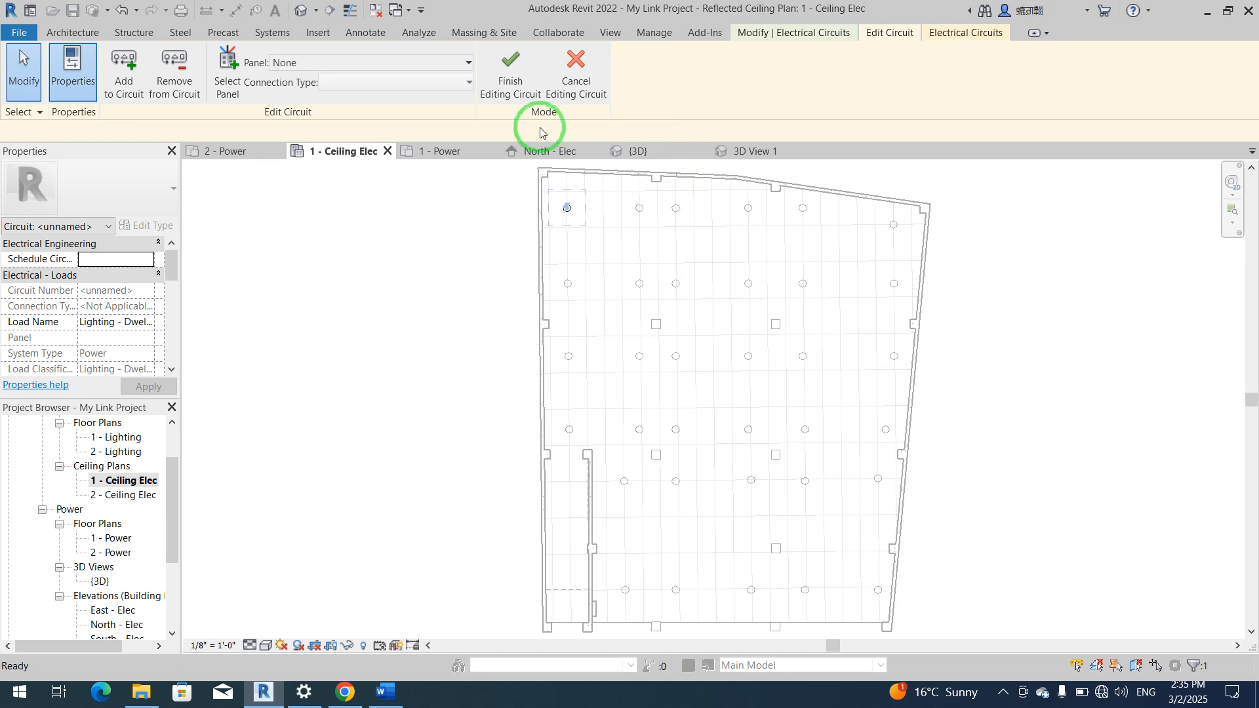
{"action": "left_click", "coordinate": [998, 693]}
{"action": "left_click", "coordinate": [999, 692]}
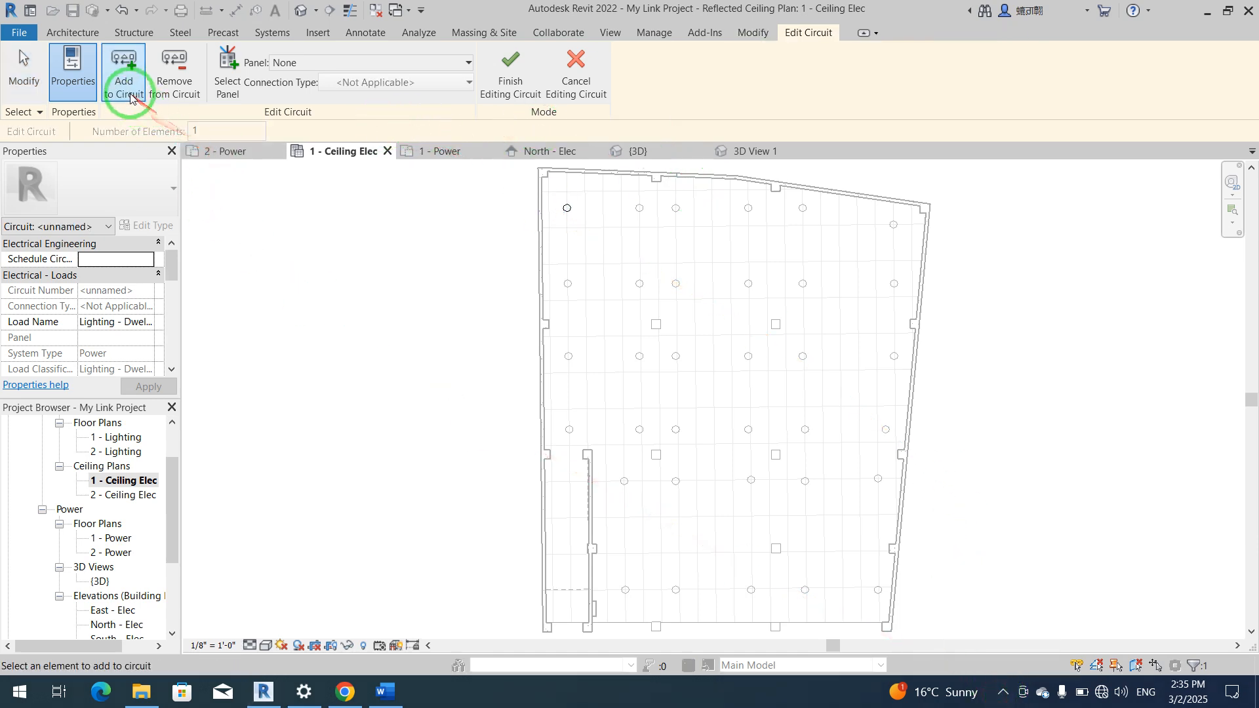
{"action": "left_click", "coordinate": [639, 210]}
{"action": "left_click", "coordinate": [676, 210]}
{"action": "left_click", "coordinate": [749, 209]}
{"action": "left_click", "coordinate": [802, 209]}
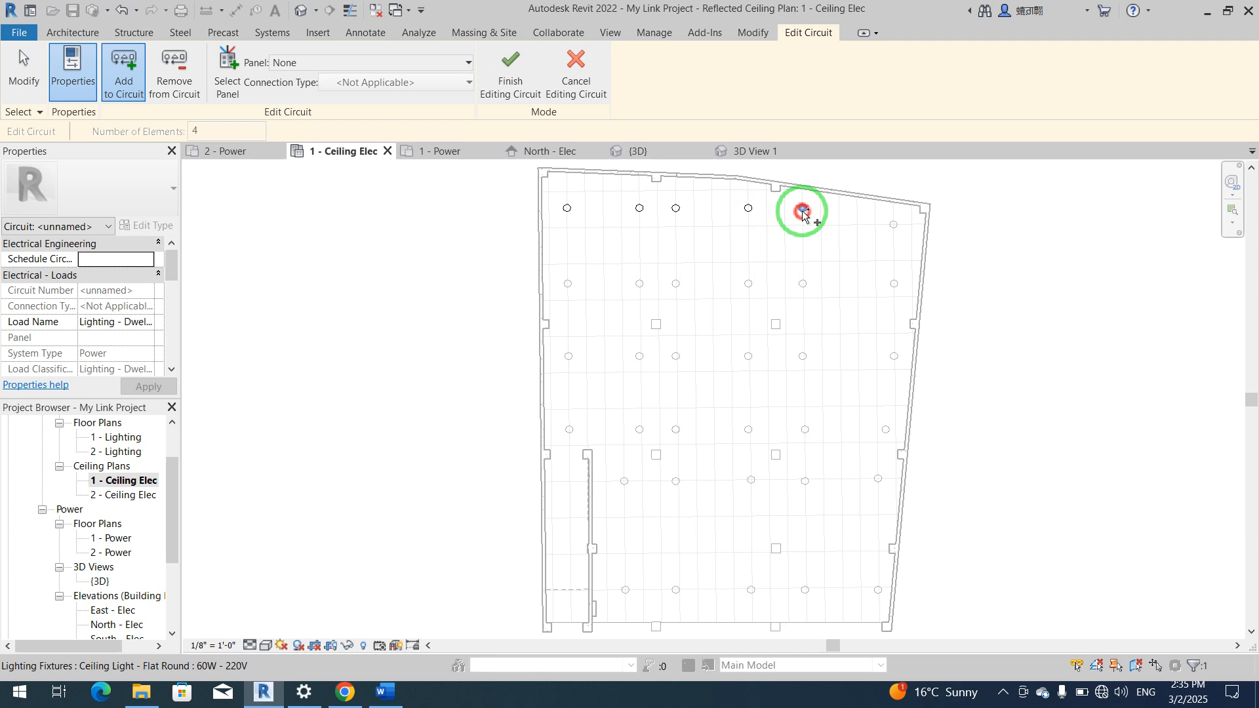
{"action": "left_click", "coordinate": [892, 225]}
Step: Add the ten lights of the two columns nearest the slanted wall, from second to sixth row, to the circuit
{"action": "left_click", "coordinate": [893, 284]}
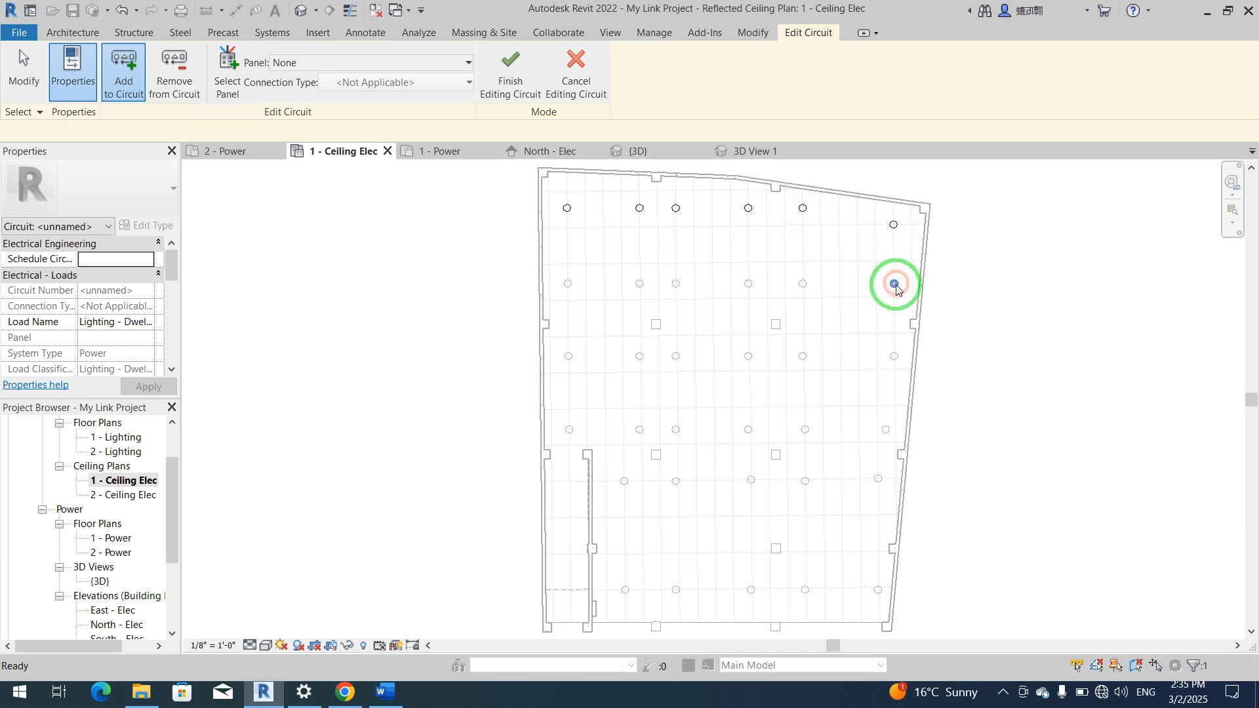
{"action": "left_click", "coordinate": [893, 356]}
{"action": "left_click", "coordinate": [885, 429]}
{"action": "left_click", "coordinate": [877, 479]}
{"action": "left_click", "coordinate": [878, 590]}
{"action": "left_click", "coordinate": [805, 590]}
{"action": "left_click", "coordinate": [804, 482]}
{"action": "left_click", "coordinate": [805, 430]}
{"action": "left_click", "coordinate": [802, 356]}
{"action": "left_click", "coordinate": [802, 283]}
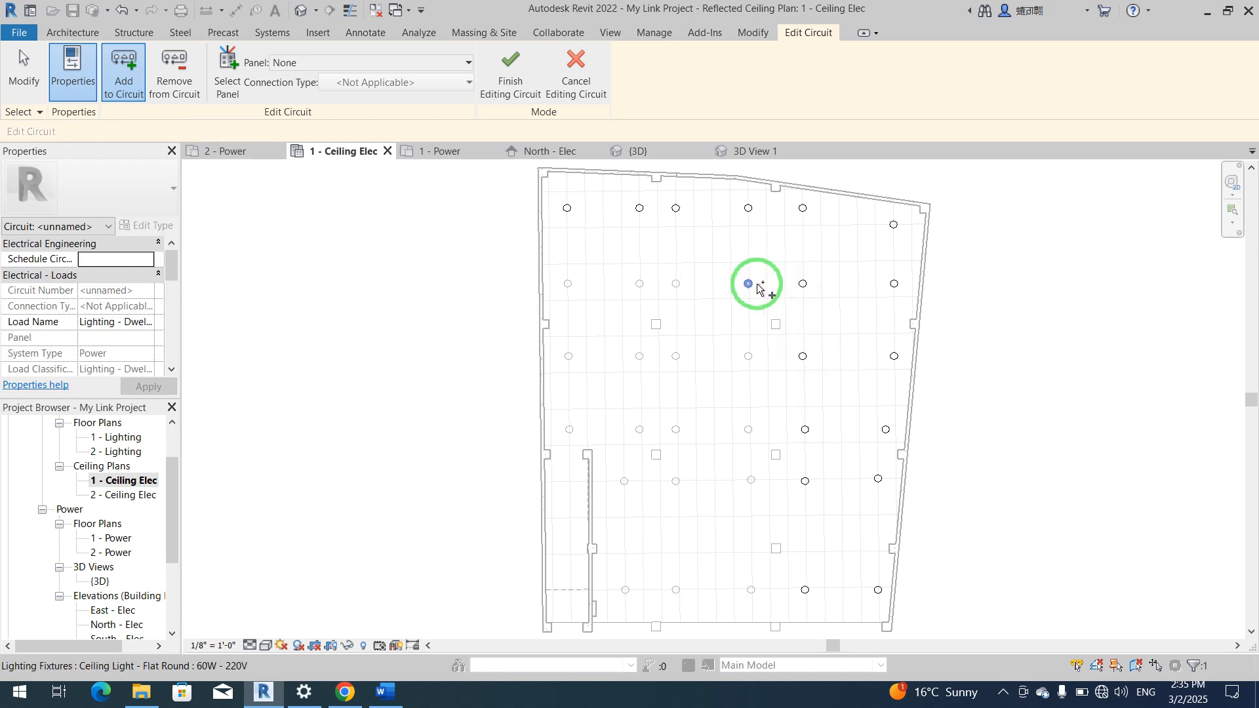
Step: Add the ten lights of the two middle columns, from second to sixth row, to the circuit
{"action": "left_click", "coordinate": [748, 283]}
{"action": "left_click", "coordinate": [748, 356]}
{"action": "left_click", "coordinate": [748, 430]}
{"action": "left_click", "coordinate": [751, 481]}
{"action": "left_click", "coordinate": [751, 589]}
{"action": "left_click", "coordinate": [676, 589]}
{"action": "left_click", "coordinate": [675, 481]}
{"action": "left_click", "coordinate": [675, 430]}
{"action": "left_click", "coordinate": [675, 356]}
{"action": "left_click", "coordinate": [675, 284]}
Step: Add the eight remaining lights, in the second column, beside the inner partition and along the left wall, to the circuit
{"action": "left_click", "coordinate": [640, 283]}
{"action": "left_click", "coordinate": [640, 356]}
{"action": "left_click", "coordinate": [645, 430]}
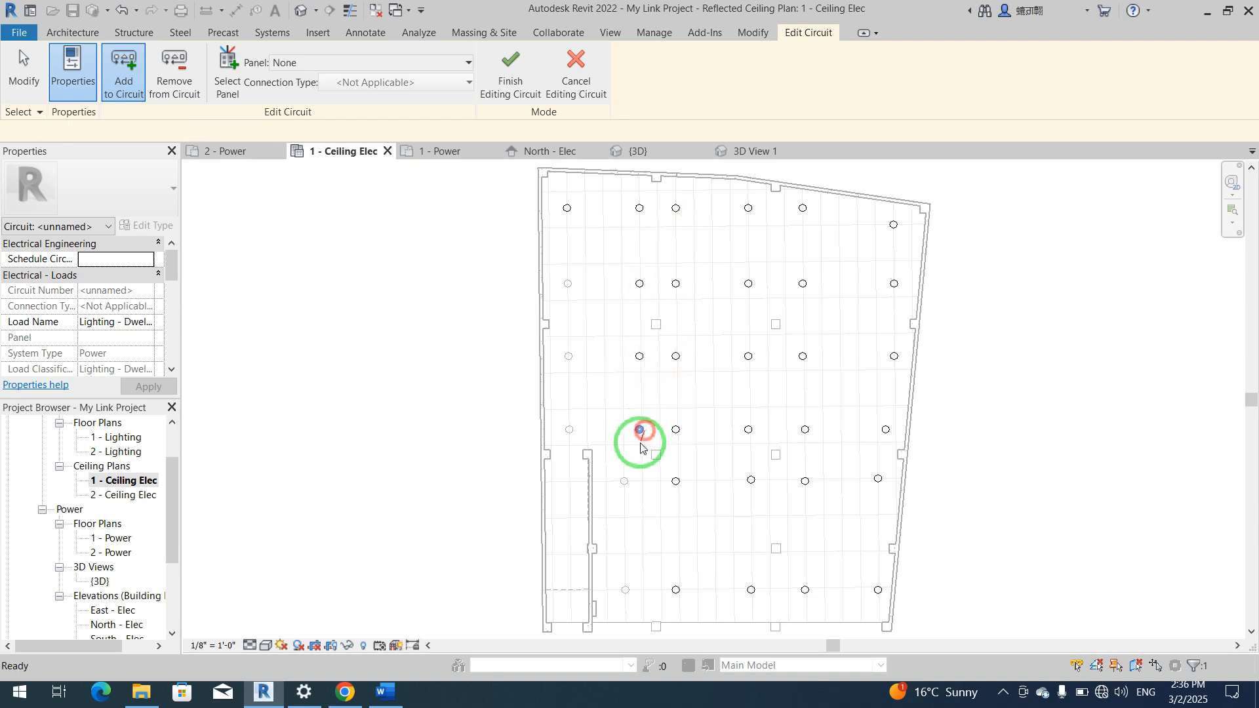
{"action": "left_click", "coordinate": [623, 481]}
{"action": "left_click", "coordinate": [624, 589]}
{"action": "left_click", "coordinate": [569, 429]}
{"action": "left_click", "coordinate": [569, 357]}
{"action": "left_click", "coordinate": [568, 284]}
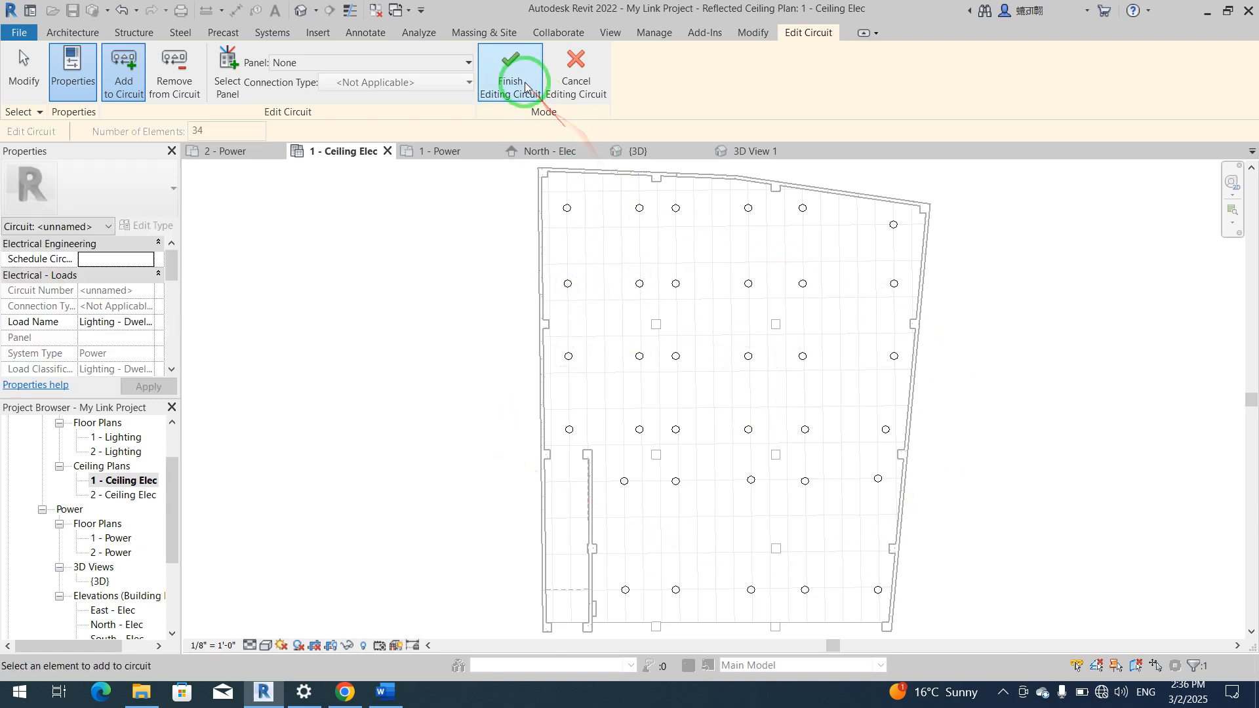
Step: Assign the lighting circuit to panel SP1 and finish editing the circuit
{"action": "left_click", "coordinate": [398, 62]}
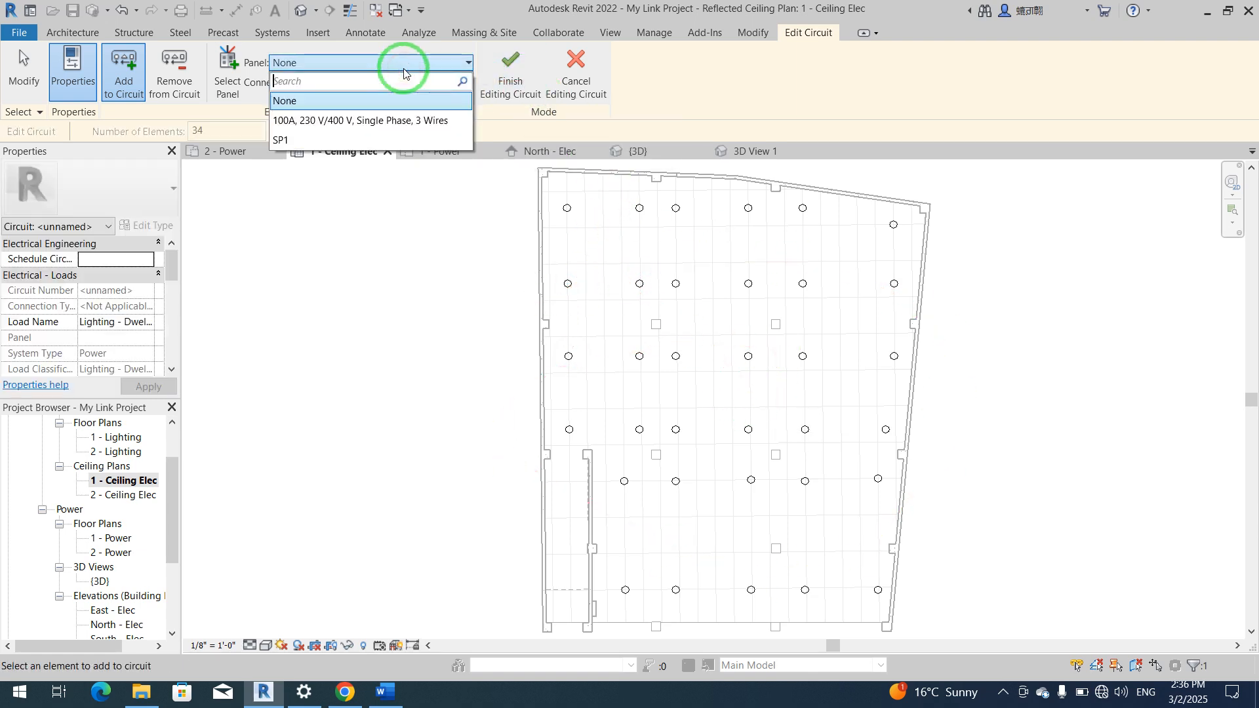
{"action": "left_click", "coordinate": [321, 141]}
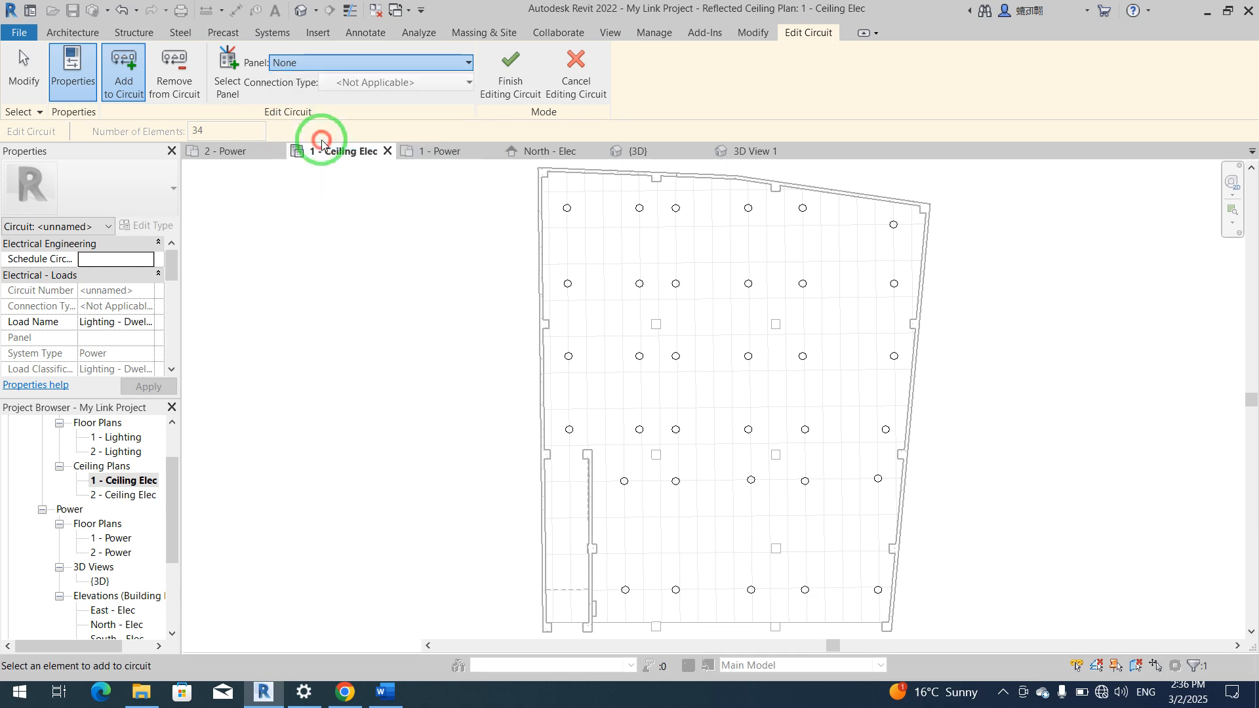
{"action": "left_click", "coordinate": [508, 82]}
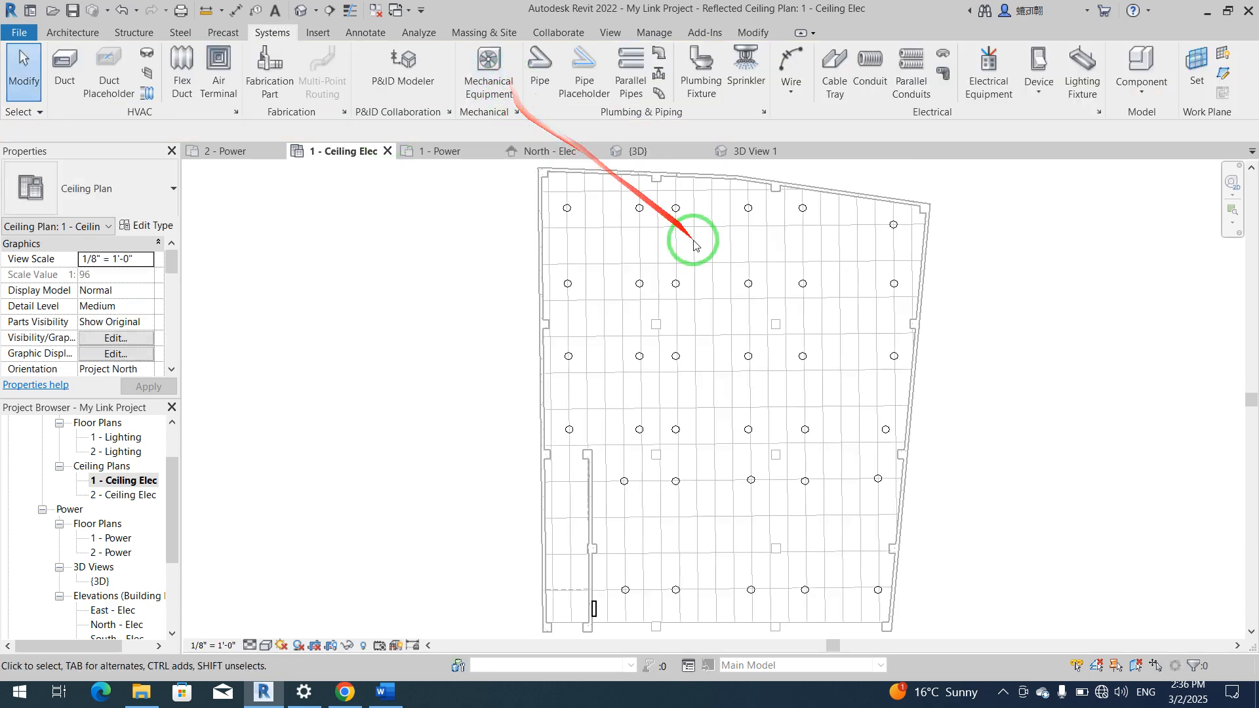
Step: Examine the circuit's panel assignment and wiring path through one of its top-row lights
{"action": "left_click", "coordinate": [749, 210]}
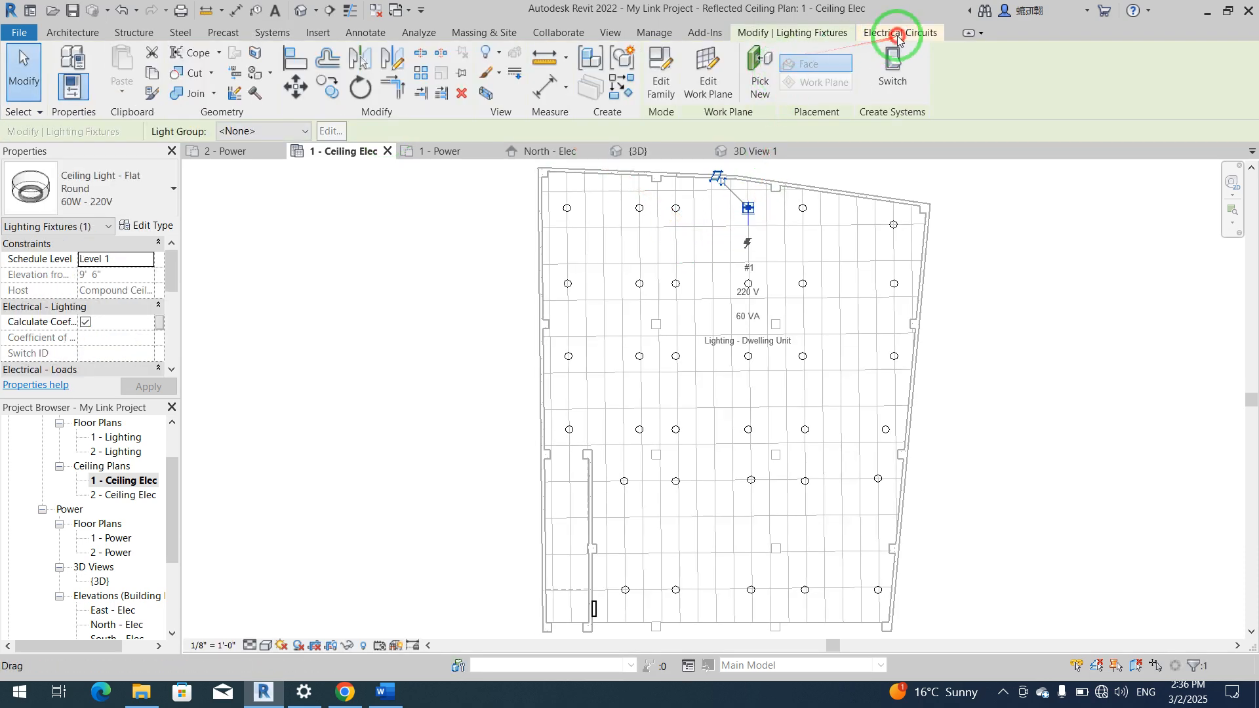
{"action": "left_click", "coordinate": [898, 33]}
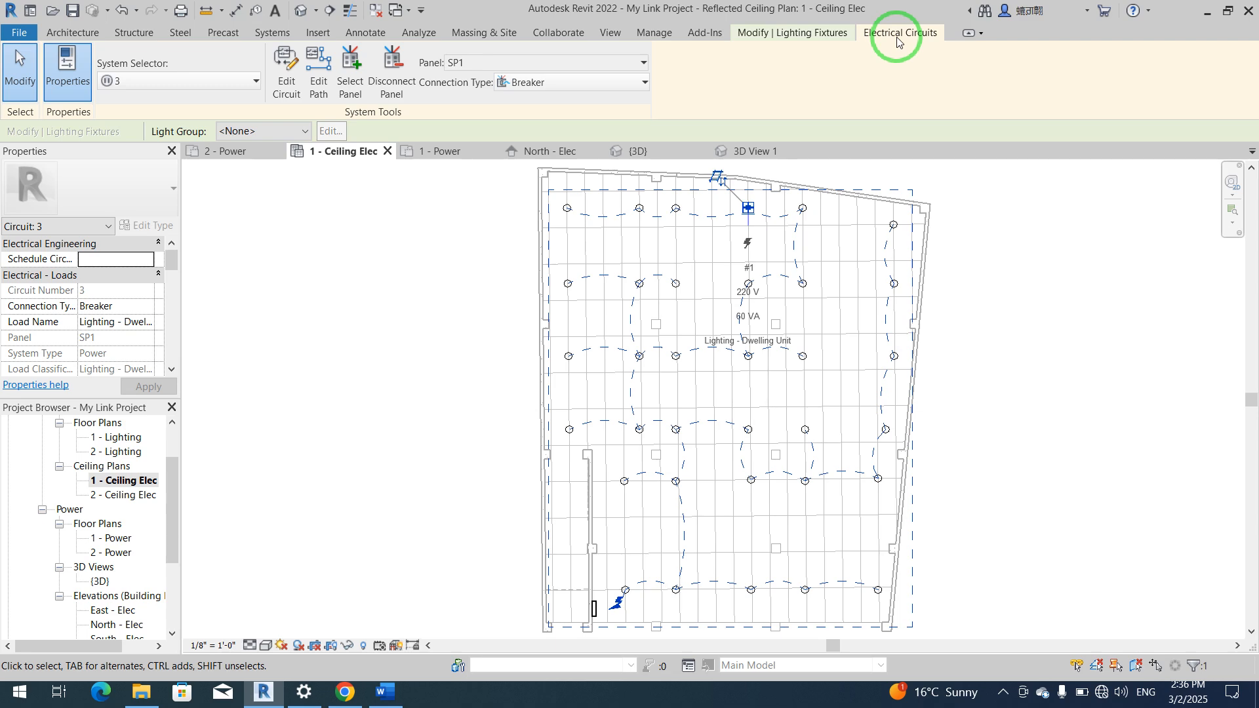
{"action": "left_click", "coordinate": [1033, 321]}
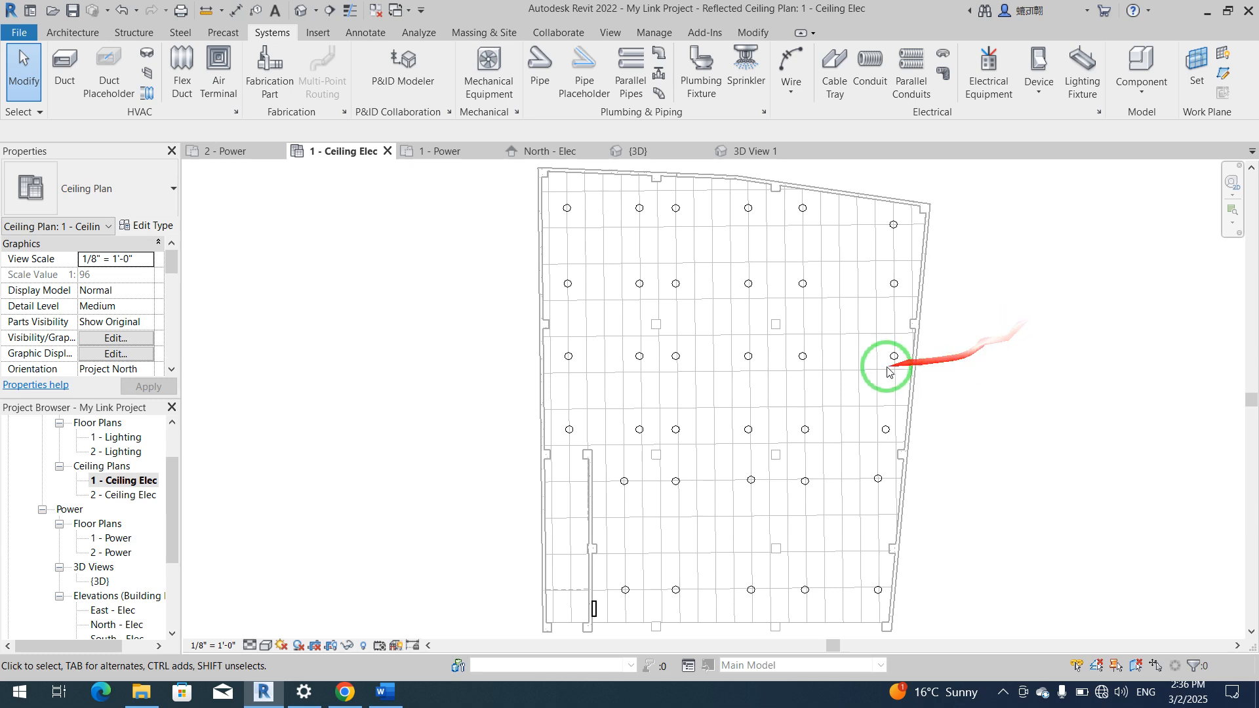
Step: Place a Single Pole lighting switch on the left wall's inner face between the first and second rows of lights
{"action": "scroll", "coordinate": [561, 203], "scroll_direction": "up", "scroll_amount": 3}
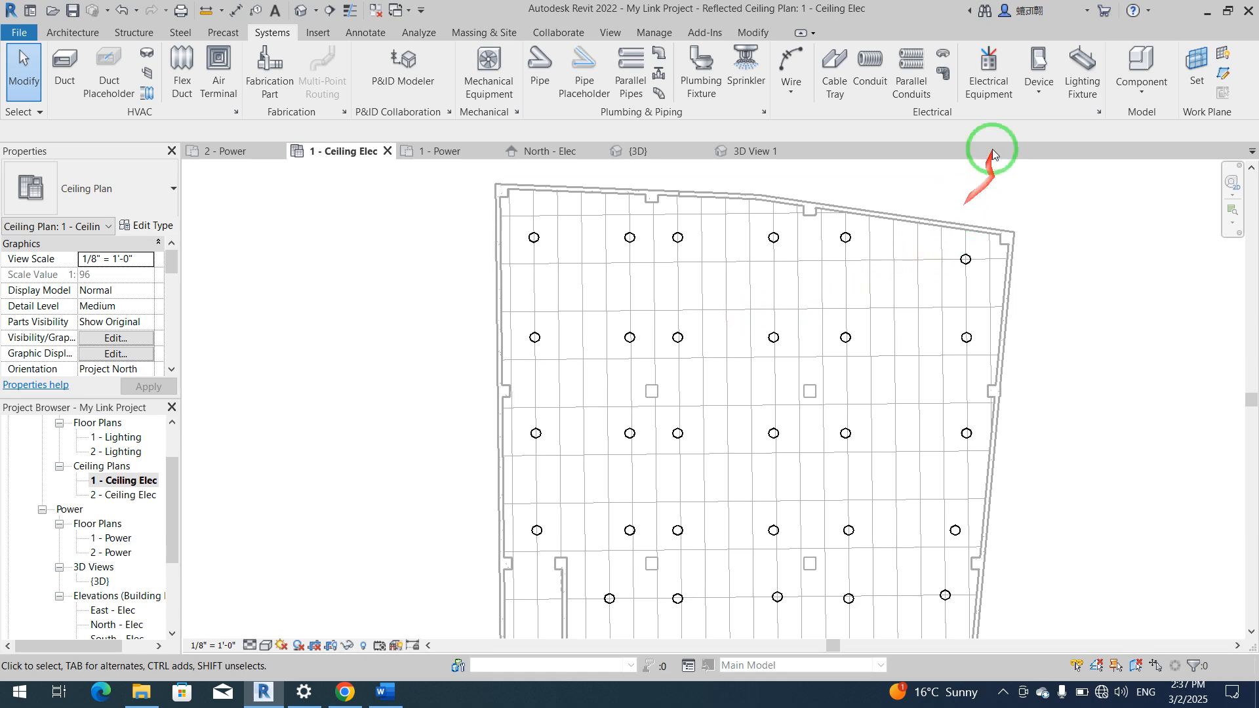
{"action": "left_click", "coordinate": [1029, 93]}
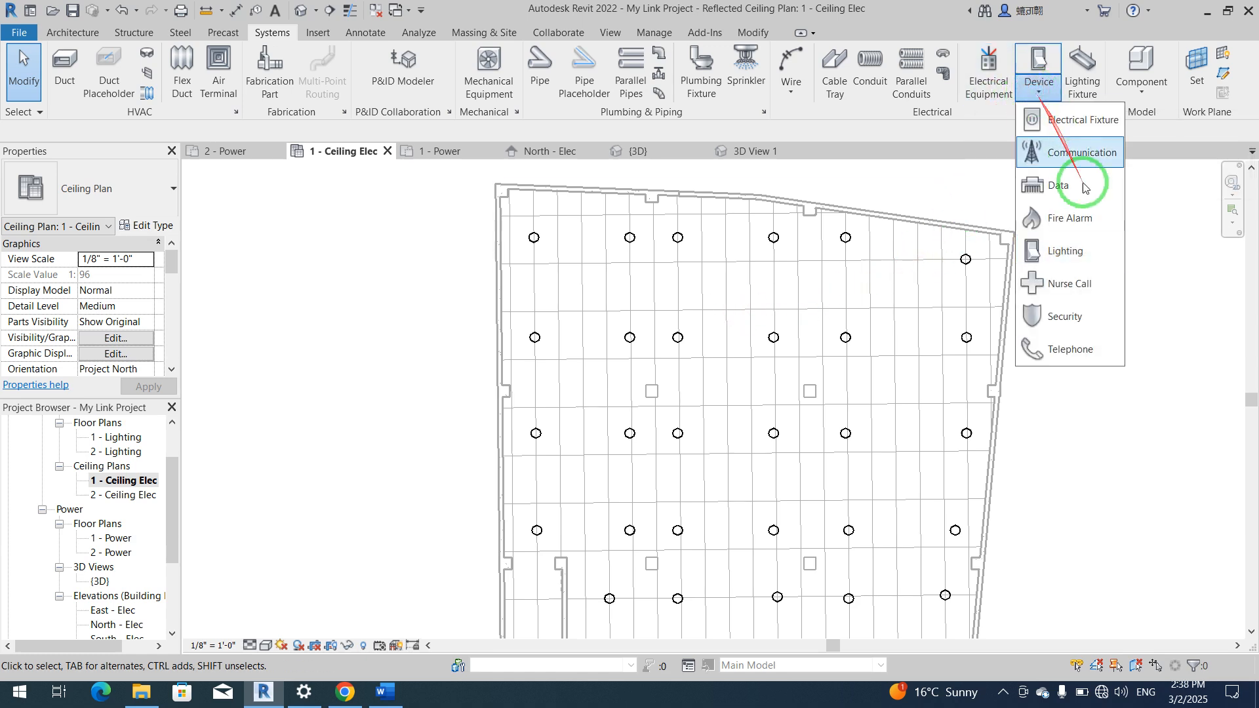
{"action": "left_click", "coordinate": [1089, 249]}
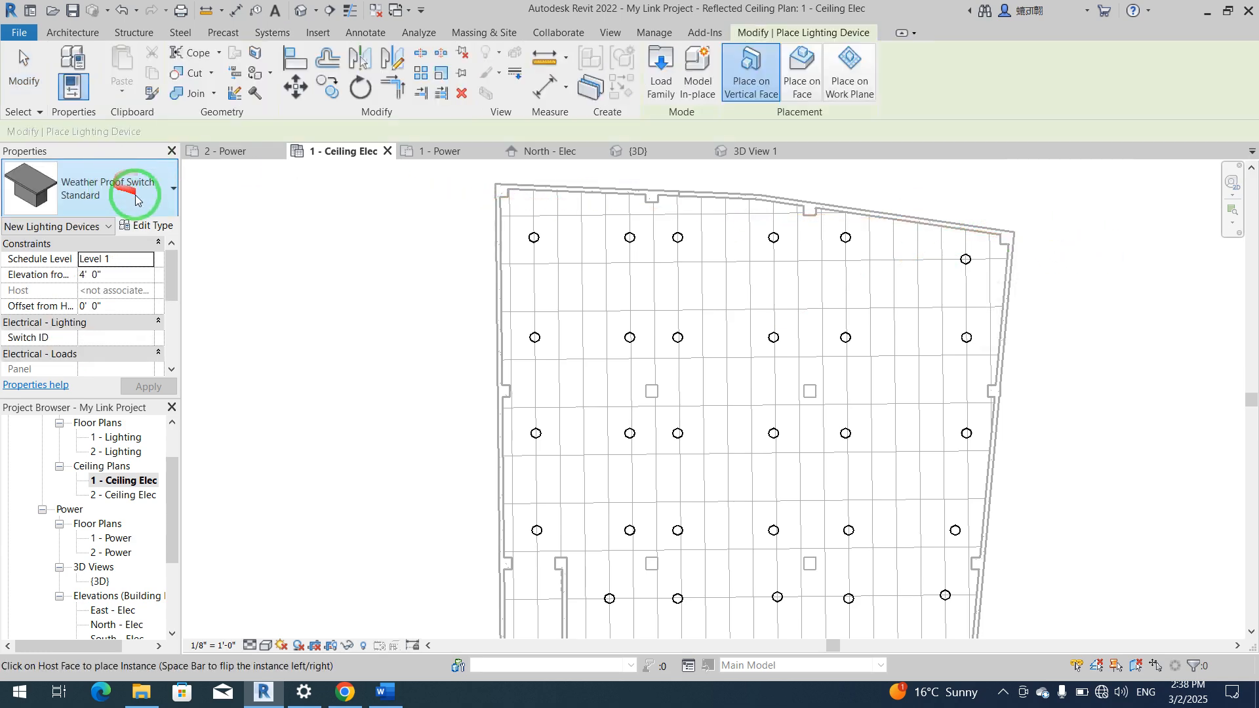
{"action": "left_click", "coordinate": [135, 199]}
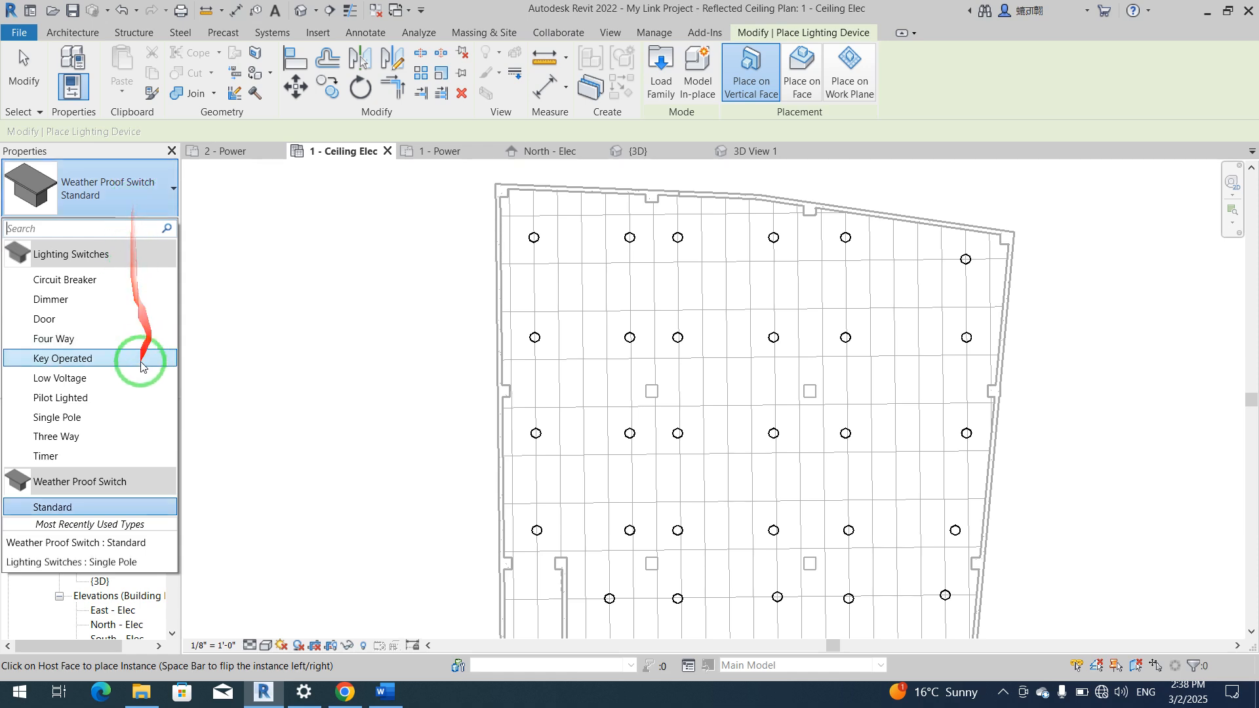
{"action": "left_click", "coordinate": [113, 421]}
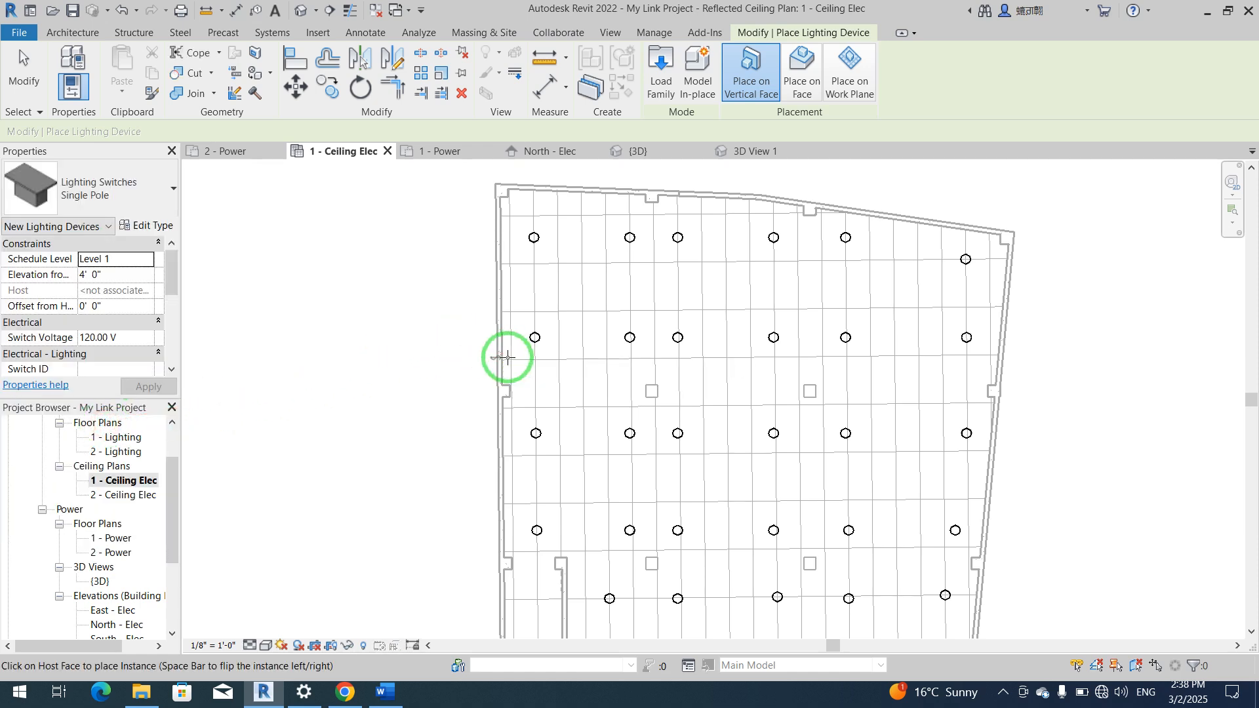
{"action": "scroll", "coordinate": [498, 354], "scroll_direction": "up", "scroll_amount": 5}
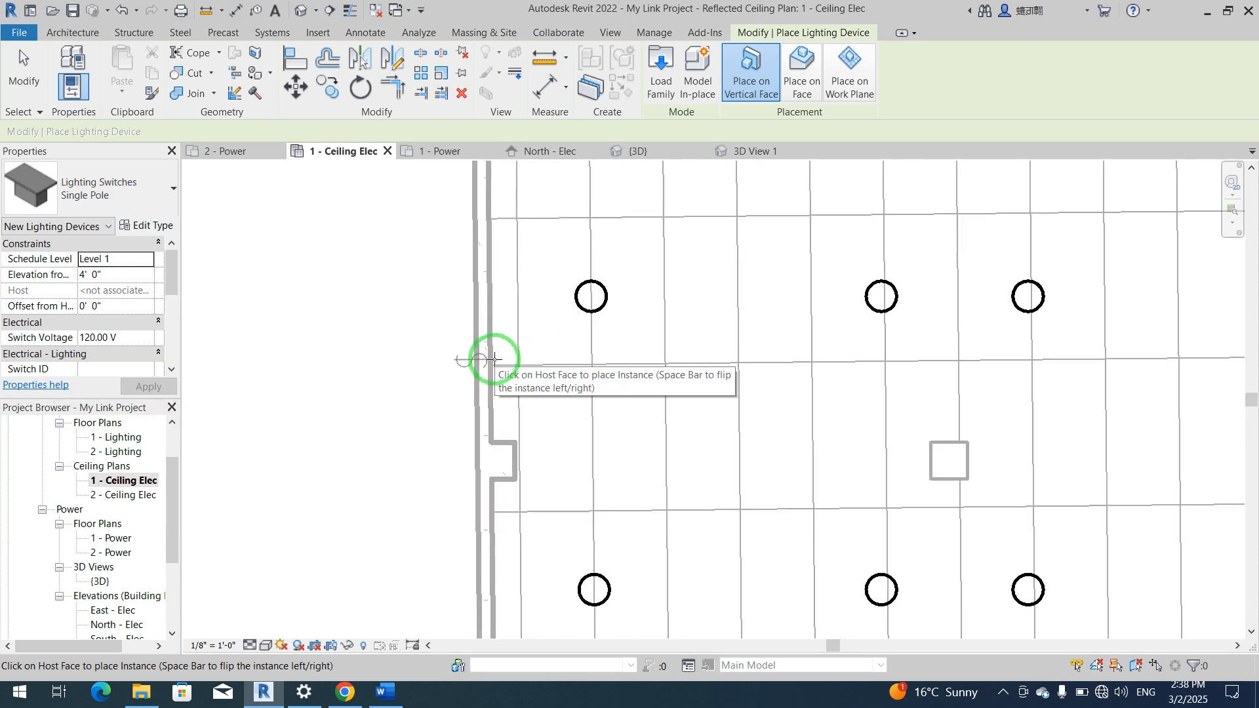
{"action": "key", "text": "space"}
{"action": "key", "text": "space"}
{"action": "key", "text": "space"}
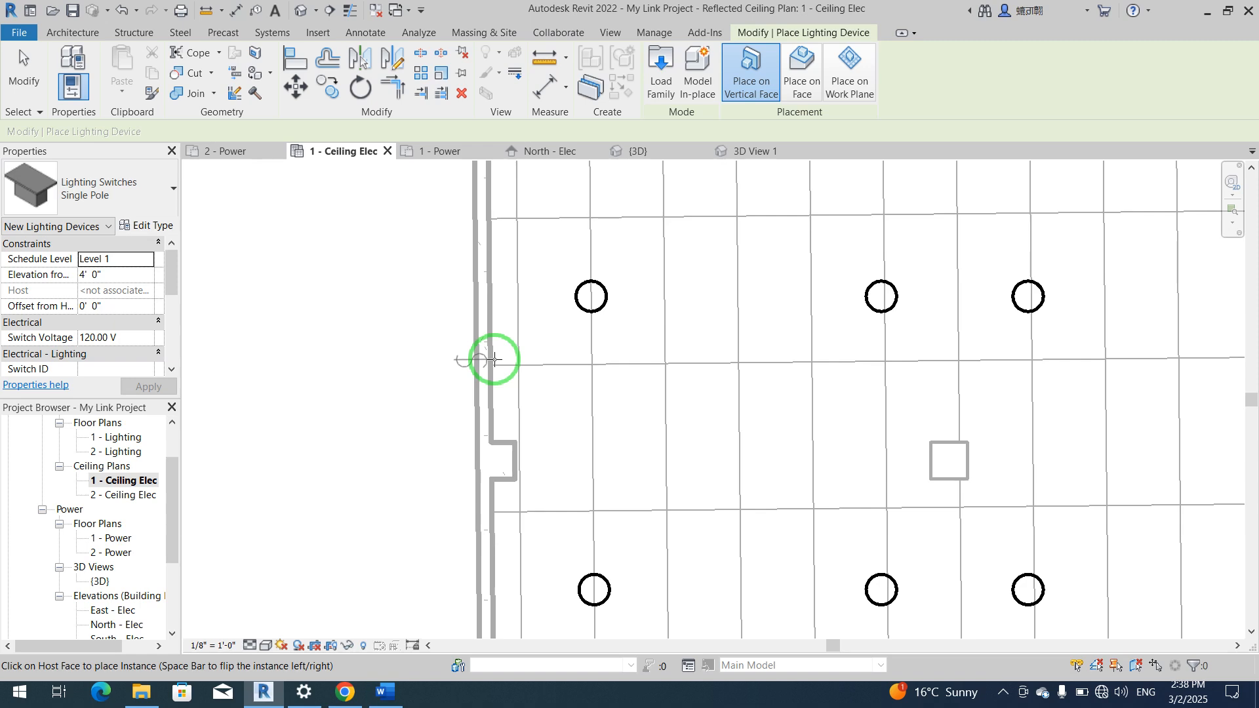
{"action": "key", "text": "space"}
{"action": "key", "text": "space"}
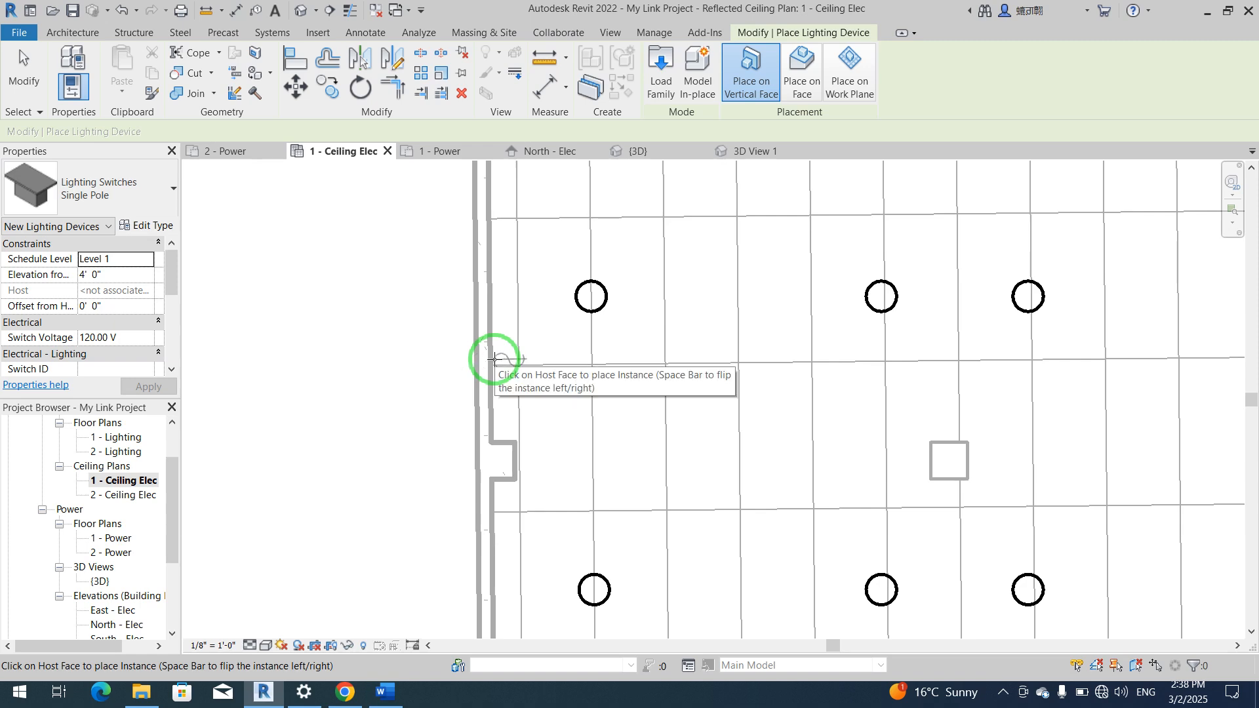
{"action": "scroll", "coordinate": [495, 359], "scroll_direction": "down", "scroll_amount": 3}
{"action": "scroll", "coordinate": [495, 393], "scroll_direction": "up", "scroll_amount": 2}
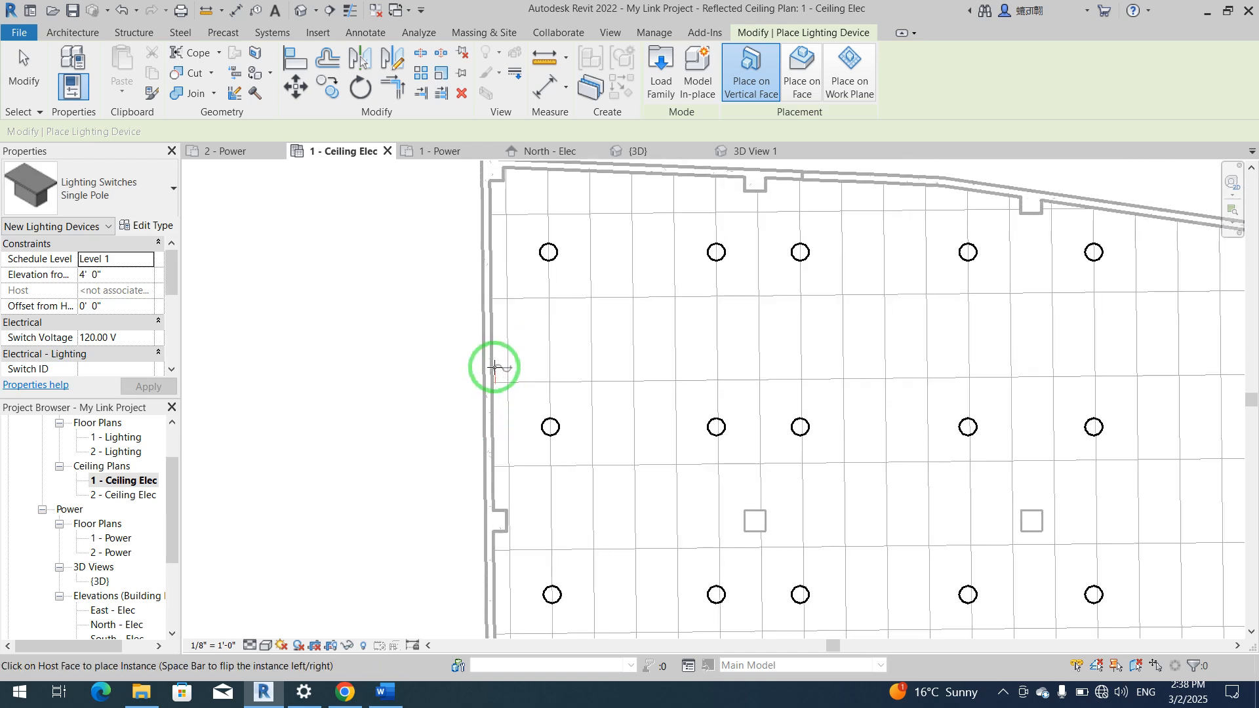
{"action": "left_click", "coordinate": [497, 357]}
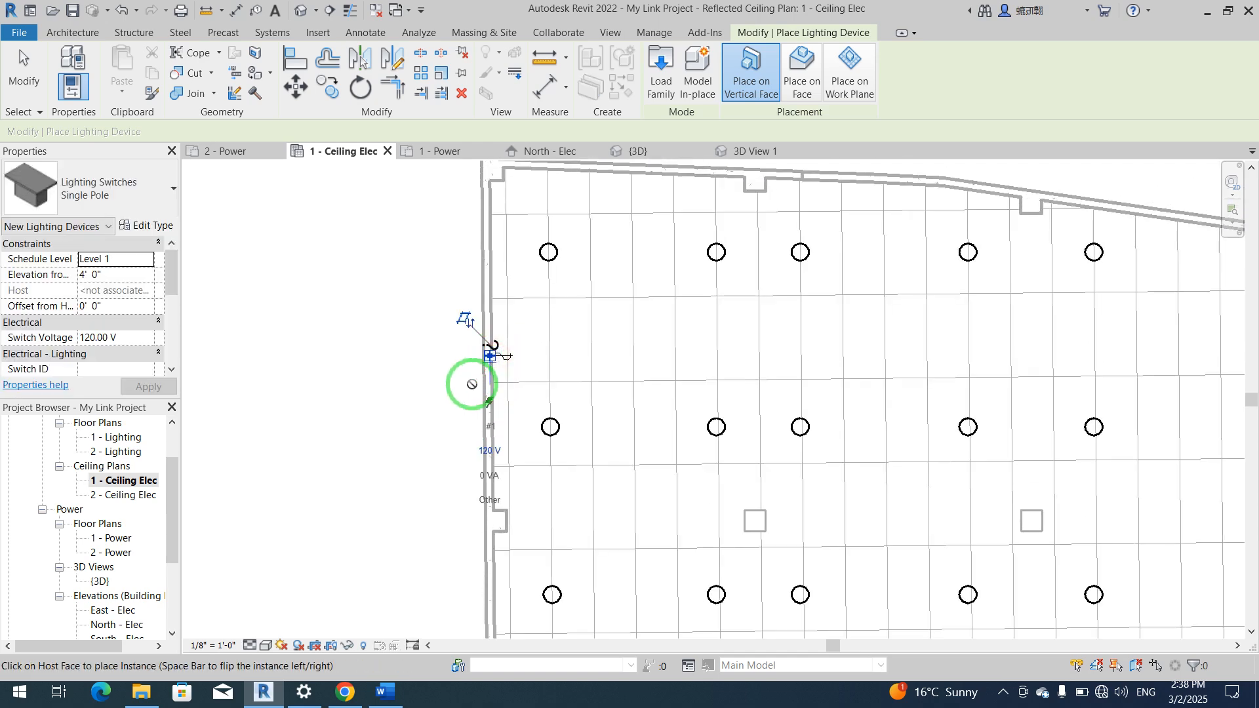
{"action": "key", "text": "Escape"}
{"action": "key", "text": "Escape"}
Step: Delete the Single Pole switch from the left wall
{"action": "scroll", "coordinate": [471, 398], "scroll_direction": "down", "scroll_amount": 1}
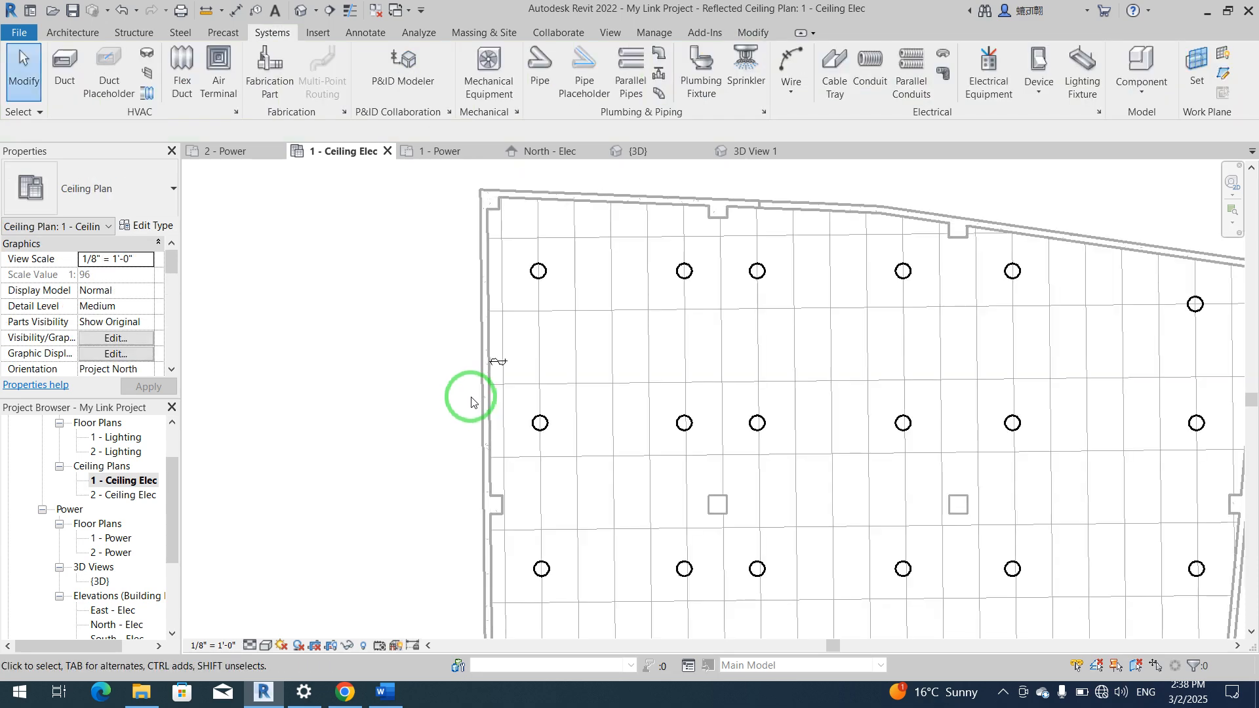
{"action": "scroll", "coordinate": [477, 401], "scroll_direction": "down", "scroll_amount": 3}
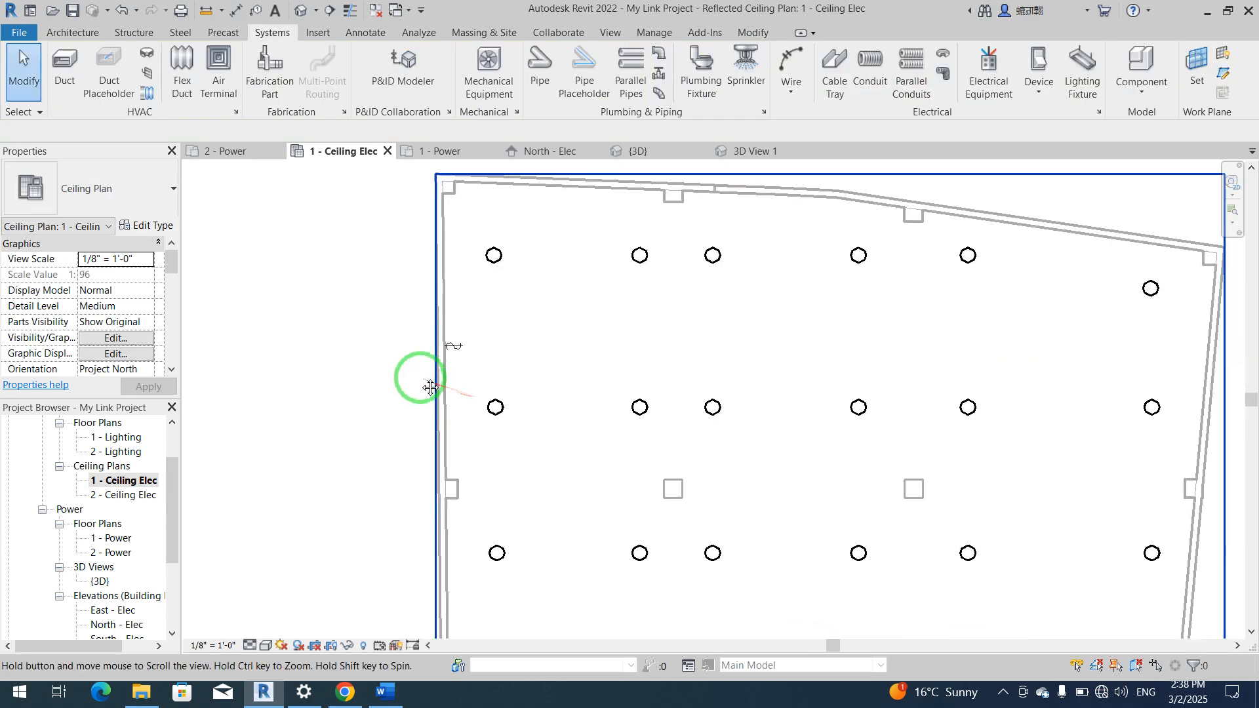
{"action": "middle_click_drag", "start_coordinate": [367, 397], "coordinate": [327, 362]}
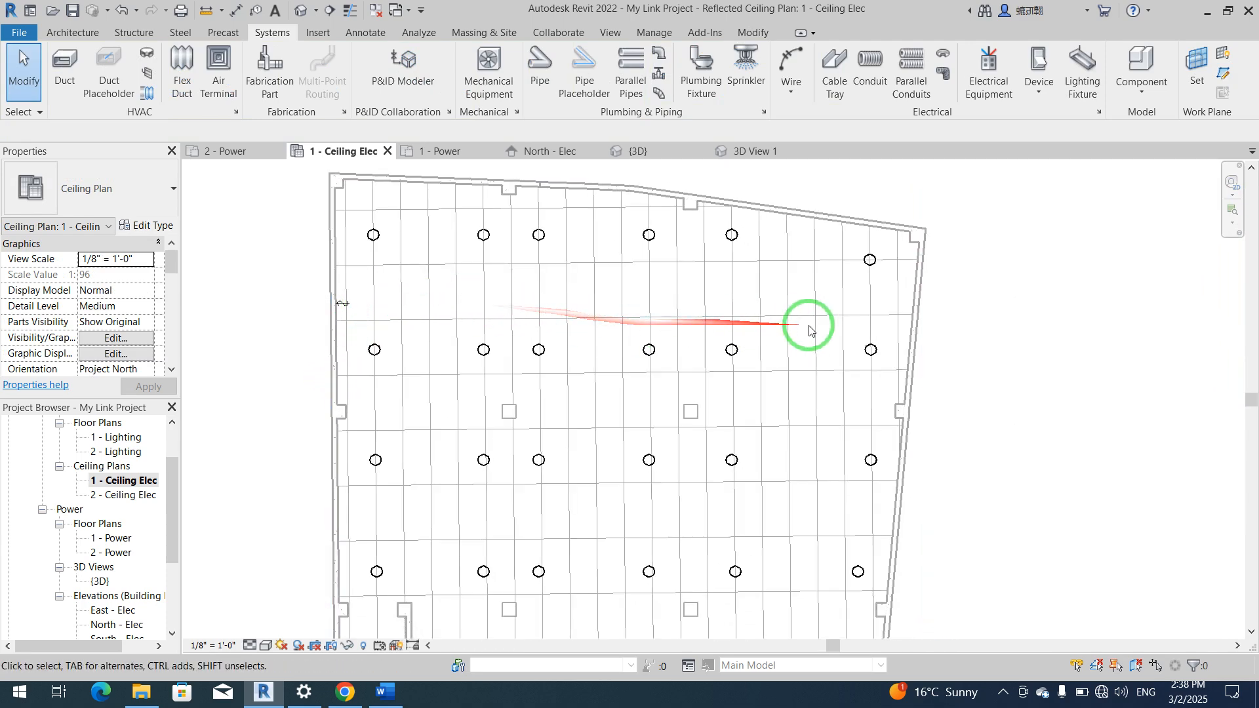
{"action": "scroll", "coordinate": [512, 267], "scroll_direction": "down", "scroll_amount": 3}
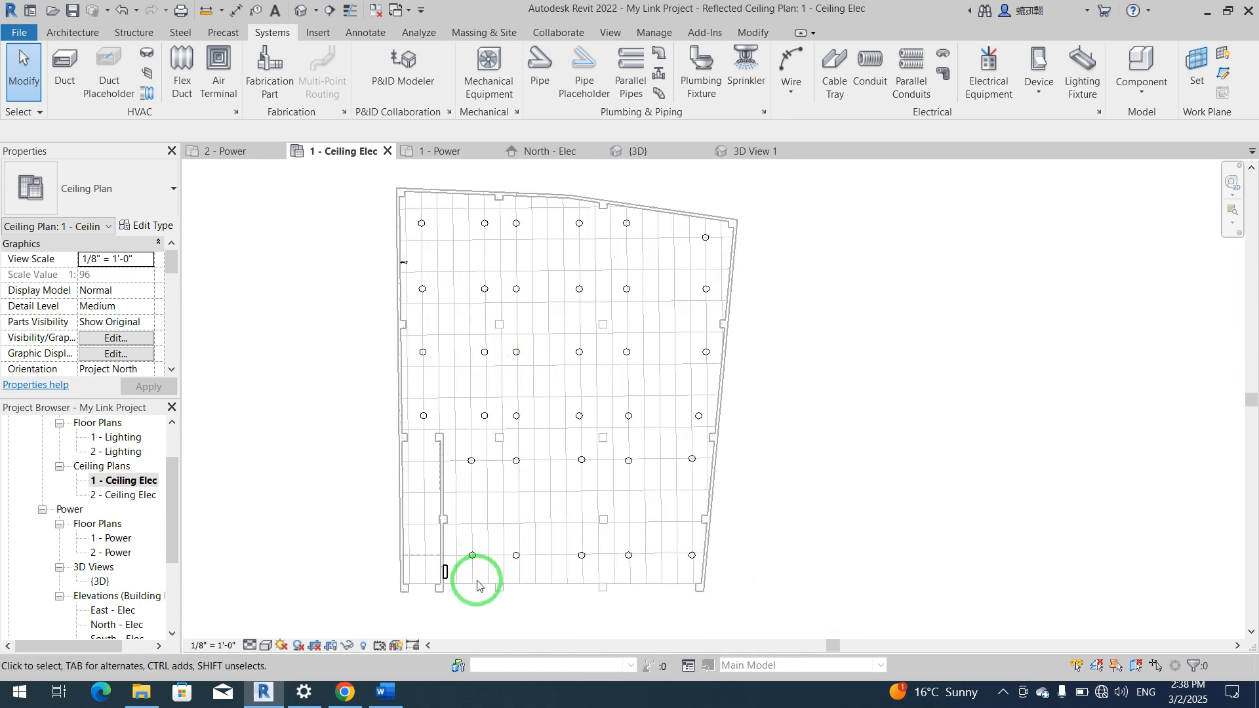
{"action": "left_click", "coordinate": [403, 264]}
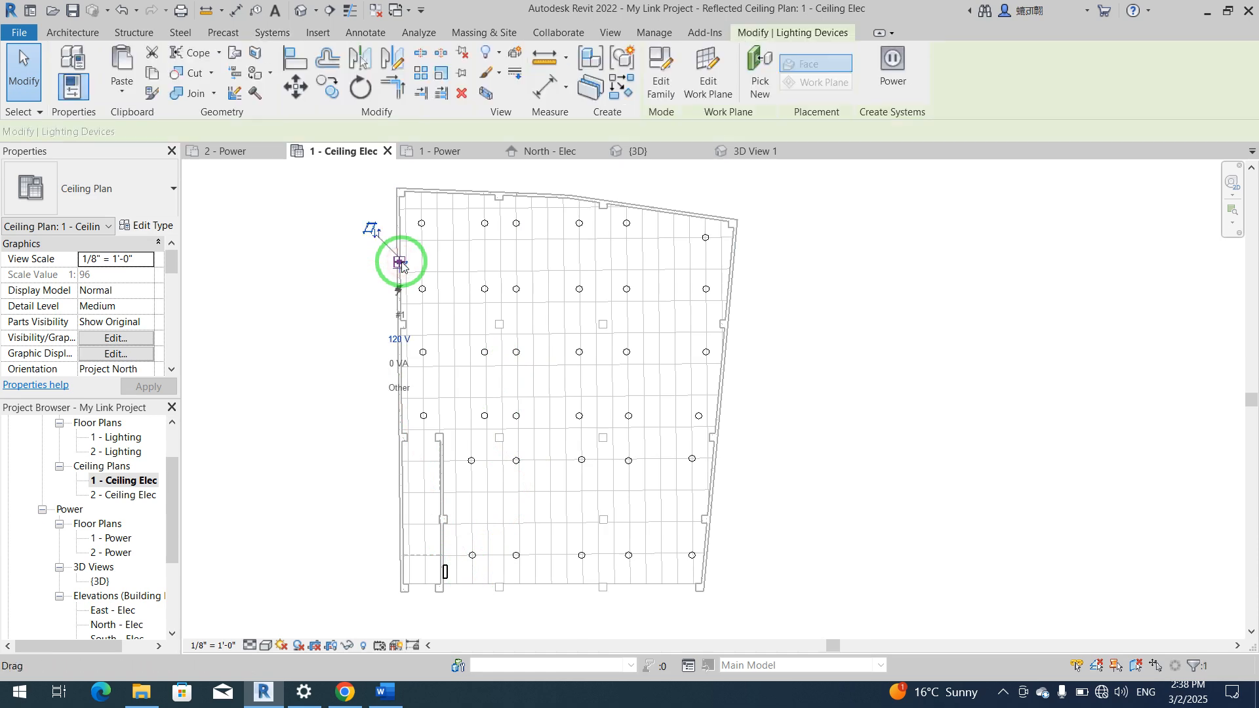
{"action": "key", "text": "Escape"}
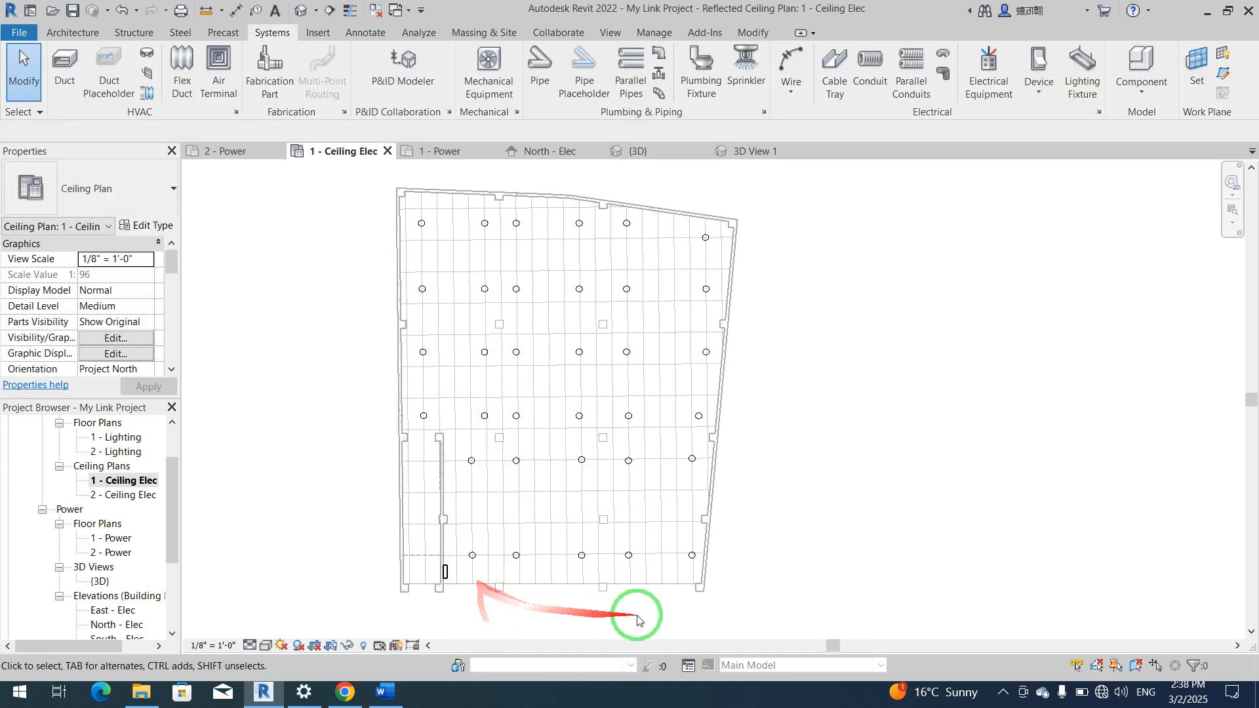
{"action": "scroll", "coordinate": [450, 584], "scroll_direction": "up", "scroll_amount": 1}
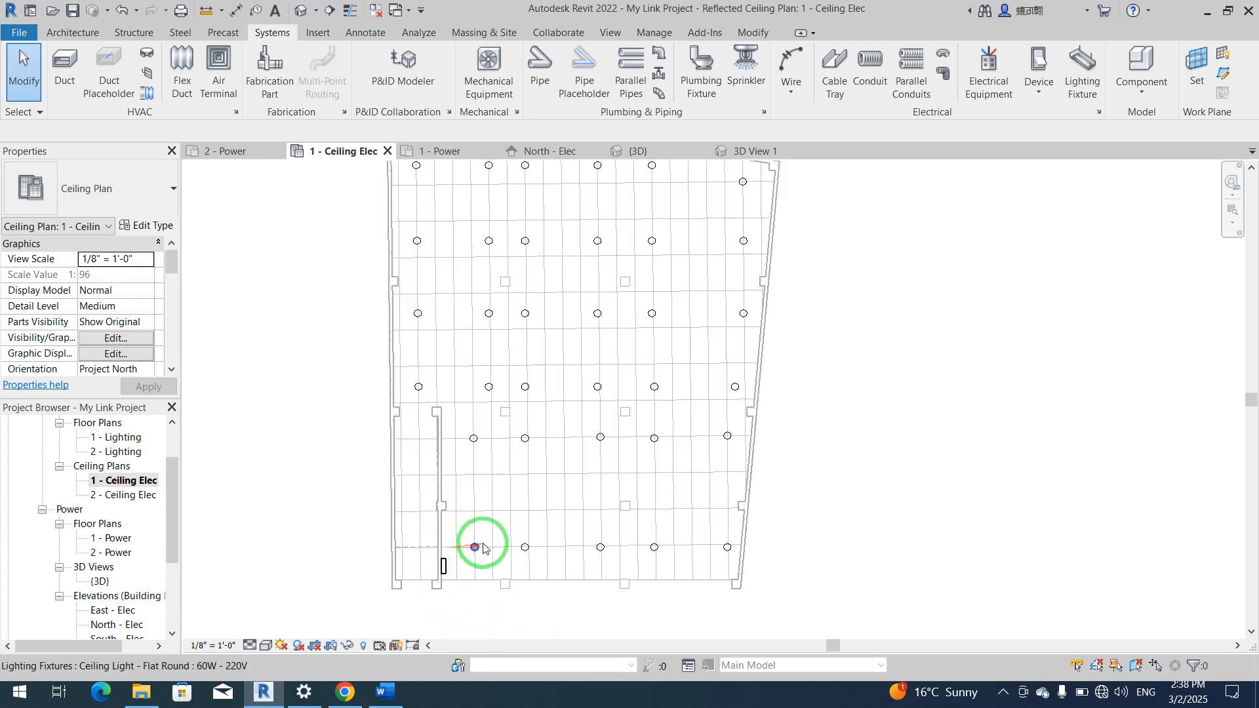
{"action": "middle_click_drag", "start_coordinate": [482, 545], "coordinate": [482, 553]}
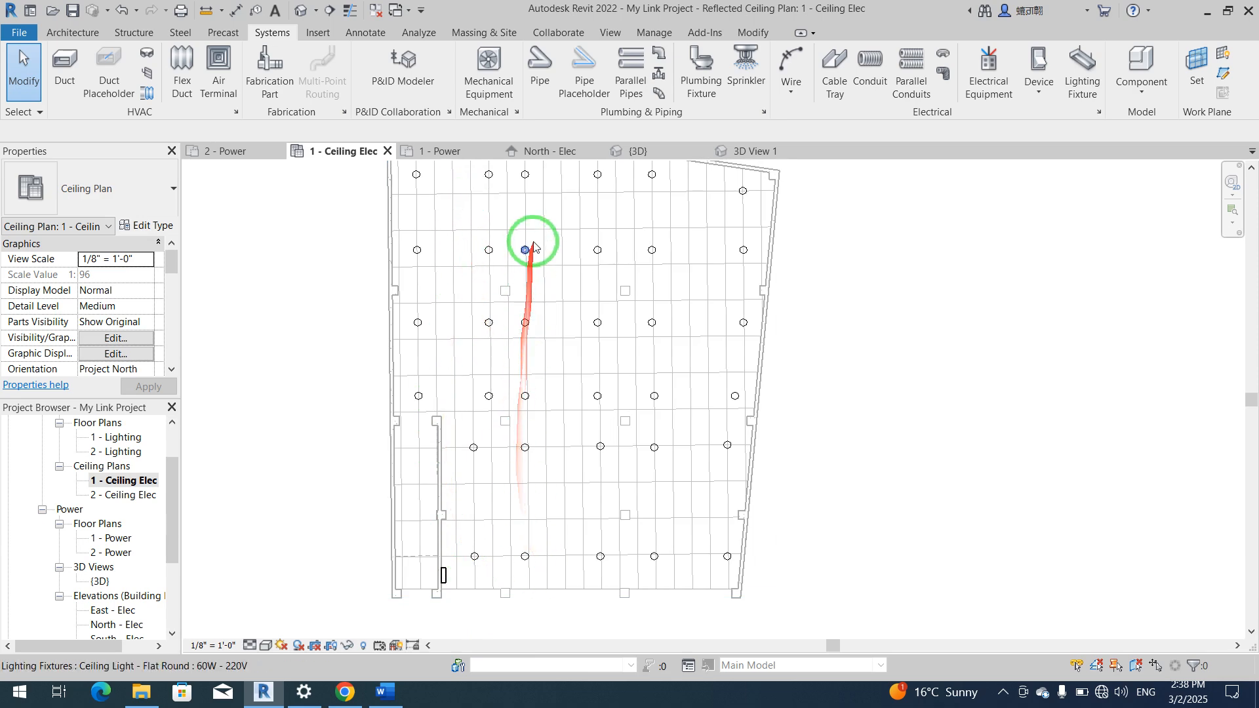
Step: Place a Single Pole lighting switch on the left wall's inner face between the first and second rows of lights
{"action": "middle_click_drag", "start_coordinate": [714, 473], "coordinate": [787, 478]}
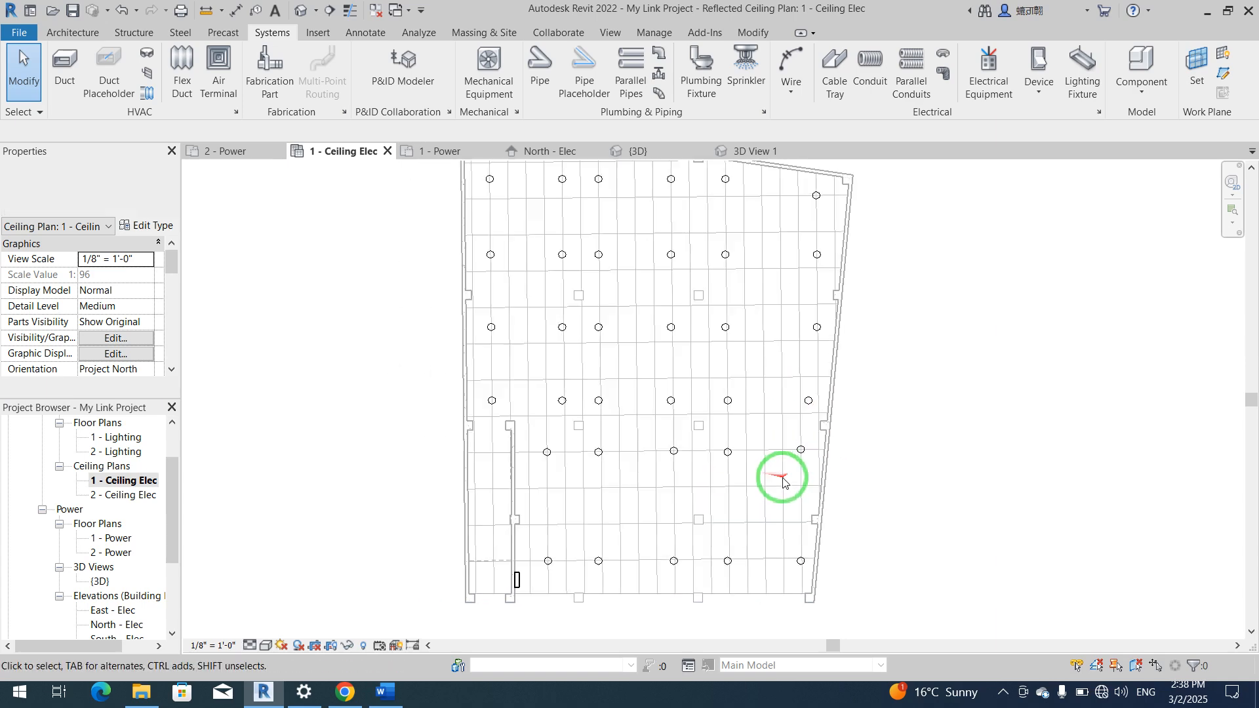
{"action": "middle_click_drag", "start_coordinate": [606, 416], "coordinate": [627, 489]}
{"action": "scroll", "coordinate": [508, 261], "scroll_direction": "up", "scroll_amount": 2}
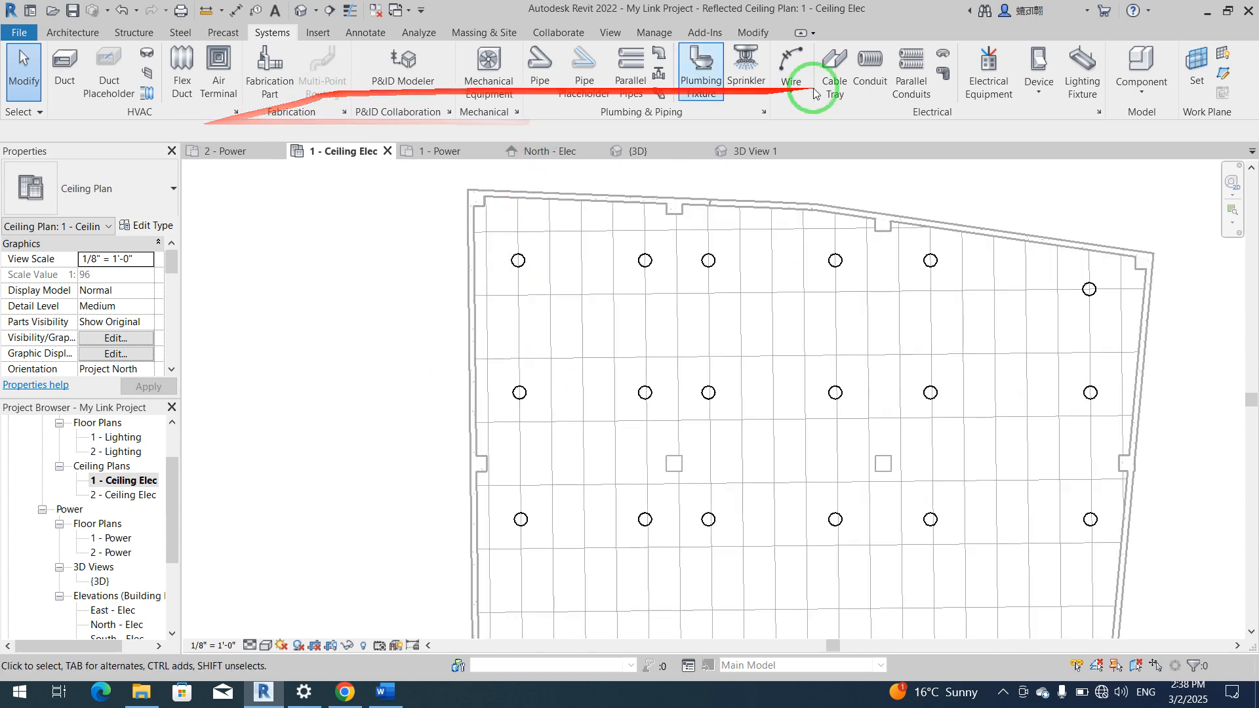
{"action": "left_click", "coordinate": [1034, 71]}
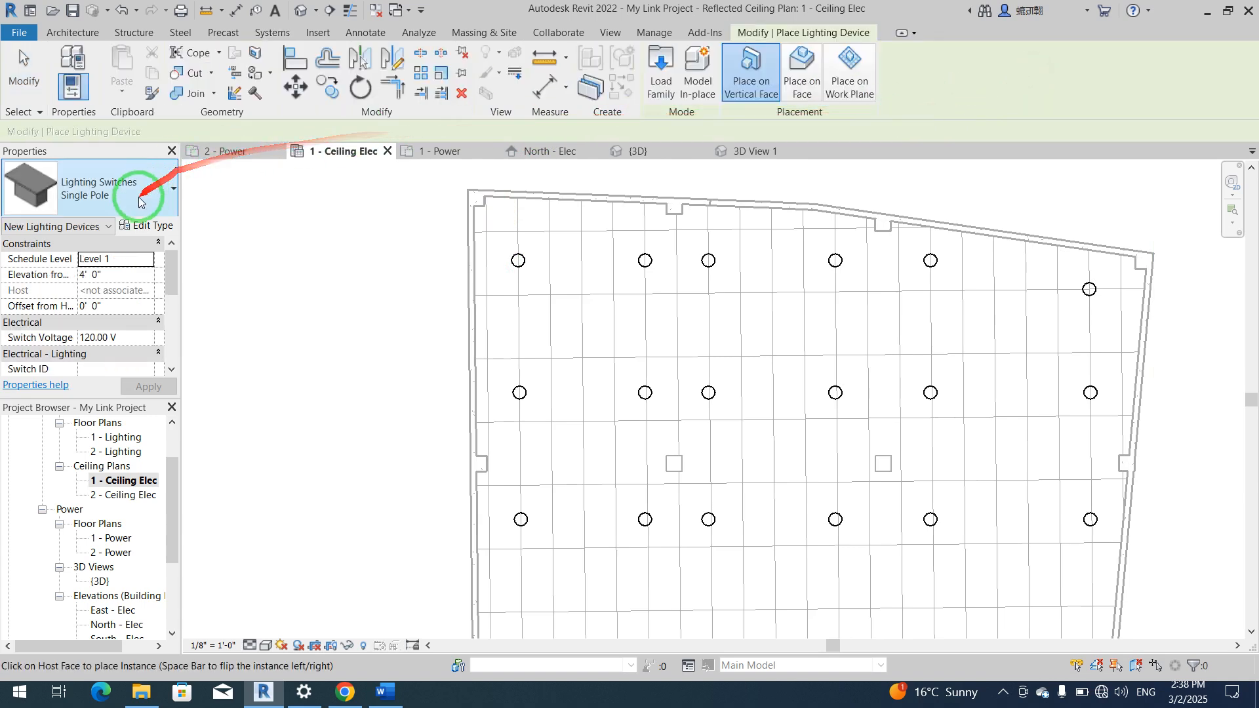
{"action": "scroll", "coordinate": [485, 321], "scroll_direction": "up", "scroll_amount": 2}
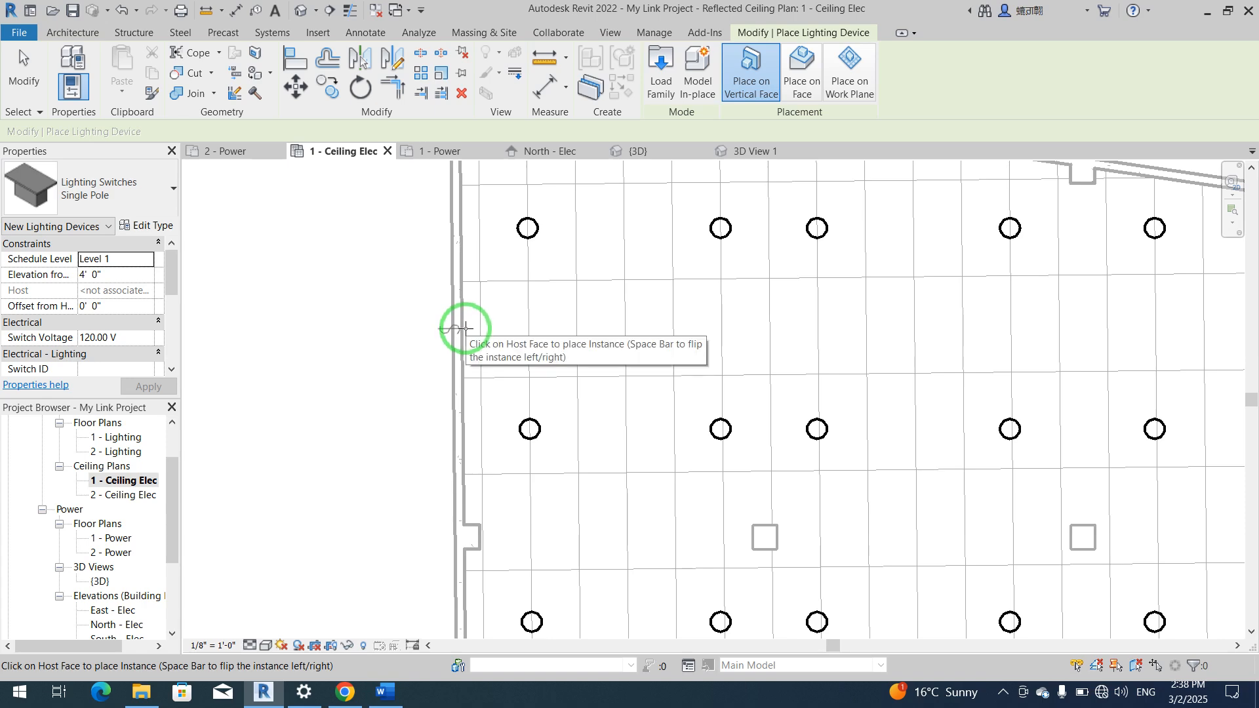
{"action": "left_click", "coordinate": [466, 328]}
{"action": "key", "text": "Escape"}
{"action": "key", "text": "Escape"}
Step: Check which system types can be created from the Single Pole switch on the left wall
{"action": "middle_click_drag", "start_coordinate": [529, 389], "coordinate": [497, 470]}
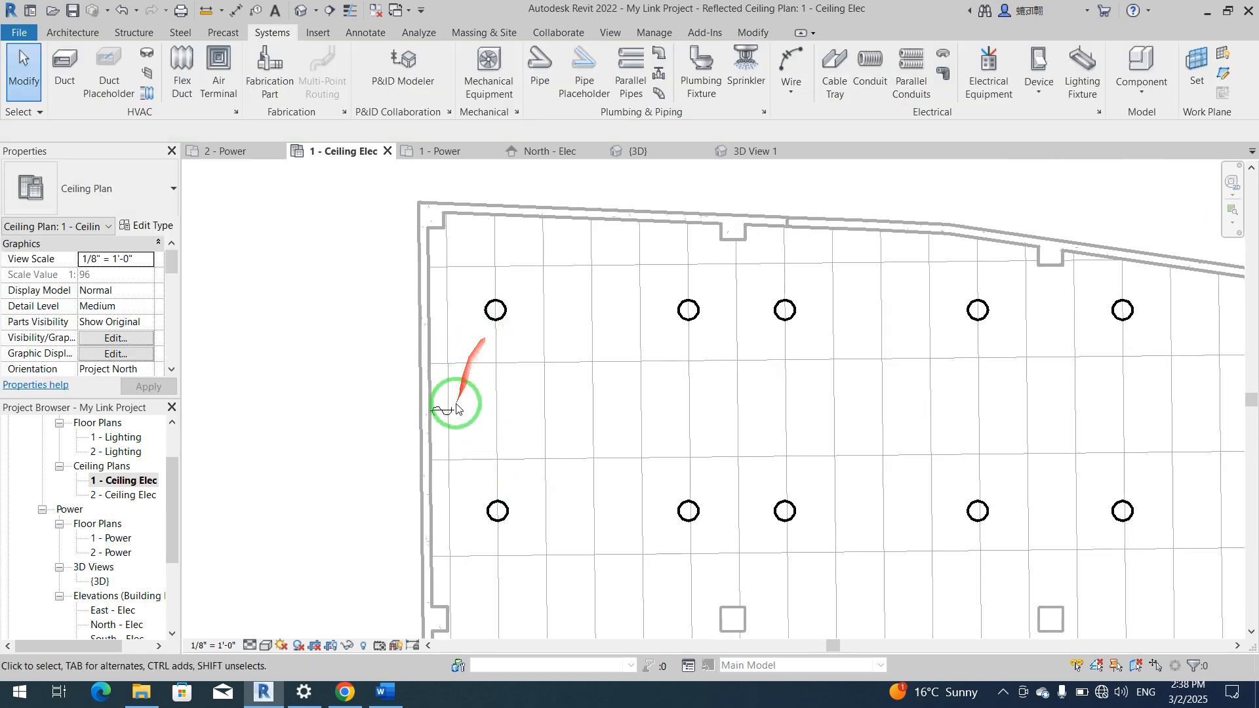
{"action": "left_click", "coordinate": [454, 411]}
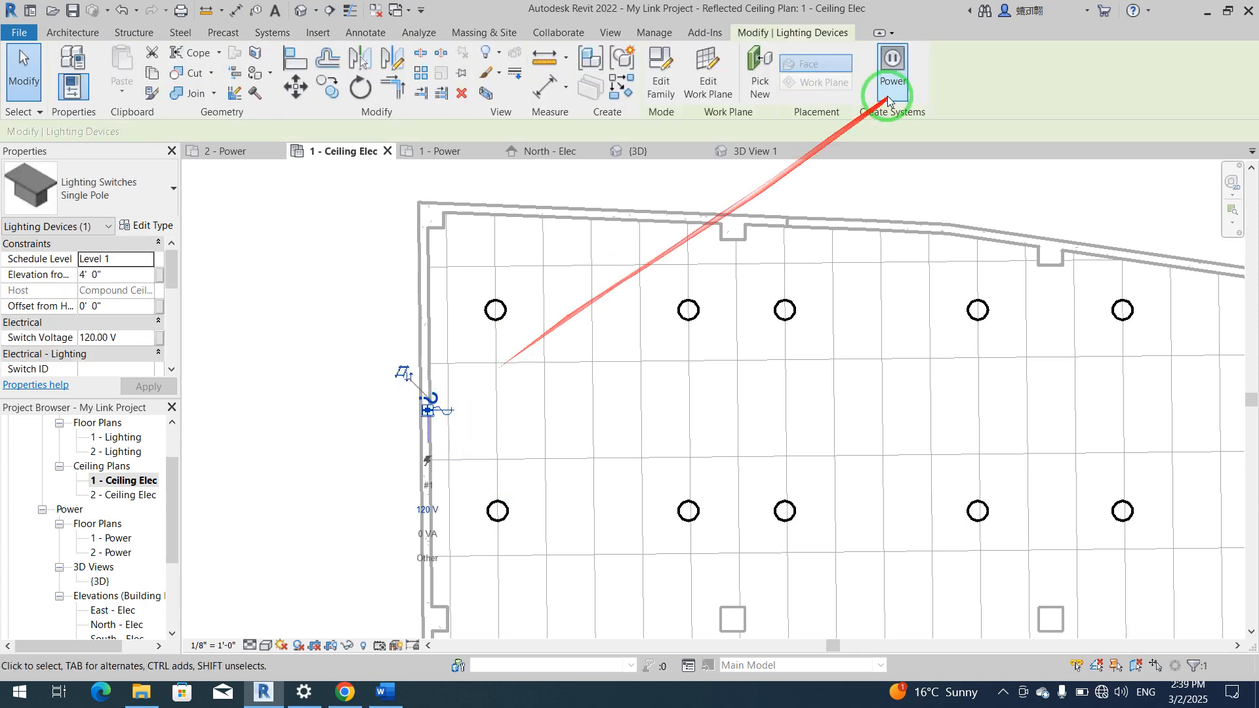
{"action": "left_click", "coordinate": [350, 295]}
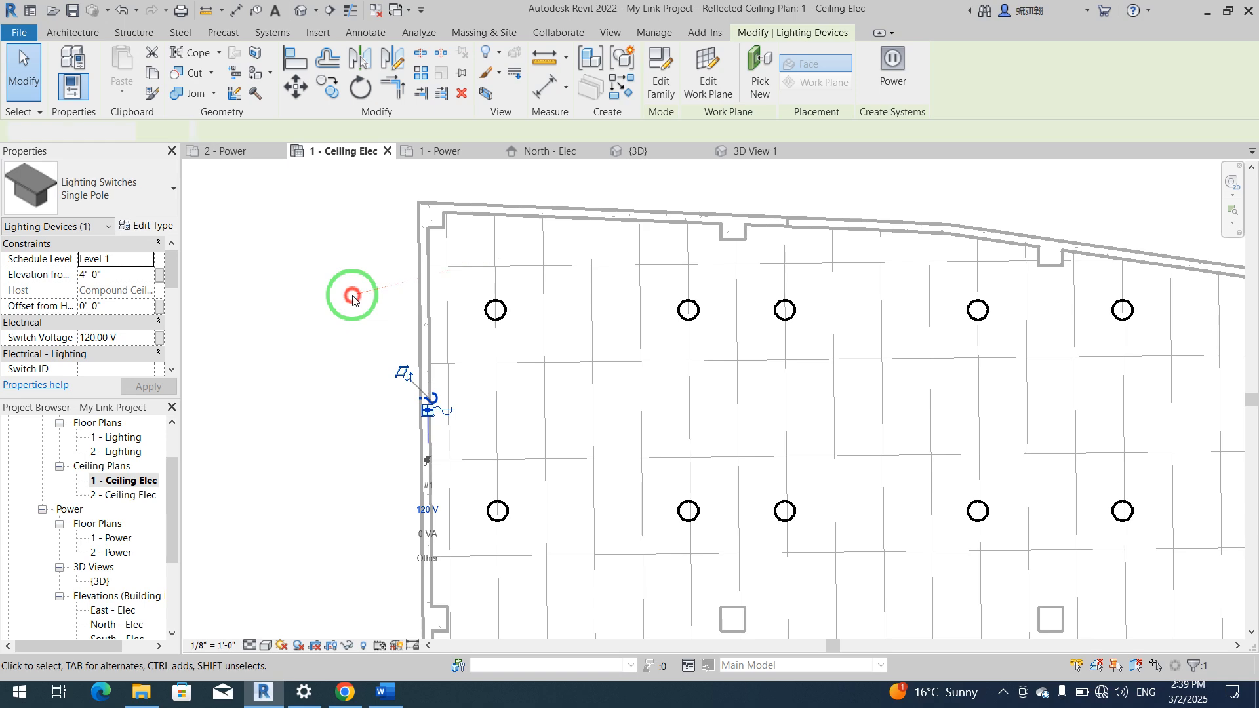
{"action": "middle_click_drag", "start_coordinate": [431, 370], "coordinate": [431, 388]}
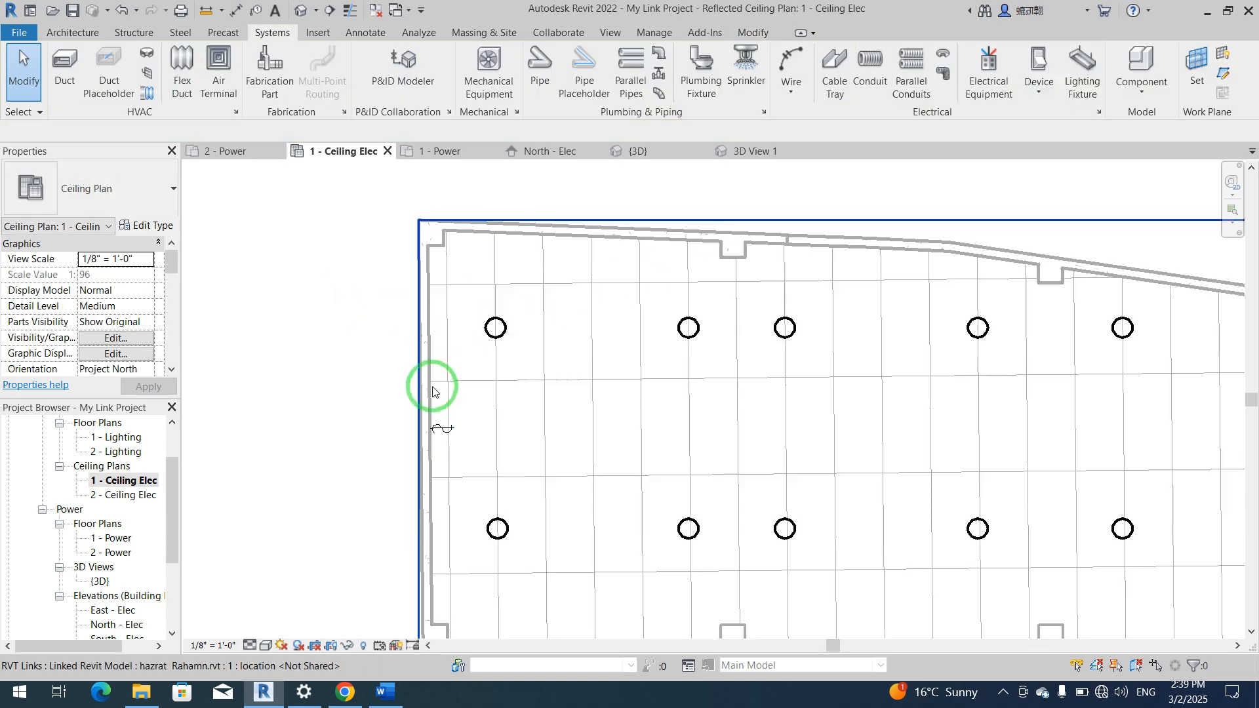
{"action": "left_click", "coordinate": [442, 430]}
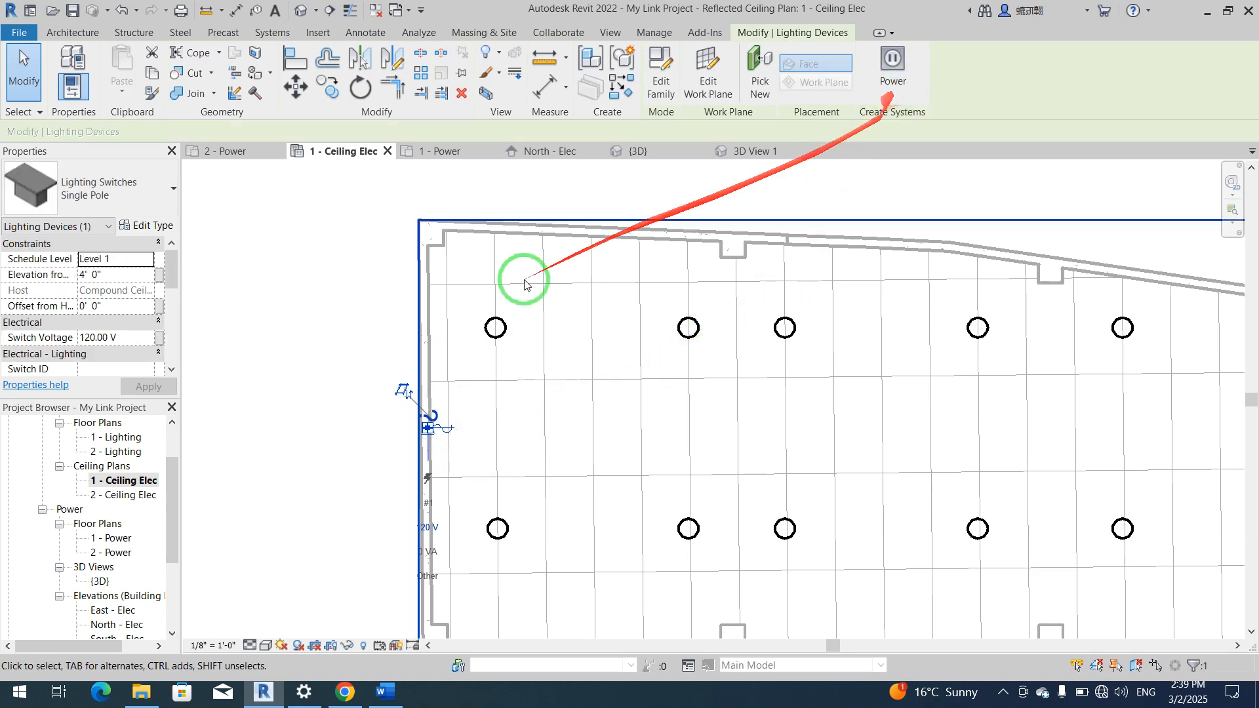
{"action": "left_click", "coordinate": [367, 301]}
Step: Create a switch system from the leftmost first-row light and start adding fixtures to it
{"action": "left_click", "coordinate": [493, 327]}
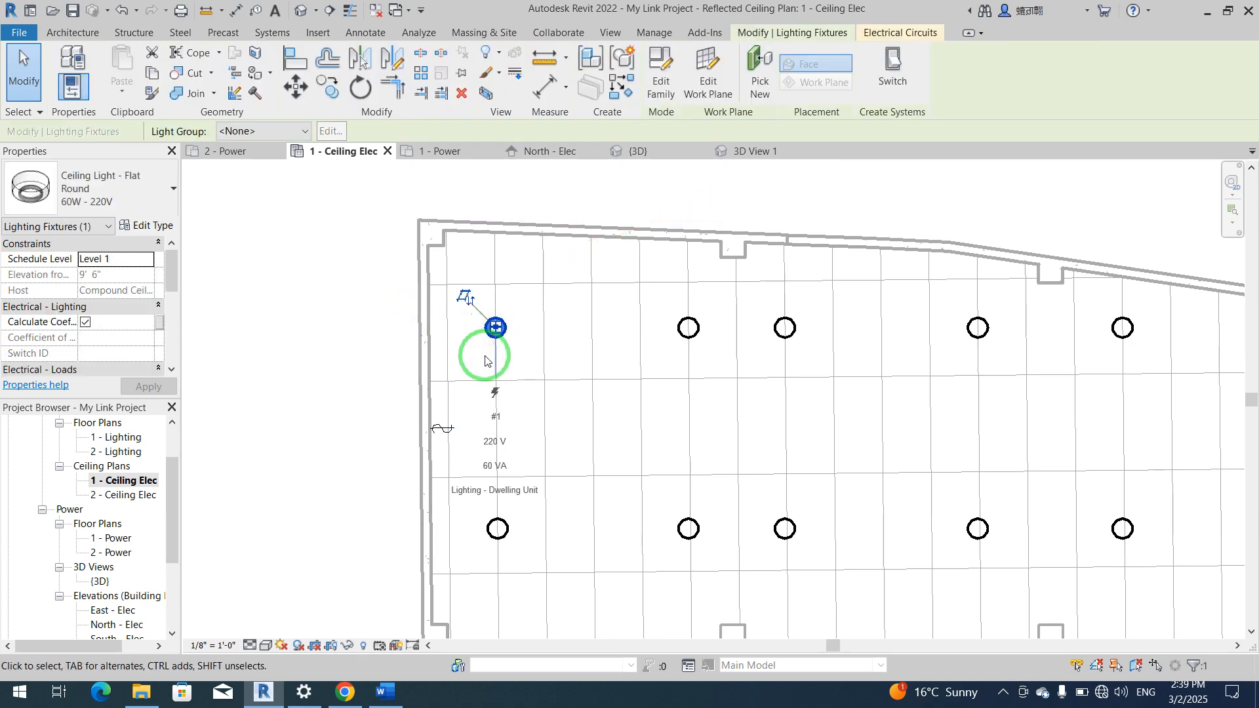
{"action": "left_click", "coordinate": [901, 90]}
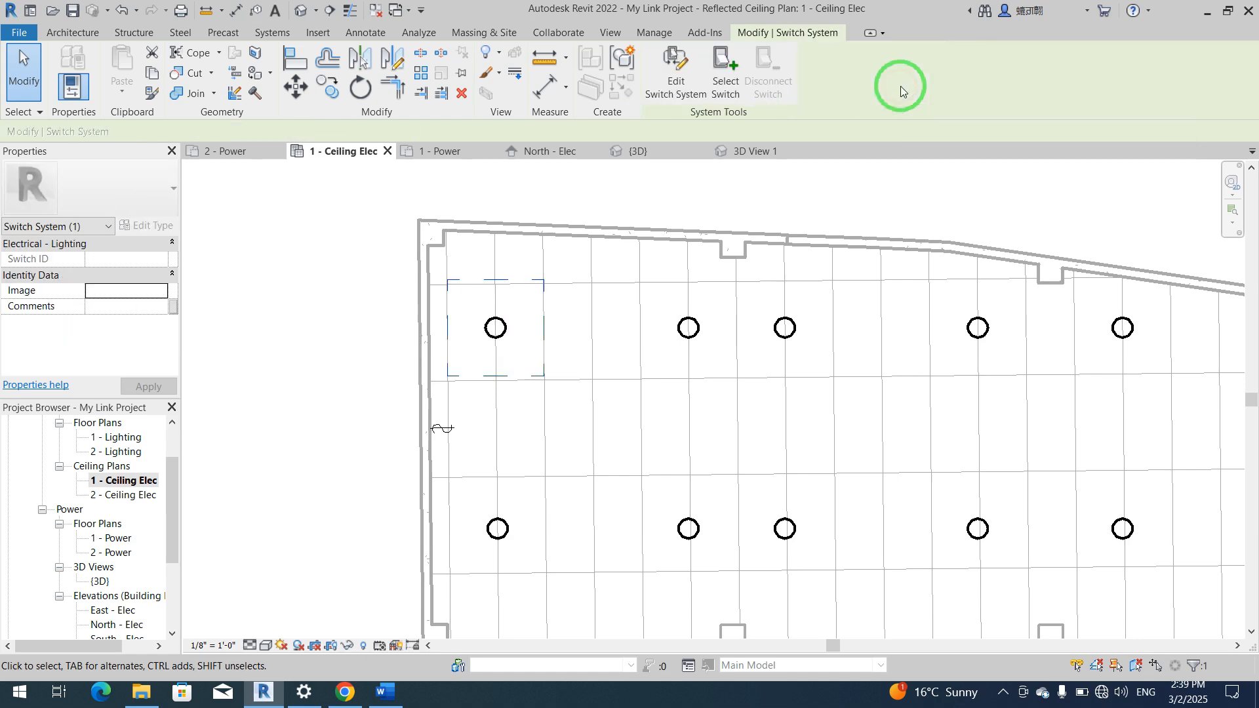
{"action": "left_click", "coordinate": [693, 90]}
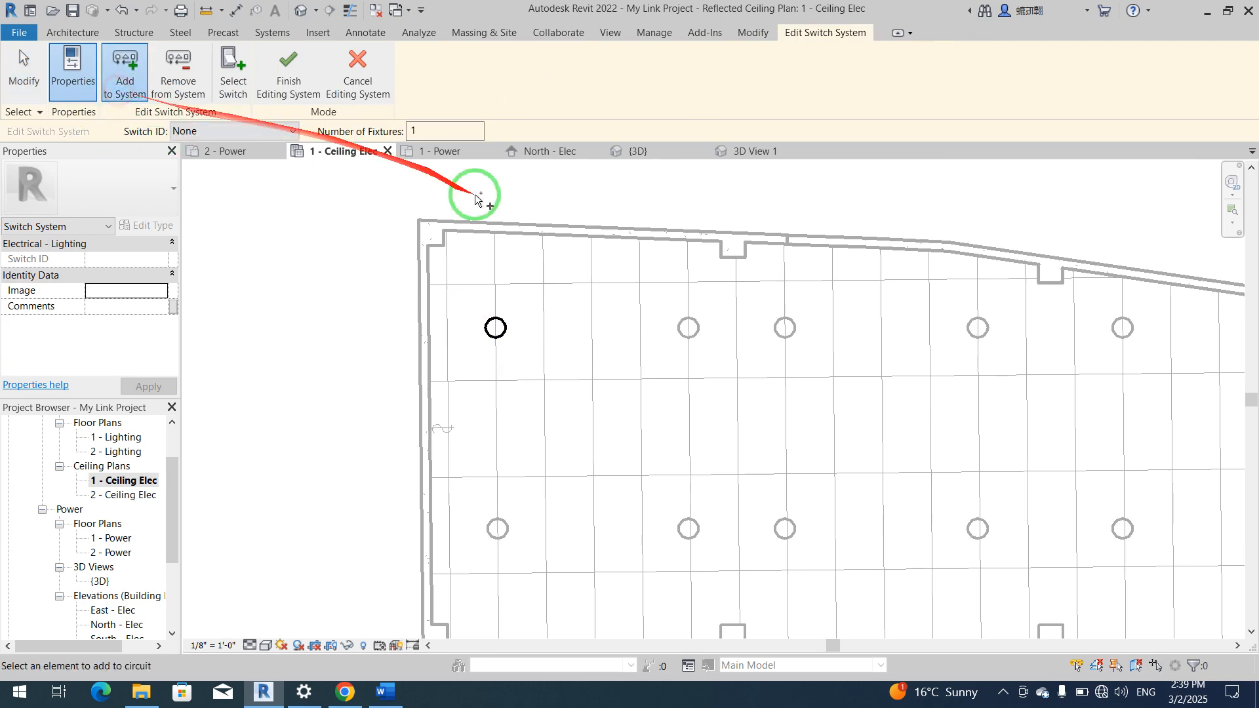
{"action": "scroll", "coordinate": [364, 333], "scroll_direction": "down", "scroll_amount": 2}
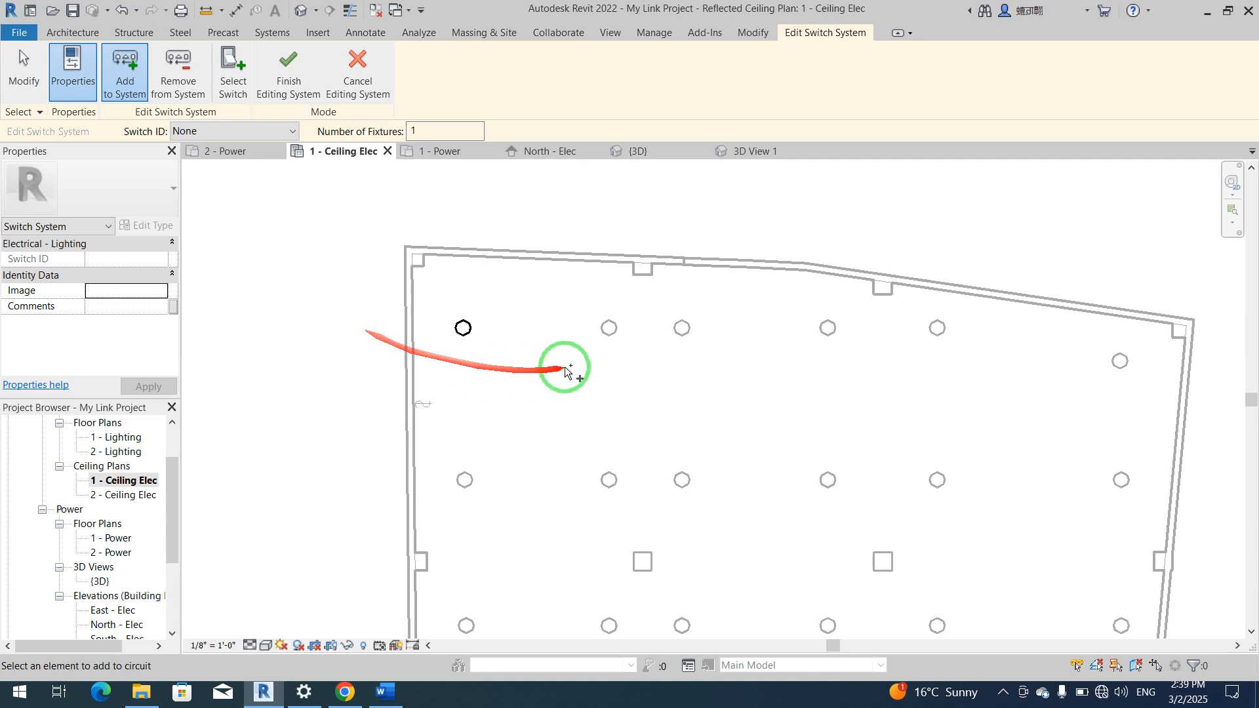
Step: Add the other five first-row lights to the switch system
{"action": "left_click", "coordinate": [609, 329]}
{"action": "left_click", "coordinate": [680, 330]}
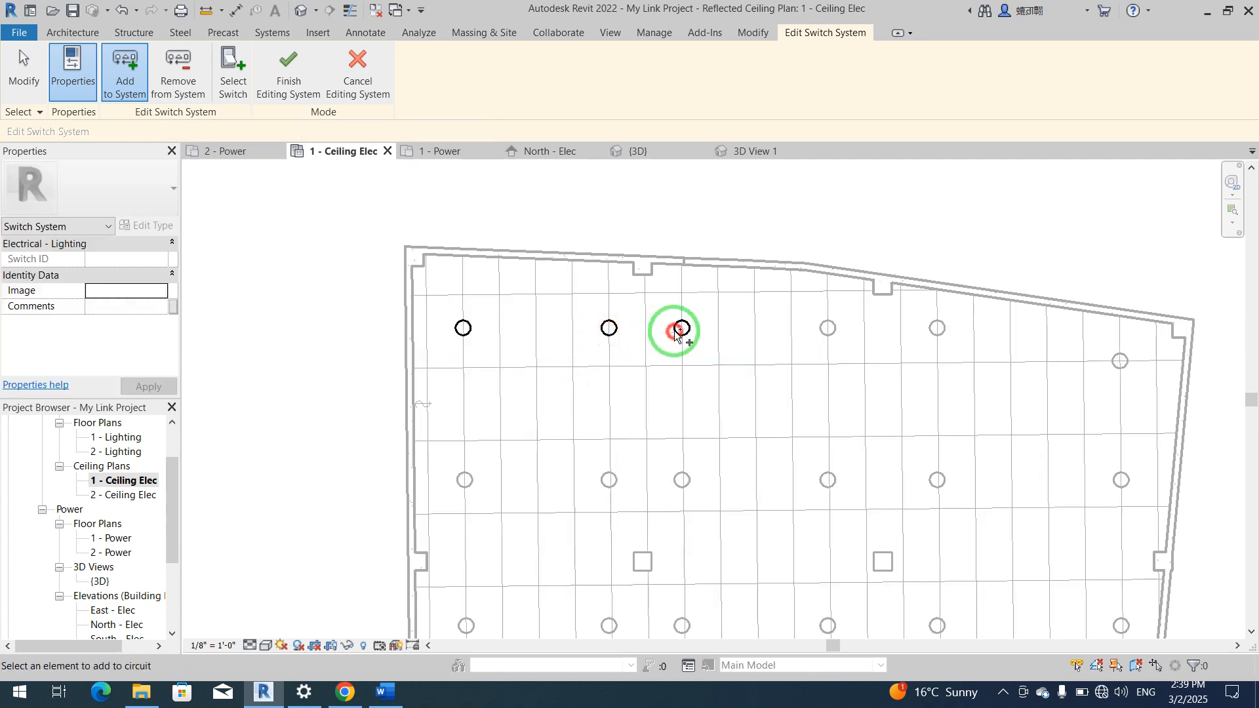
{"action": "left_click", "coordinate": [829, 329]}
{"action": "left_click", "coordinate": [937, 329]}
{"action": "left_click", "coordinate": [1119, 361]}
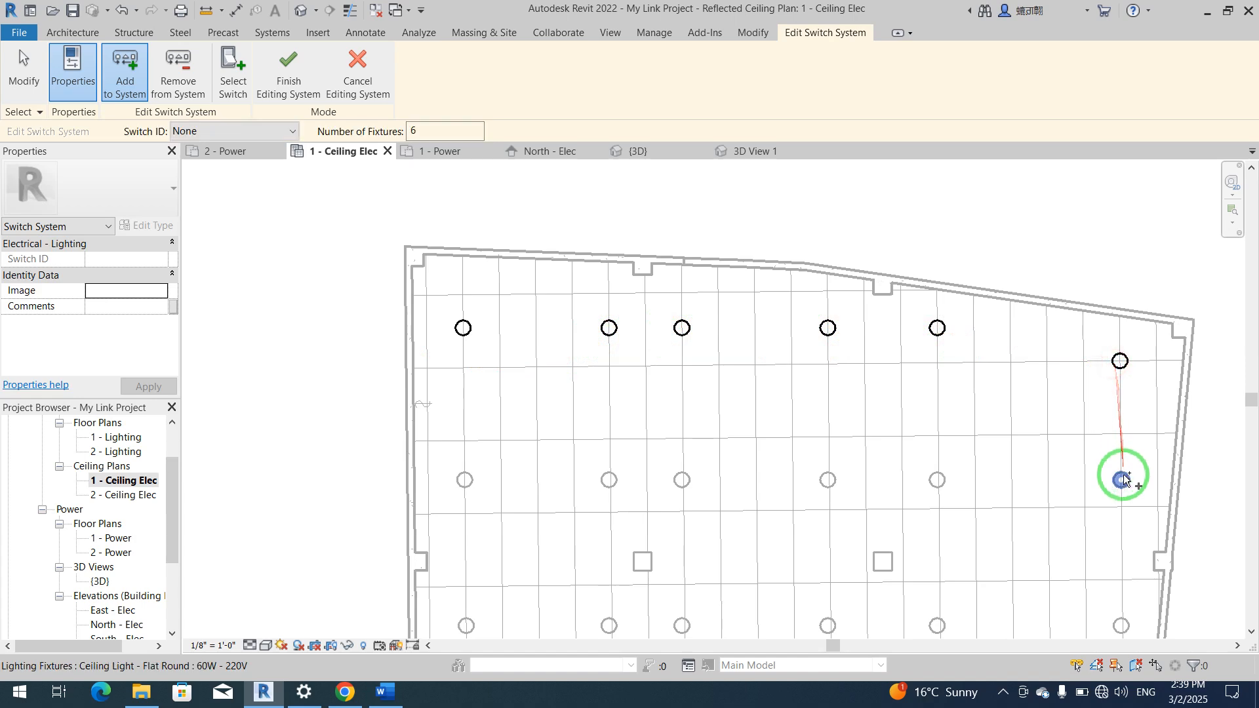
Step: Add all six second-row lights to the switch system
{"action": "left_click", "coordinate": [1122, 480]}
{"action": "left_click", "coordinate": [937, 481]}
{"action": "left_click", "coordinate": [828, 480]}
{"action": "left_click", "coordinate": [683, 481]}
{"action": "left_click", "coordinate": [609, 480]}
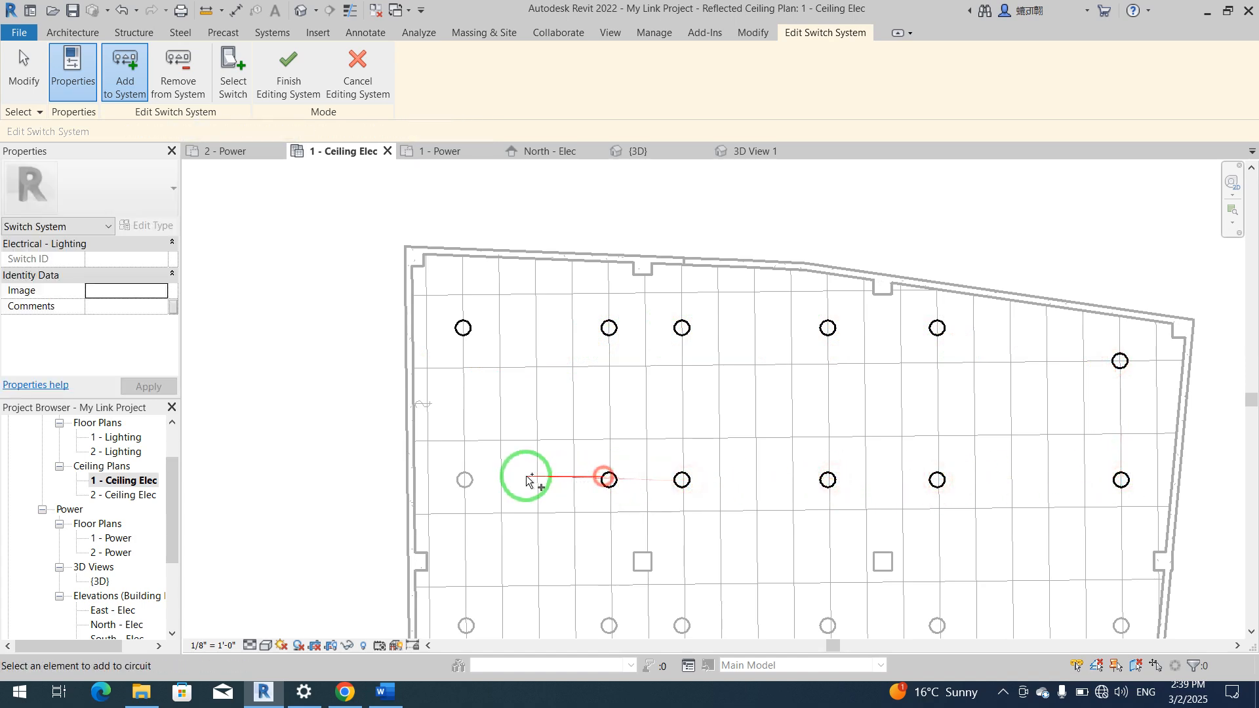
{"action": "left_click", "coordinate": [466, 481]}
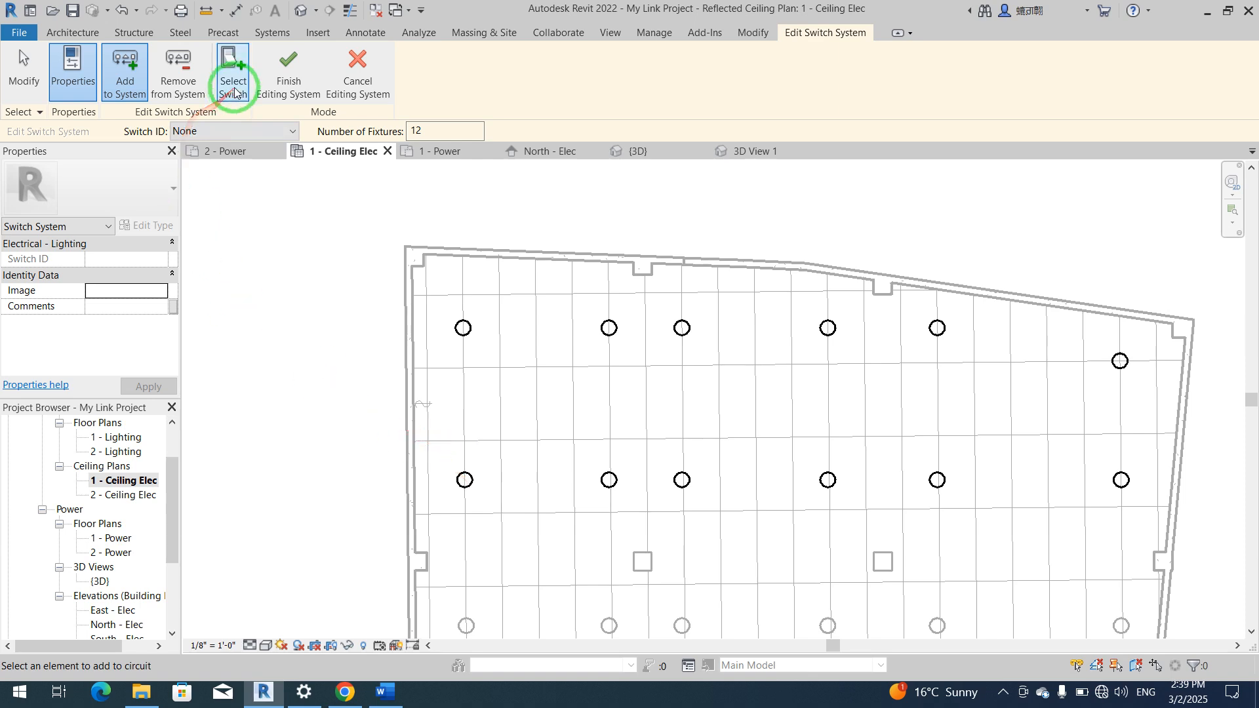
Step: Assign the Single Pole switch on the left wall to the switch system and finish editing the system
{"action": "left_click", "coordinate": [234, 89]}
{"action": "left_click", "coordinate": [422, 403]}
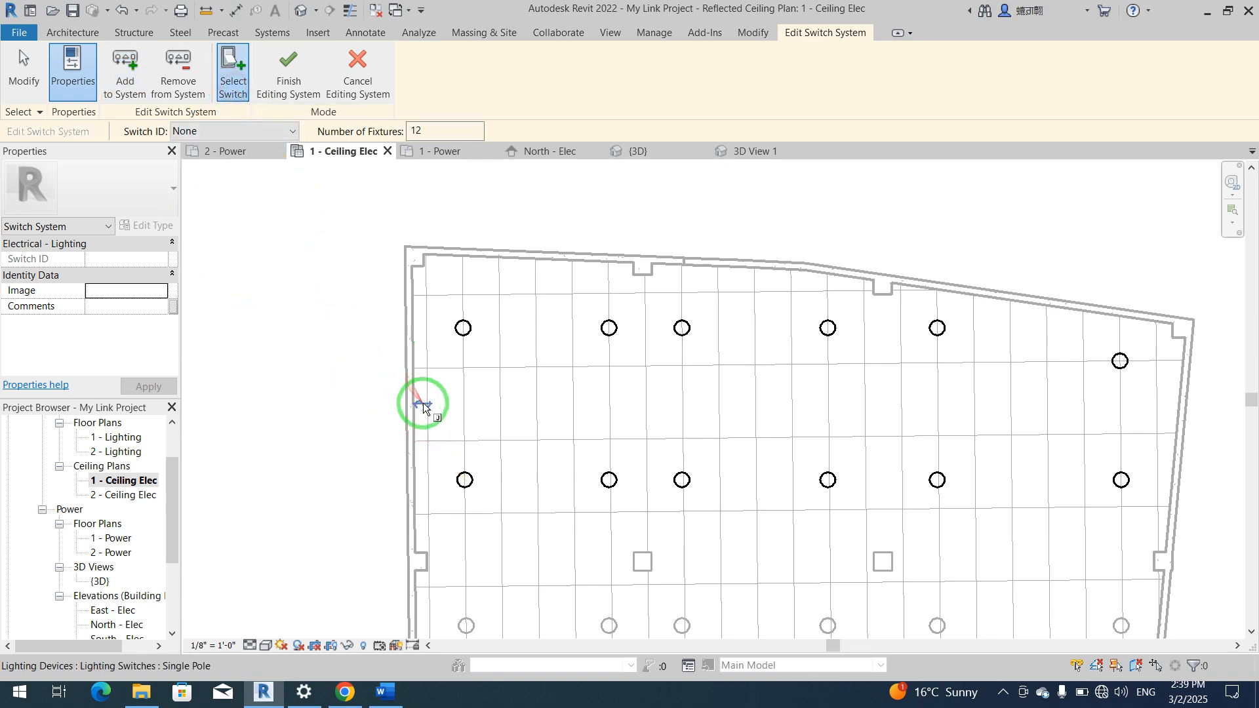
{"action": "left_click", "coordinate": [285, 97]}
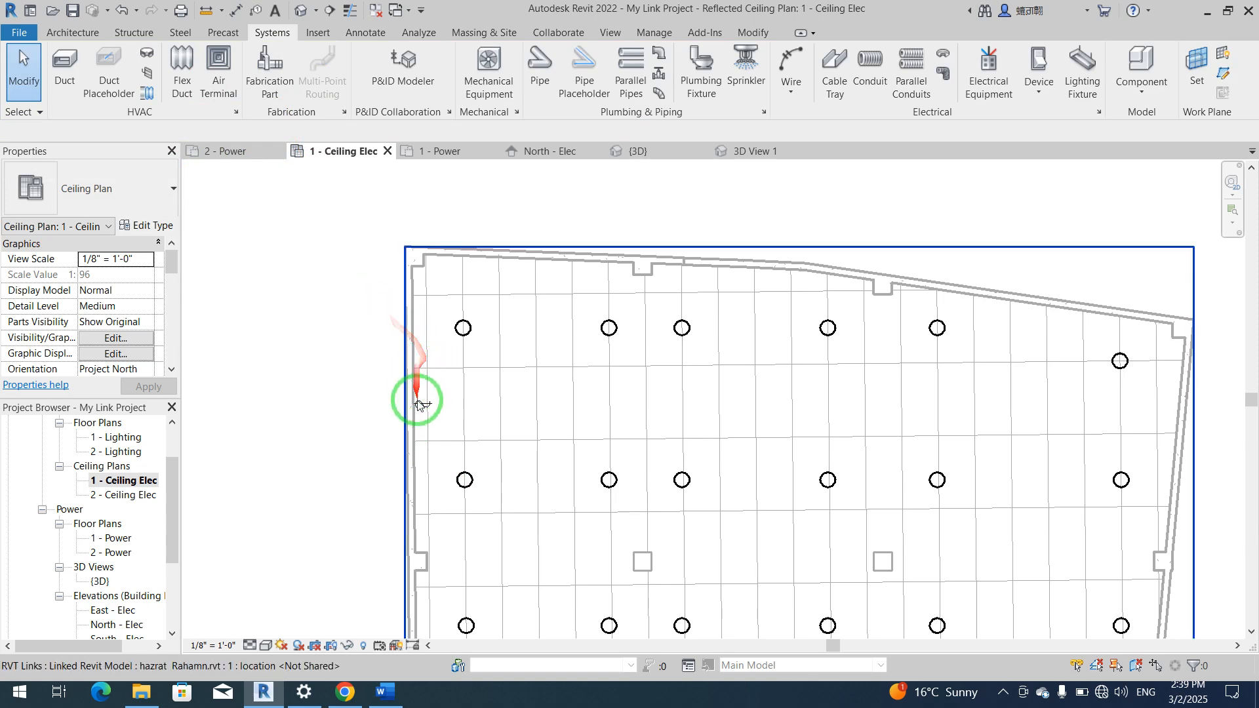
Step: Review which lights are connected to the left wall's Single Pole switch in its switch system
{"action": "left_click", "coordinate": [418, 403]}
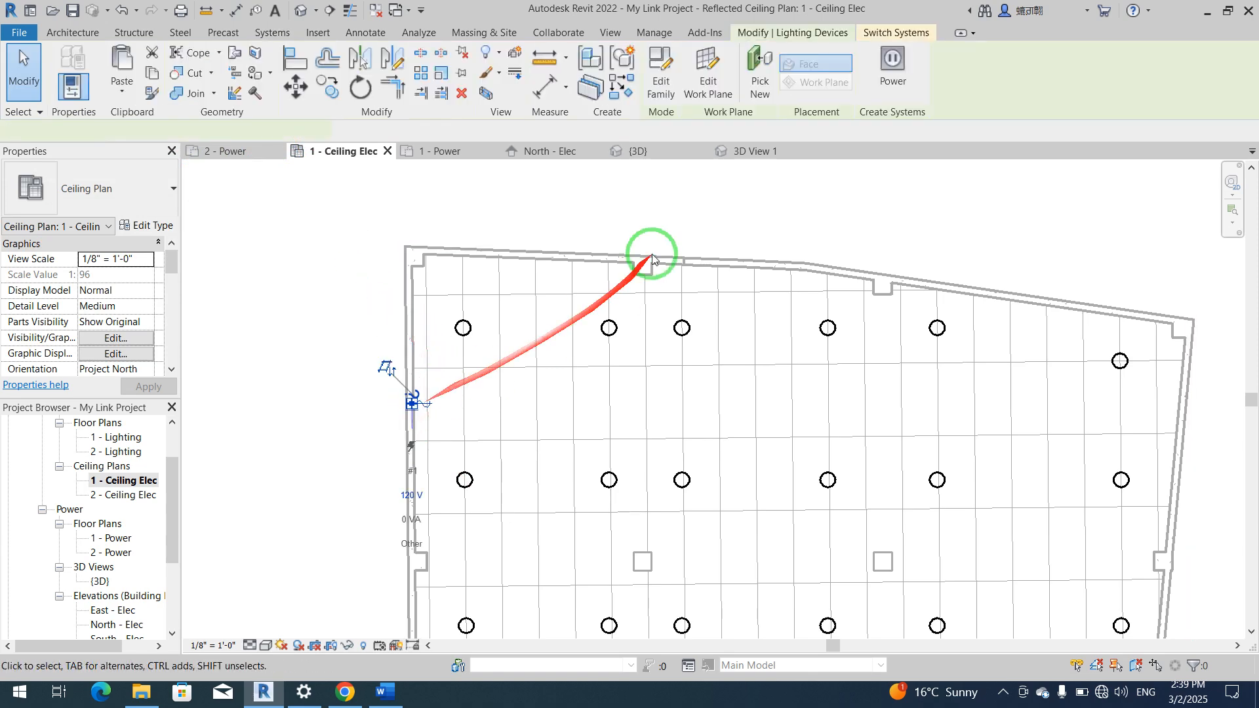
{"action": "left_click", "coordinate": [902, 35]}
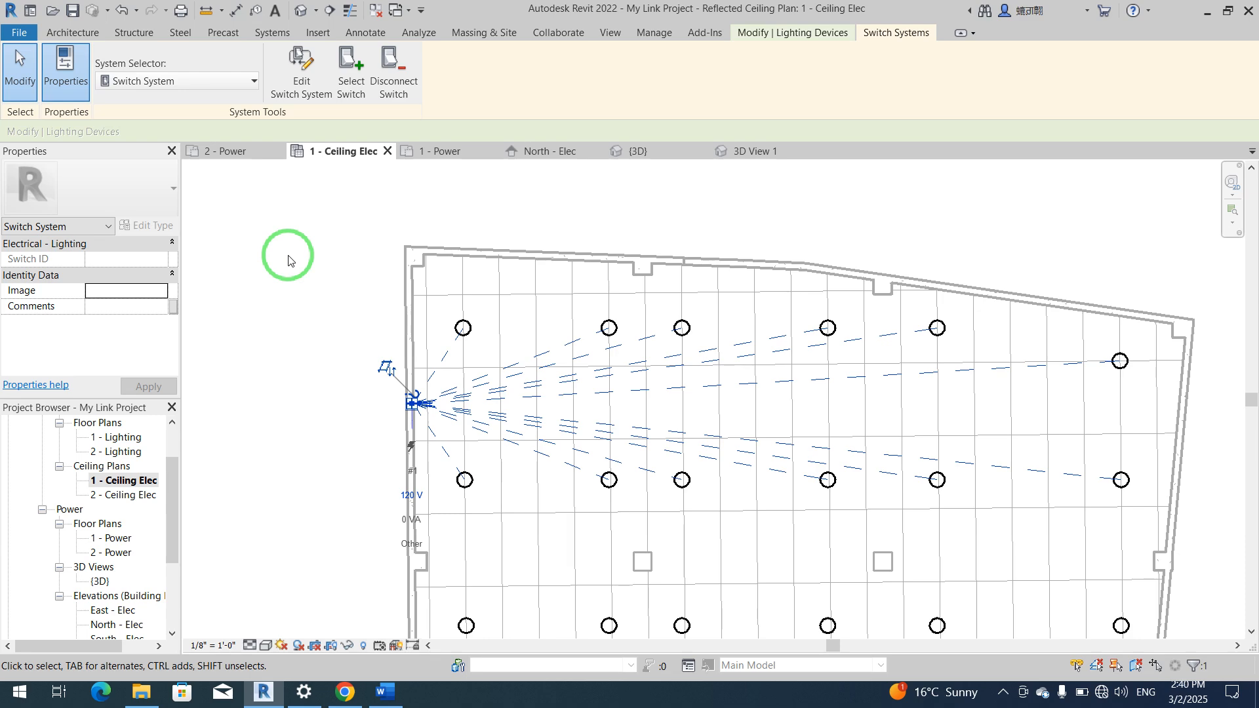
{"action": "middle_click_drag", "start_coordinate": [272, 394], "coordinate": [262, 247]}
{"action": "middle_click_drag", "start_coordinate": [313, 424], "coordinate": [371, 443]}
{"action": "left_click", "coordinate": [317, 368]}
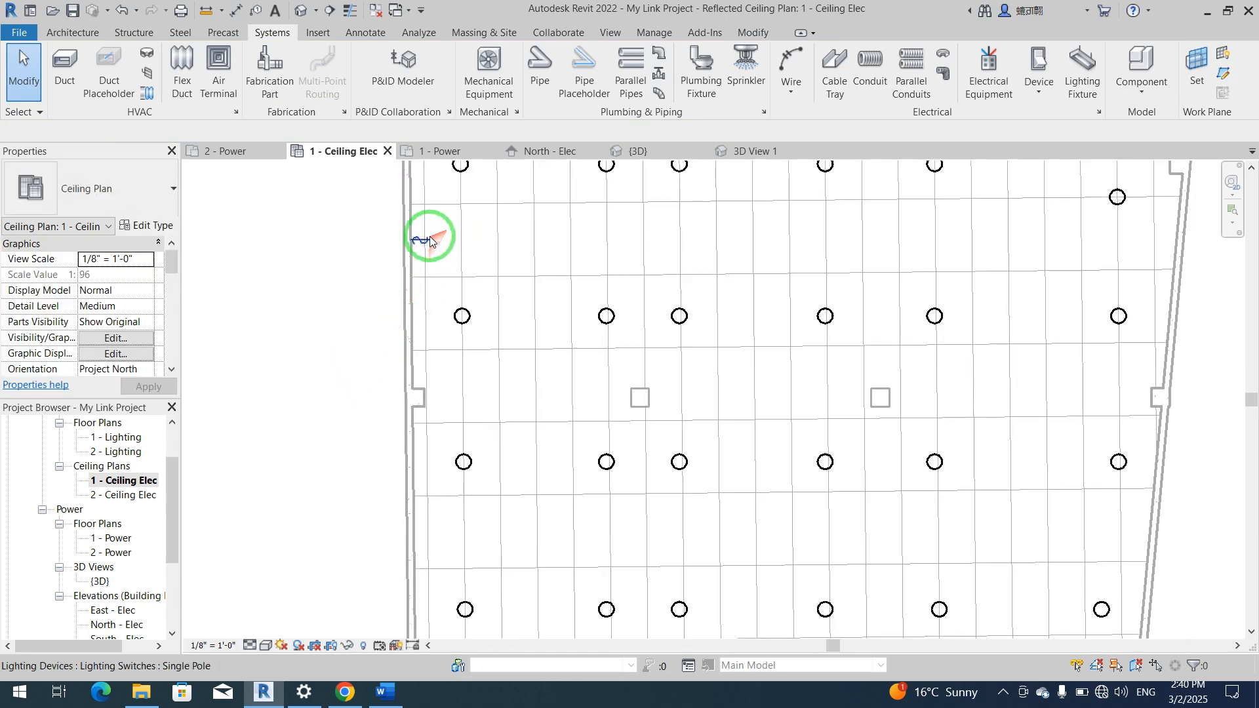
Step: Examine the Single Pole switch's type properties and close them without changes
{"action": "left_click", "coordinate": [430, 242]}
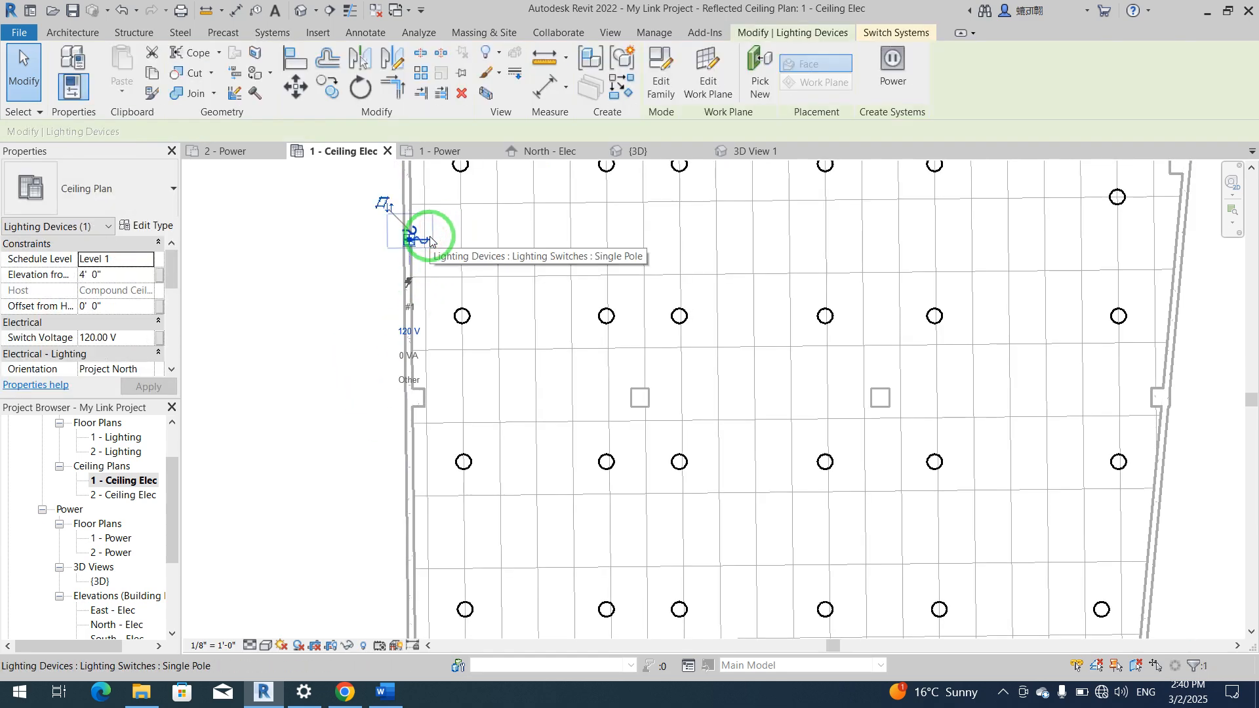
{"action": "left_click", "coordinate": [164, 226]}
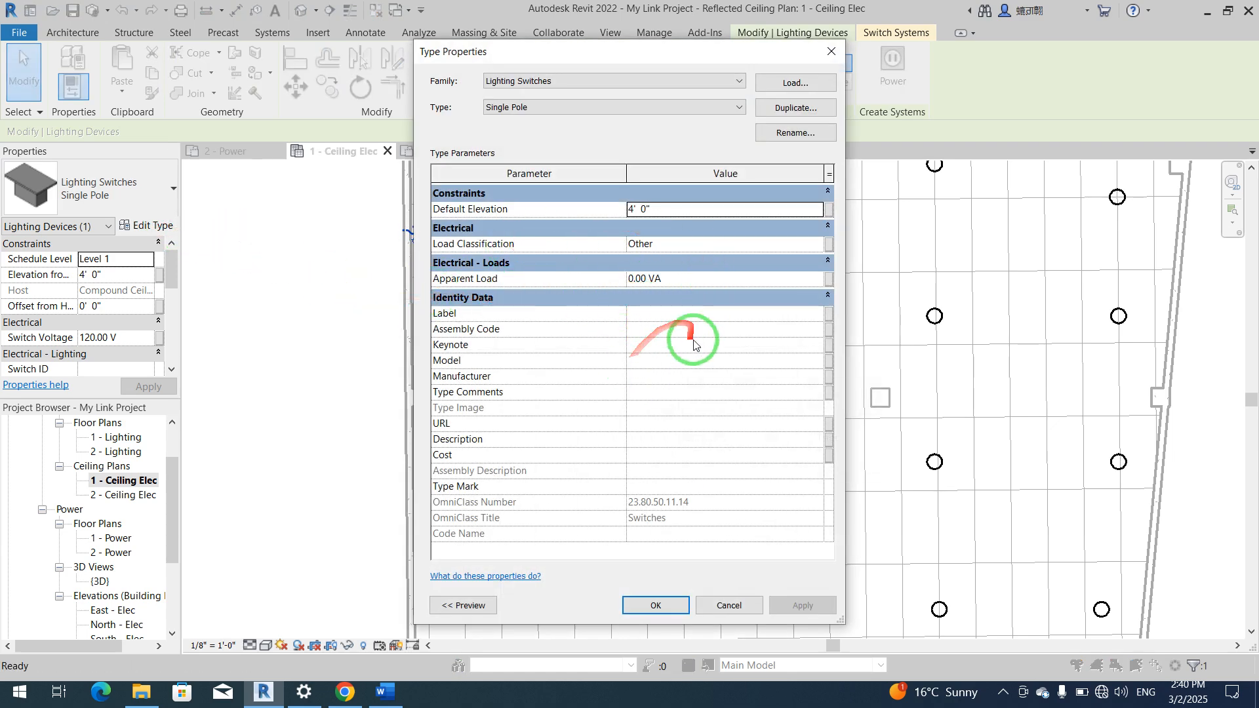
{"action": "left_click", "coordinate": [729, 605]}
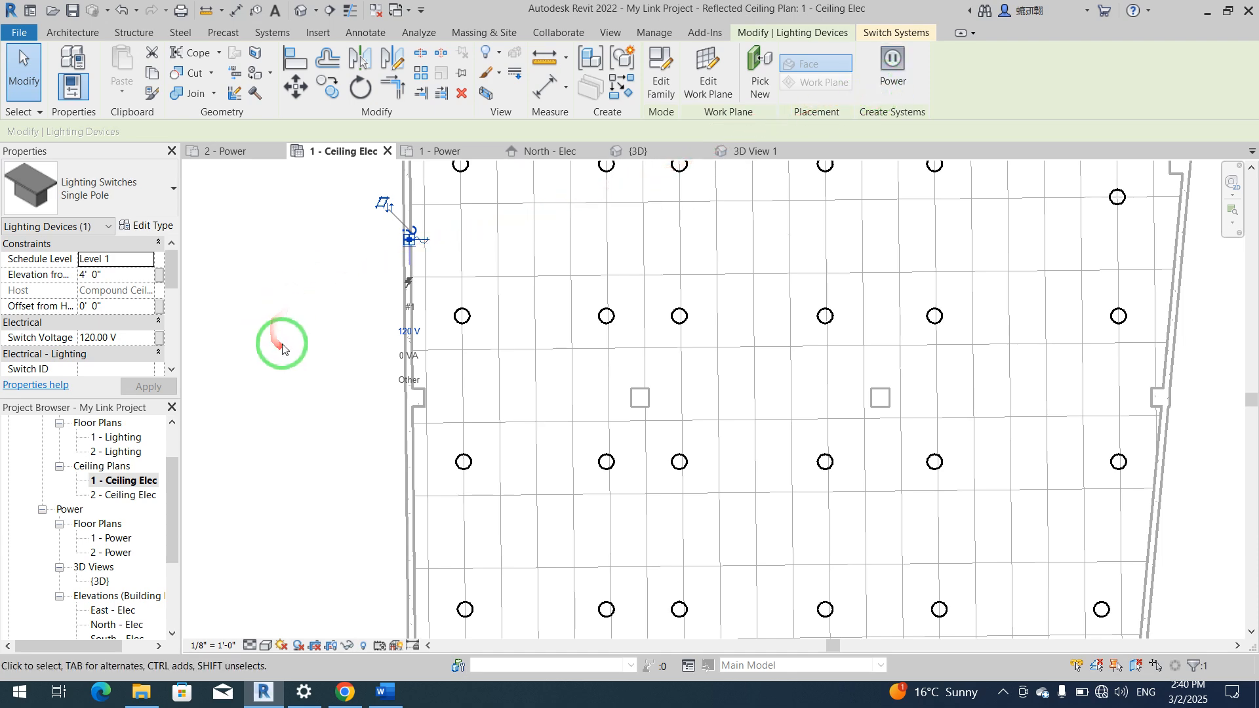
{"action": "key", "text": "Escape"}
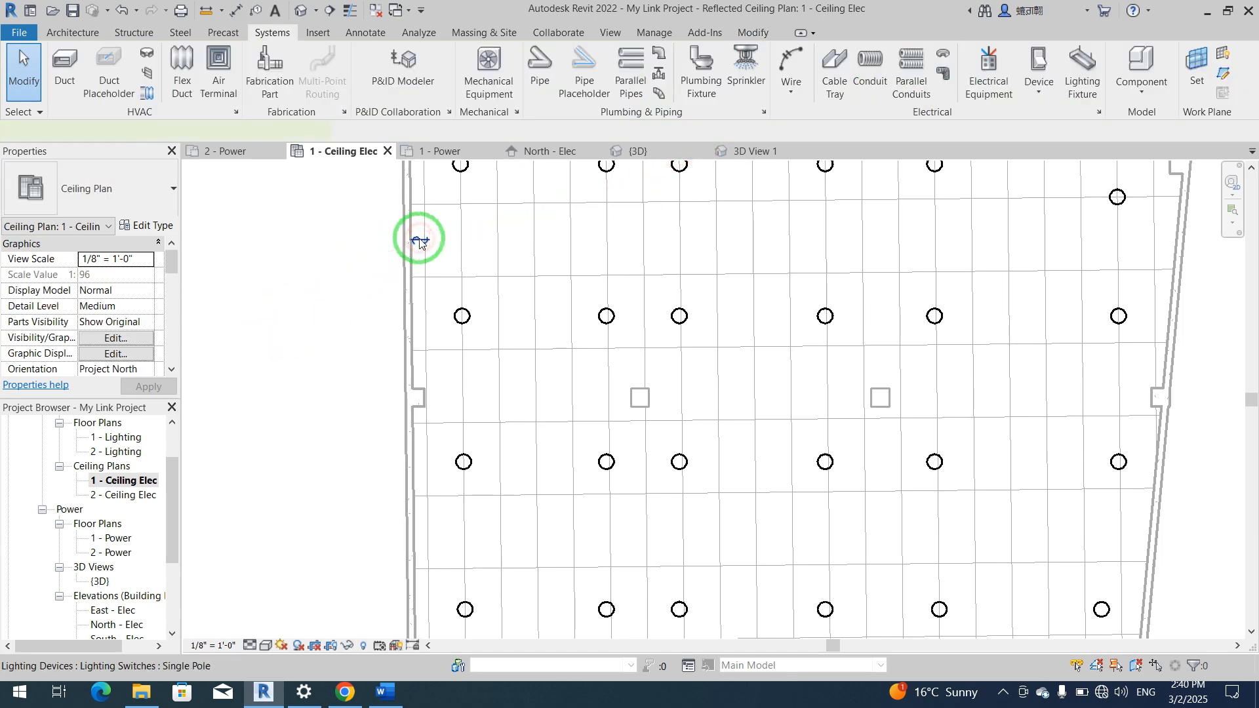
Step: Place a matching Single Pole switch on the left wall's column face between the second and third rows of lights
{"action": "left_click", "coordinate": [420, 242]}
{"action": "key", "text": "c"}
{"action": "key", "text": "s"}
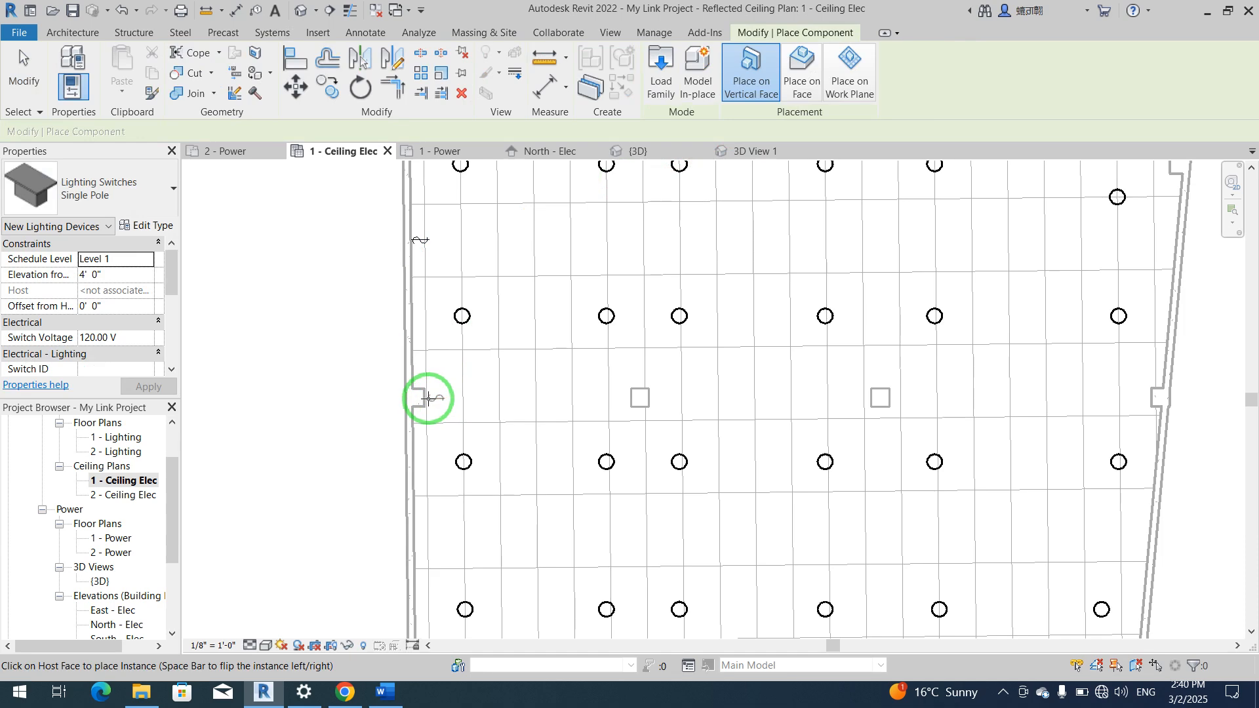
{"action": "left_click", "coordinate": [426, 402]}
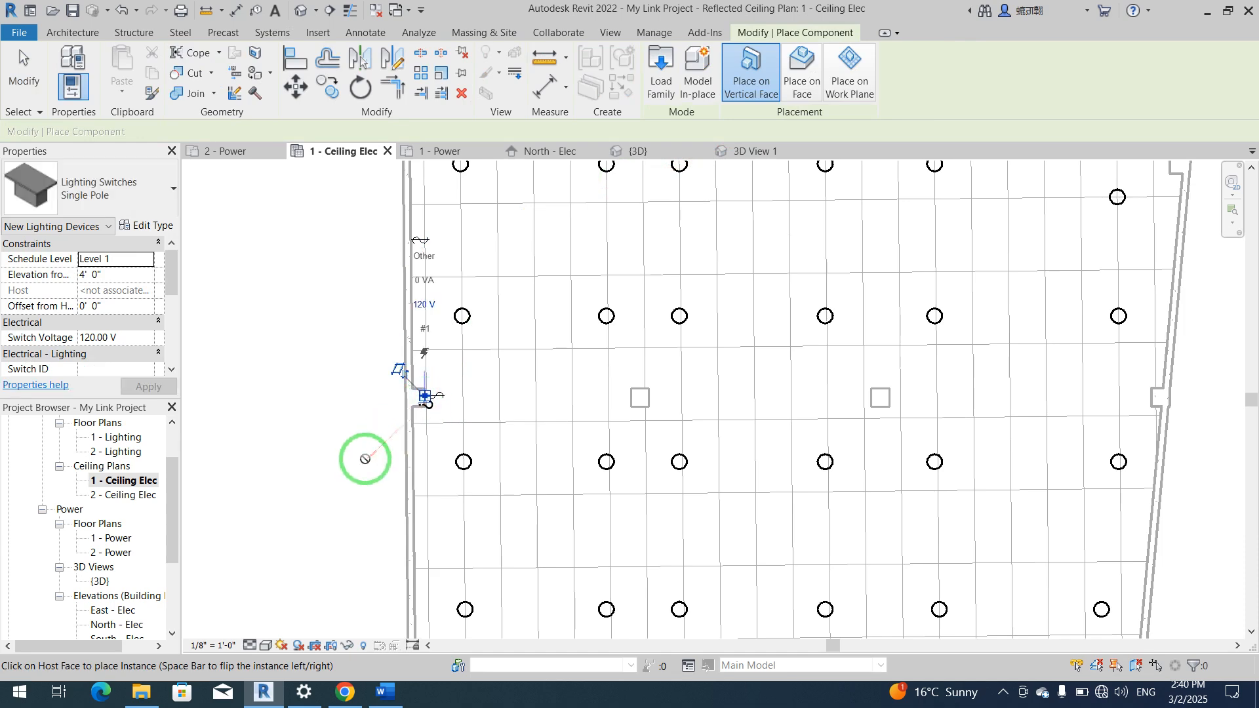
{"action": "key", "text": "Escape"}
{"action": "key", "text": "Escape"}
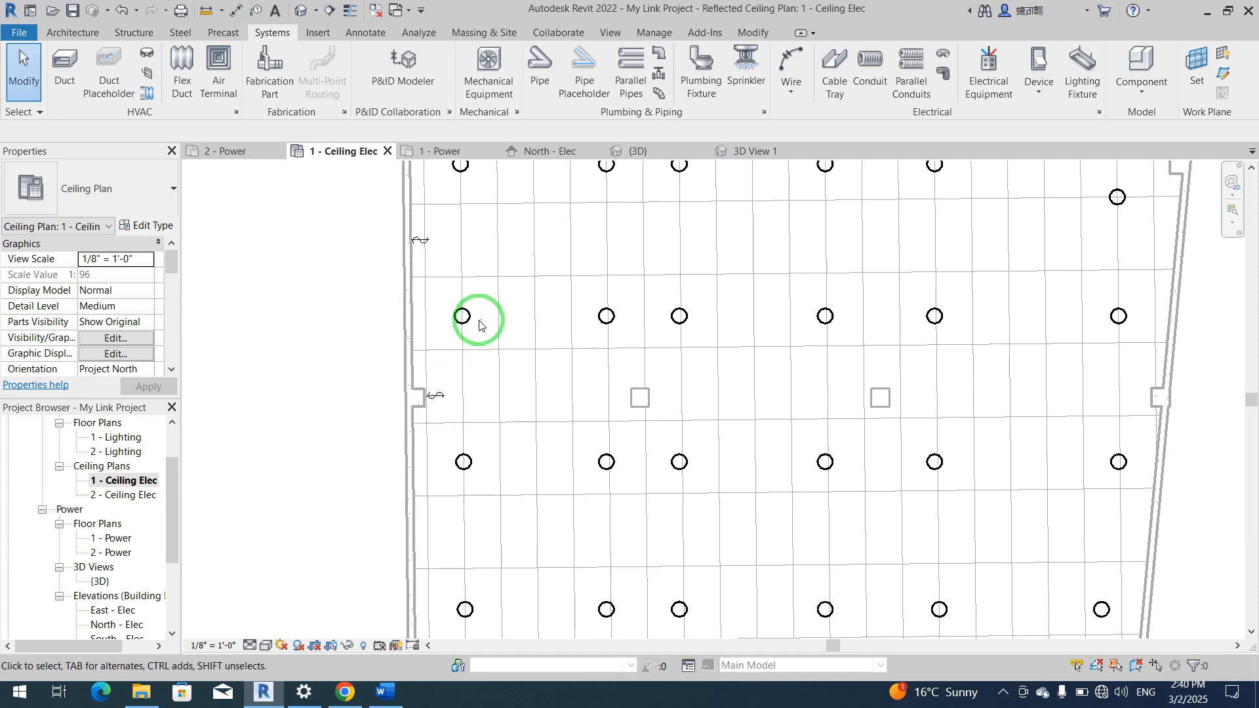
Step: Delete the Single Pole switch from the left wall's column
{"action": "scroll", "coordinate": [503, 440], "scroll_direction": "down", "scroll_amount": 2}
{"action": "middle_click_drag", "start_coordinate": [522, 465], "coordinate": [506, 409]}
{"action": "left_click", "coordinate": [440, 346]}
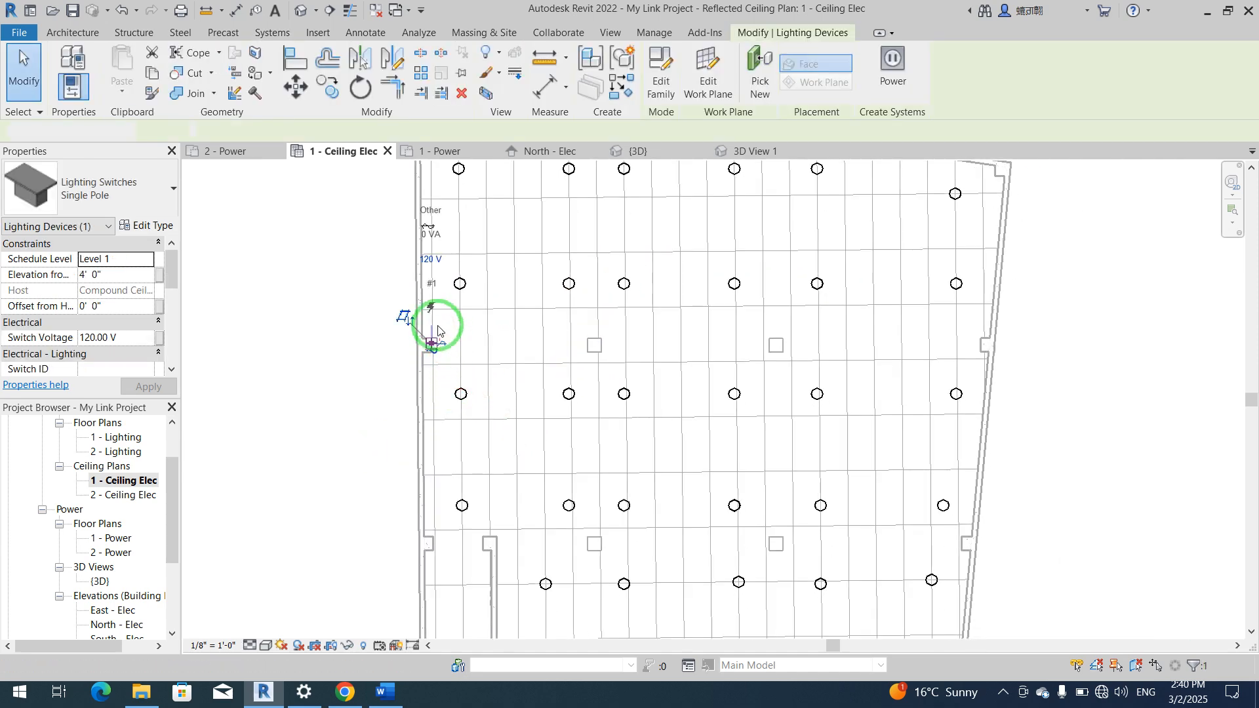
{"action": "key", "text": "Delete"}
Step: Place a matching Single Pole switch on the left wall's inner face between the third and fourth rows of lights
{"action": "left_click", "coordinate": [428, 227]}
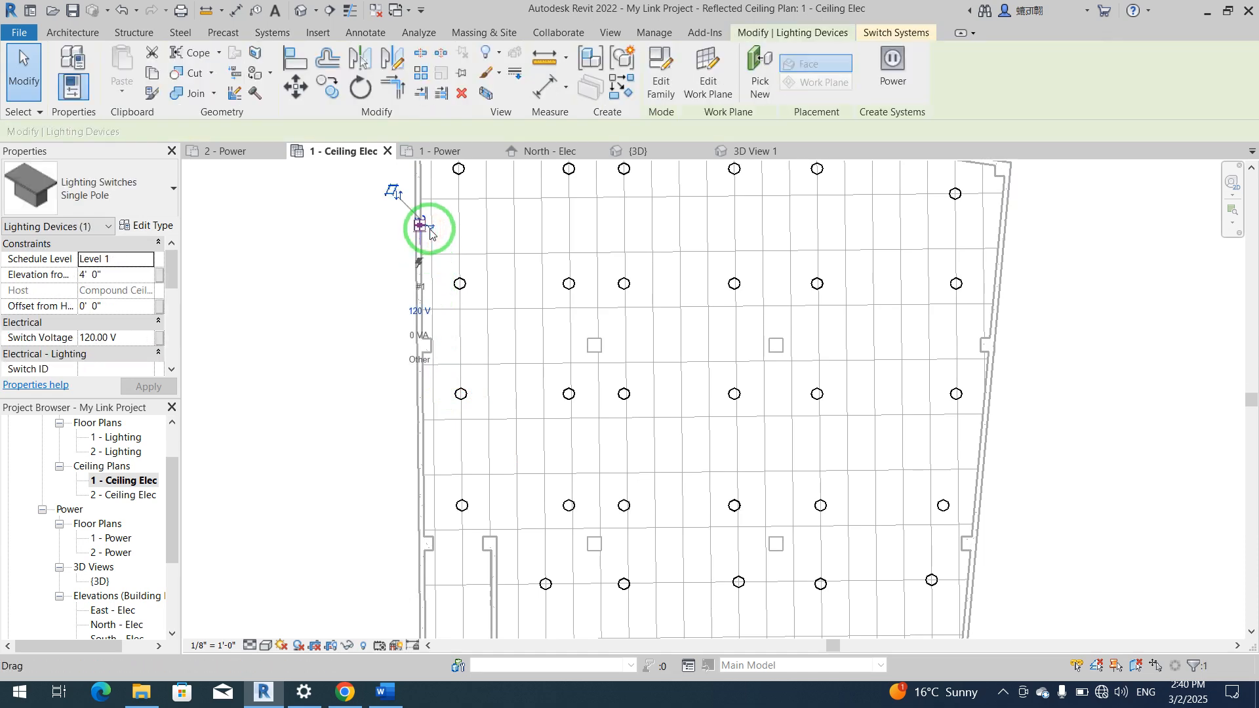
{"action": "key", "text": "s"}
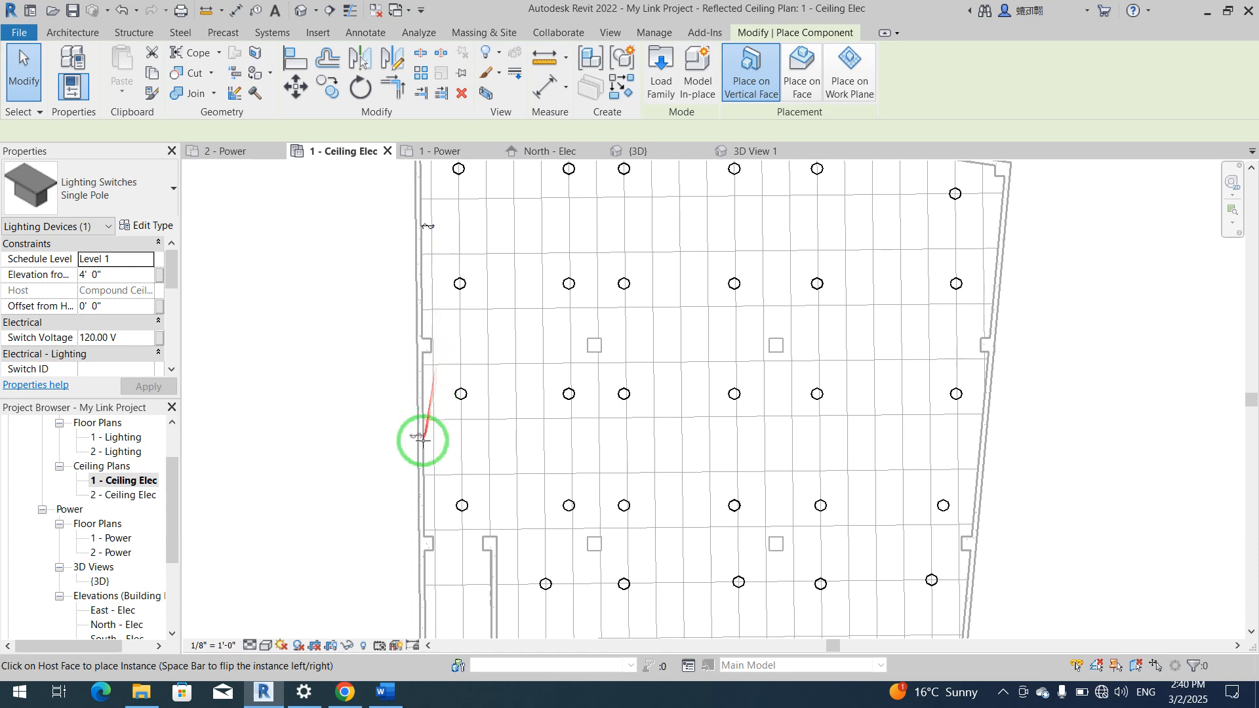
{"action": "left_click", "coordinate": [424, 458]}
{"action": "key", "text": "Escape"}
{"action": "key", "text": "Escape"}
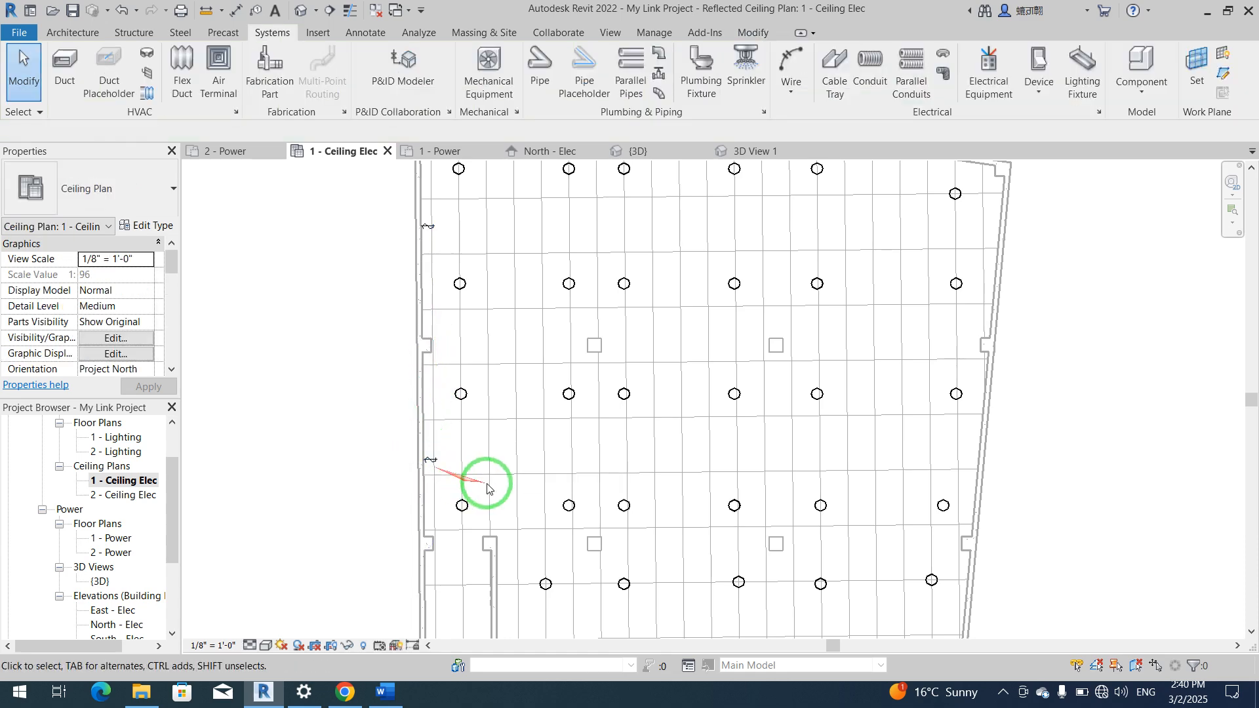
Step: Create a second switch system from the leftmost third-row light
{"action": "scroll", "coordinate": [485, 482], "scroll_direction": "up", "scroll_amount": 2}
{"action": "left_click", "coordinate": [459, 379]}
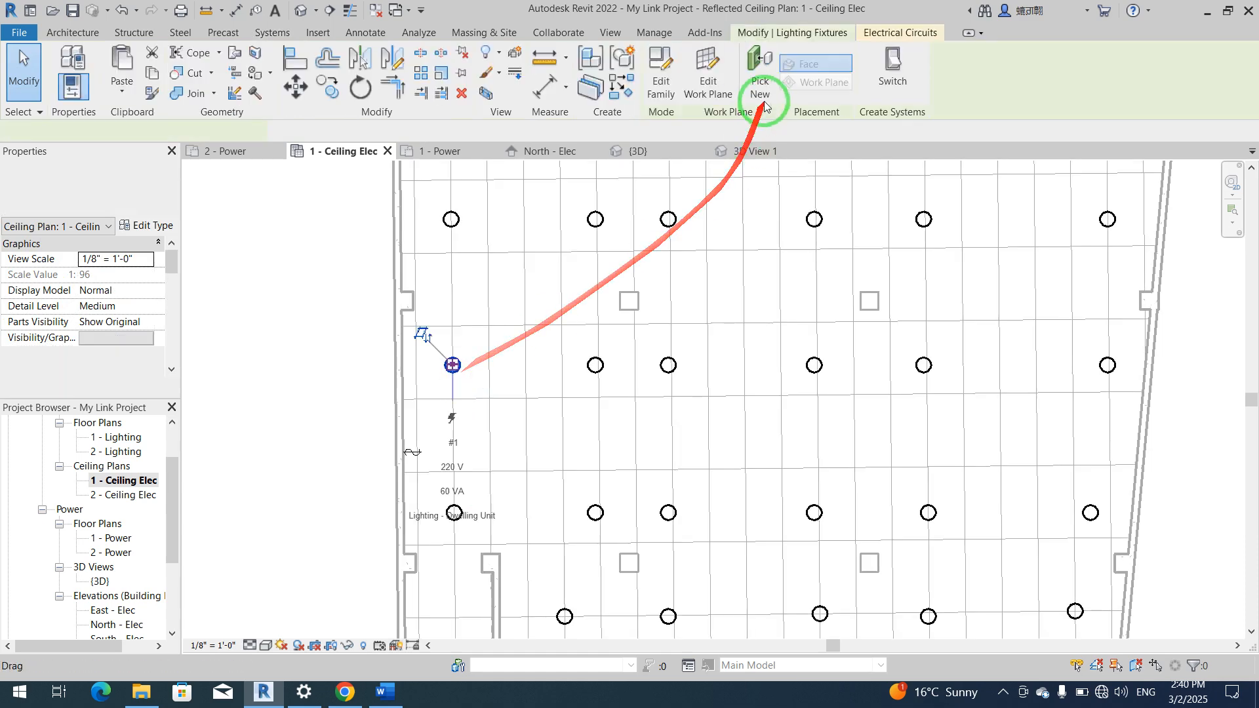
{"action": "left_click", "coordinate": [900, 90]}
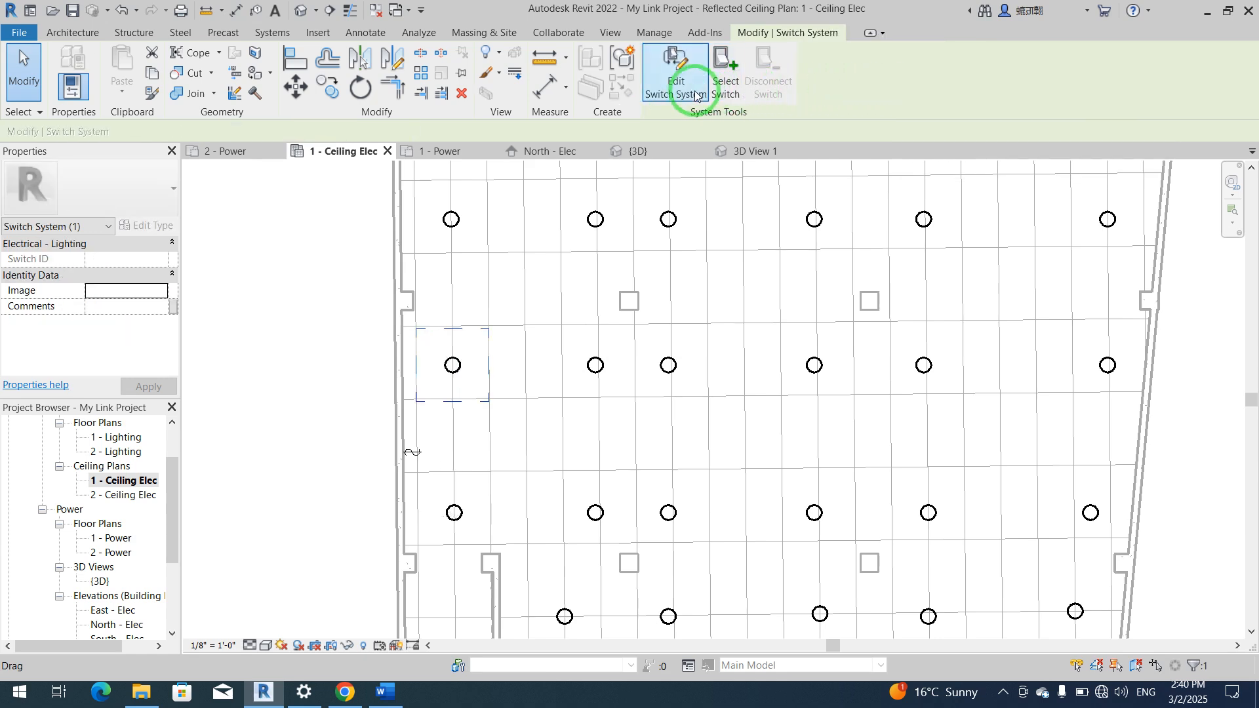
Step: Add the remaining third-row lights and all fourth-row lights to the new switch system
{"action": "left_click", "coordinate": [691, 95]}
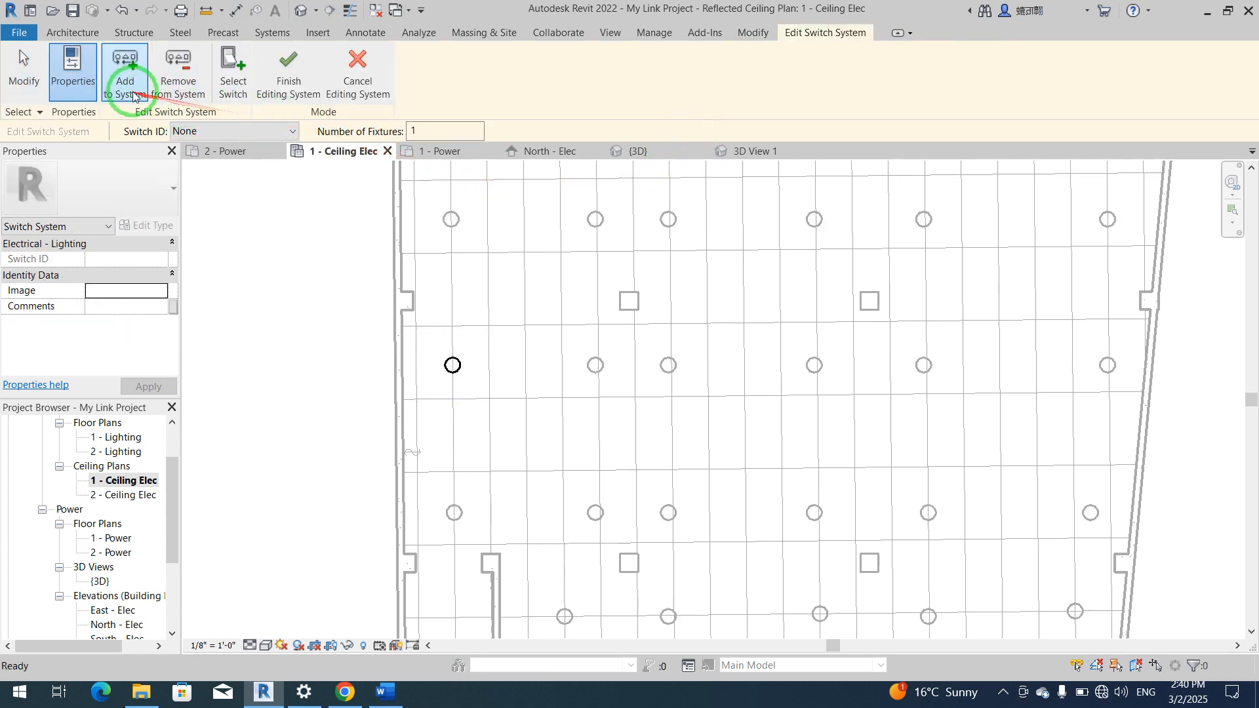
{"action": "left_click", "coordinate": [128, 80]}
{"action": "left_click", "coordinate": [596, 367]}
{"action": "left_click", "coordinate": [668, 366]}
{"action": "left_click", "coordinate": [815, 366]}
{"action": "left_click", "coordinate": [923, 366]}
{"action": "left_click", "coordinate": [1107, 365]}
{"action": "left_click", "coordinate": [1090, 513]}
{"action": "left_click", "coordinate": [927, 512]}
{"action": "left_click", "coordinate": [814, 512]}
{"action": "left_click", "coordinate": [668, 512]}
{"action": "left_click", "coordinate": [596, 514]}
{"action": "left_click", "coordinate": [452, 513]}
Step: Assign the left wall's switch between the third and fourth rows to the switch system and finish editing
{"action": "left_click", "coordinate": [223, 92]}
{"action": "left_click", "coordinate": [412, 452]}
{"action": "left_click", "coordinate": [299, 93]}
Step: Check the electrical circuit and switch system connections of the leftmost third-row light
{"action": "scroll", "coordinate": [462, 466], "scroll_direction": "down", "scroll_amount": 1}
{"action": "middle_click_drag", "start_coordinate": [466, 442], "coordinate": [475, 488]}
{"action": "left_click", "coordinate": [456, 417]}
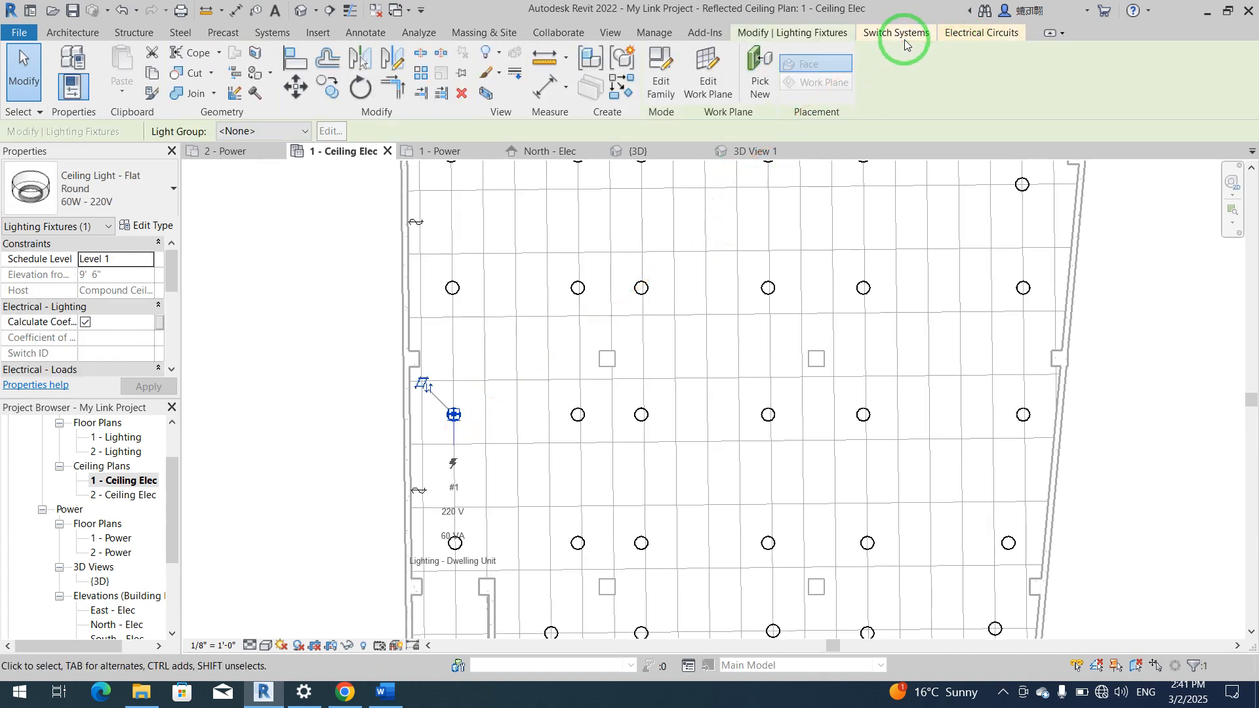
{"action": "left_click", "coordinate": [958, 34]}
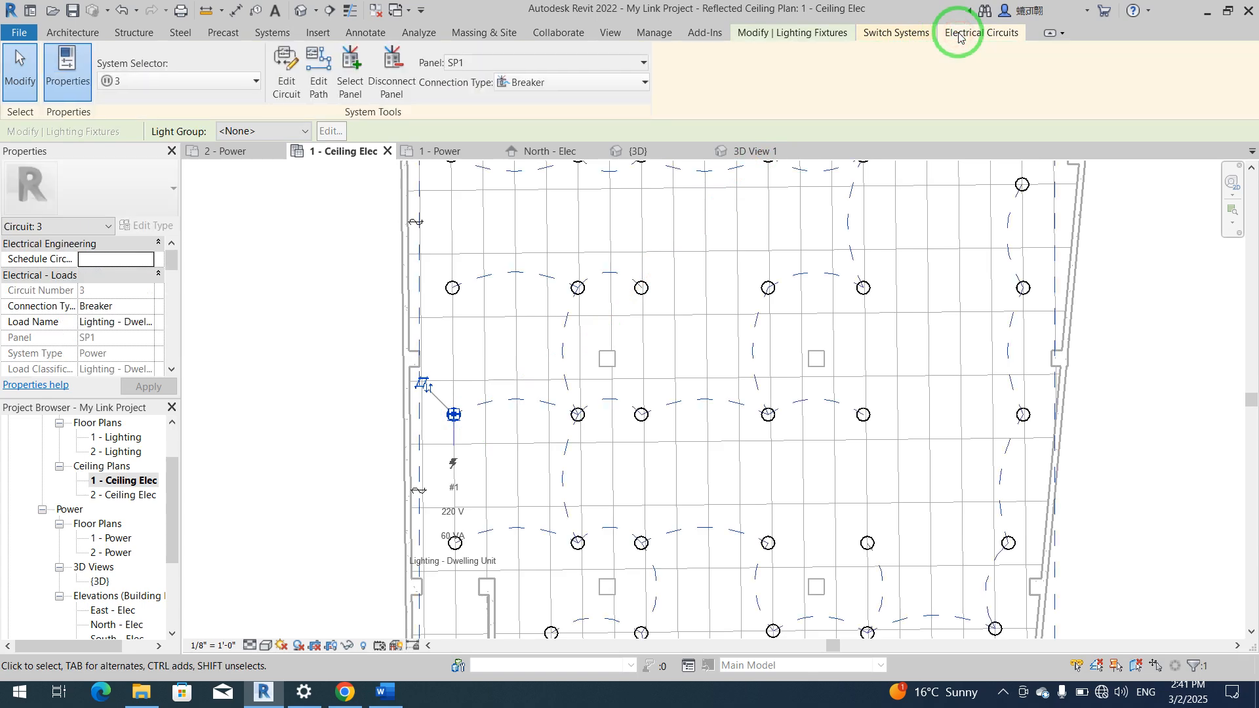
{"action": "left_click", "coordinate": [929, 34]}
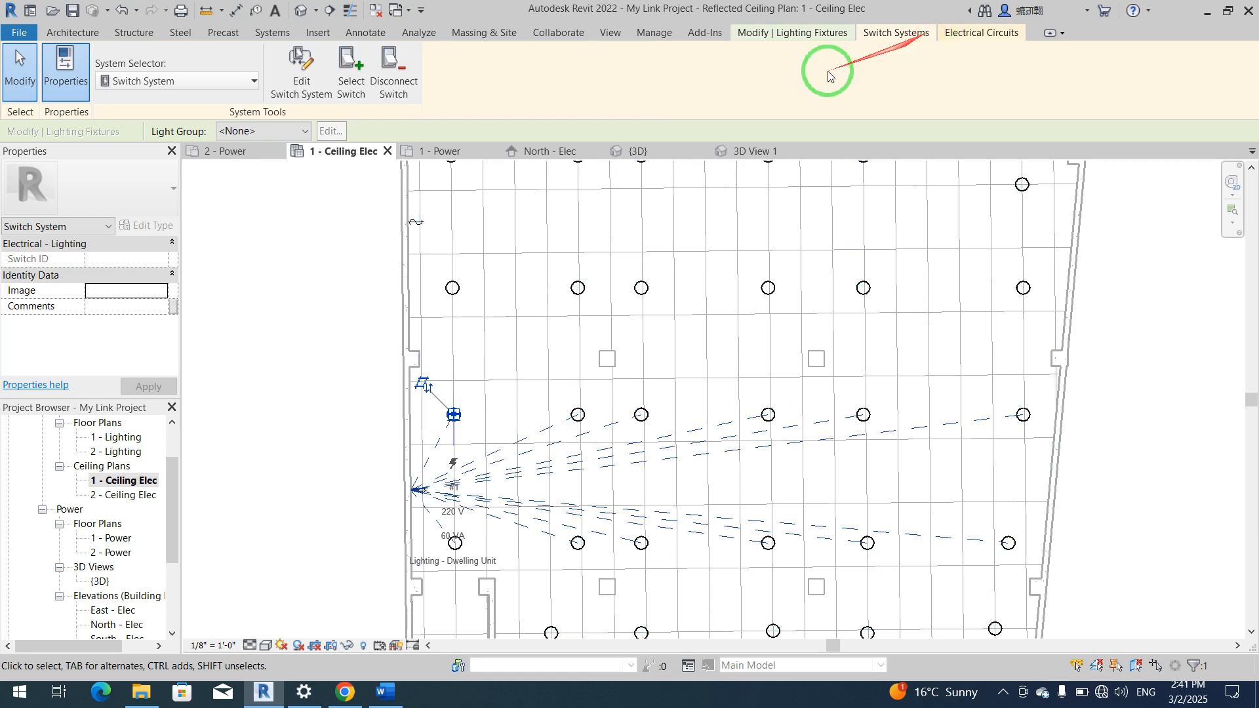
{"action": "scroll", "coordinate": [518, 288], "scroll_direction": "down", "scroll_amount": 2}
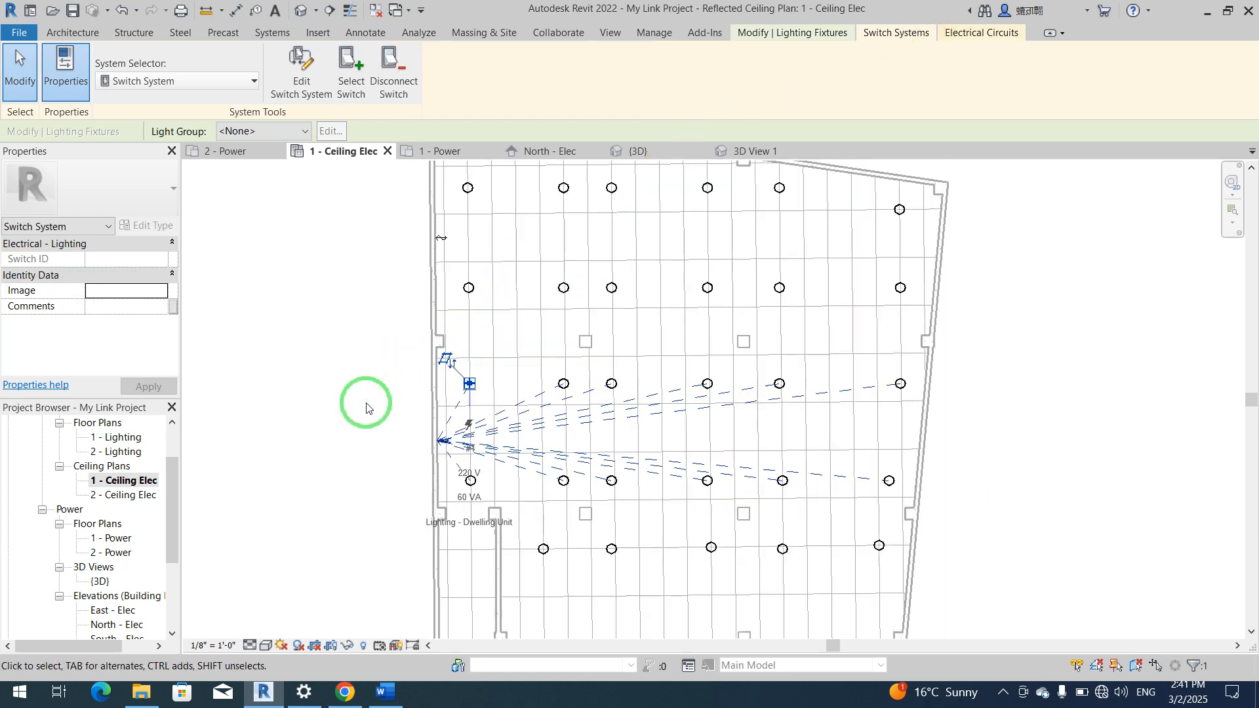
{"action": "left_click", "coordinate": [366, 408]}
Step: Place a matching Single Pole switch on the stair wall's column face between the fifth and sixth rows of lights
{"action": "middle_click_drag", "start_coordinate": [360, 441], "coordinate": [337, 346]}
{"action": "middle_click_drag", "start_coordinate": [343, 415], "coordinate": [317, 287]}
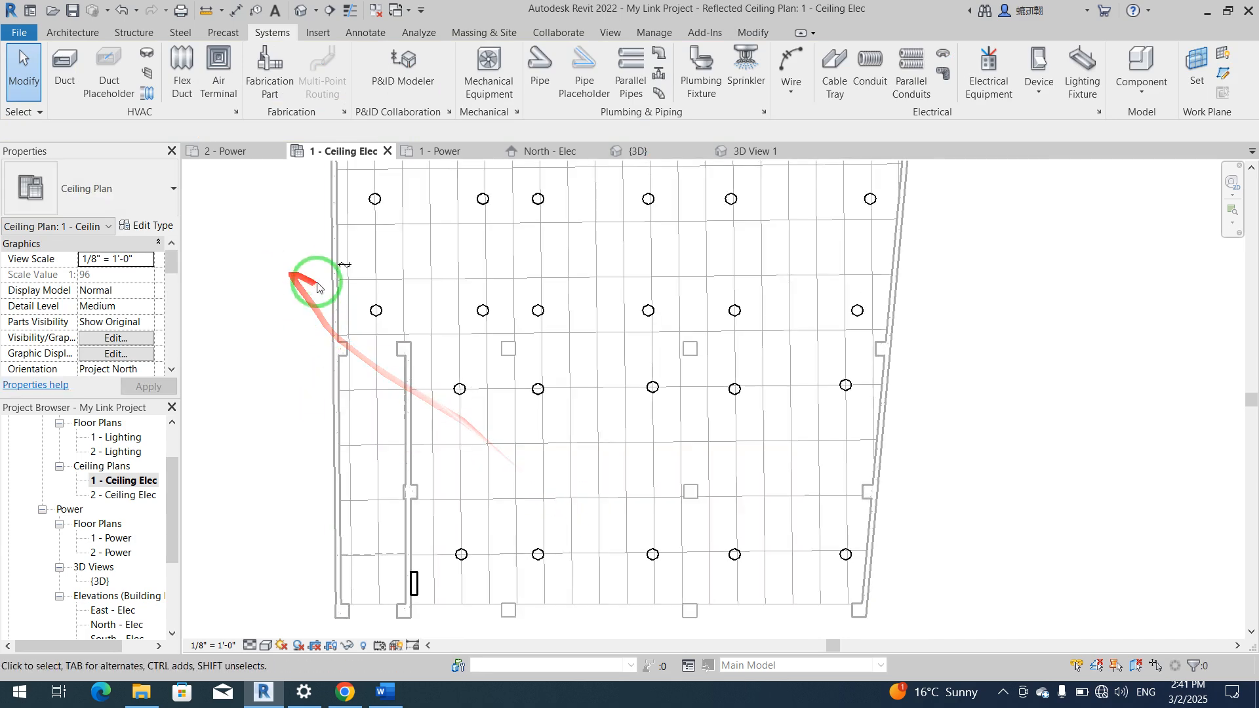
{"action": "left_click", "coordinate": [337, 266]}
{"action": "left_click_drag", "start_coordinate": [337, 264], "coordinate": [434, 468]}
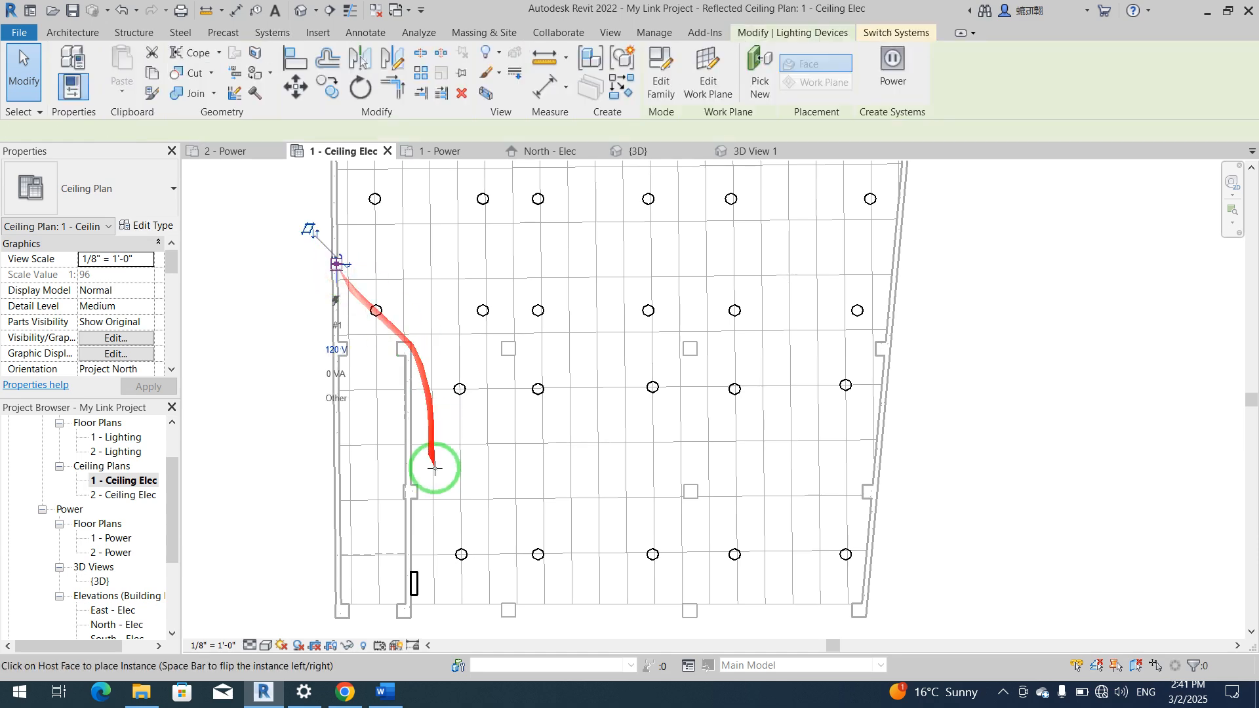
{"action": "scroll", "coordinate": [433, 477], "scroll_direction": "up", "scroll_amount": 2}
{"action": "left_click", "coordinate": [415, 495]}
{"action": "key", "text": "Escape"}
Step: Create a switch system from the leftmost fifth-row light and add all other fifth- and sixth-row lights
{"action": "left_click", "coordinate": [472, 341]}
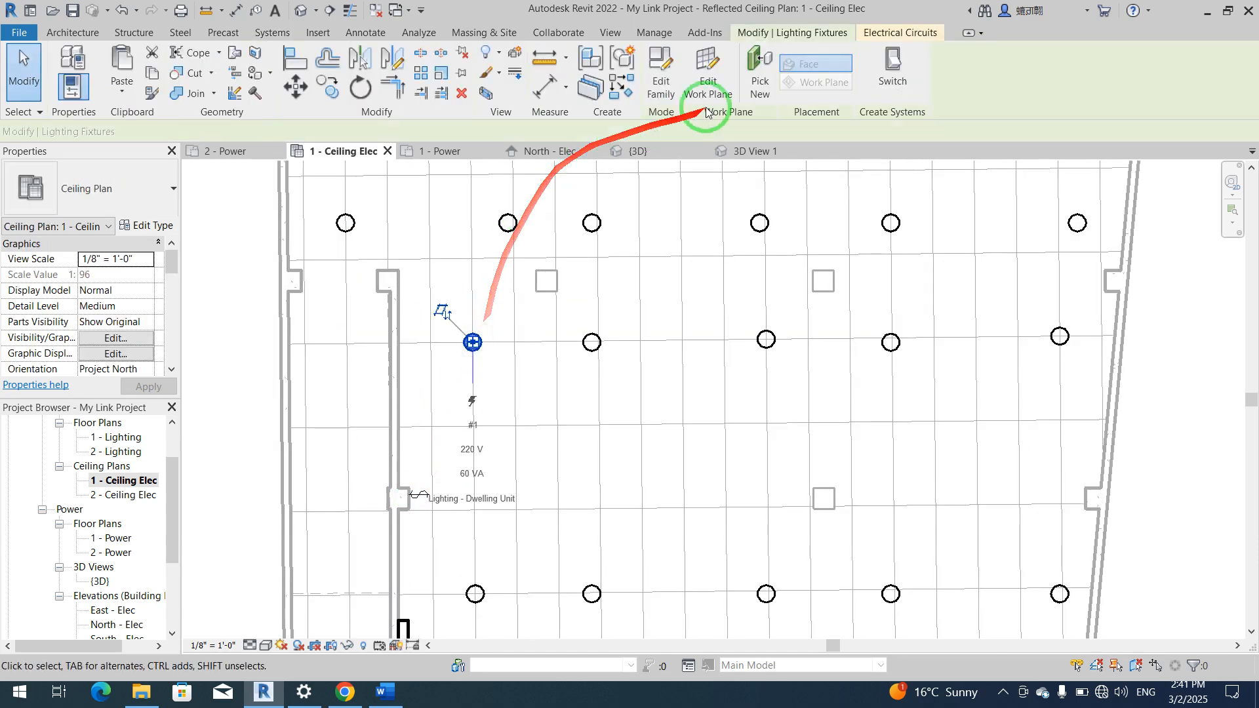
{"action": "left_click", "coordinate": [891, 82]}
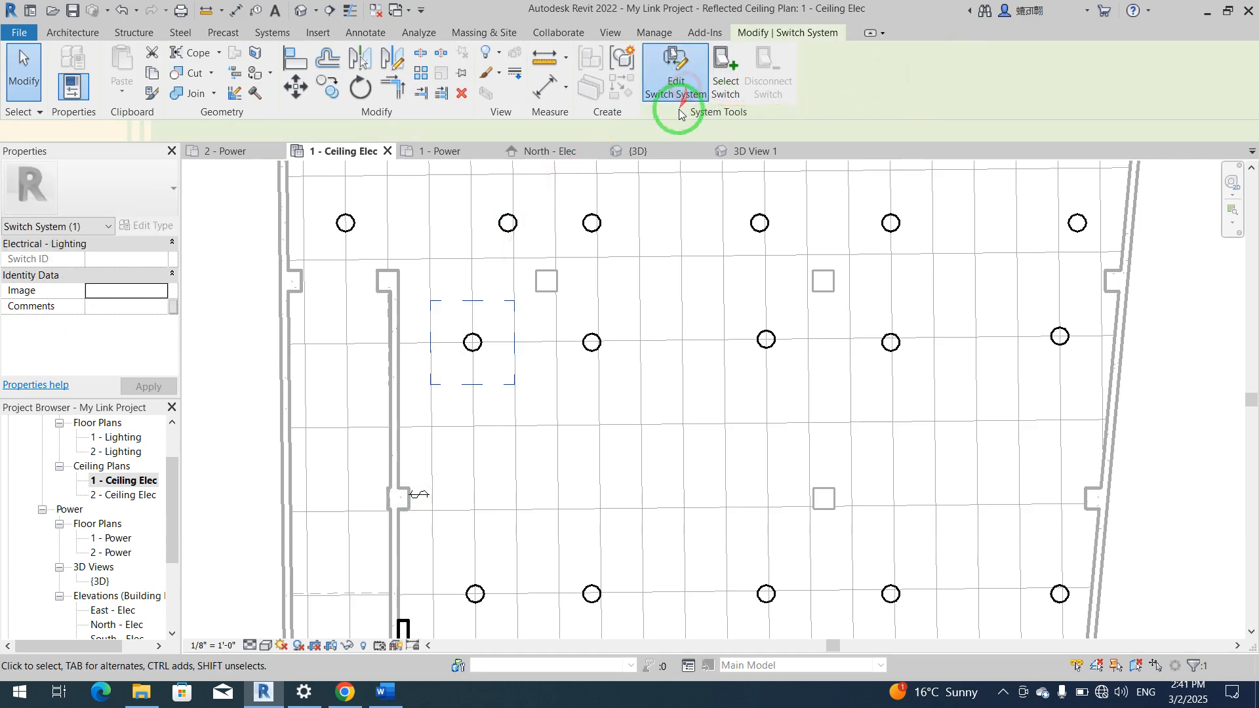
{"action": "left_click", "coordinate": [679, 105]}
{"action": "left_click", "coordinate": [127, 72]}
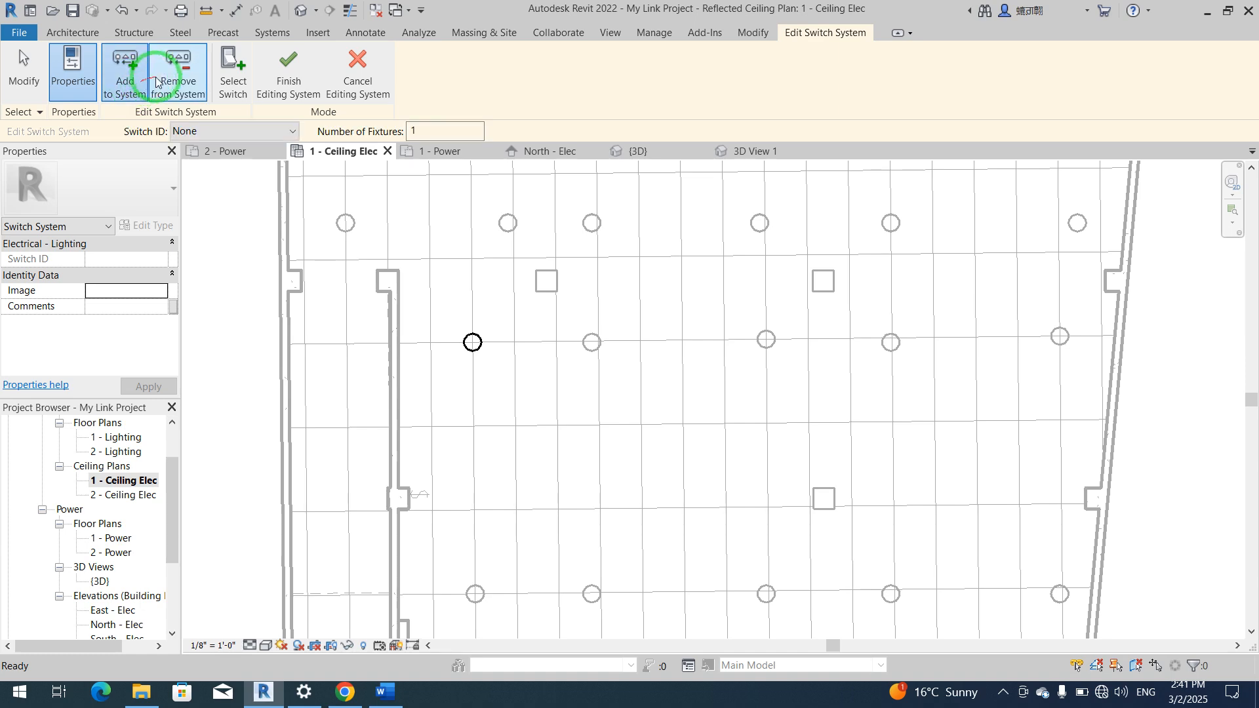
{"action": "scroll", "coordinate": [475, 348], "scroll_direction": "down", "scroll_amount": 2}
{"action": "left_click", "coordinate": [557, 354]}
{"action": "left_click", "coordinate": [673, 350]}
{"action": "left_click", "coordinate": [754, 352]}
{"action": "left_click", "coordinate": [867, 343]}
{"action": "left_click", "coordinate": [866, 511]}
{"action": "left_click", "coordinate": [756, 511]}
{"action": "left_click", "coordinate": [674, 511]}
{"action": "left_click", "coordinate": [559, 510]}
{"action": "left_click", "coordinate": [483, 512]}
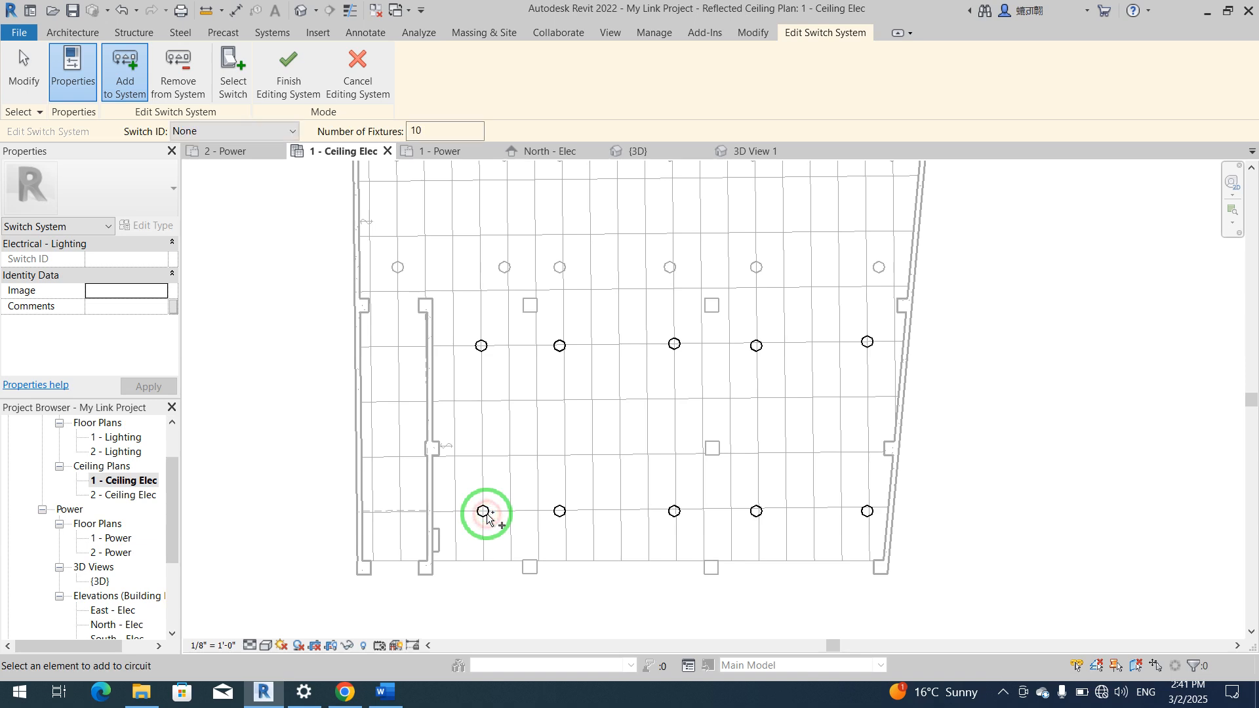
Step: Assign the stair wall column's switch to the fifth- and sixth-row switch system and finish editing
{"action": "left_click", "coordinate": [224, 84]}
{"action": "left_click", "coordinate": [437, 447]}
{"action": "left_click", "coordinate": [299, 97]}
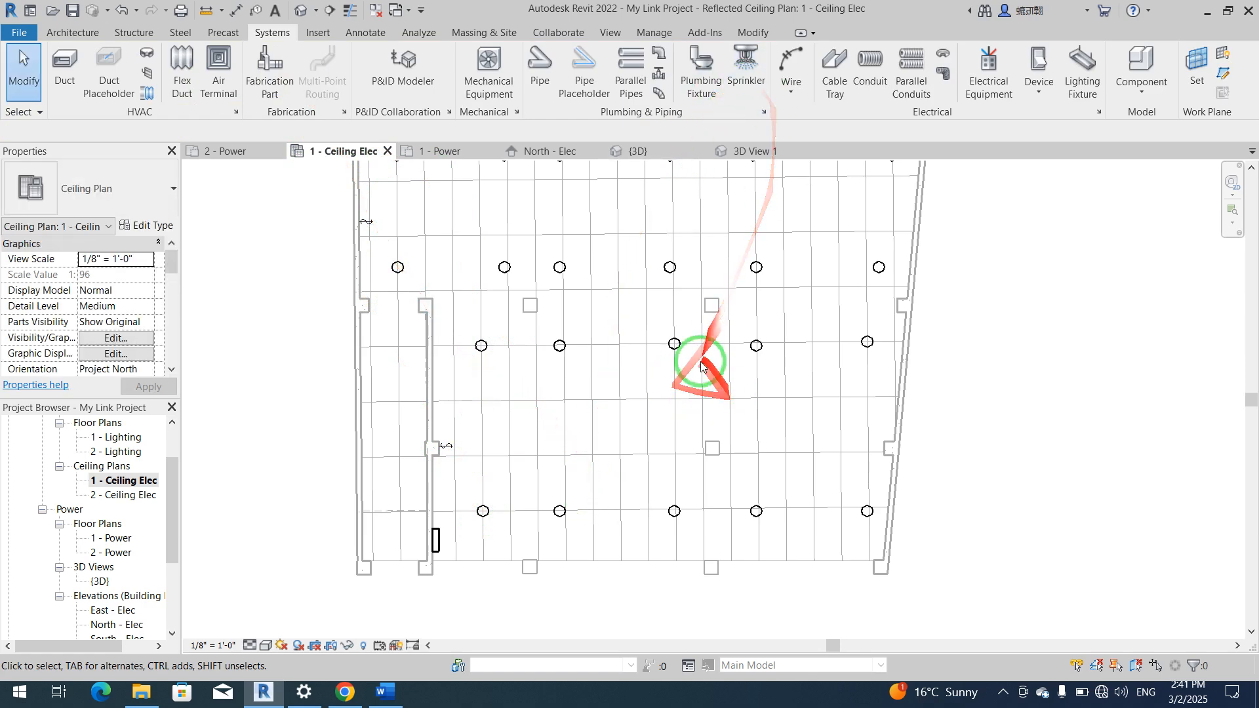
Step: Examine the switch system connections of the middle fifth-row light and the rightmost fourth-row light
{"action": "left_click", "coordinate": [674, 346]}
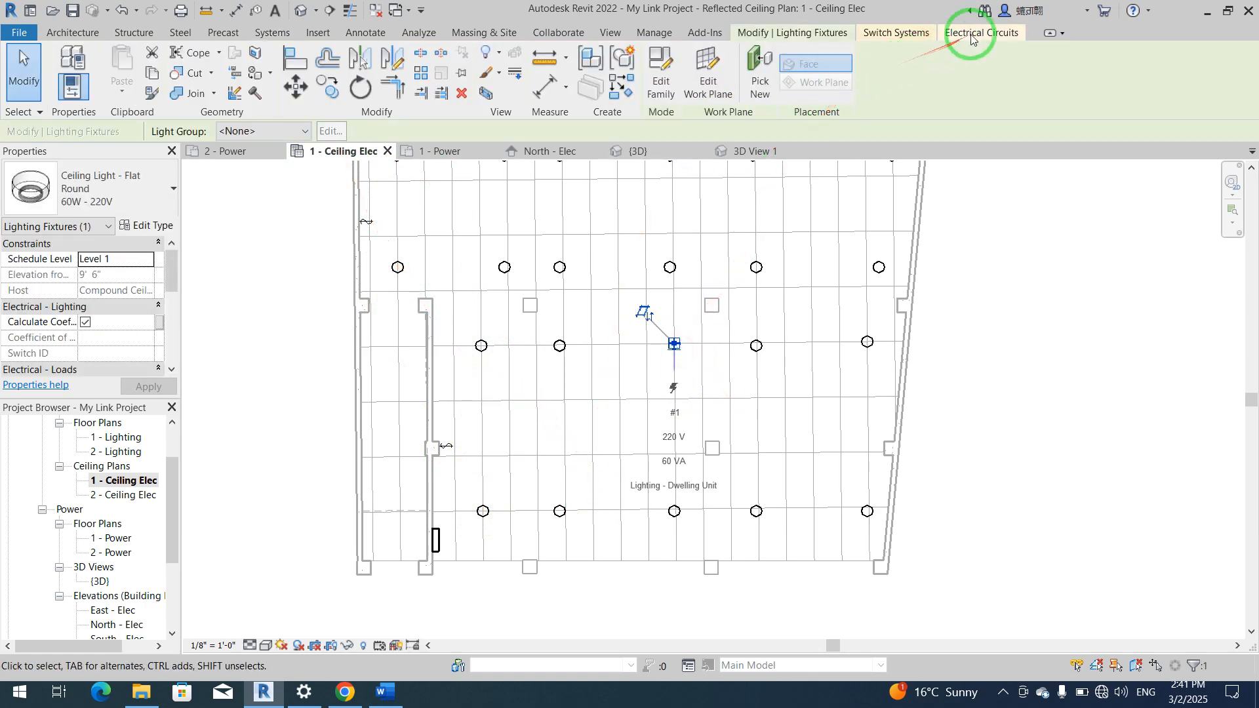
{"action": "left_click", "coordinate": [905, 34]}
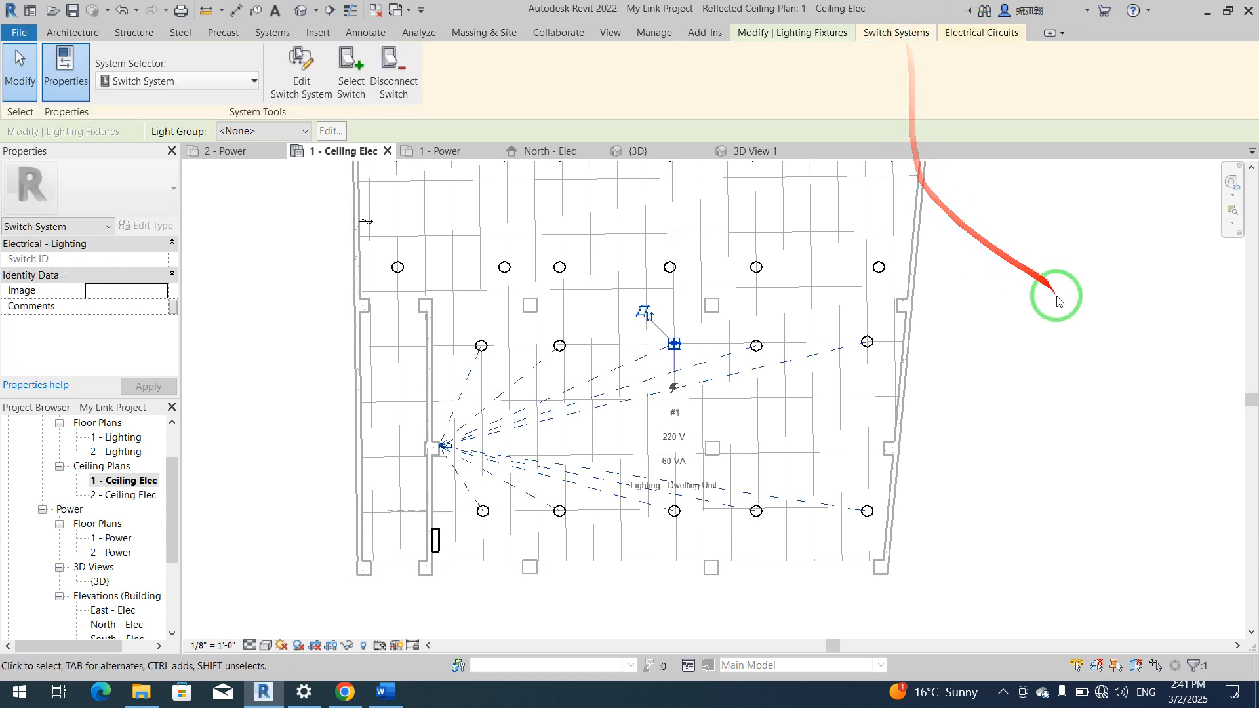
{"action": "left_click", "coordinate": [1076, 397]}
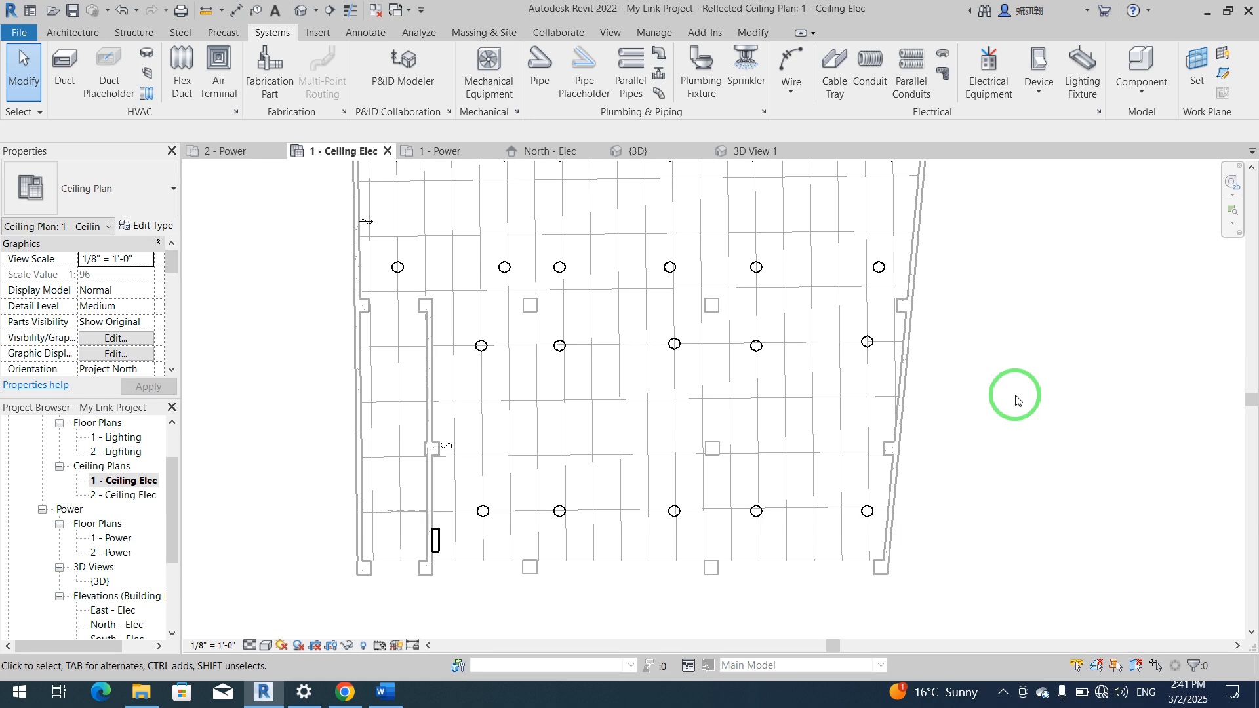
{"action": "left_click", "coordinate": [877, 274]}
{"action": "left_click", "coordinate": [887, 35]}
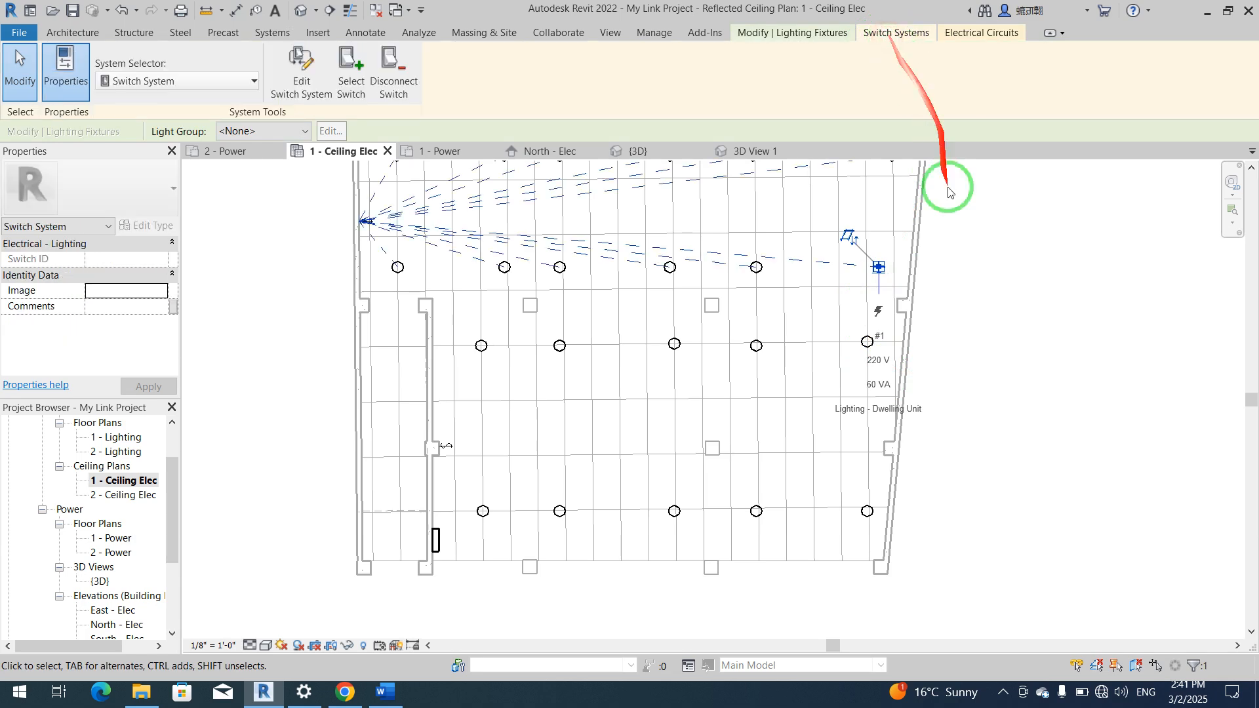
{"action": "middle_click_drag", "start_coordinate": [736, 383], "coordinate": [704, 541]}
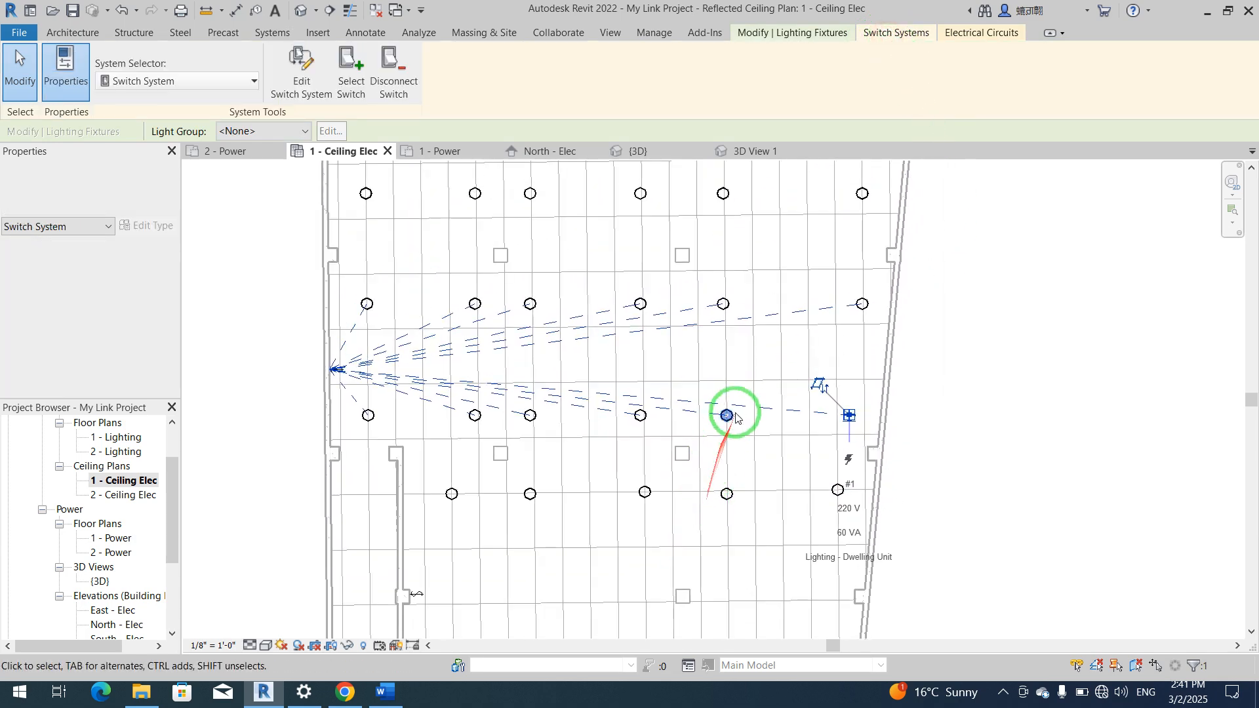
{"action": "scroll", "coordinate": [734, 409], "scroll_direction": "down", "scroll_amount": 3}
{"action": "left_click", "coordinate": [970, 414]}
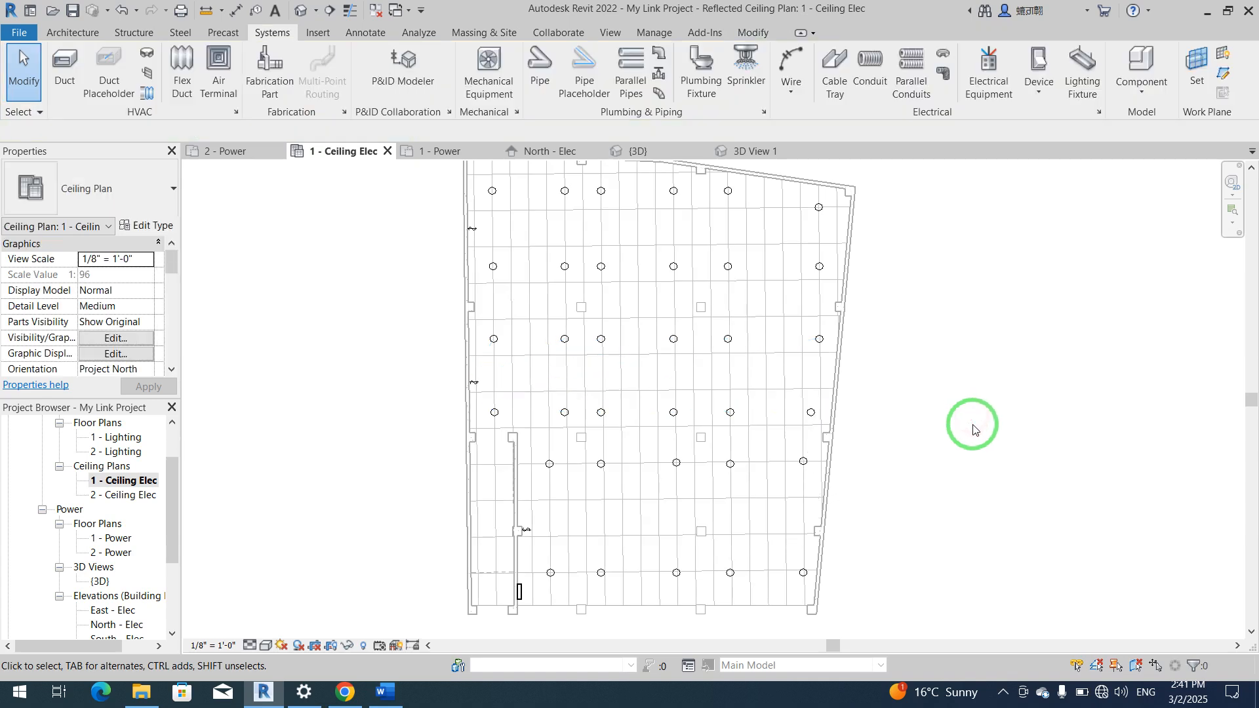
{"action": "middle_click_drag", "start_coordinate": [972, 425], "coordinate": [975, 422]}
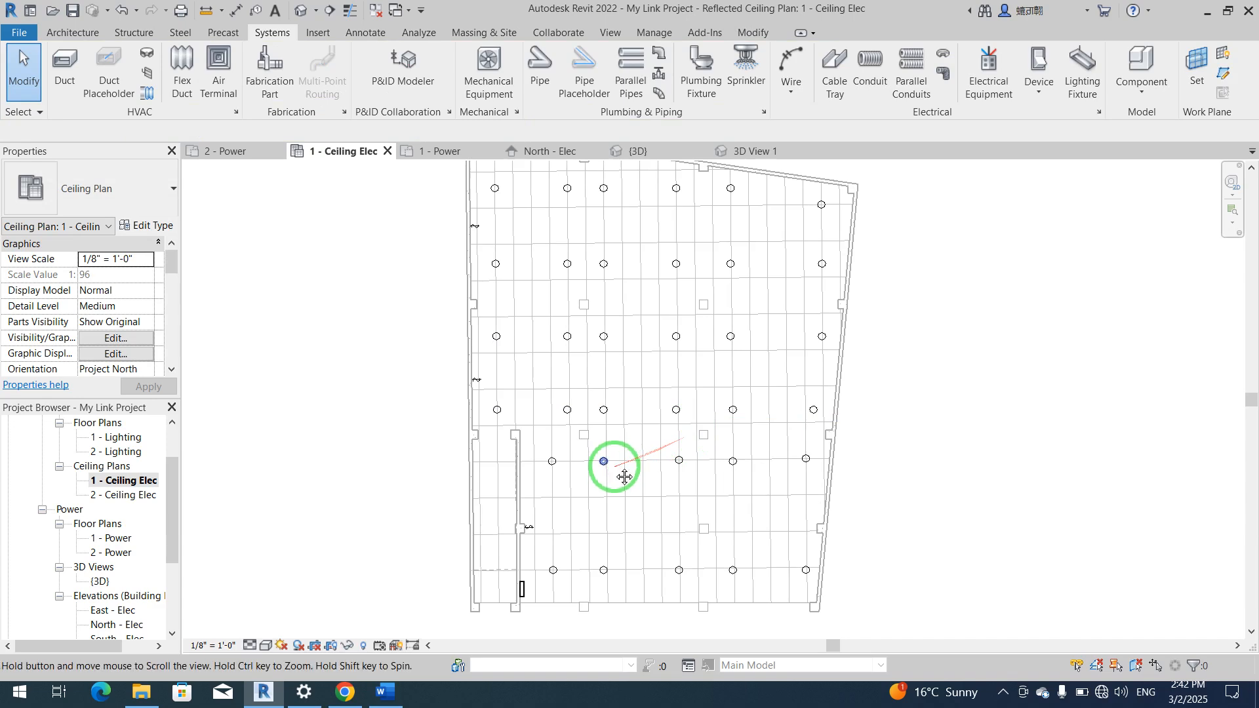
{"action": "middle_click_drag", "start_coordinate": [617, 470], "coordinate": [629, 470]}
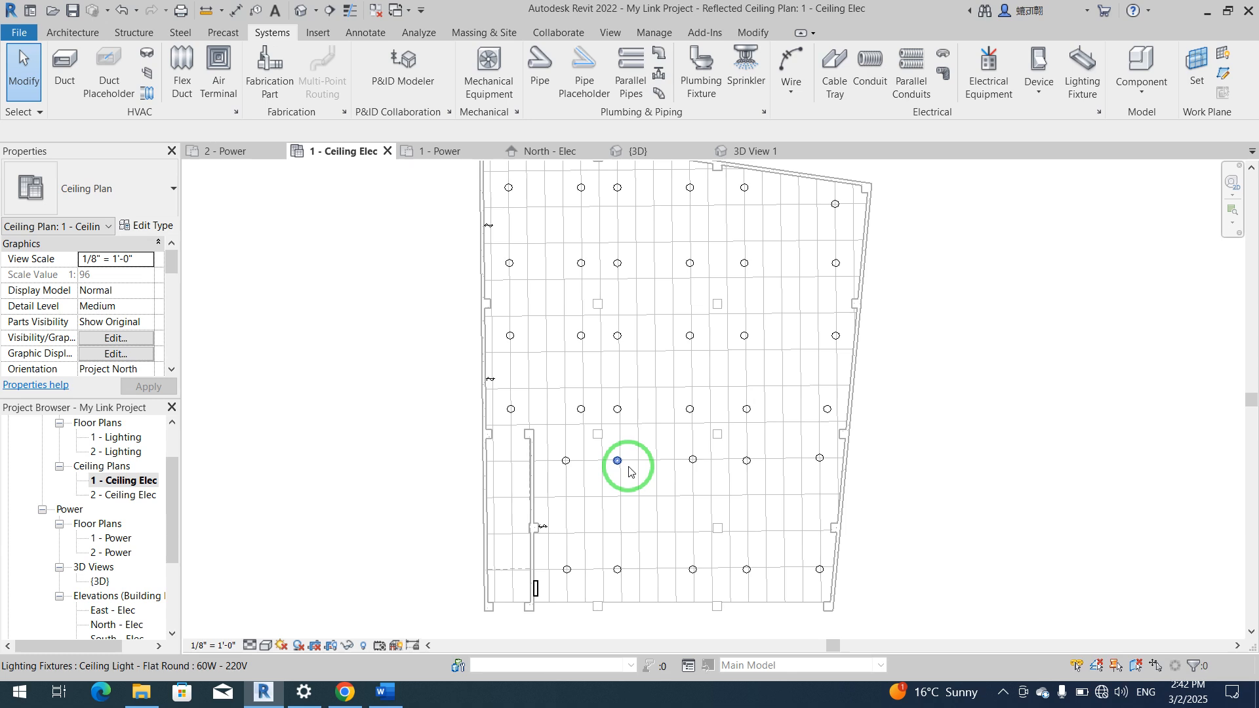
{"action": "middle_click_drag", "start_coordinate": [745, 403], "coordinate": [737, 418]}
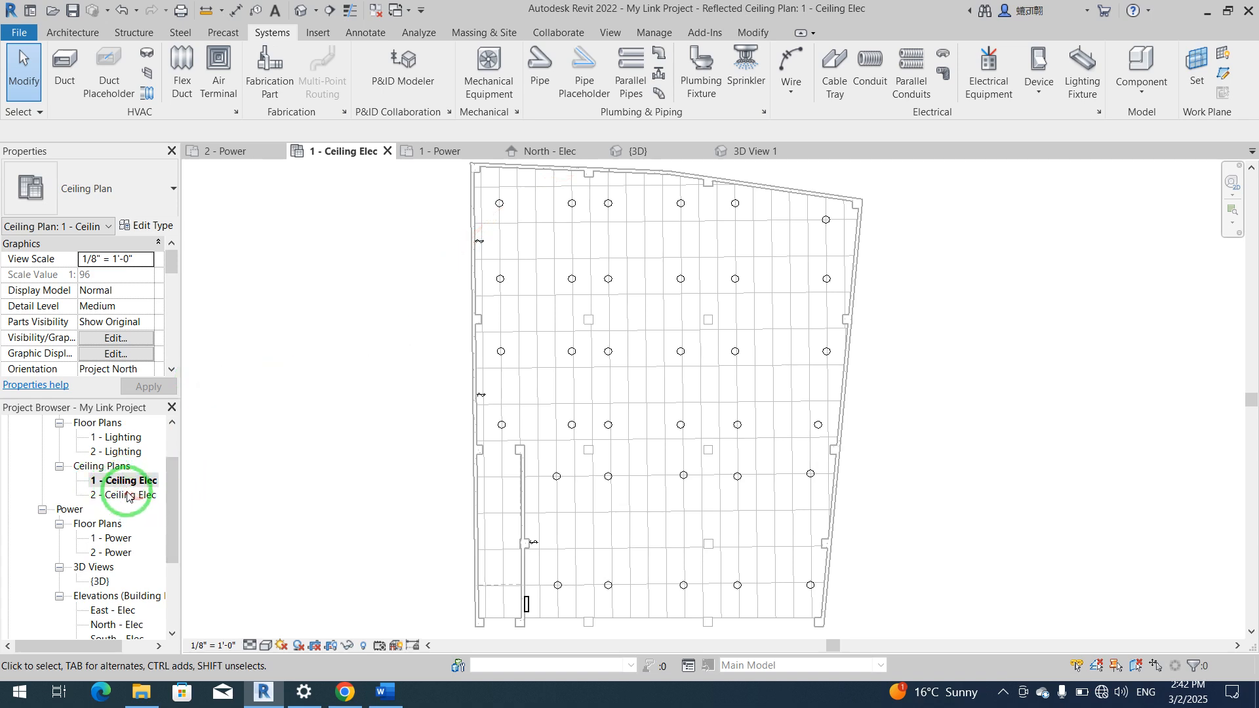
Step: Open the 1 - Power floor plan and the {3D} view to review the placed electrical devices
{"action": "double_click", "coordinate": [122, 538]}
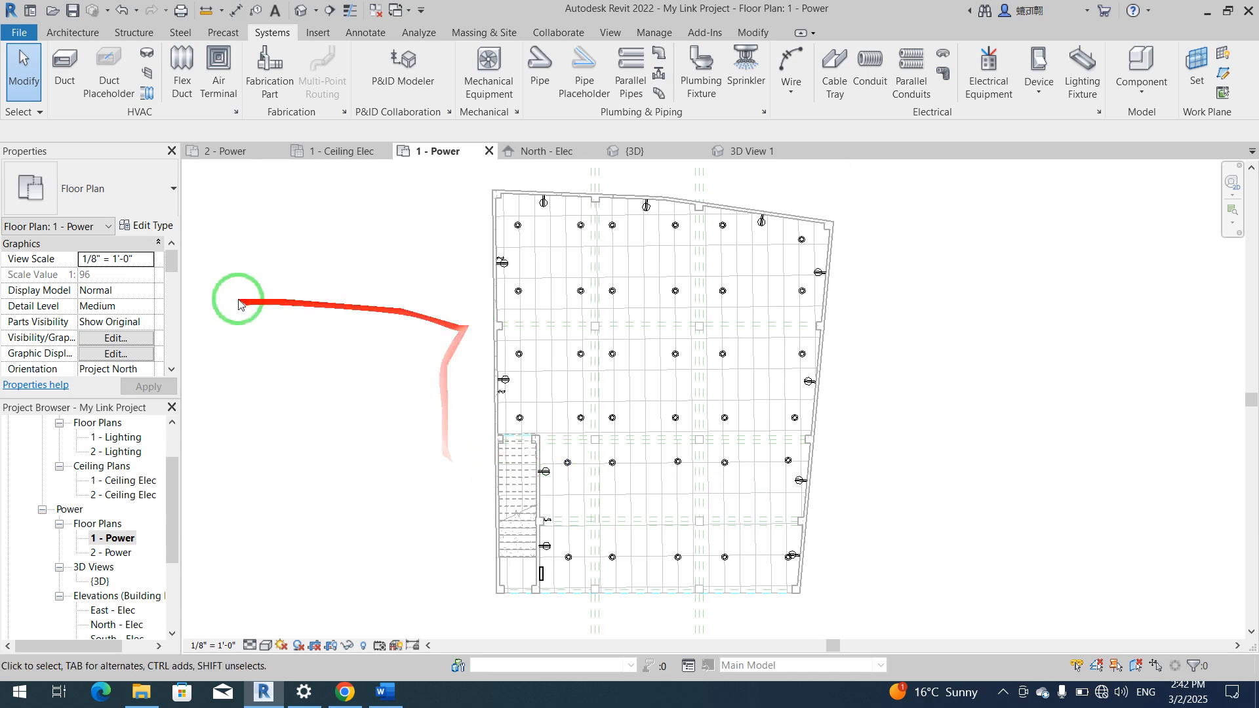
{"action": "scroll", "coordinate": [131, 482], "scroll_direction": "down", "scroll_amount": 1}
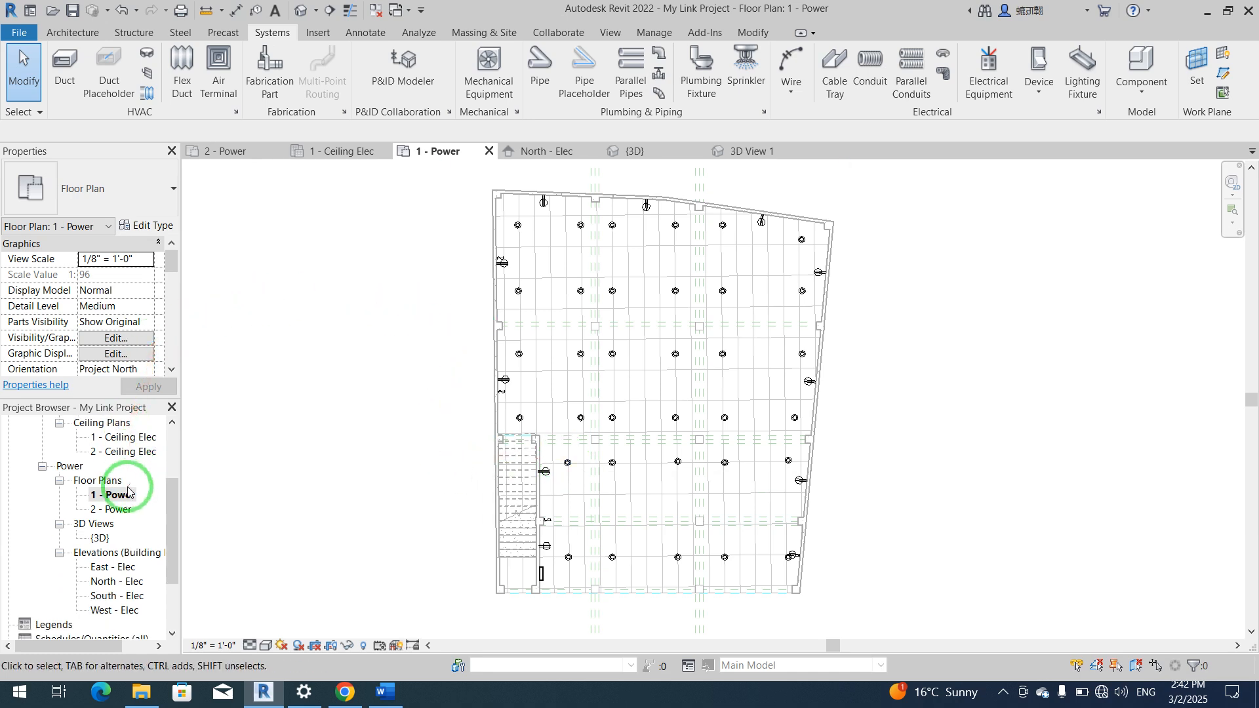
{"action": "double_click", "coordinate": [102, 538]}
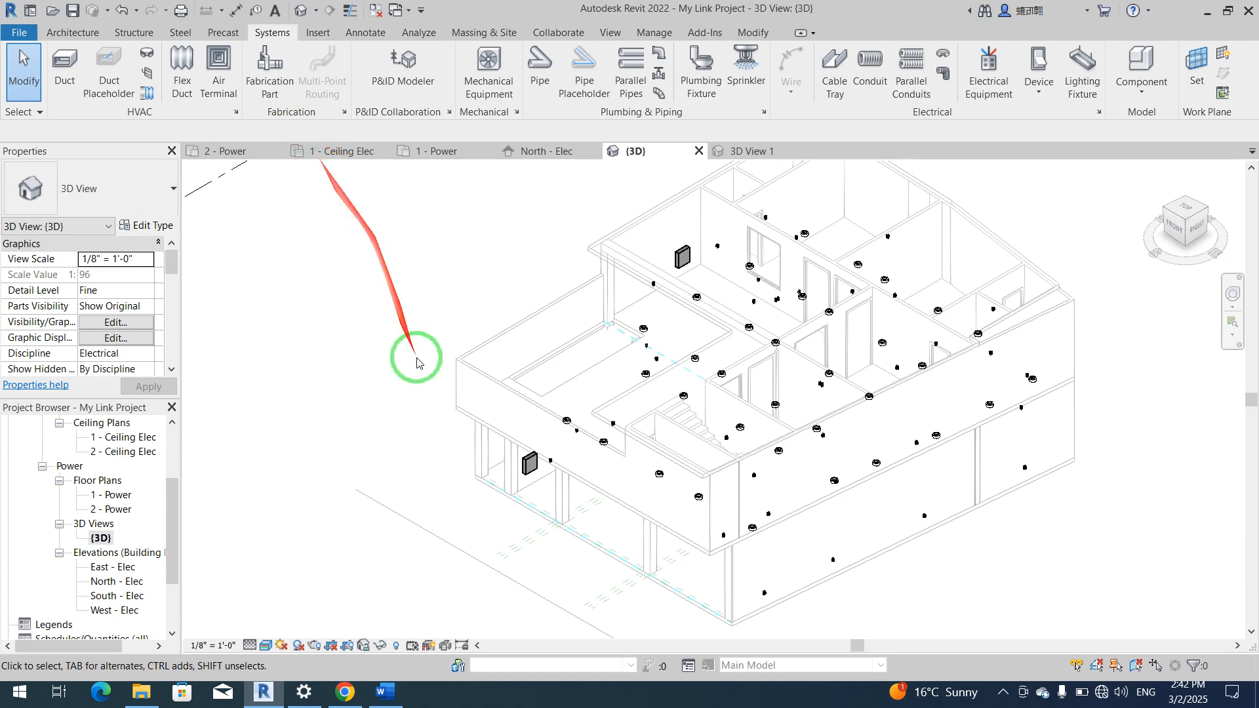
{"action": "scroll", "coordinate": [421, 364], "scroll_direction": "down", "scroll_amount": 1}
{"action": "left_click_drag", "start_coordinate": [409, 352], "coordinate": [562, 478]}
{"action": "left_click", "coordinate": [399, 345]}
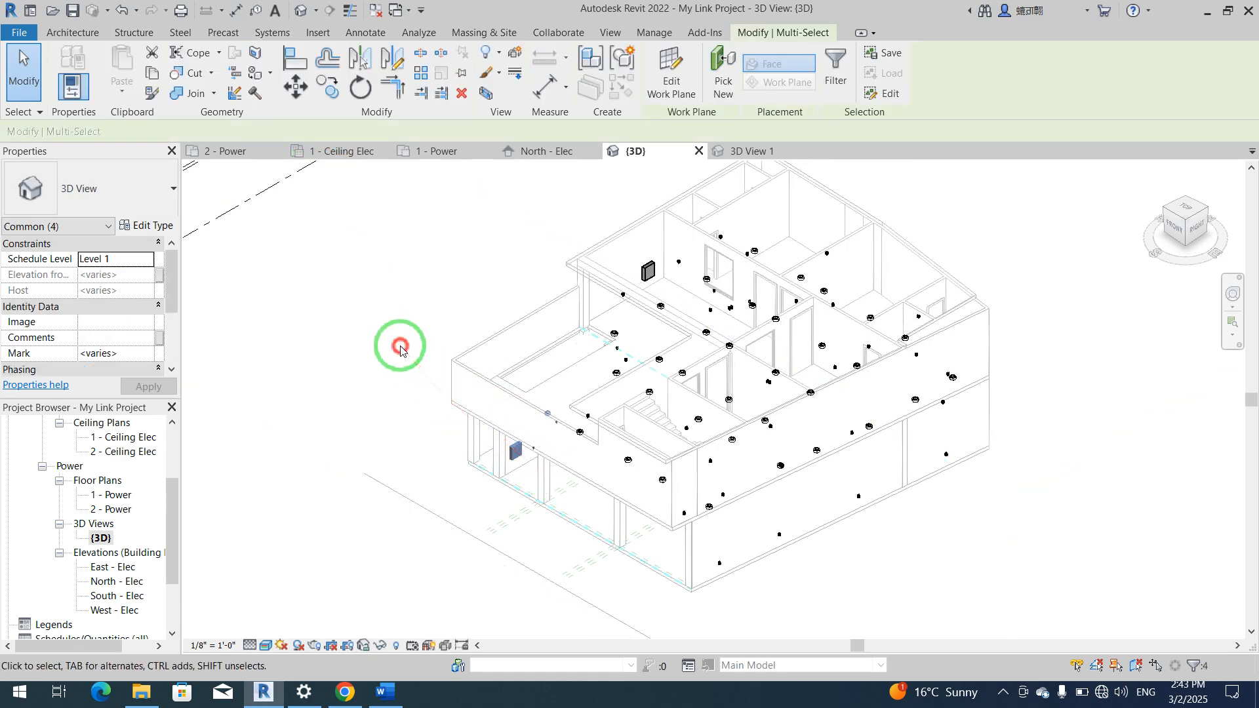
{"action": "scroll", "coordinate": [360, 337], "scroll_direction": "down", "scroll_amount": 3}
{"action": "middle_click_drag", "start_coordinate": [362, 339], "coordinate": [417, 449]}
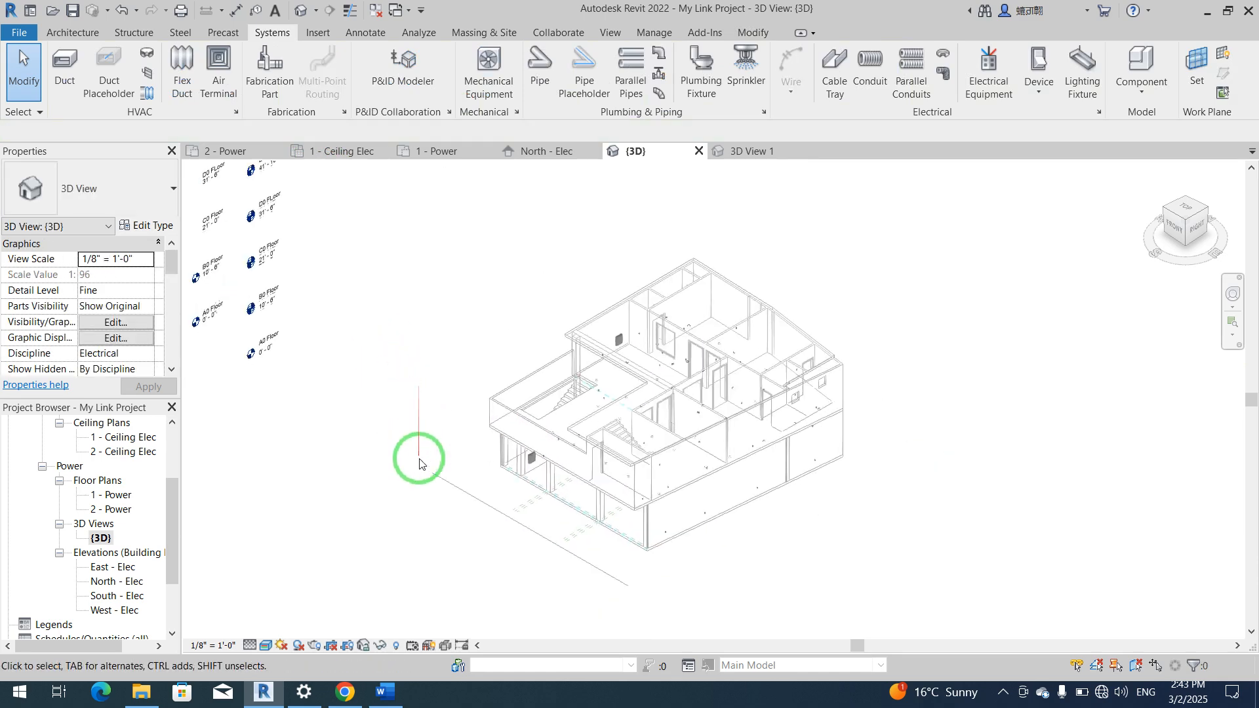
{"action": "left_click", "coordinate": [429, 472]}
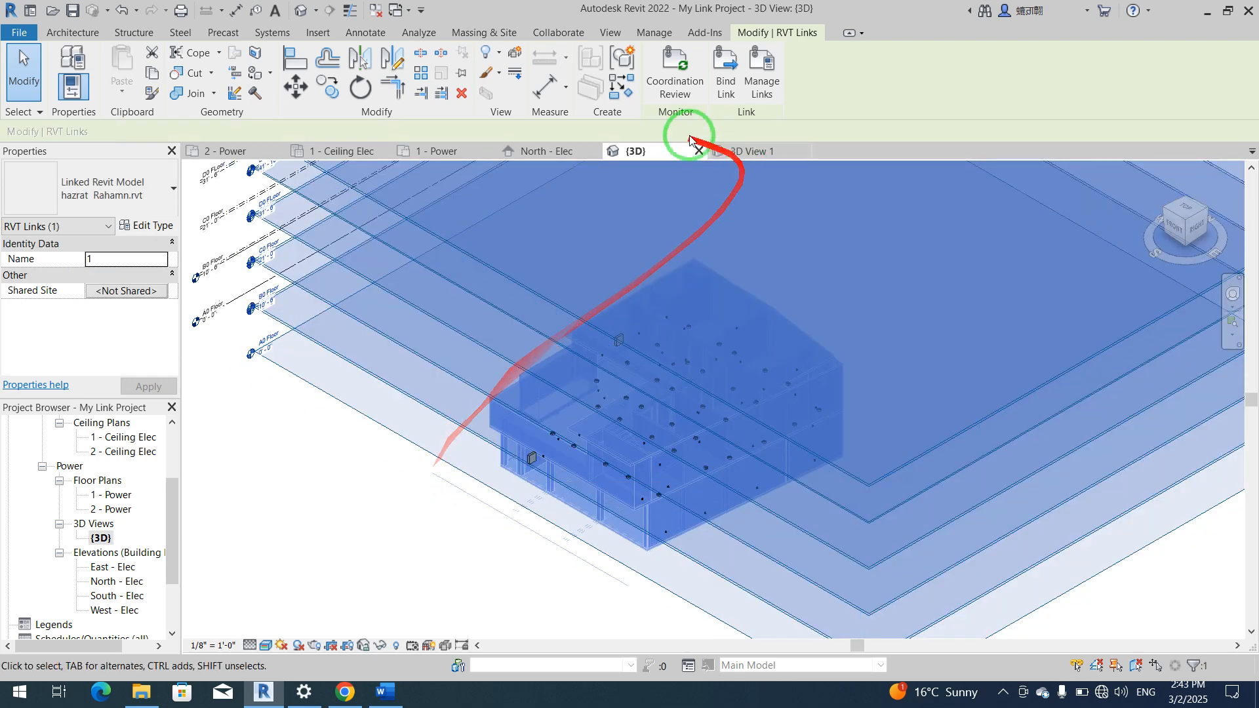
{"action": "left_click", "coordinate": [541, 40]}
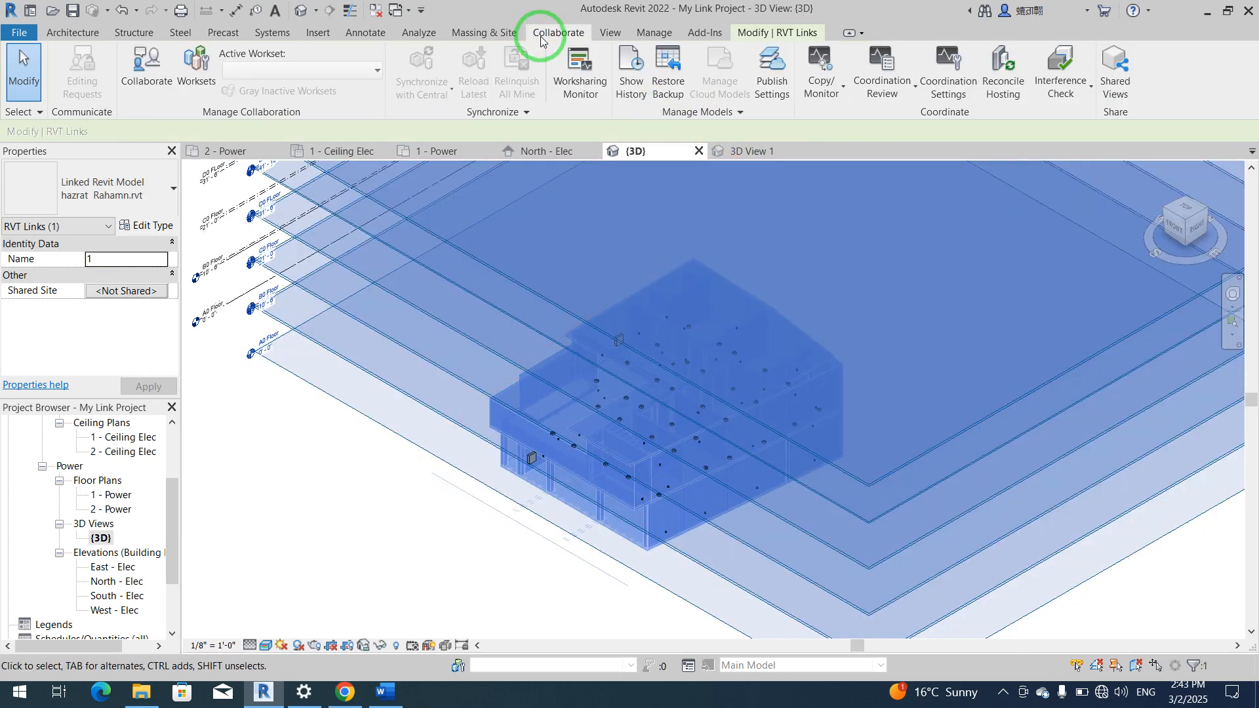
{"action": "left_click", "coordinate": [820, 72]}
{"action": "left_click", "coordinate": [852, 141]}
{"action": "left_click", "coordinate": [850, 152]}
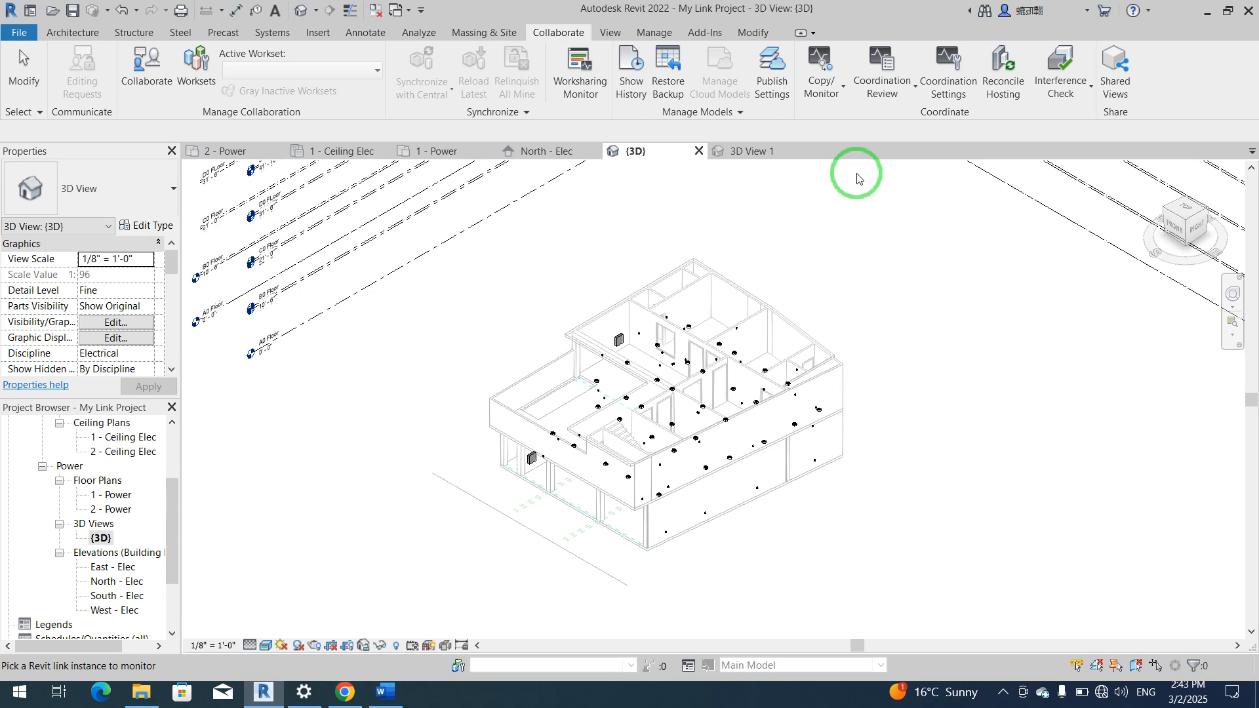
{"action": "left_click", "coordinate": [449, 494]}
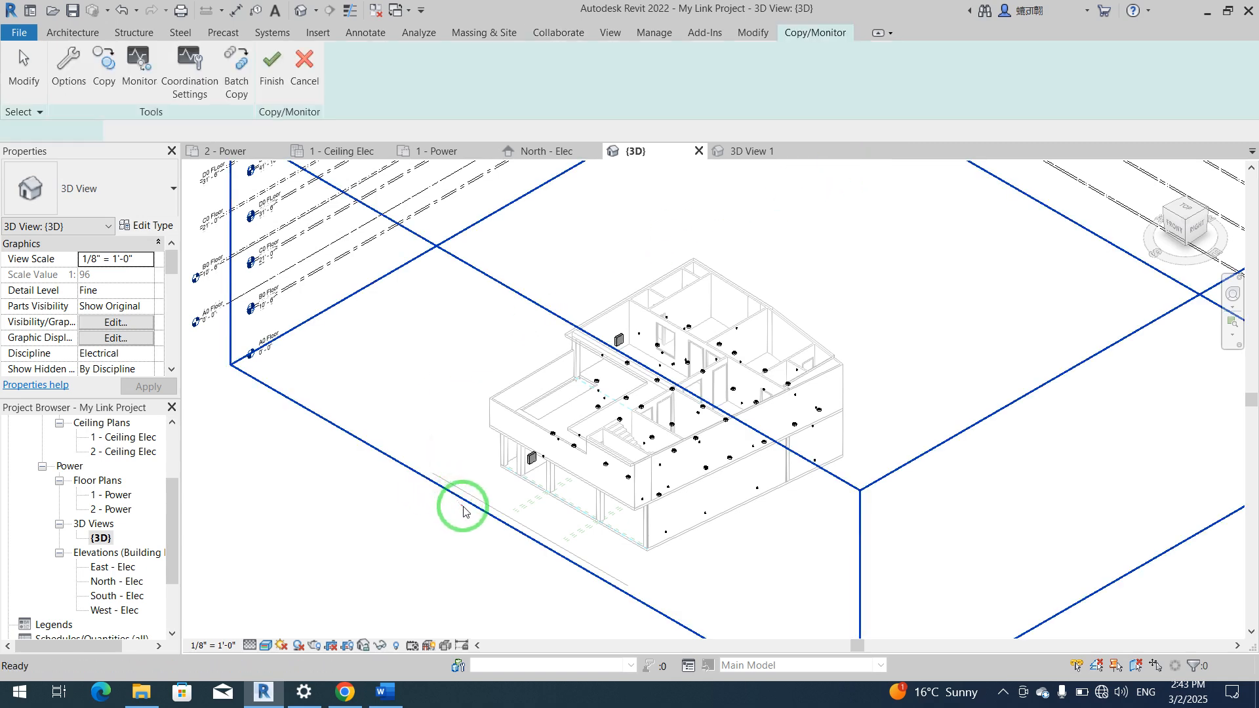
{"action": "scroll", "coordinate": [528, 510], "scroll_direction": "down", "scroll_amount": 2}
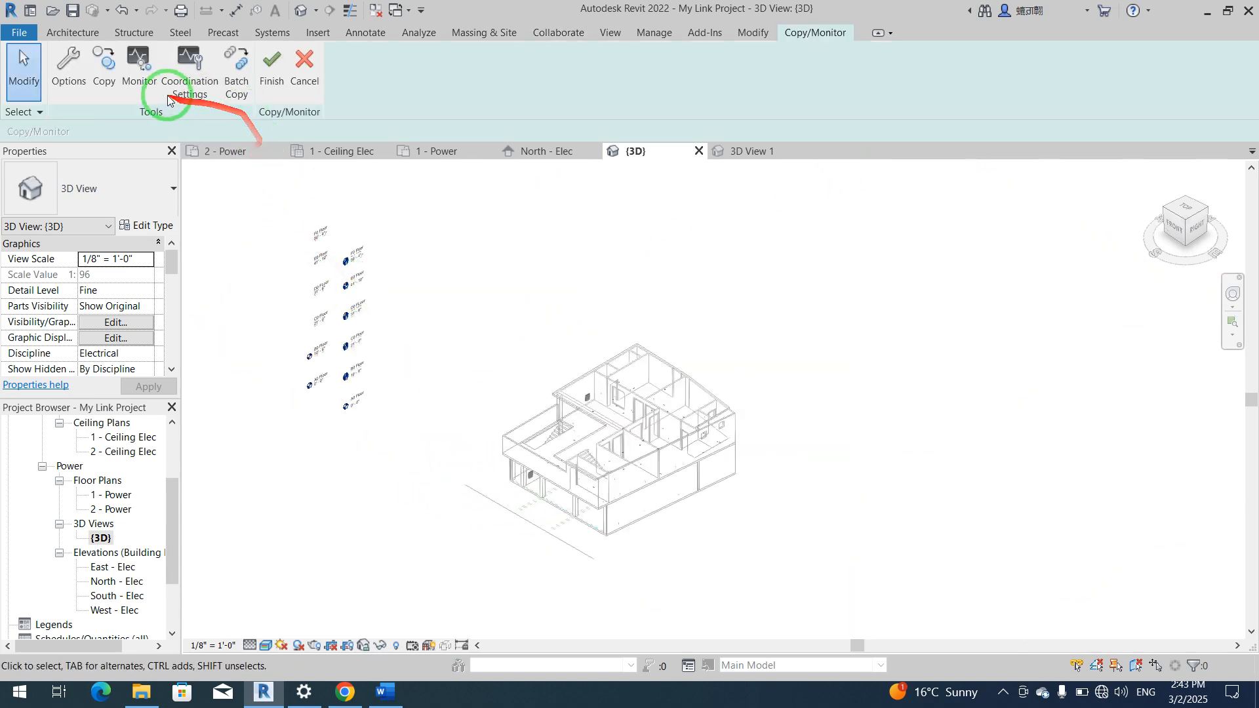
{"action": "left_click", "coordinate": [108, 82]}
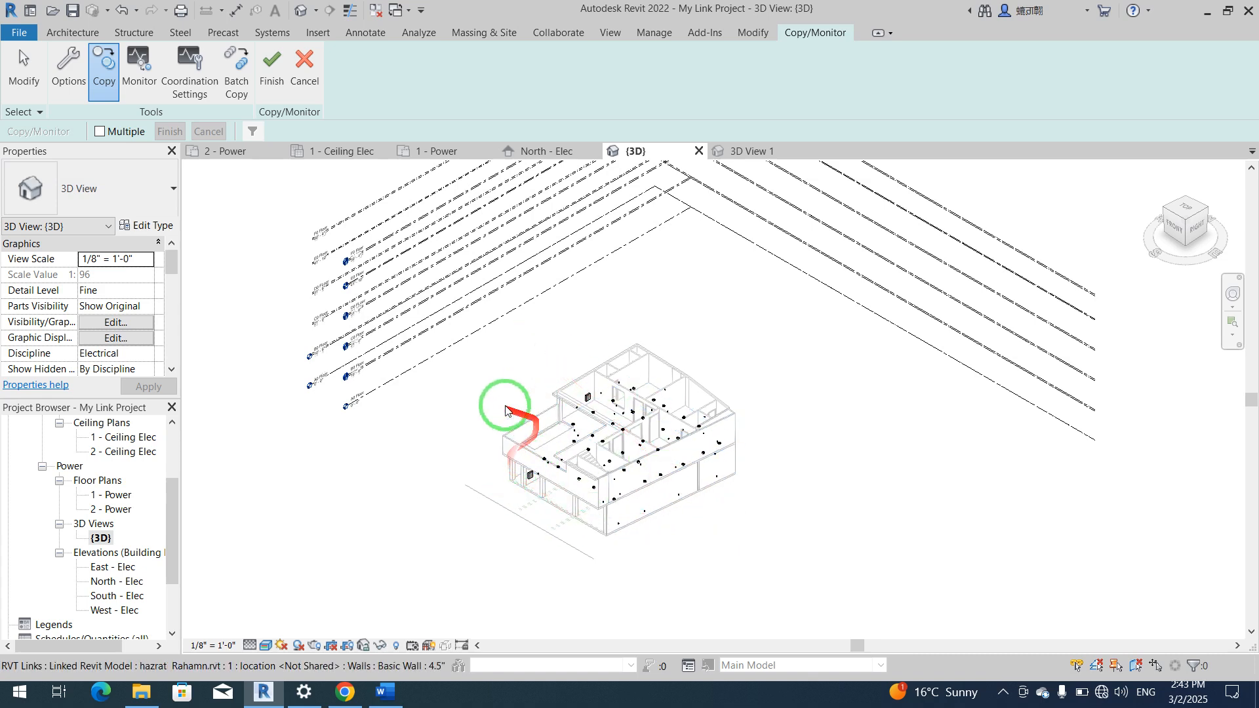
{"action": "left_click", "coordinate": [100, 131]}
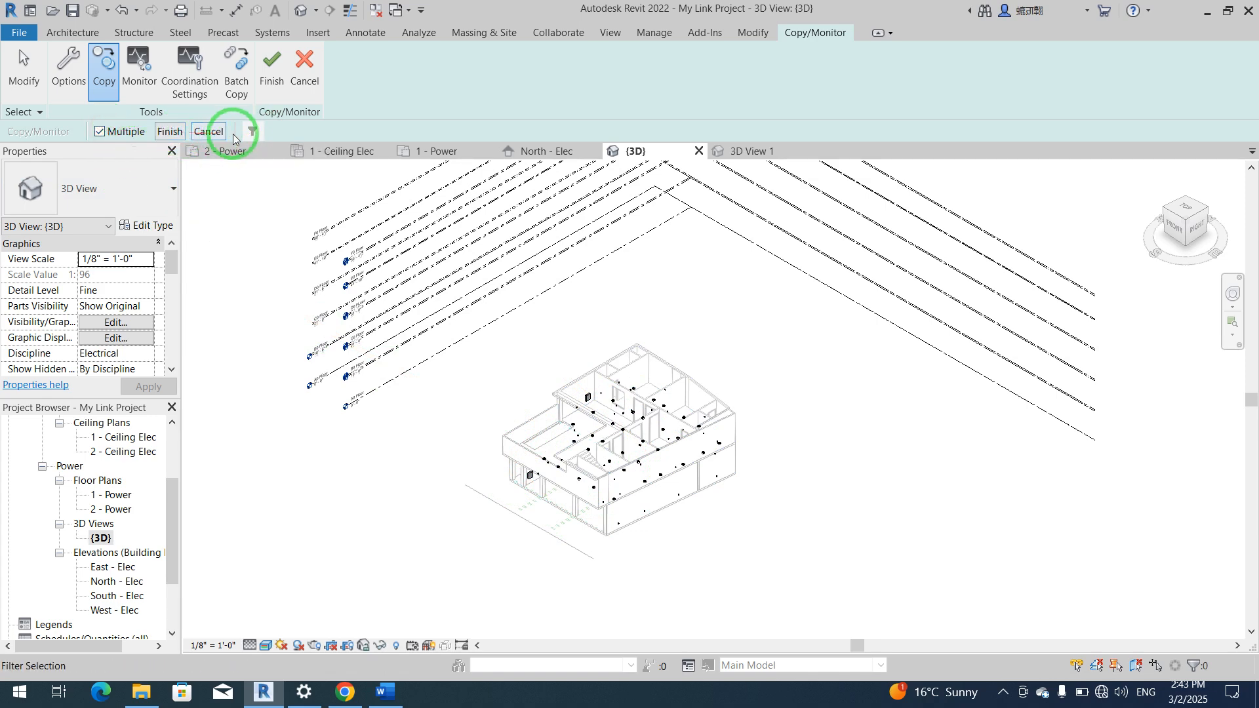
{"action": "left_click", "coordinate": [316, 77]}
{"action": "scroll", "coordinate": [736, 190], "scroll_direction": "up", "scroll_amount": 2}
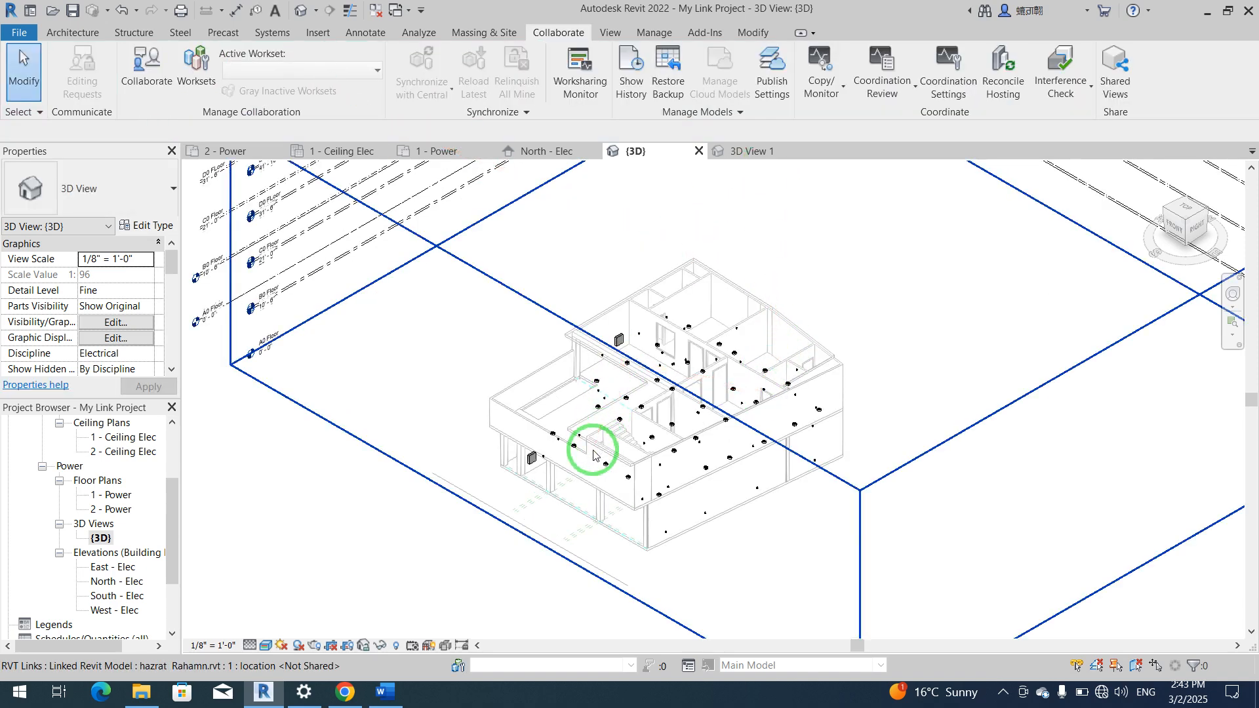
{"action": "scroll", "coordinate": [590, 443], "scroll_direction": "up", "scroll_amount": 3}
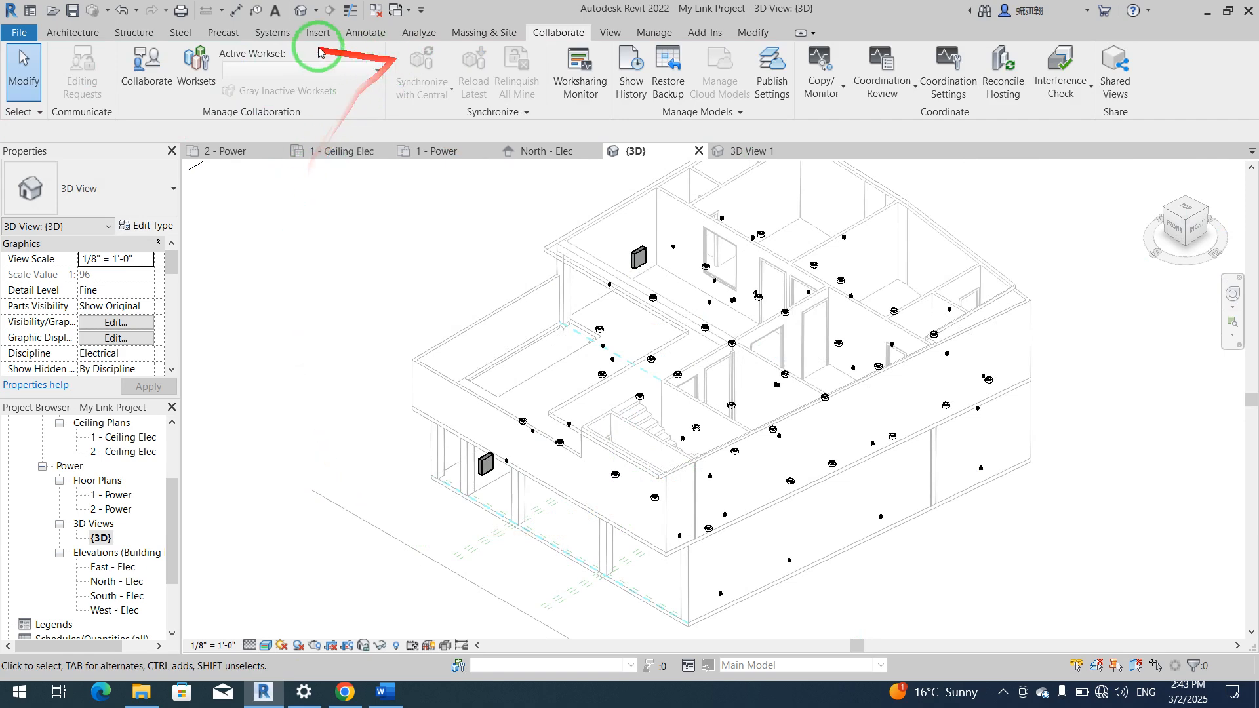
Step: Create a perspective camera view from the building's front edge, aimed at its interior
{"action": "left_click", "coordinate": [317, 13]}
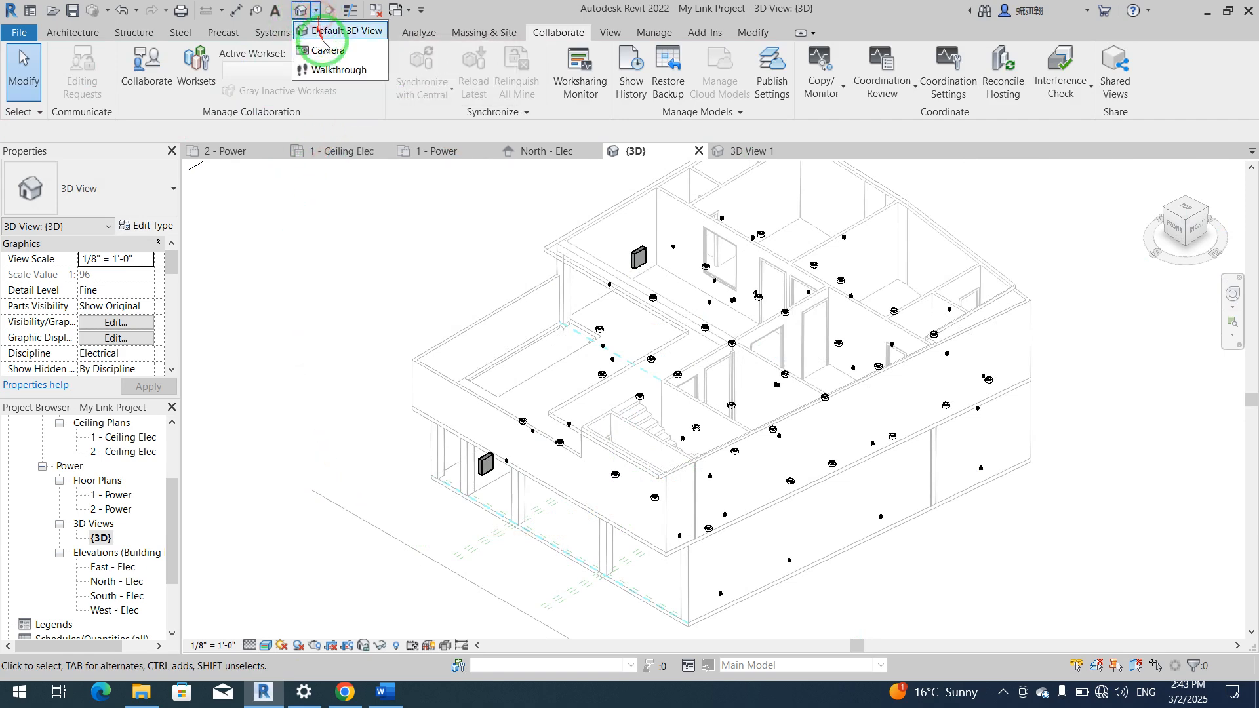
{"action": "left_click", "coordinate": [339, 53]}
{"action": "left_click", "coordinate": [559, 535]}
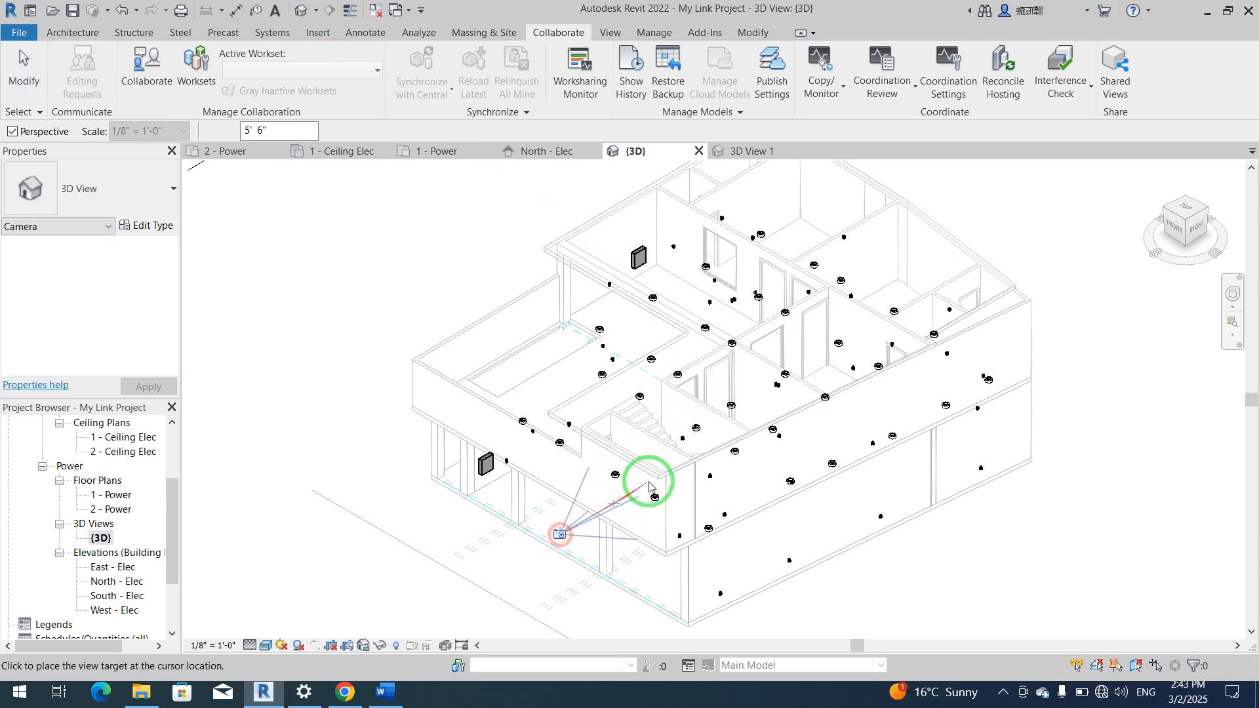
{"action": "left_click", "coordinate": [789, 356]}
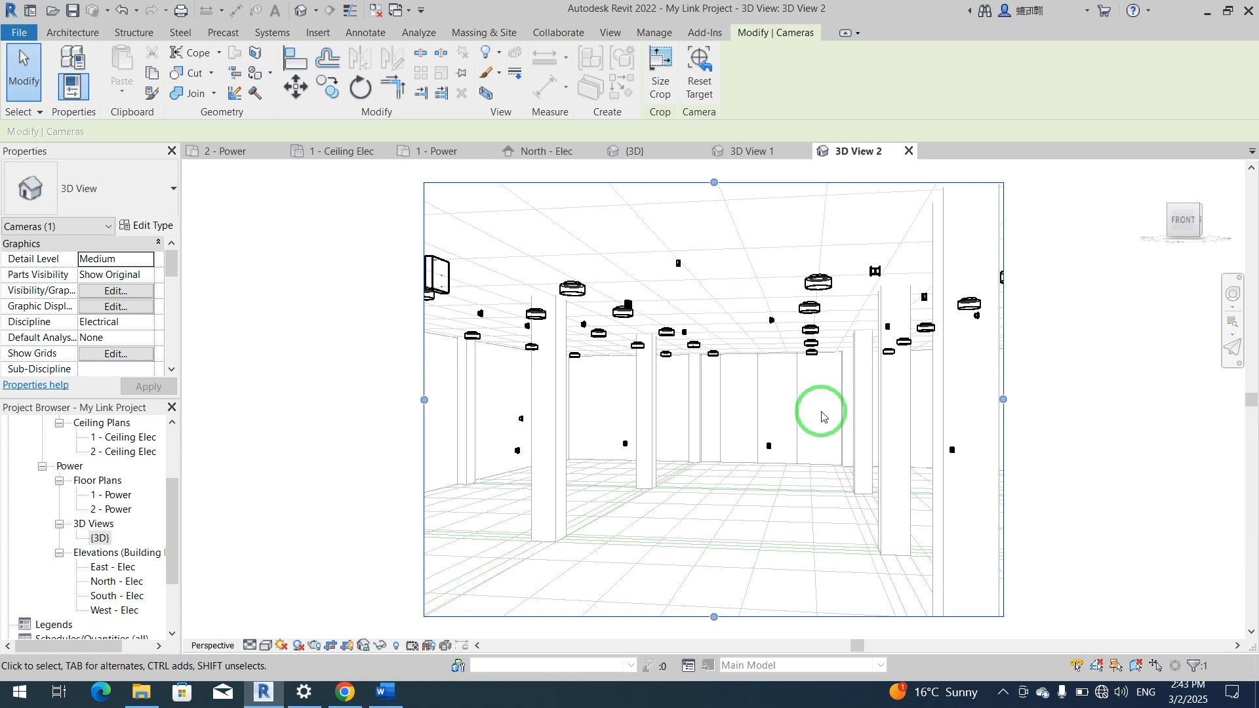
Step: Show the camera view in the Consistent Colors, Hidden Line and Realistic visual styles, ending on Realistic, and close the view
{"action": "left_click", "coordinate": [265, 645]}
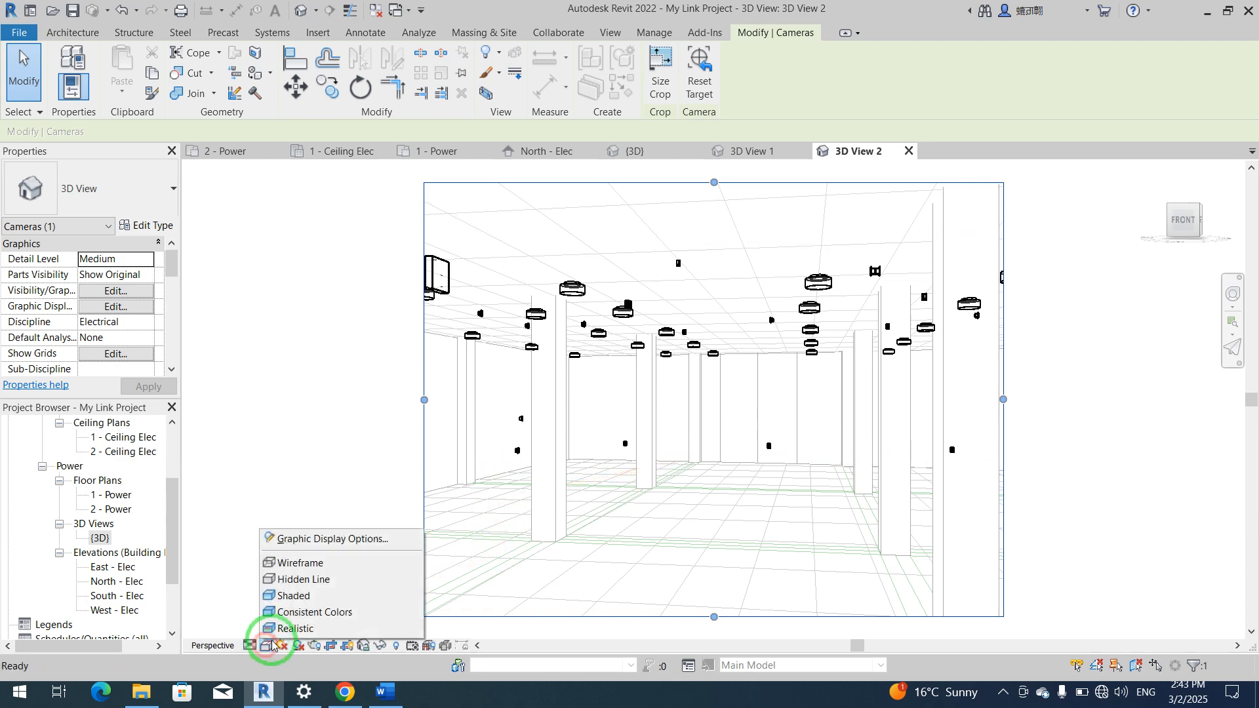
{"action": "left_click", "coordinate": [295, 612]}
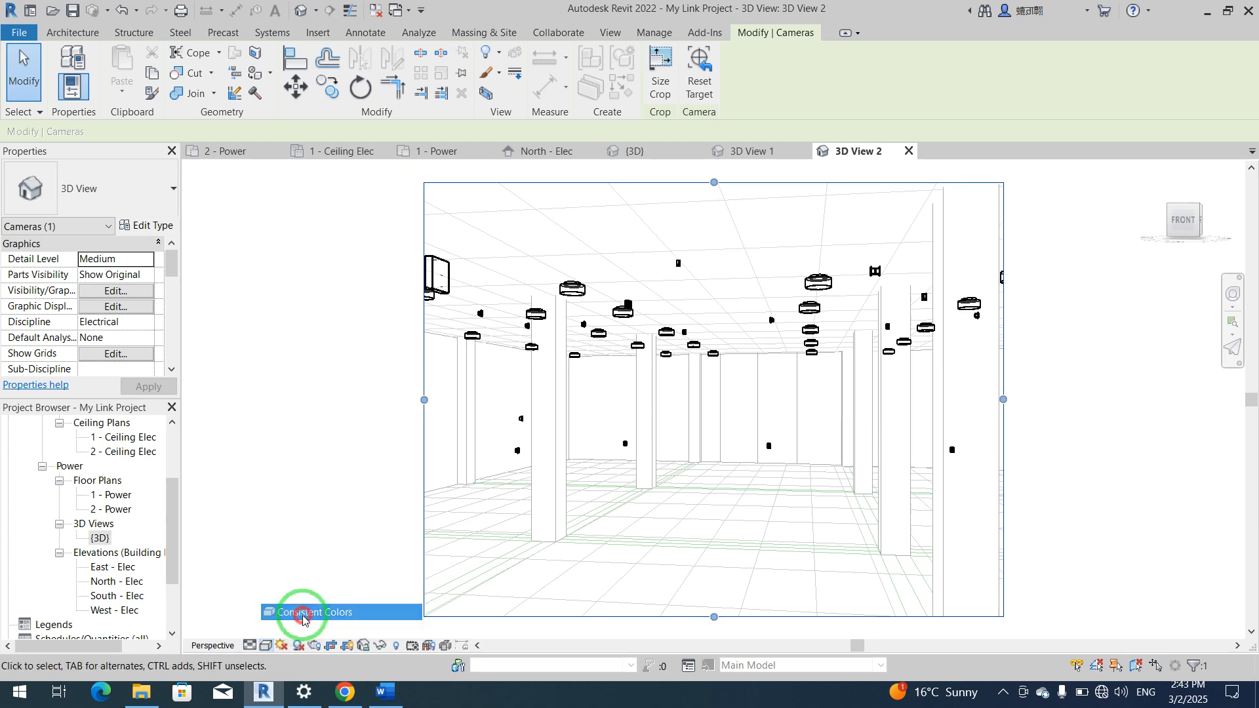
{"action": "left_click", "coordinate": [265, 644]}
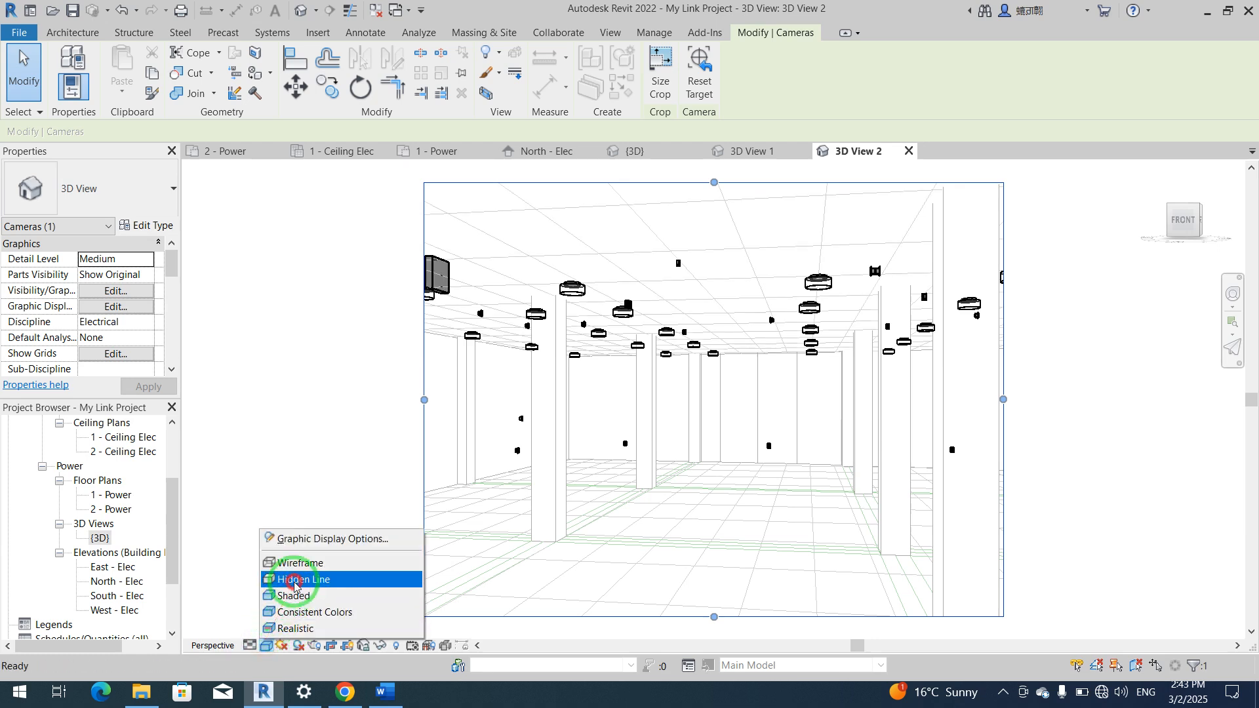
{"action": "left_click", "coordinate": [294, 580]}
{"action": "left_click", "coordinate": [263, 645]}
{"action": "left_click", "coordinate": [298, 628]}
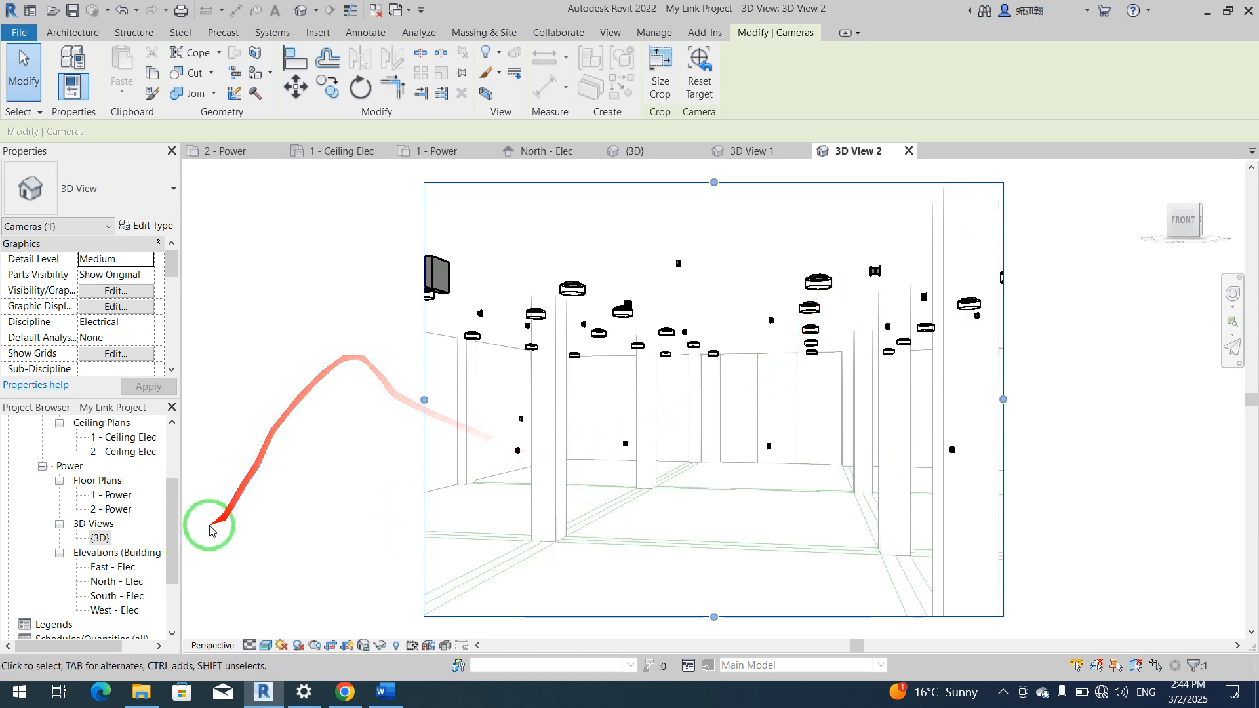
{"action": "left_click", "coordinate": [908, 152]}
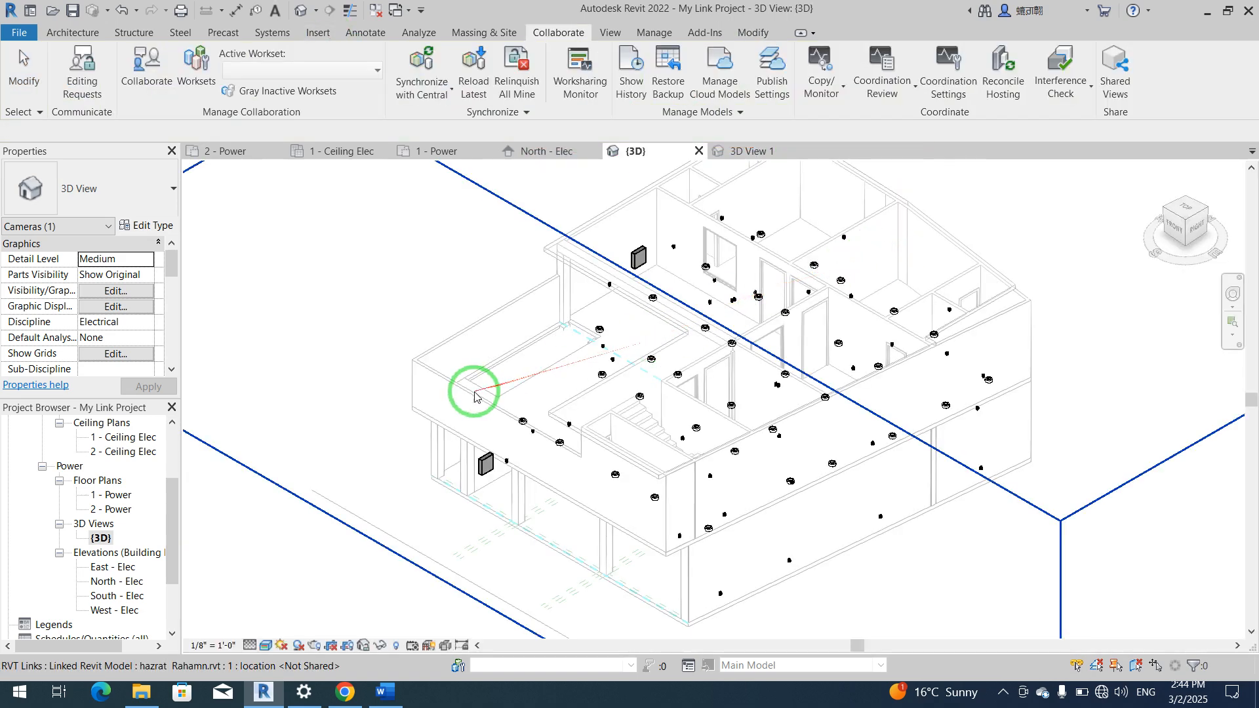
Step: Open the 1 - Ceiling Elec plan and the panel schedule of the single phase panel beside the stair wall
{"action": "scroll", "coordinate": [99, 518], "scroll_direction": "up", "scroll_amount": 1}
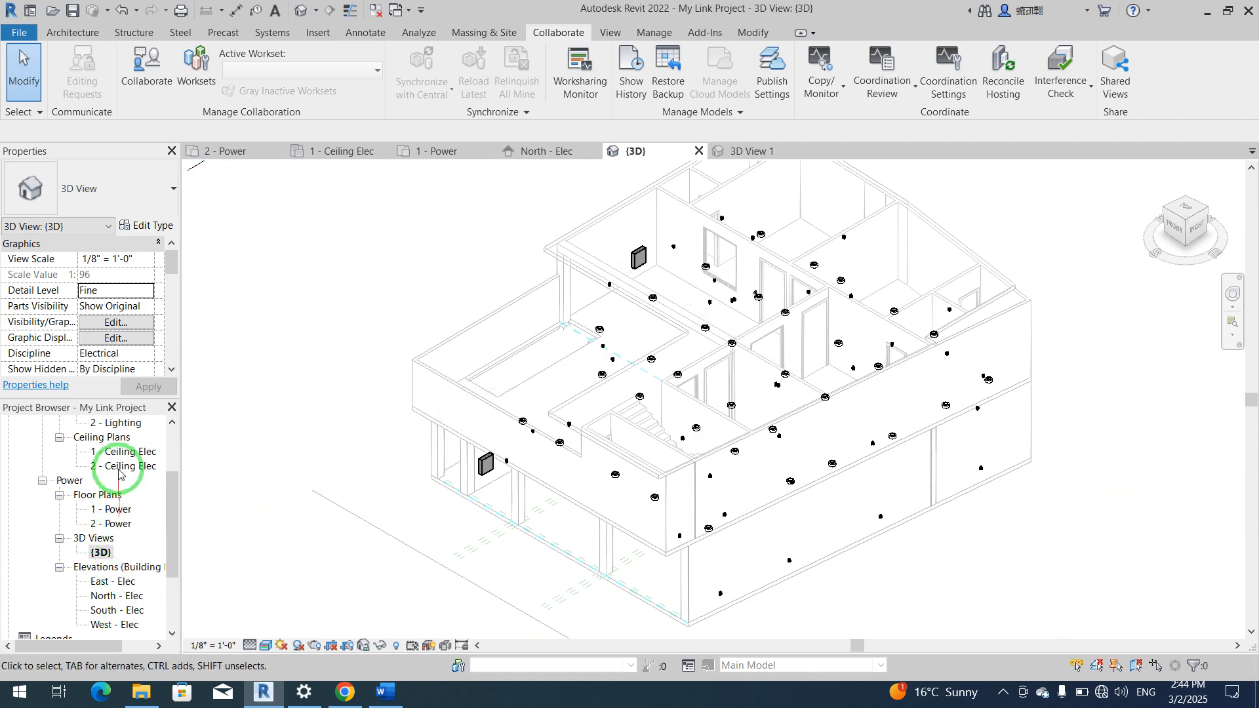
{"action": "left_click", "coordinate": [123, 452]}
{"action": "double_click", "coordinate": [124, 453]}
{"action": "middle_click_drag", "start_coordinate": [459, 468], "coordinate": [464, 504]}
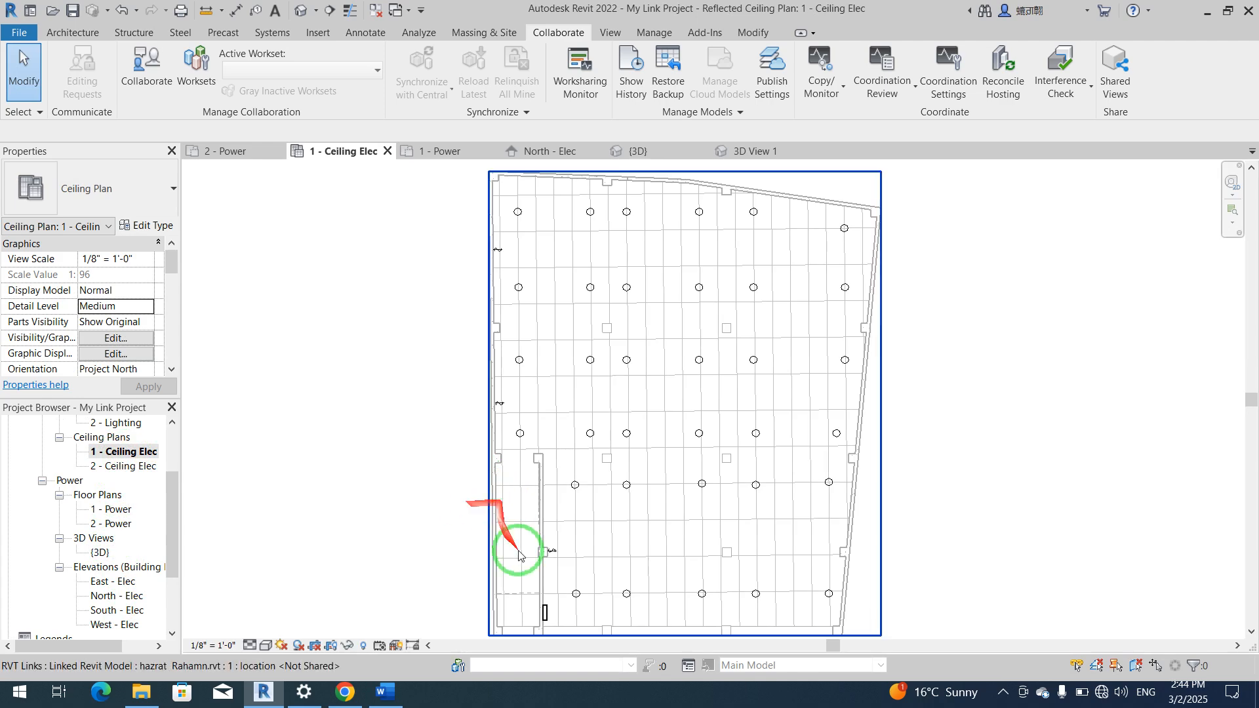
{"action": "left_click", "coordinate": [546, 613]}
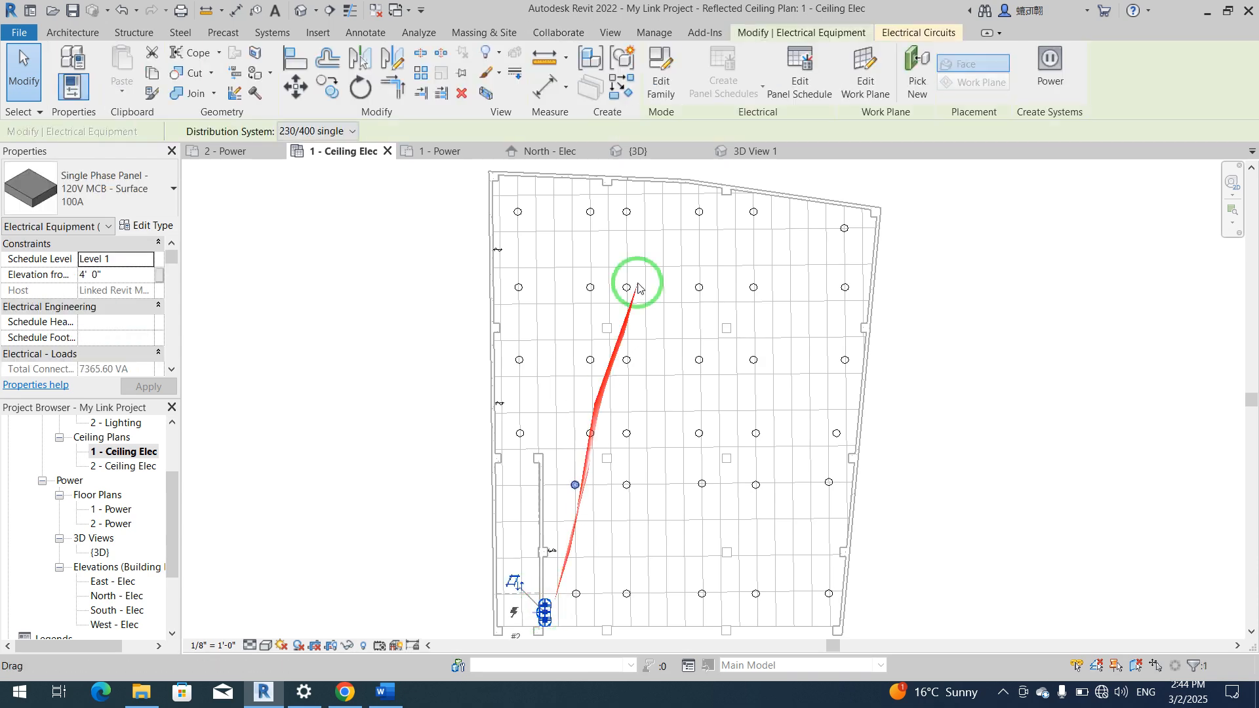
{"action": "left_click", "coordinate": [812, 82]}
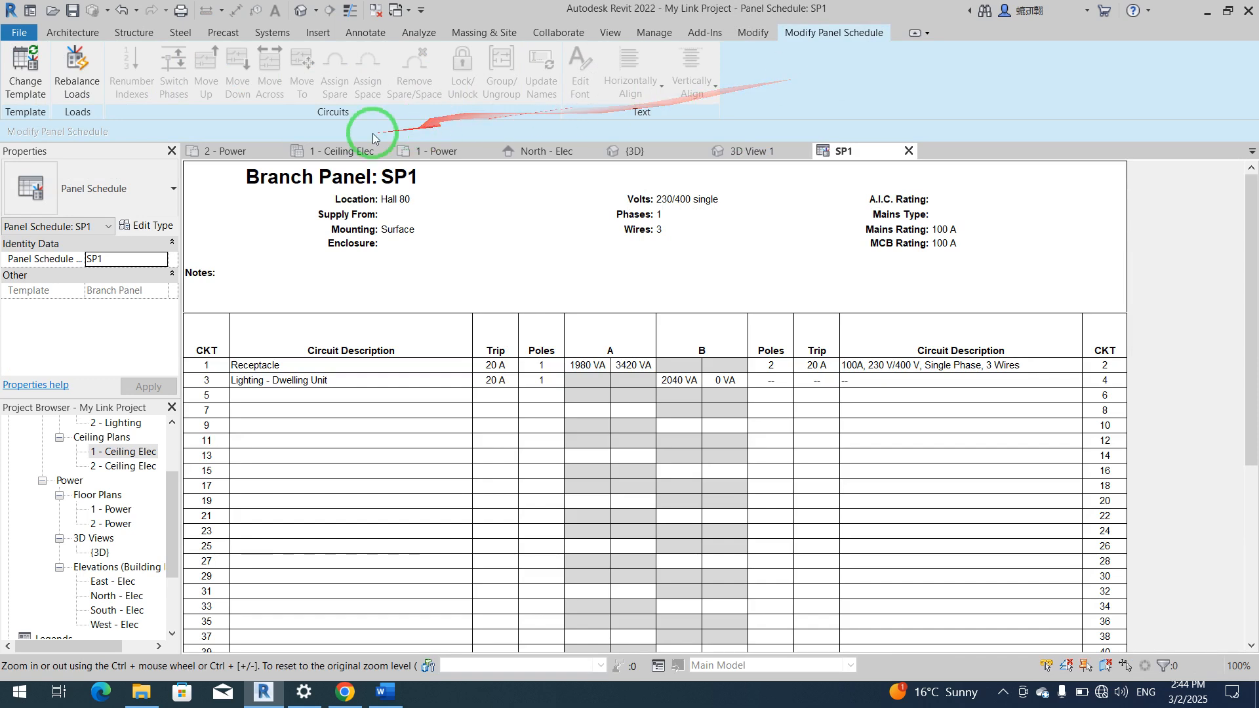
Step: Rebalance the loads in the SP1 panel schedule, review its circuits and panel totals, and close the schedule
{"action": "left_click", "coordinate": [83, 94]}
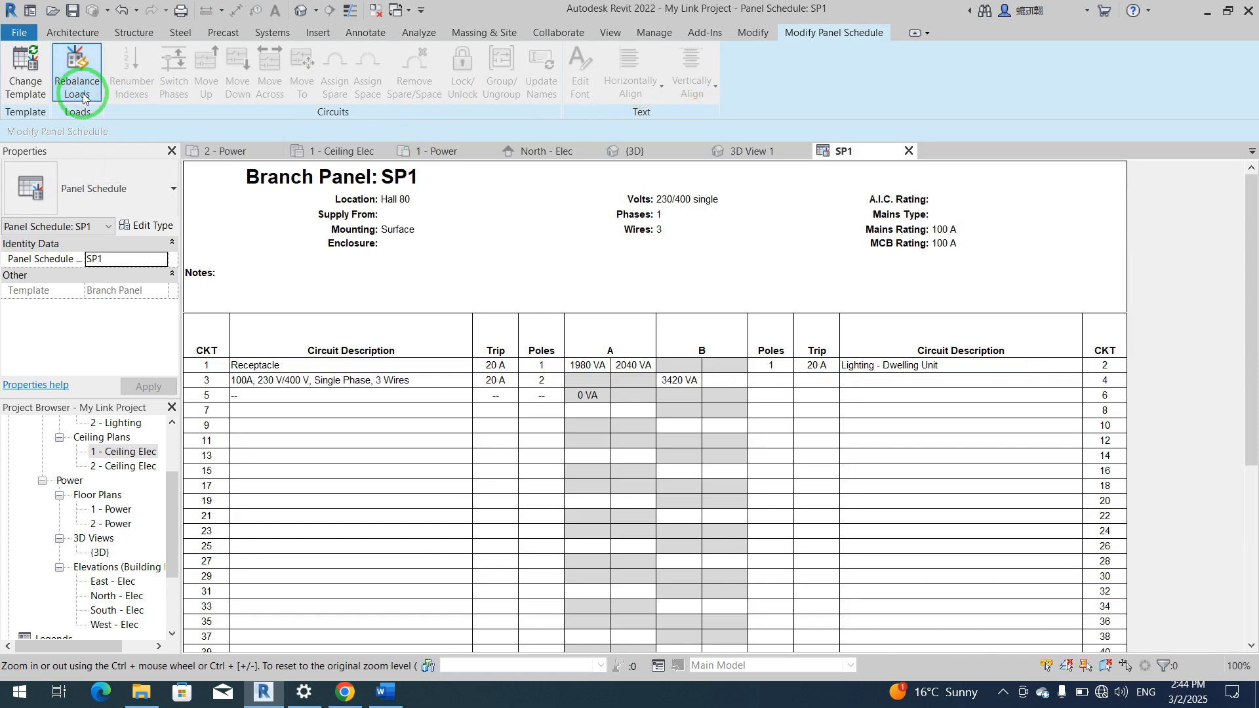
{"action": "scroll", "coordinate": [481, 462], "scroll_direction": "down", "scroll_amount": 3}
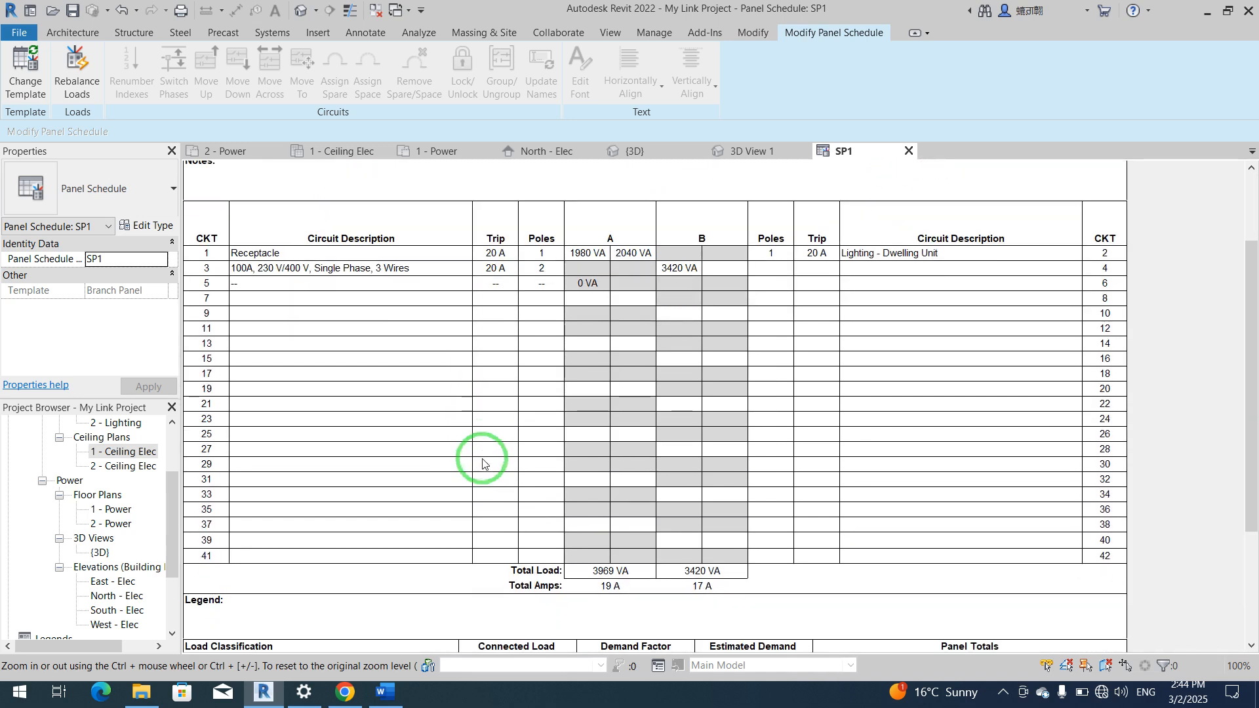
{"action": "scroll", "coordinate": [482, 461], "scroll_direction": "down", "scroll_amount": 5}
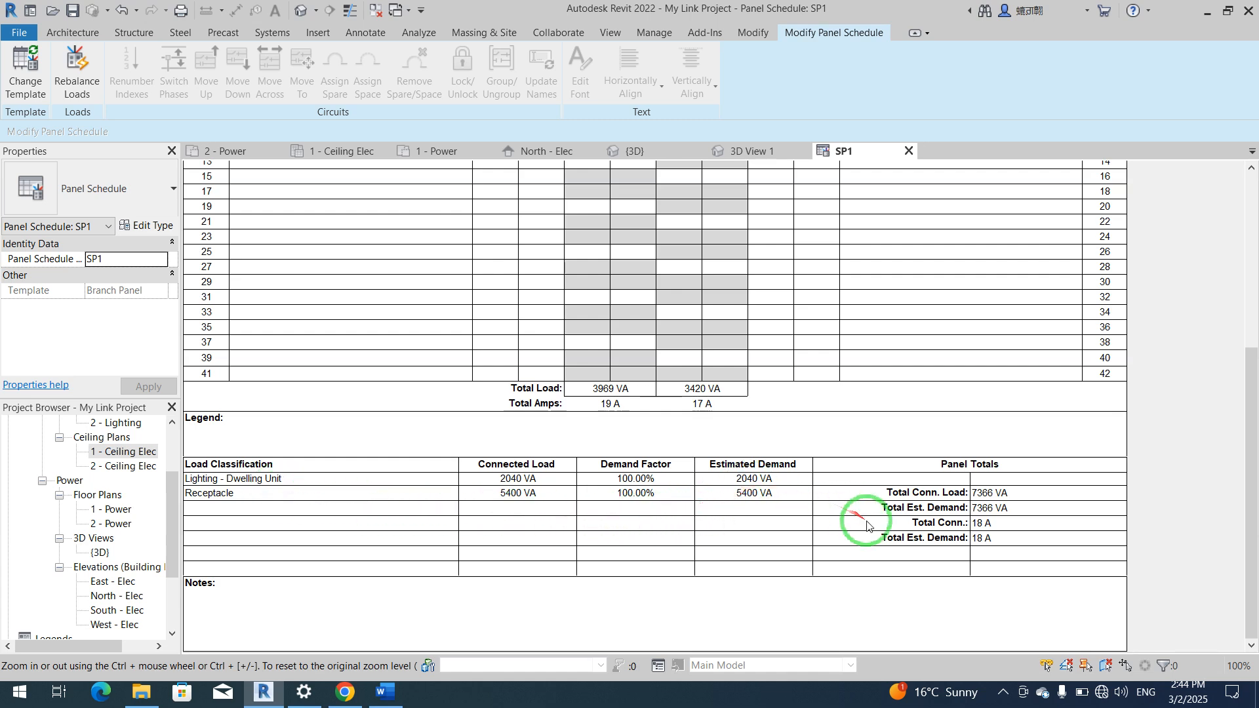
{"action": "scroll", "coordinate": [855, 514], "scroll_direction": "up", "scroll_amount": 5}
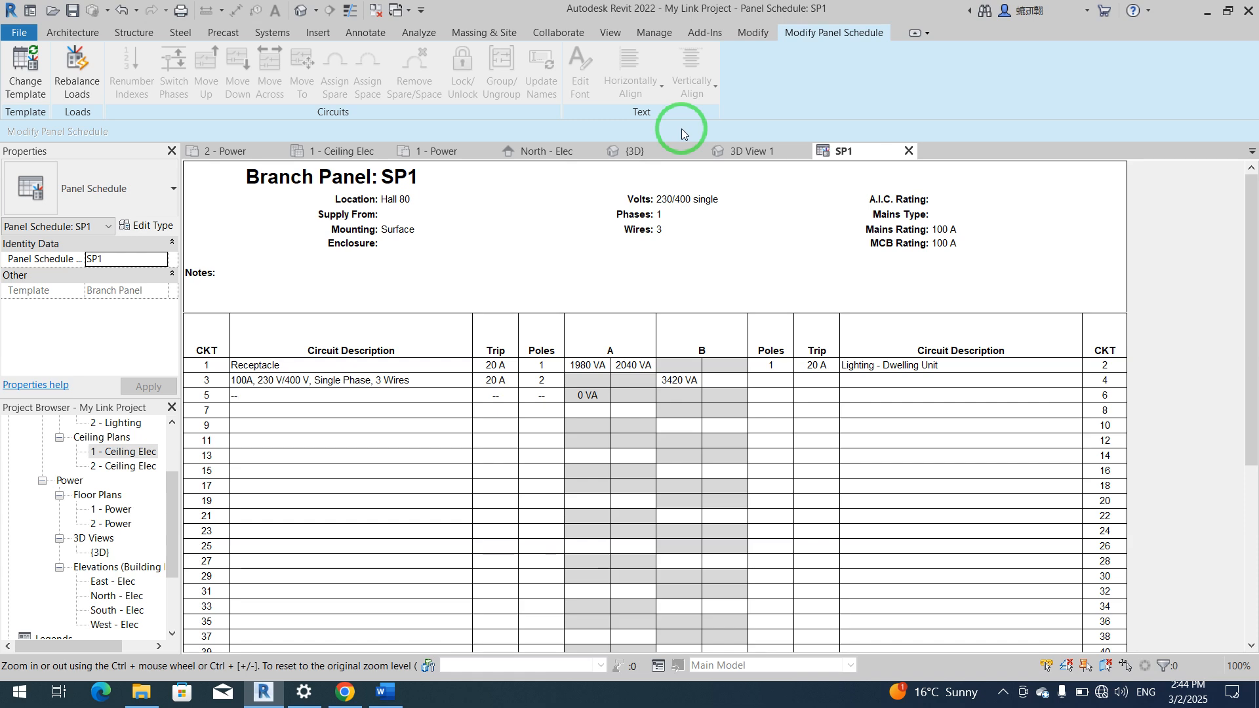
{"action": "left_click", "coordinate": [907, 152]}
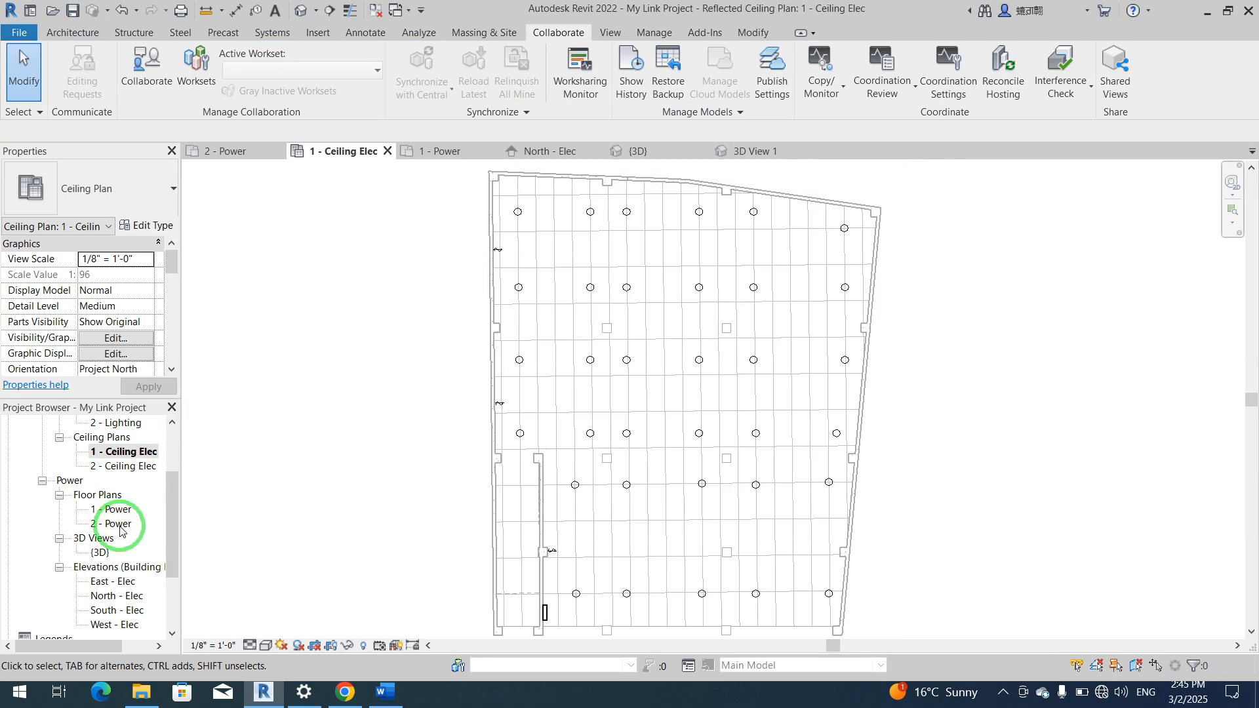
Step: Try to place a Weather Proof Switch of type Standard on the outer wall near the existing Single Pole switch
{"action": "scroll", "coordinate": [497, 253], "scroll_direction": "up", "scroll_amount": 5}
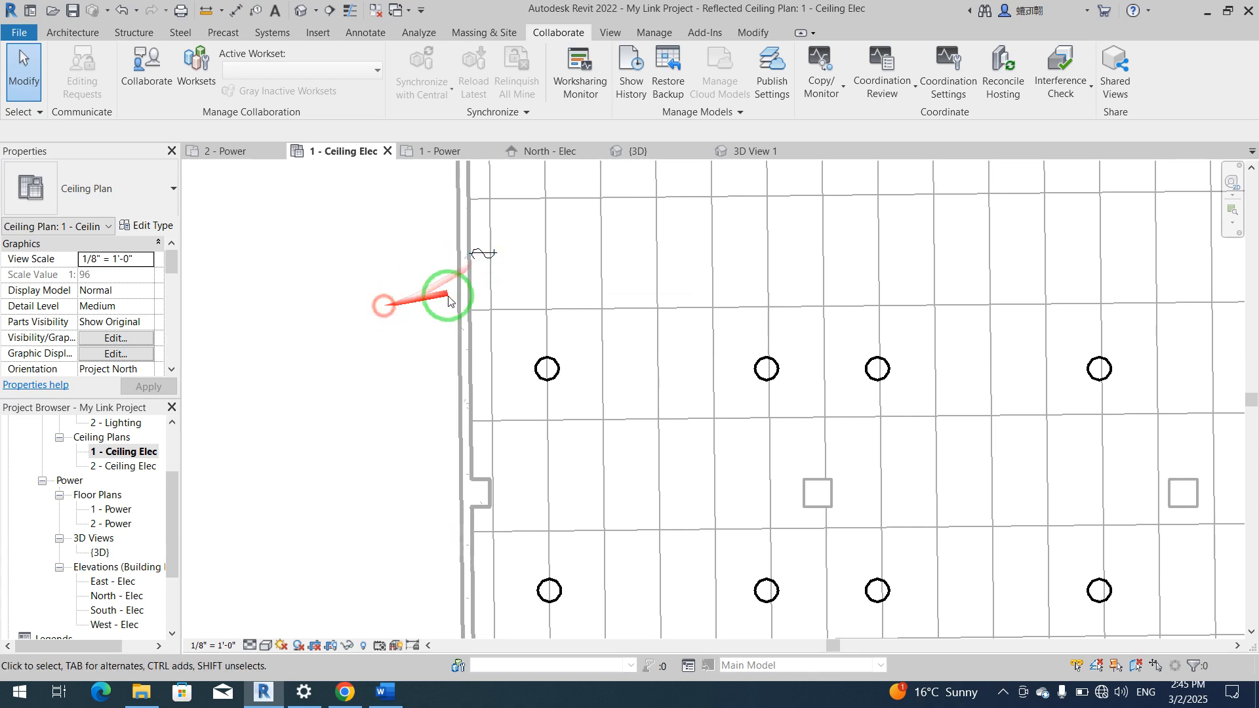
{"action": "left_click", "coordinate": [360, 32]}
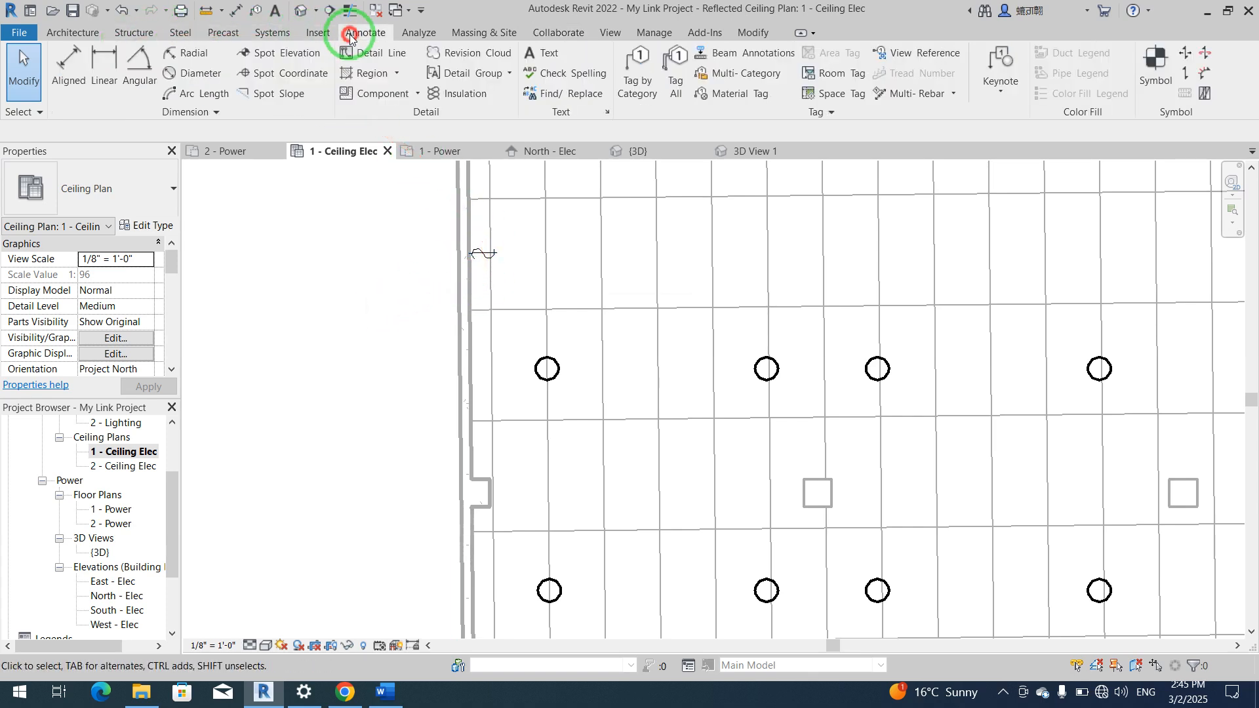
{"action": "left_click", "coordinate": [287, 39]}
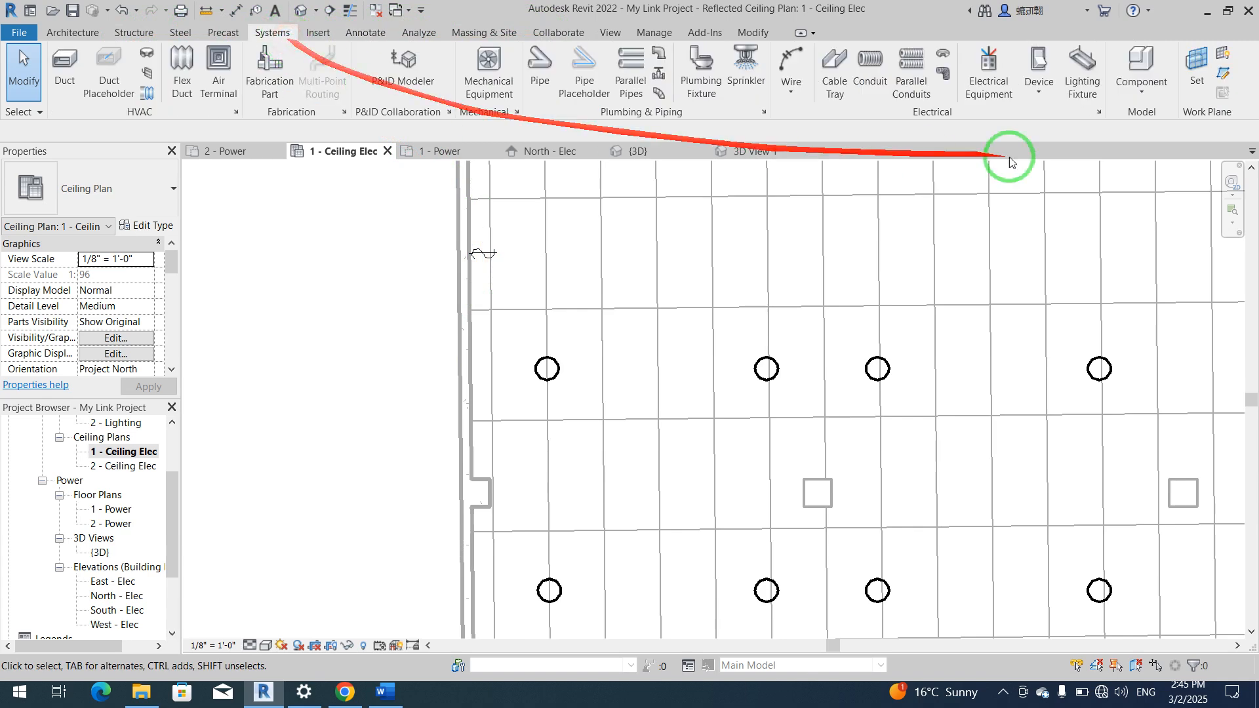
{"action": "left_click", "coordinate": [1049, 94]}
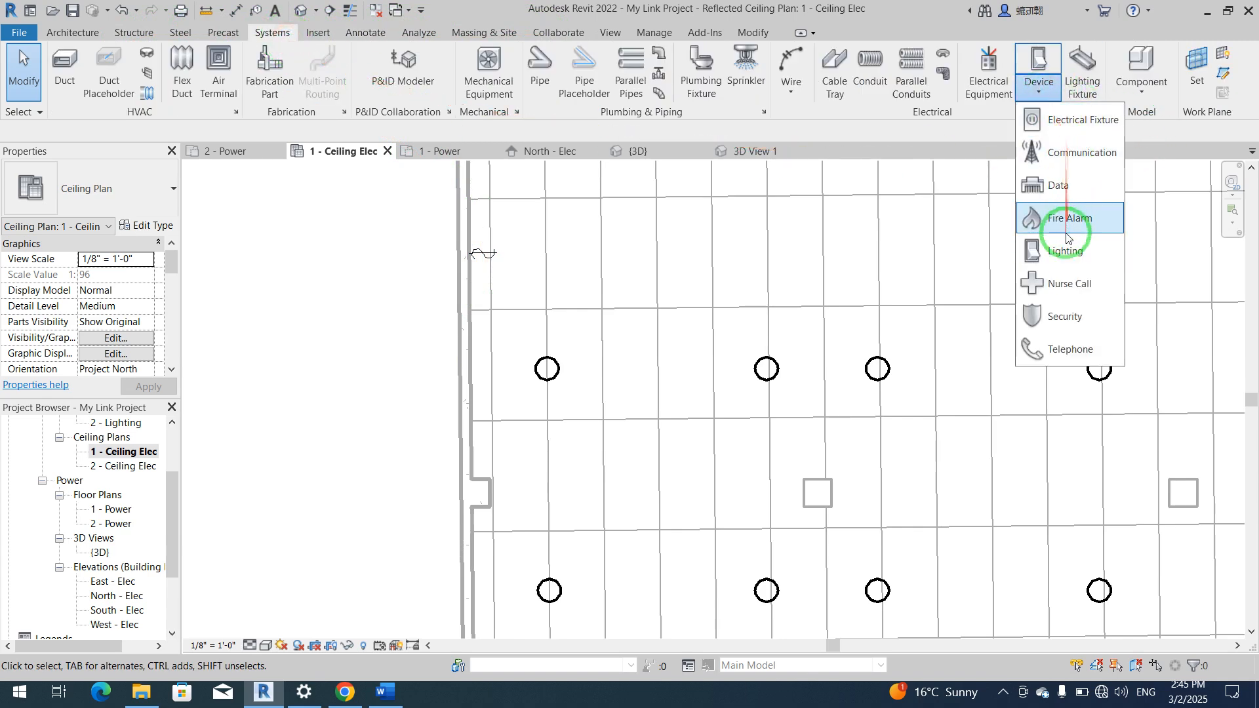
{"action": "left_click", "coordinate": [1065, 254]}
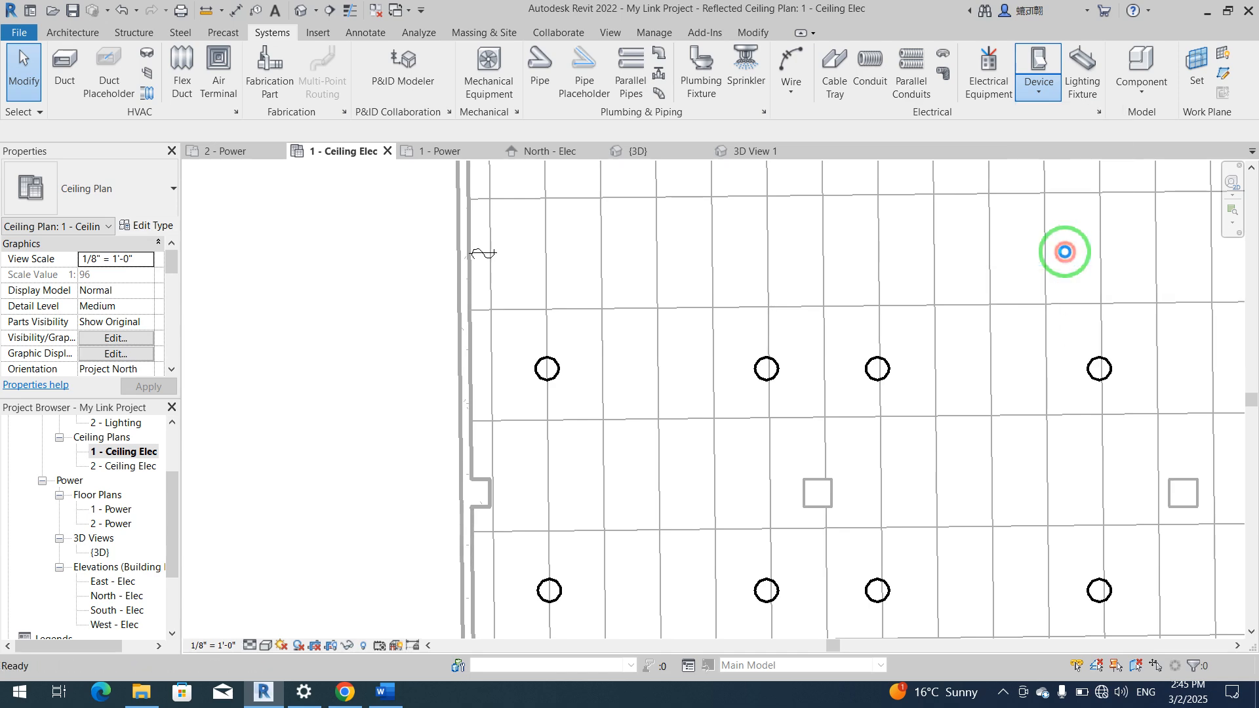
{"action": "left_click", "coordinate": [663, 307]}
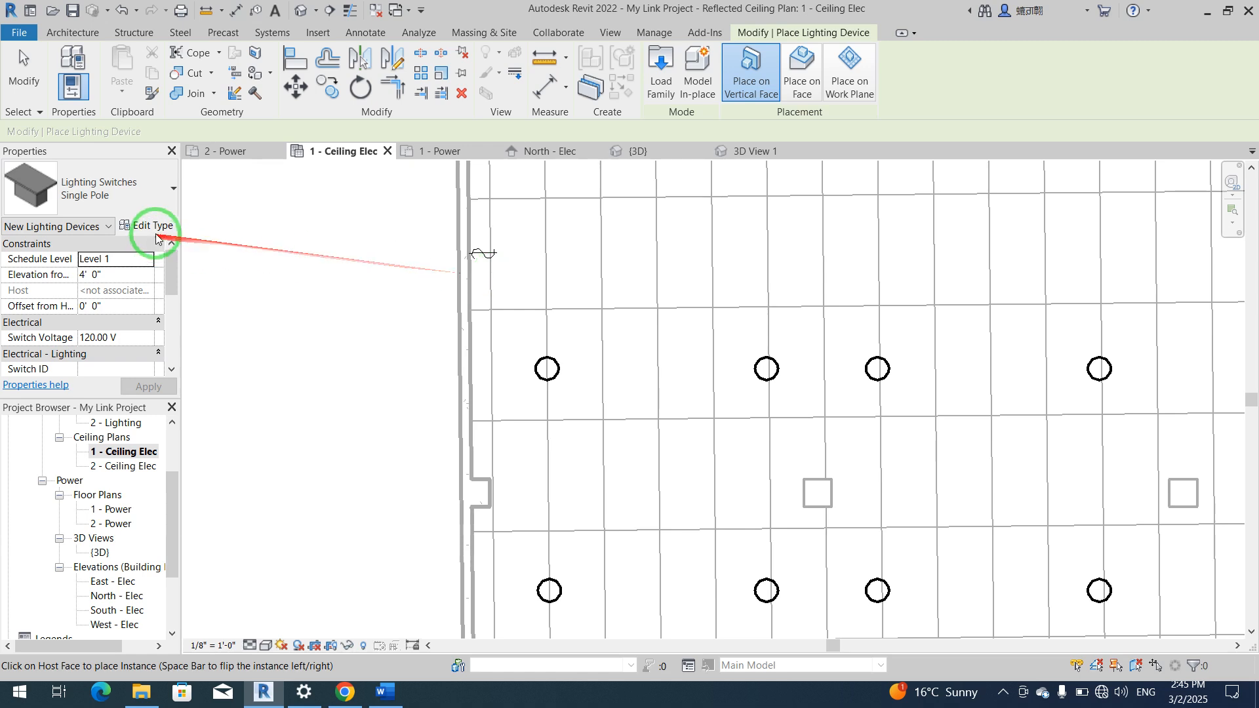
{"action": "left_click", "coordinate": [158, 197]}
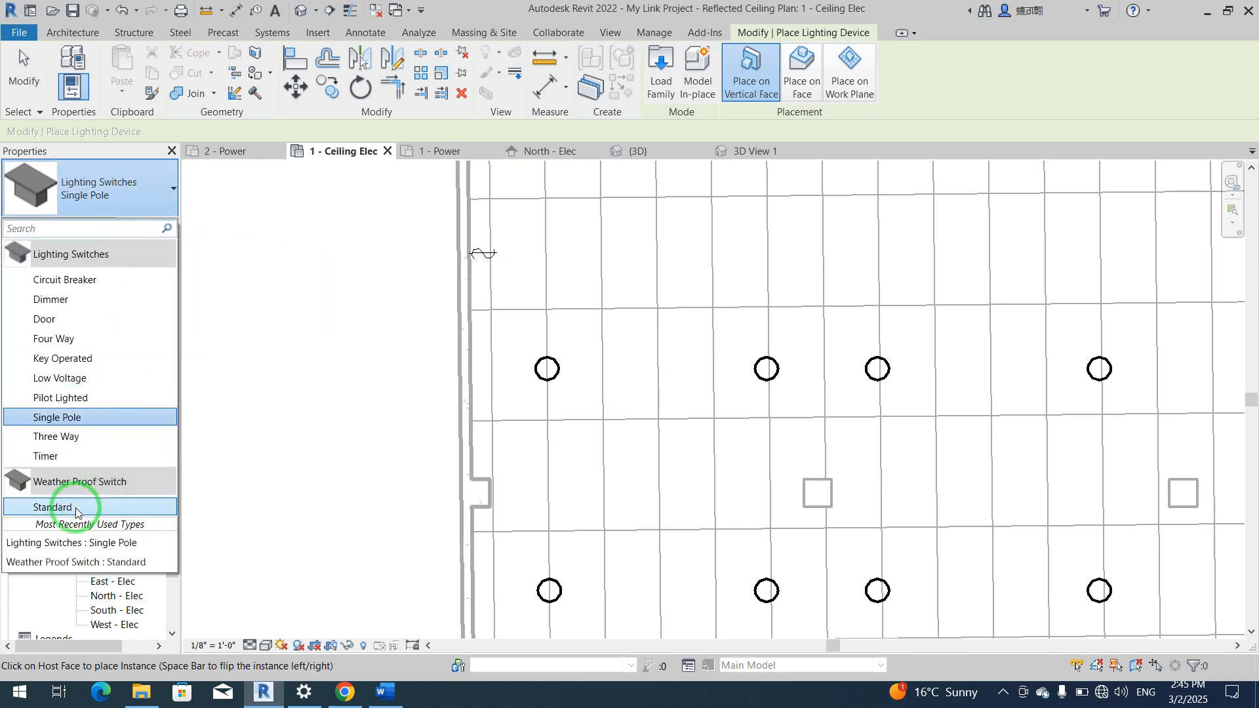
{"action": "left_click", "coordinate": [53, 507]}
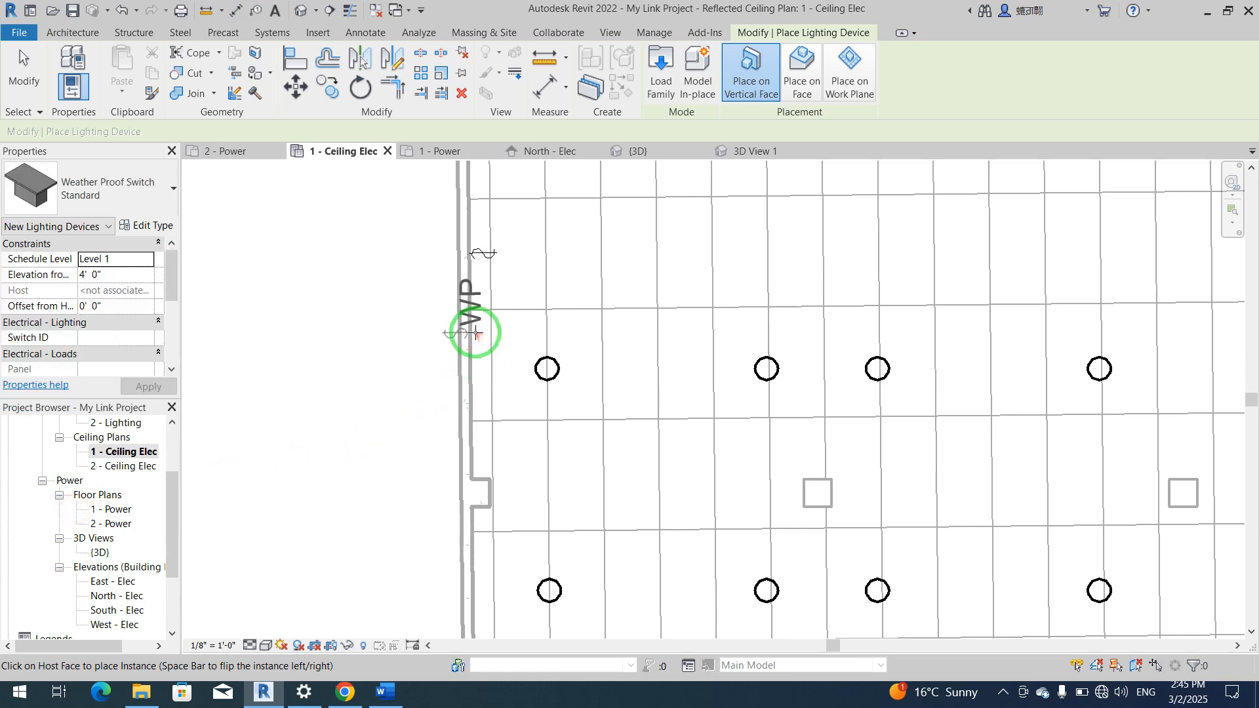
{"action": "key", "text": "space"}
{"action": "key", "text": "Escape"}
{"action": "key", "text": "Escape"}
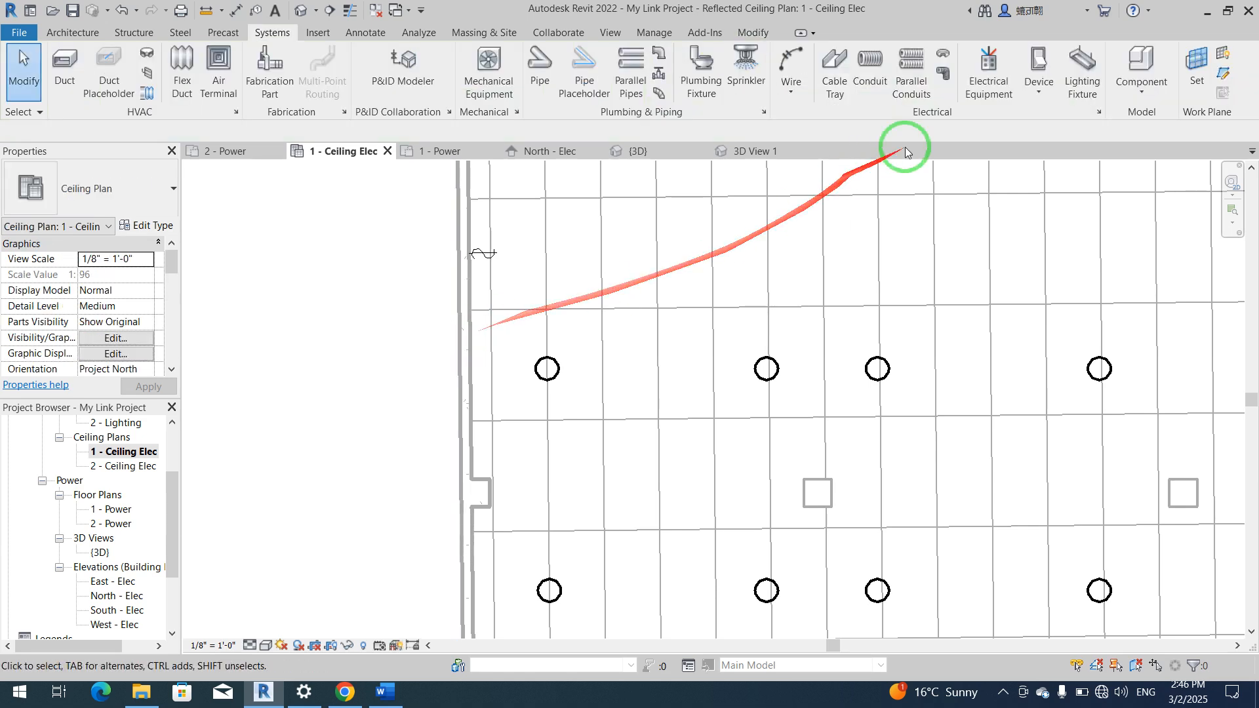
Step: Start loading a family for a lighting device and look through the light families in the Internal folder
{"action": "left_click", "coordinate": [1049, 71]}
{"action": "left_click", "coordinate": [662, 72]}
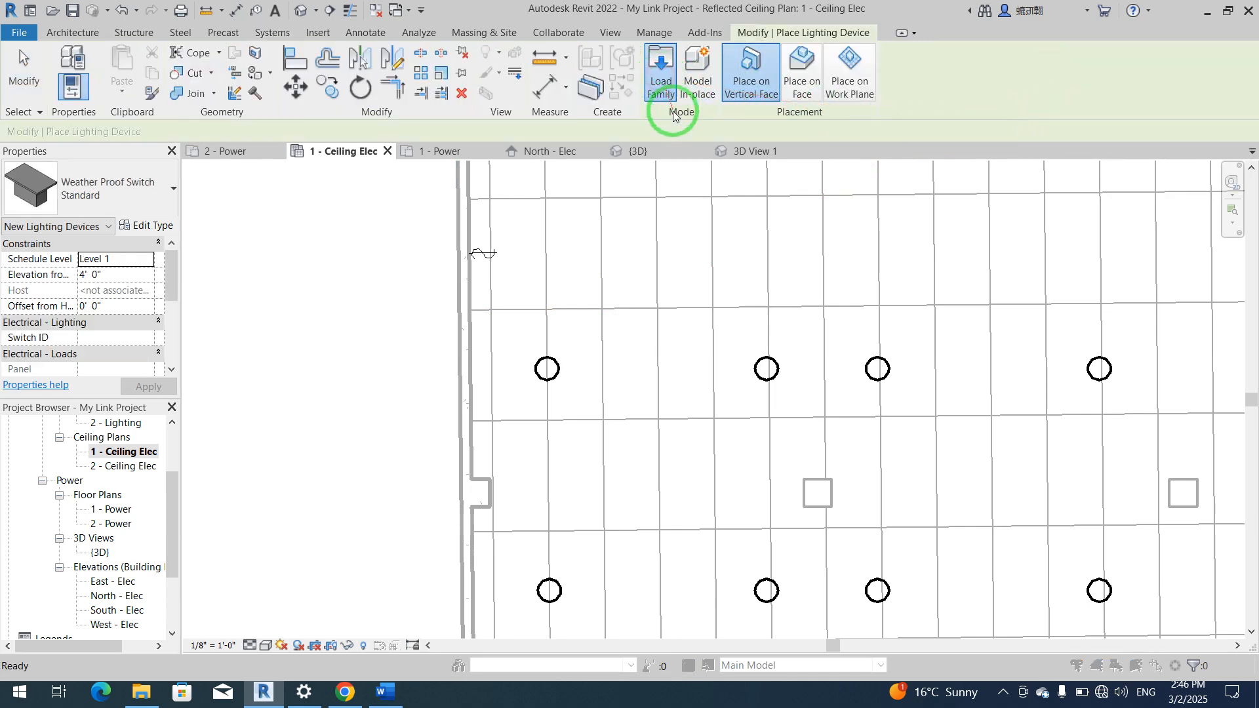
{"action": "left_click", "coordinate": [639, 308]}
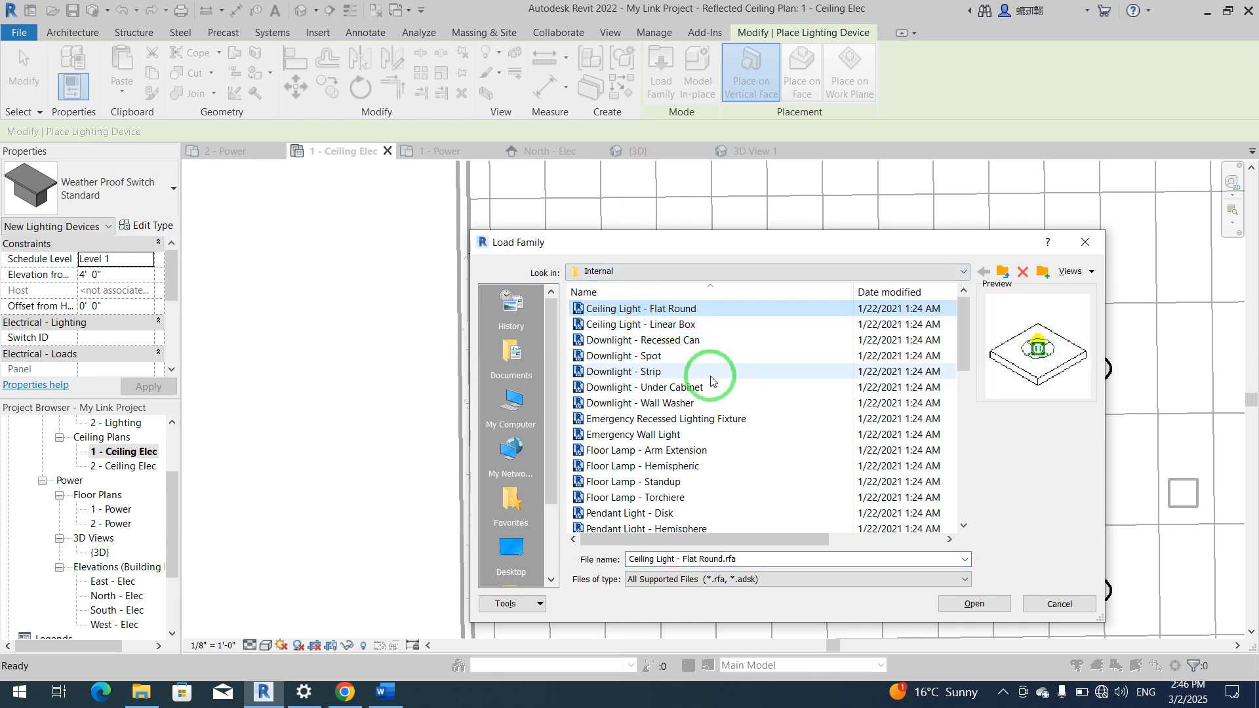
{"action": "scroll", "coordinate": [711, 387], "scroll_direction": "down", "scroll_amount": 9}
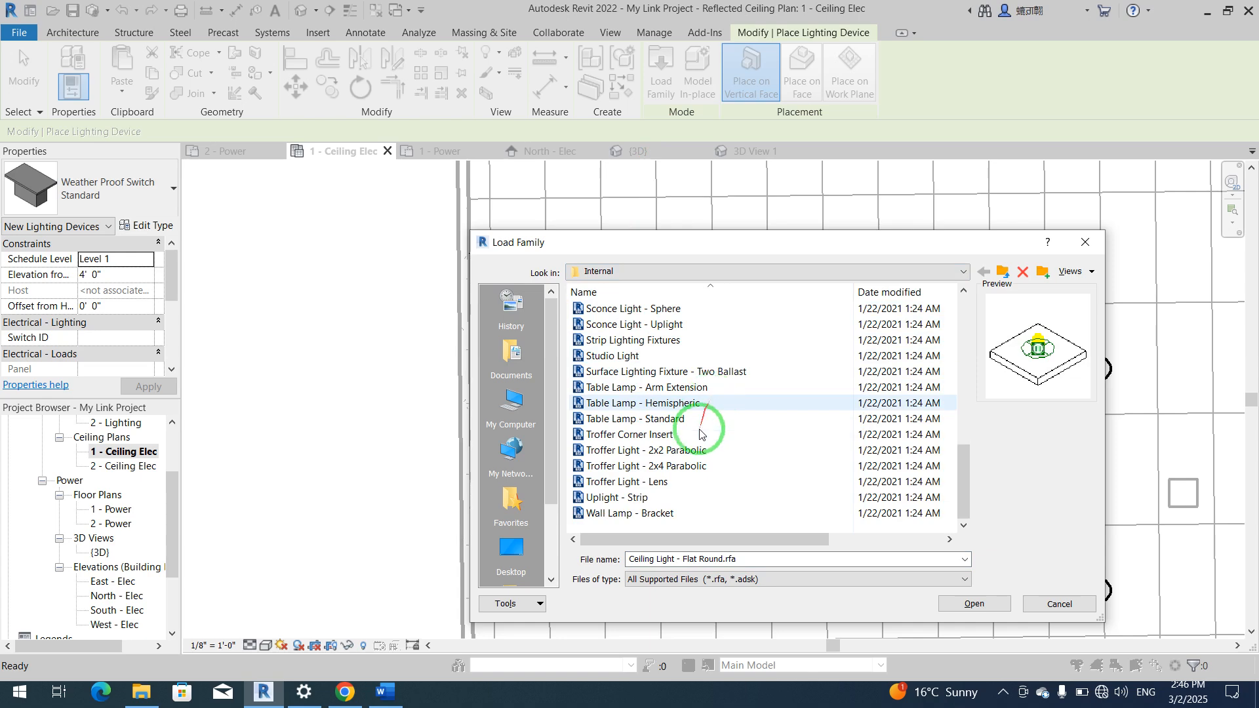
{"action": "scroll", "coordinate": [700, 432], "scroll_direction": "up", "scroll_amount": 8}
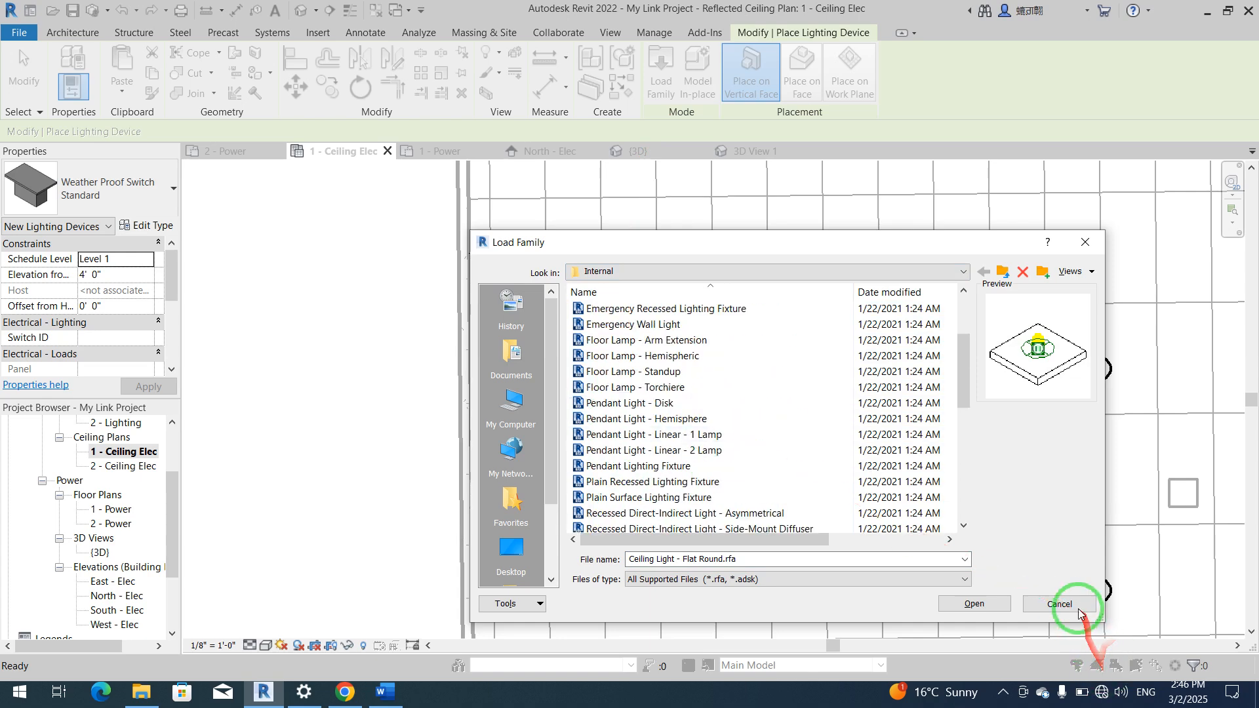
{"action": "scroll", "coordinate": [809, 462], "scroll_direction": "up", "scroll_amount": 3}
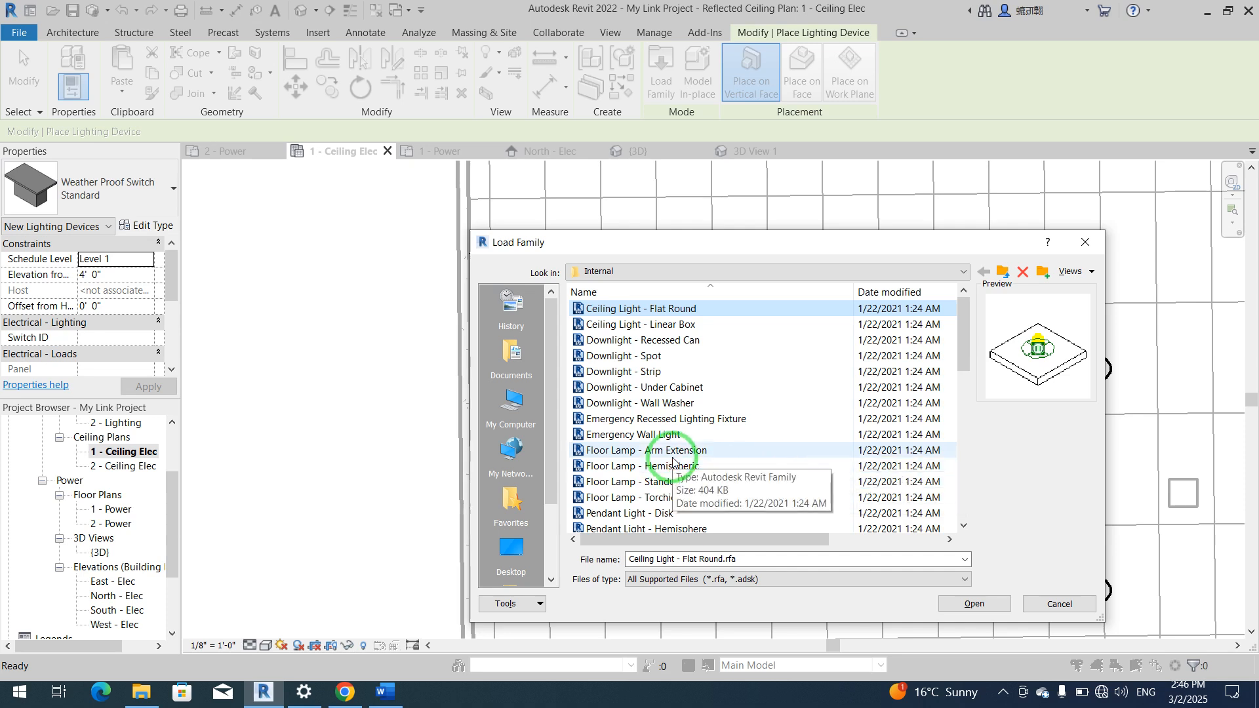
{"action": "scroll", "coordinate": [673, 461], "scroll_direction": "down", "scroll_amount": 4}
{"action": "scroll", "coordinate": [672, 461], "scroll_direction": "down", "scroll_amount": 6}
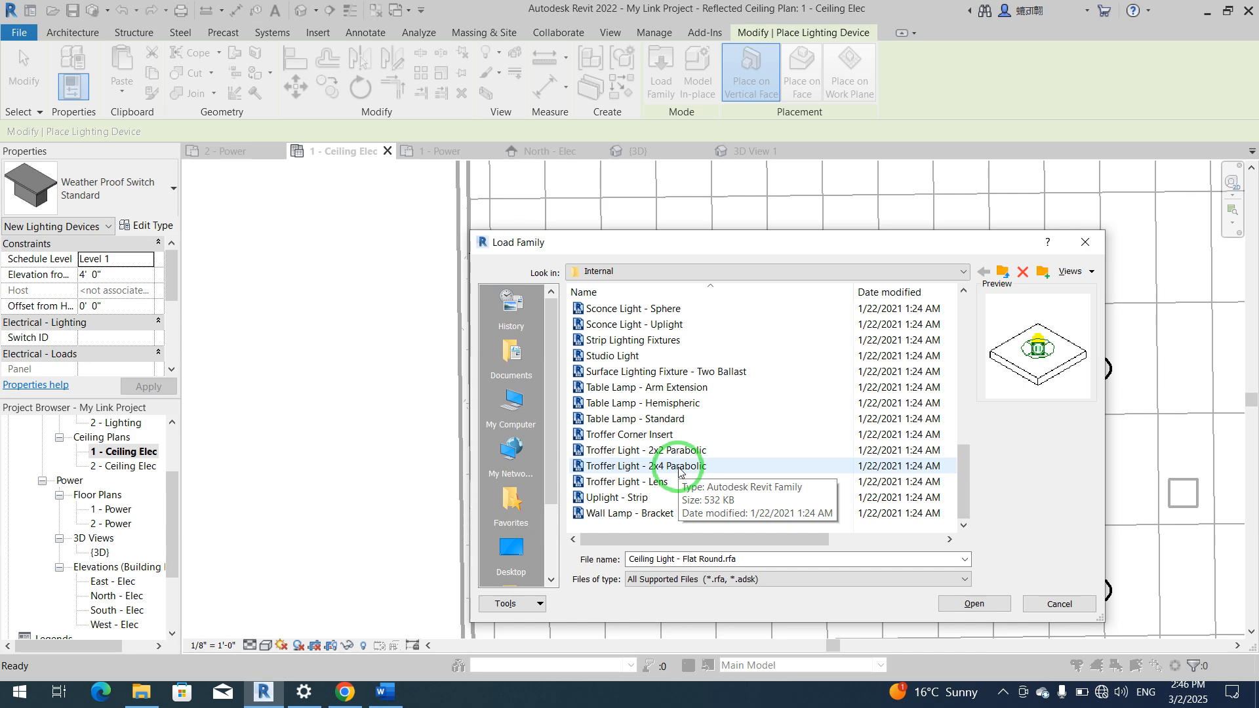
{"action": "scroll", "coordinate": [679, 470], "scroll_direction": "up", "scroll_amount": 7}
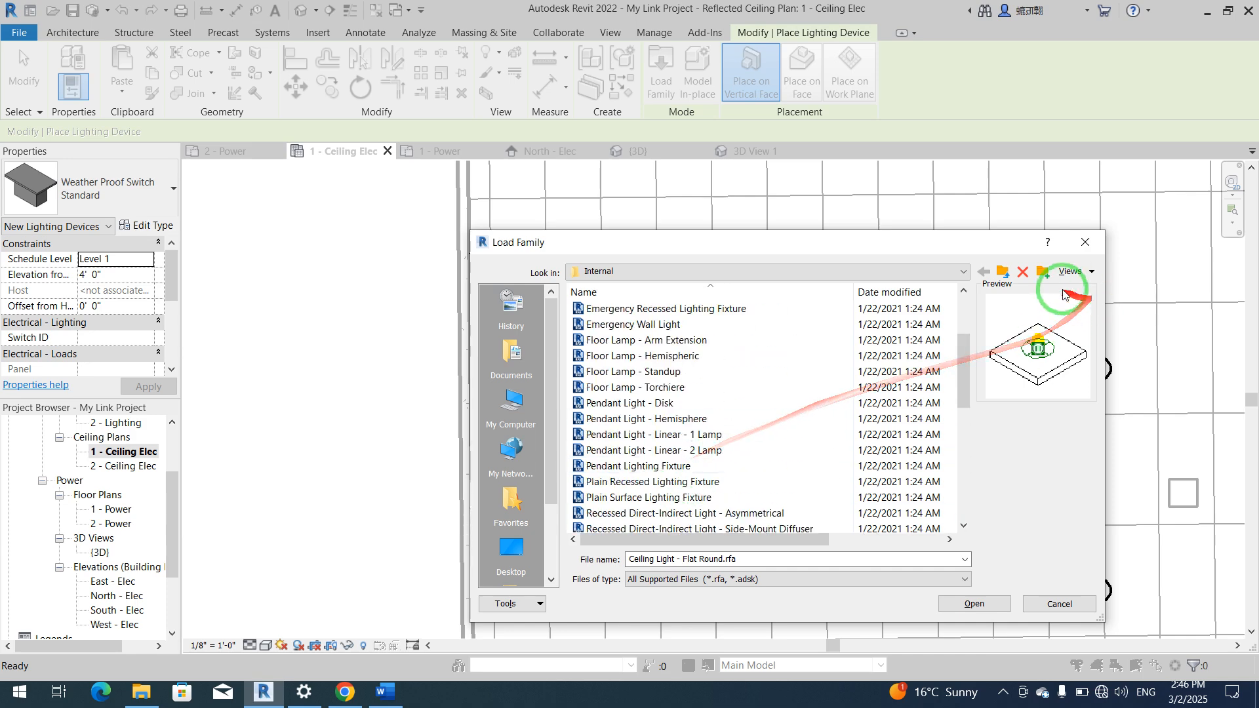
Step: Browse the English-Imperial family library to the Terminals folder under Electrical, Electric Power
{"action": "left_click", "coordinate": [999, 273]}
{"action": "left_click", "coordinate": [999, 273]}
{"action": "left_click", "coordinate": [999, 274]}
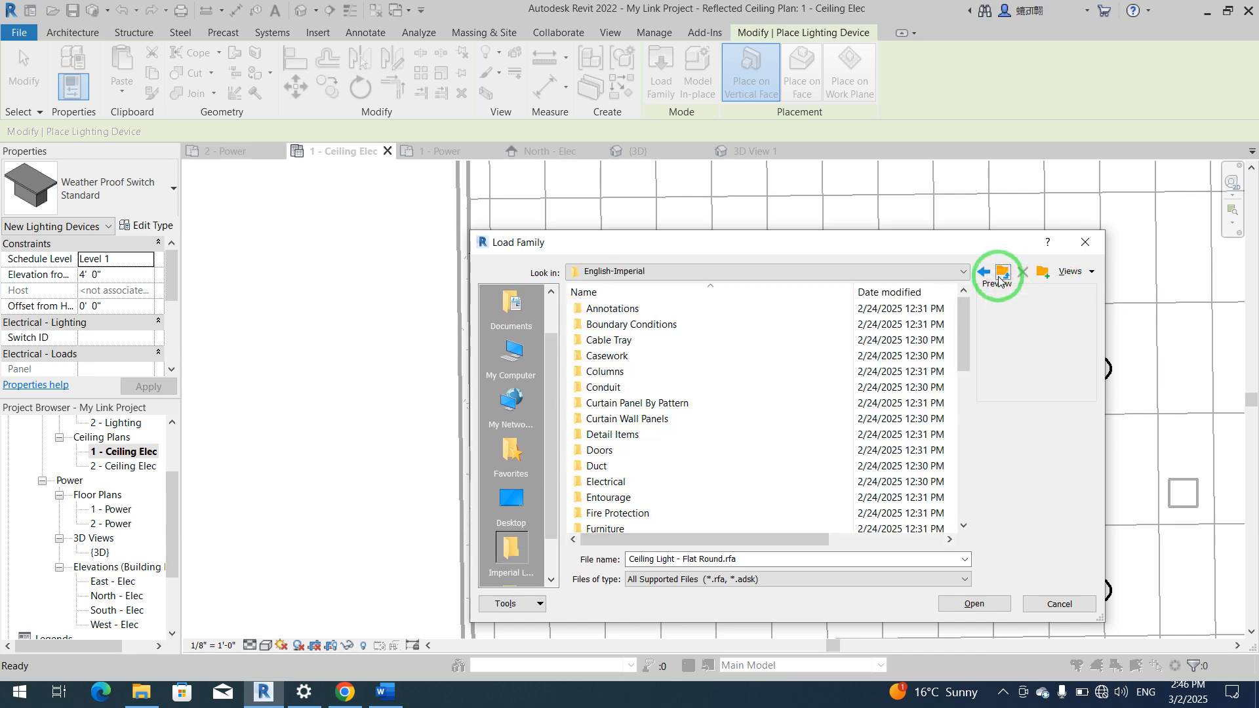
{"action": "double_click", "coordinate": [675, 481]}
{"action": "double_click", "coordinate": [683, 324]}
{"action": "double_click", "coordinate": [694, 328]}
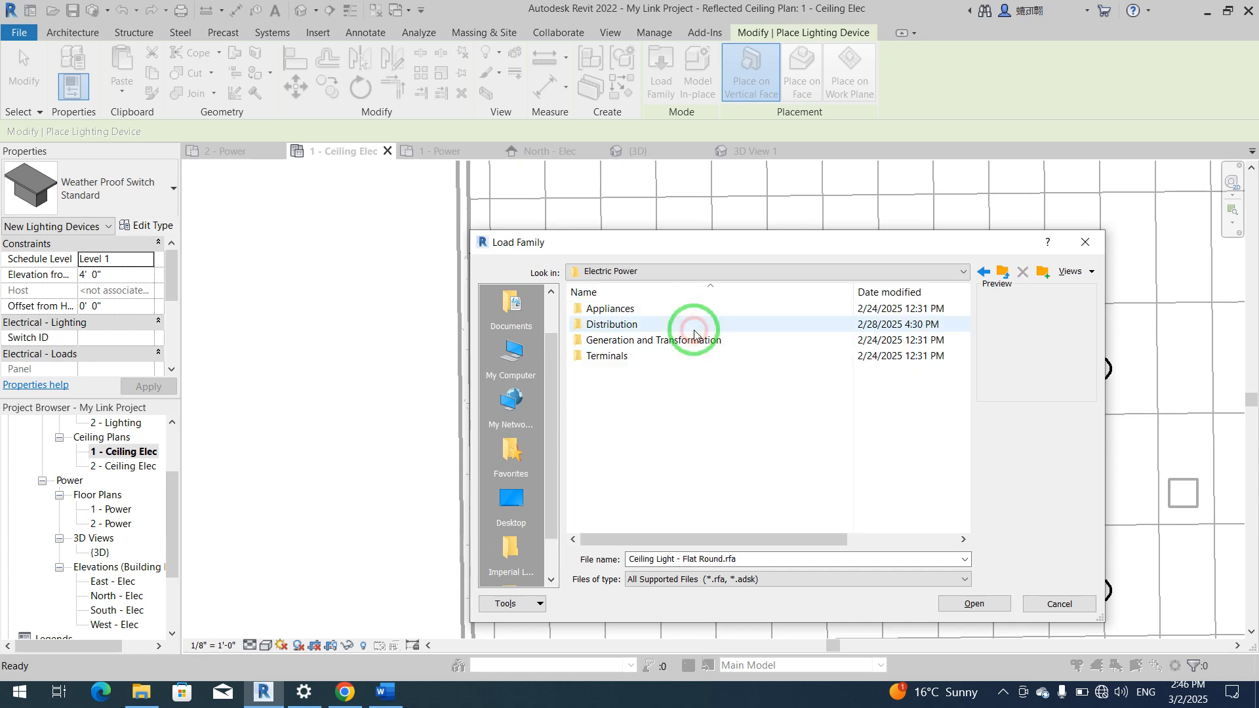
{"action": "double_click", "coordinate": [688, 356]}
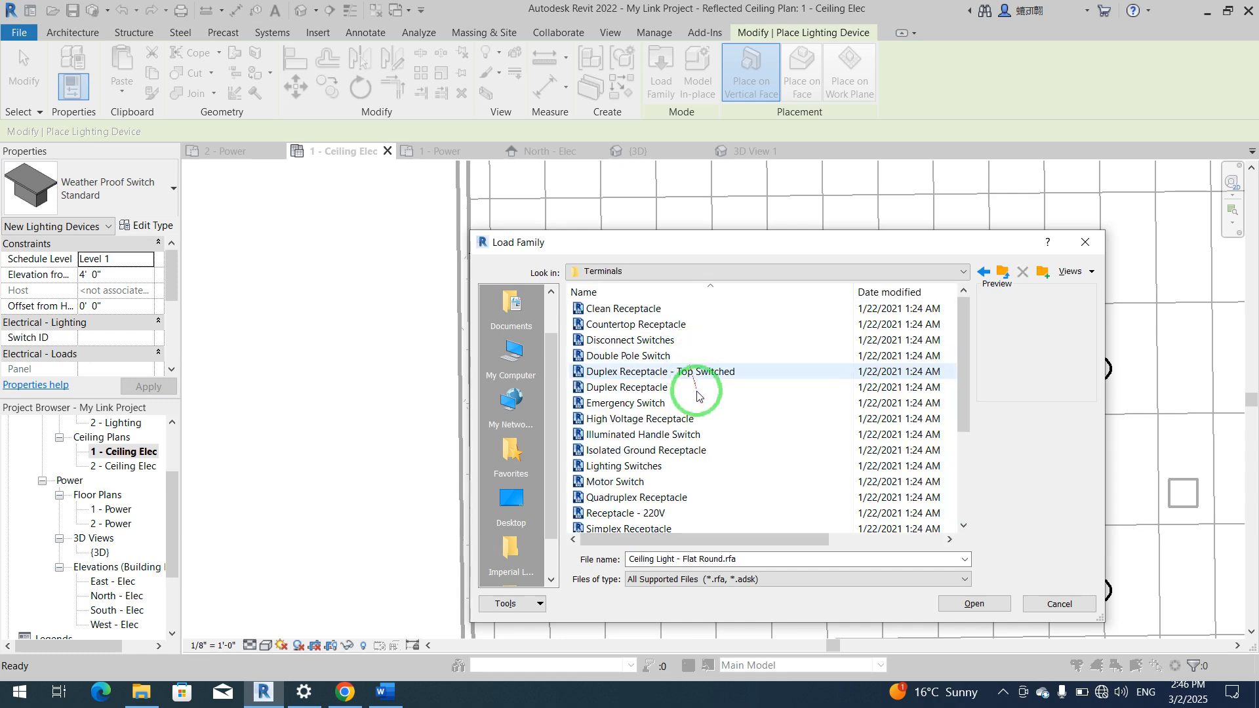
Step: Preview the Weather Proof Switch and Weather Proof Receptacle families, cancel the loading and end the lighting device placement
{"action": "scroll", "coordinate": [697, 446], "scroll_direction": "down", "scroll_amount": 3}
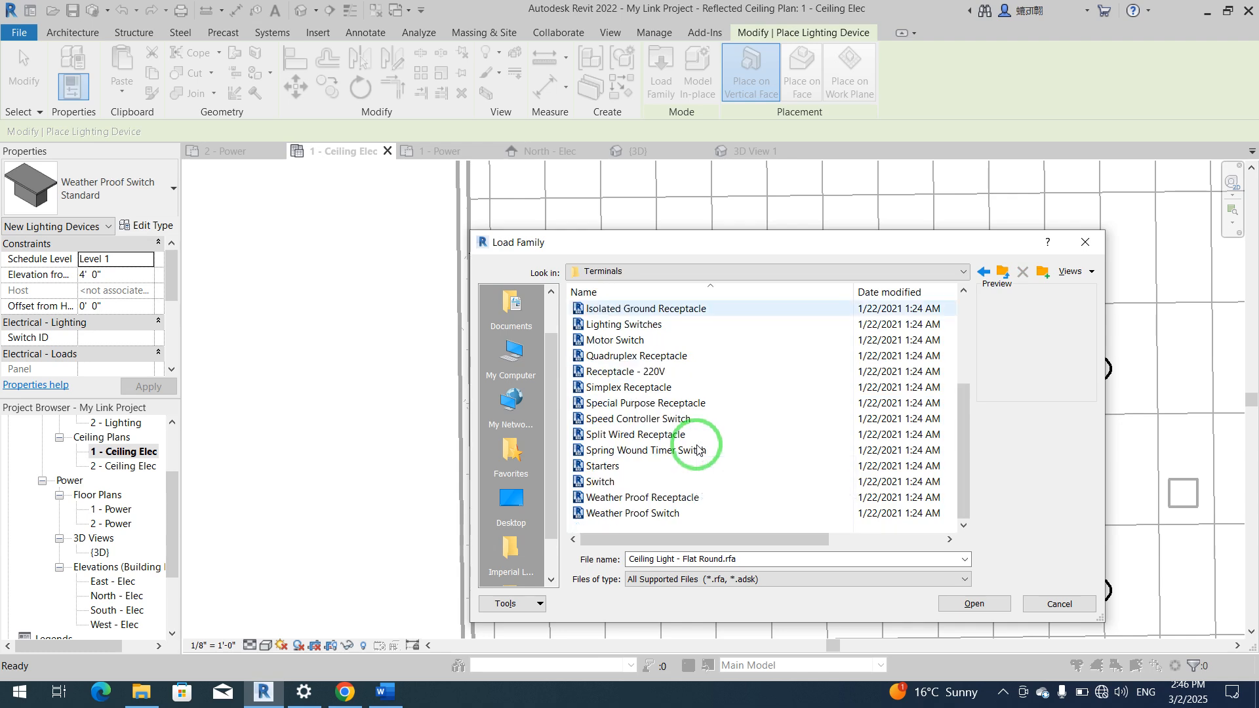
{"action": "left_click", "coordinate": [671, 511]}
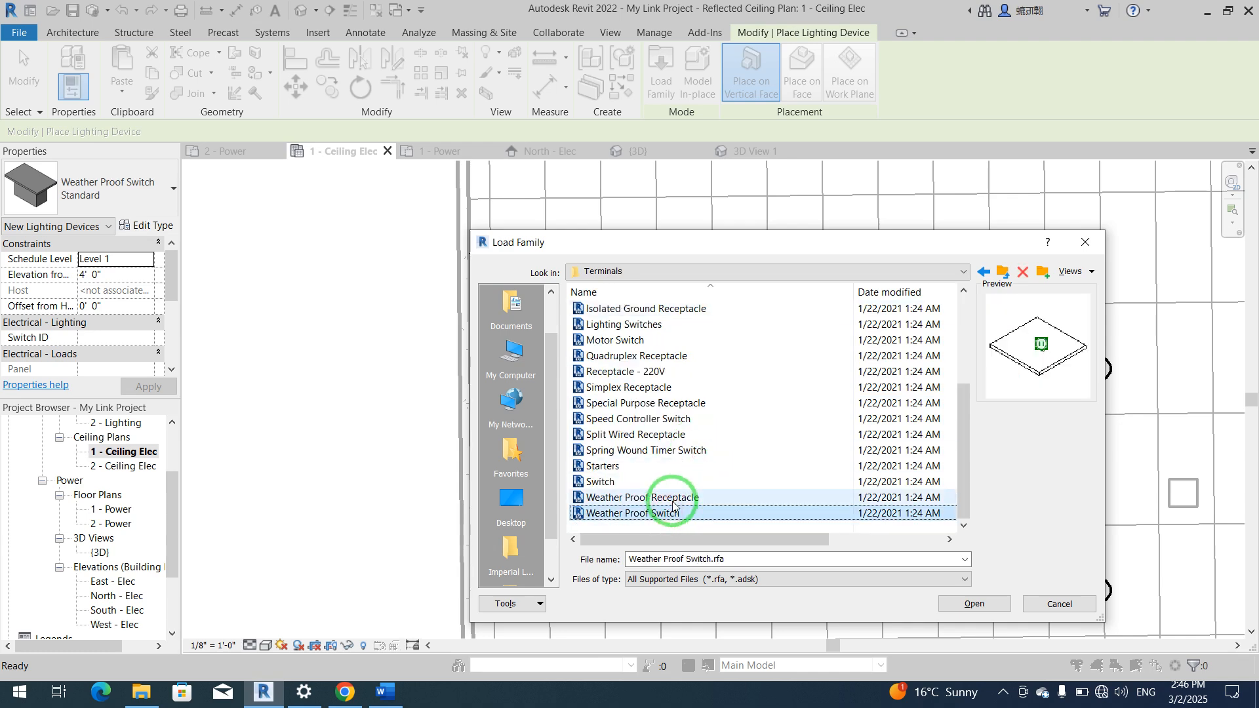
{"action": "left_click", "coordinate": [646, 496]}
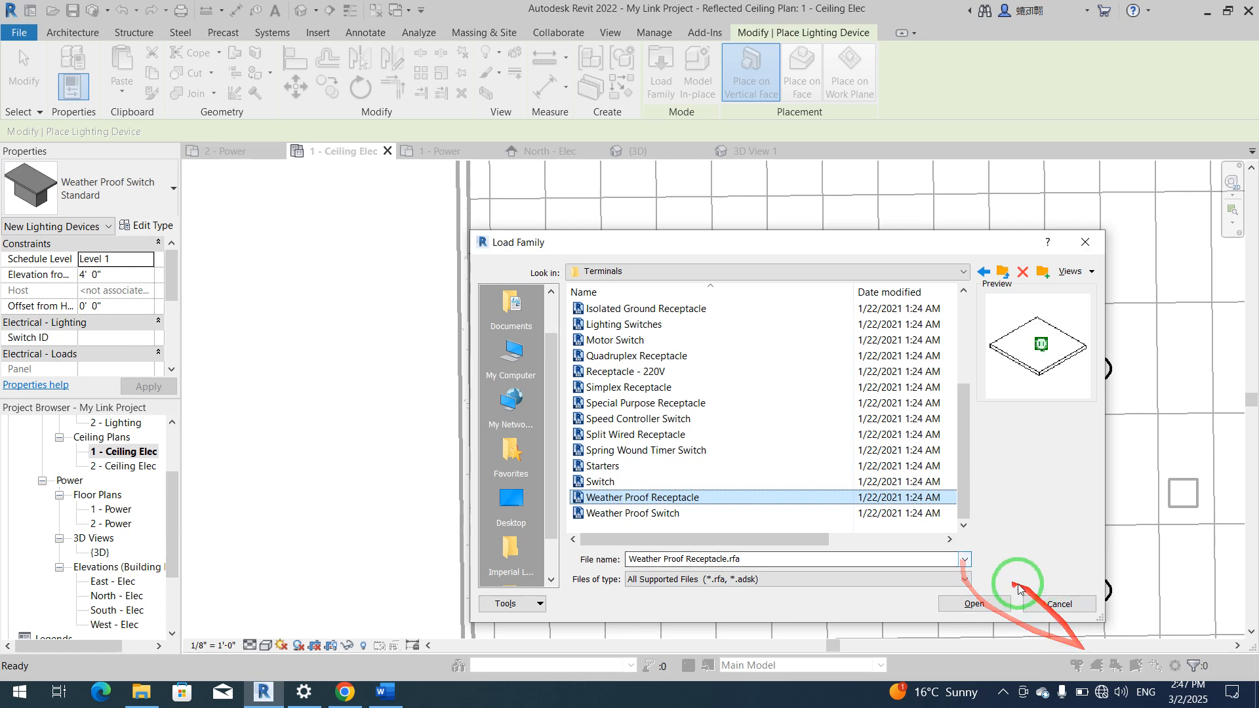
{"action": "left_click", "coordinate": [1041, 604]}
{"action": "scroll", "coordinate": [559, 396], "scroll_direction": "down", "scroll_amount": 3}
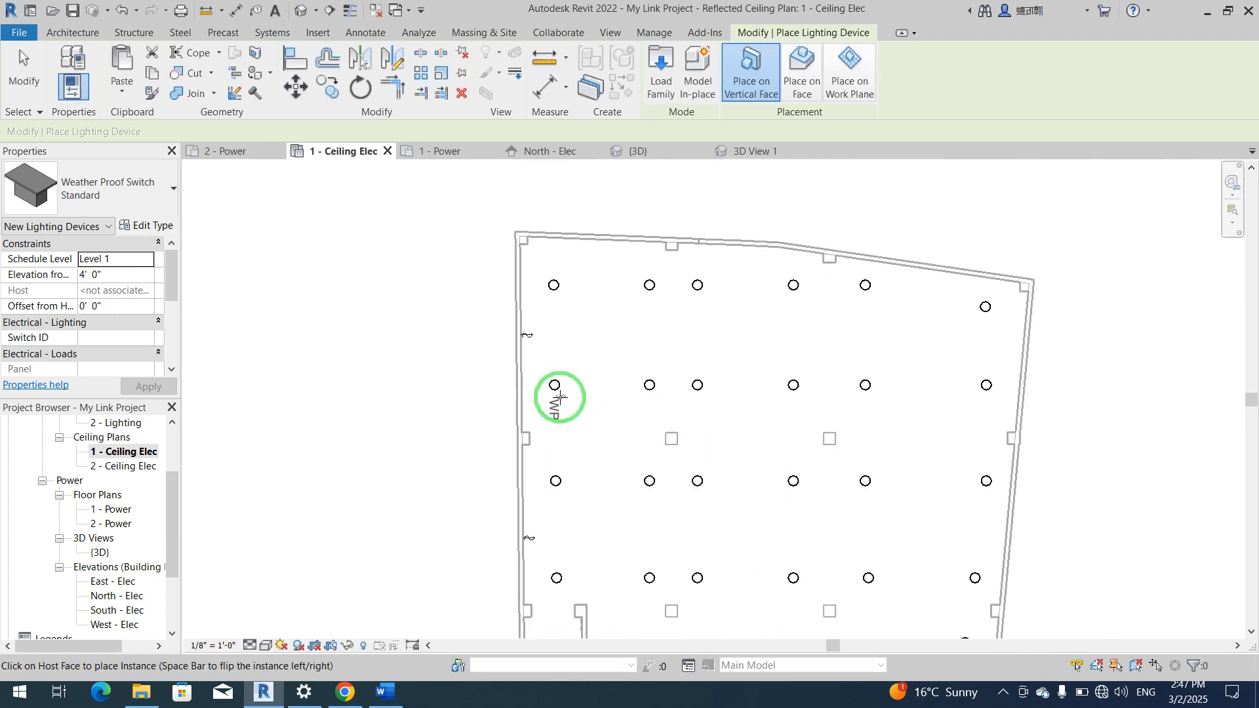
{"action": "middle_click_drag", "start_coordinate": [610, 394], "coordinate": [648, 343]}
{"action": "key", "text": "Escape"}
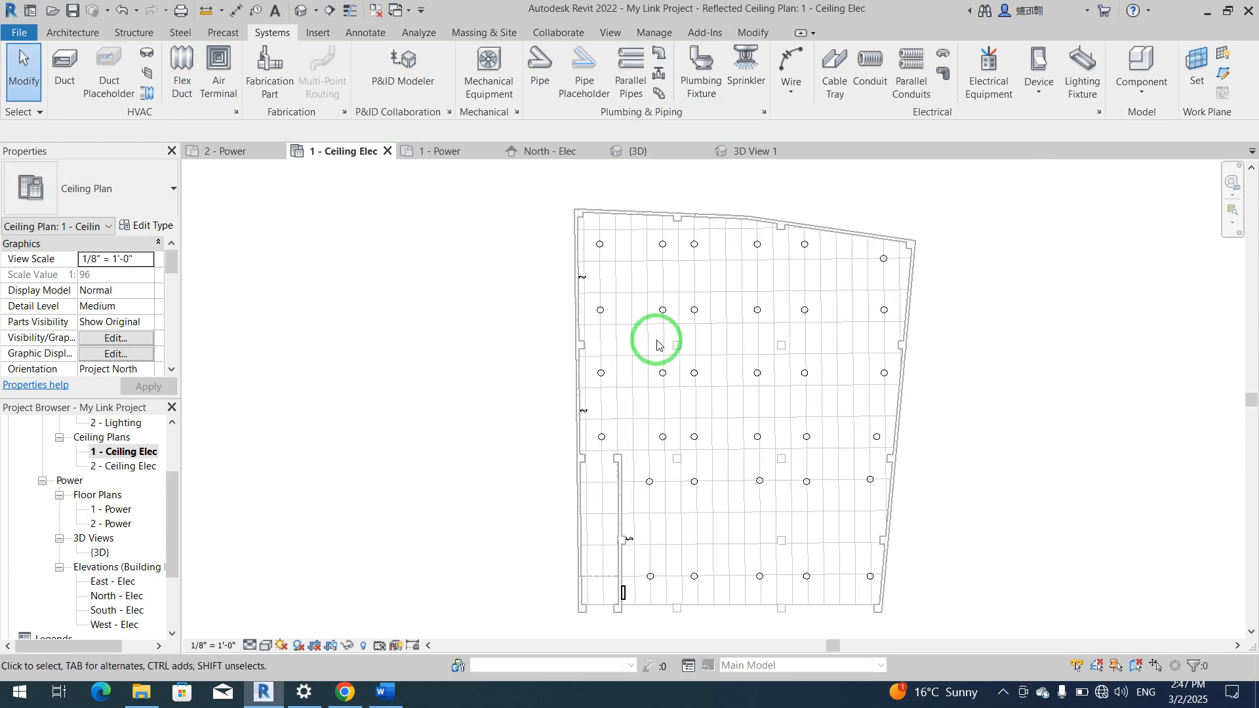
Step: Save the project and open the 2 - Ceiling Elec plan
{"action": "left_click", "coordinate": [75, 12]}
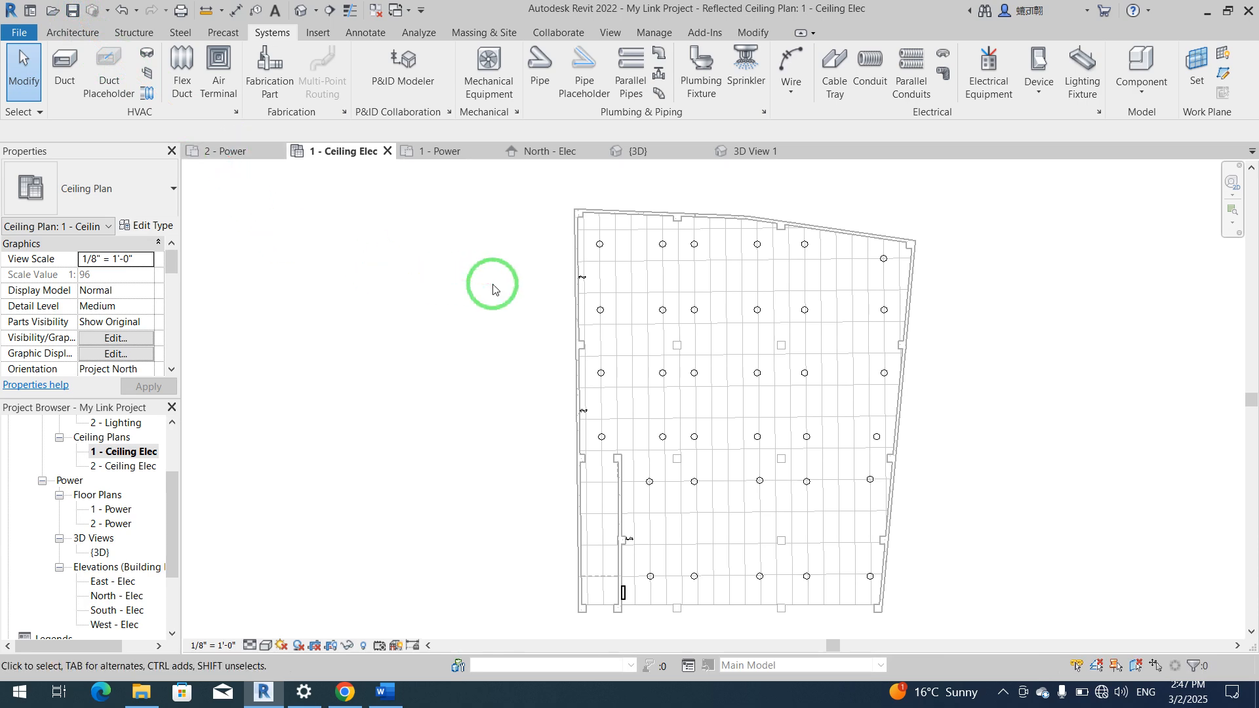
{"action": "left_click", "coordinate": [129, 466]}
{"action": "double_click", "coordinate": [128, 466]}
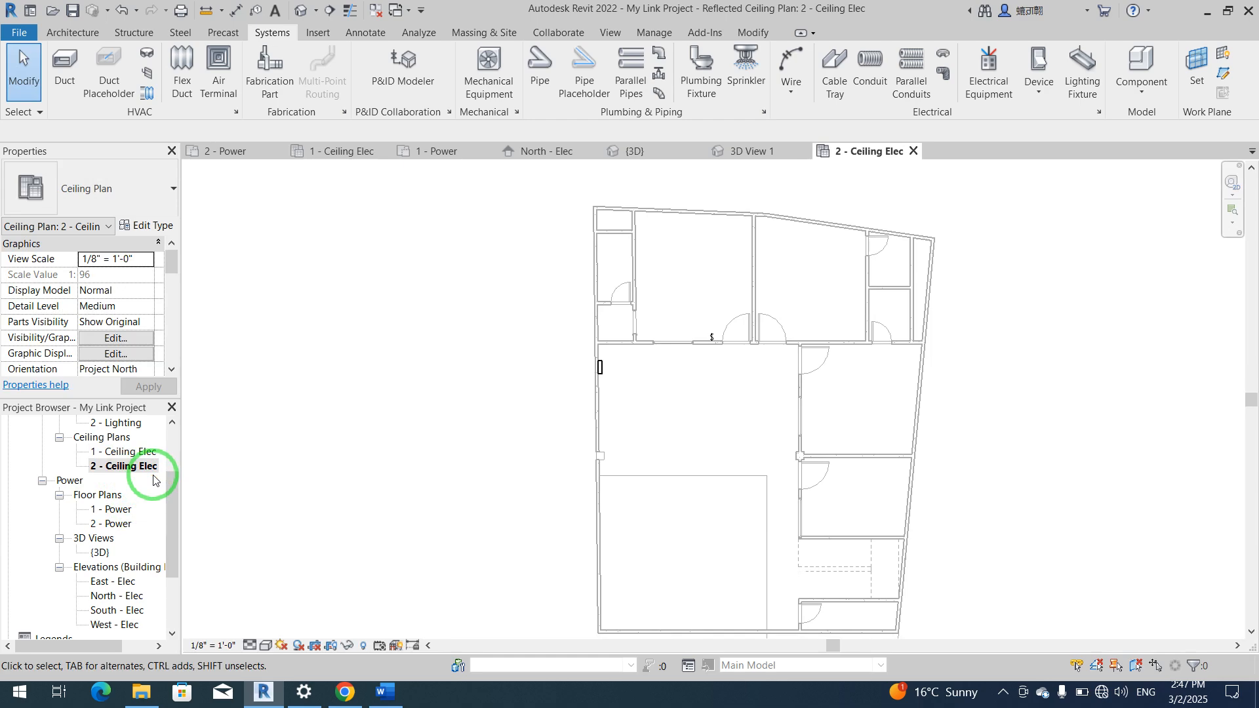
{"action": "middle_click_drag", "start_coordinate": [439, 514], "coordinate": [493, 500]}
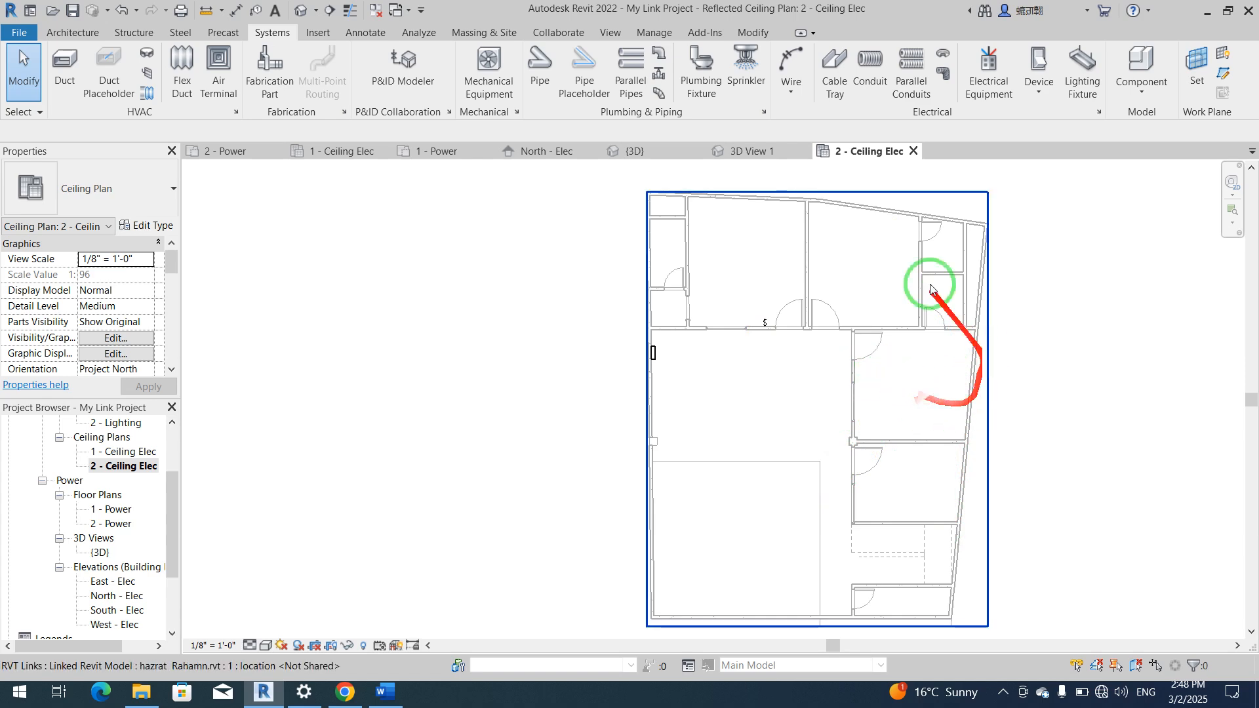
Step: Set the Panel Name of the Level 2 single phase panel on the outer wall to "SP2 1st Floor"
{"action": "left_click", "coordinate": [652, 356]}
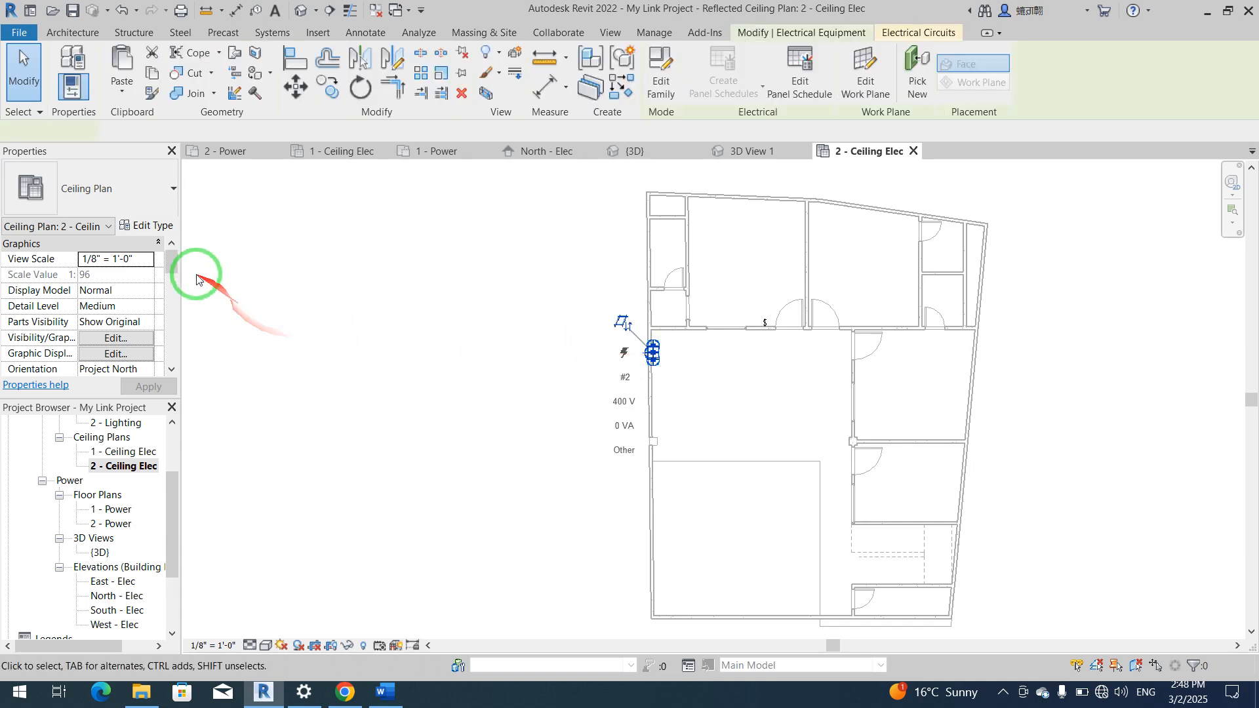
{"action": "left_click_drag", "start_coordinate": [174, 267], "coordinate": [172, 314]}
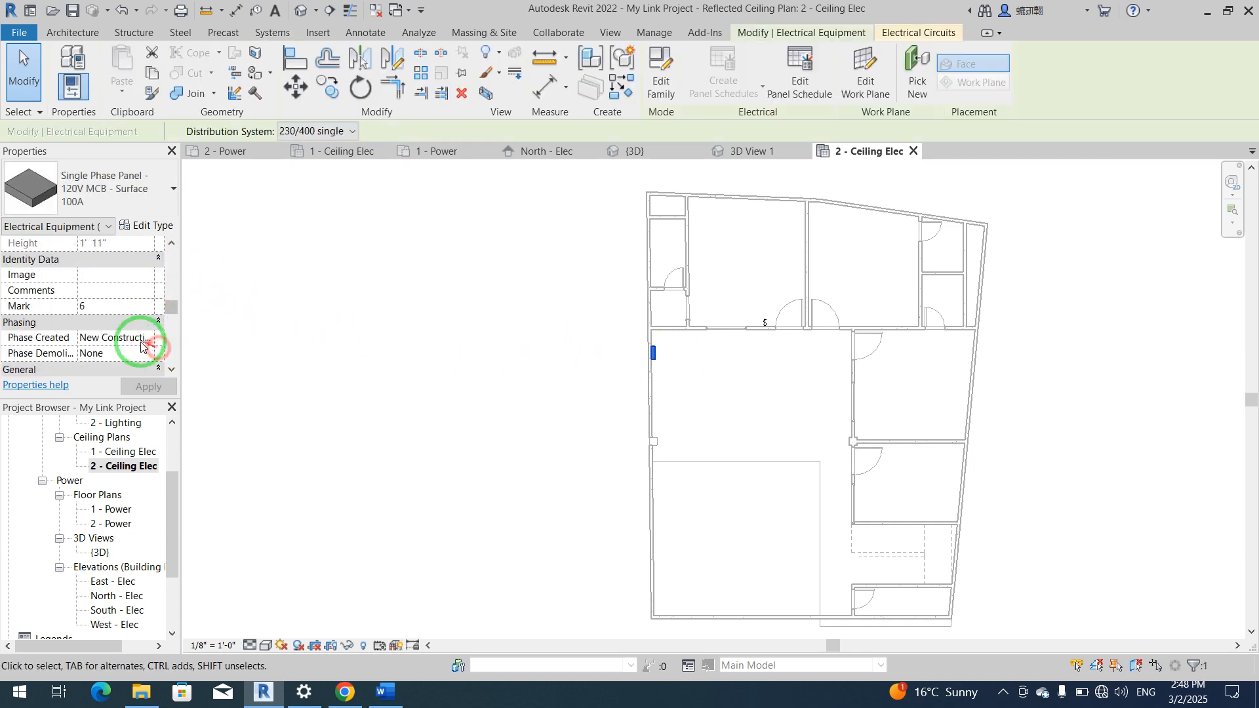
{"action": "scroll", "coordinate": [90, 314], "scroll_direction": "up", "scroll_amount": 10}
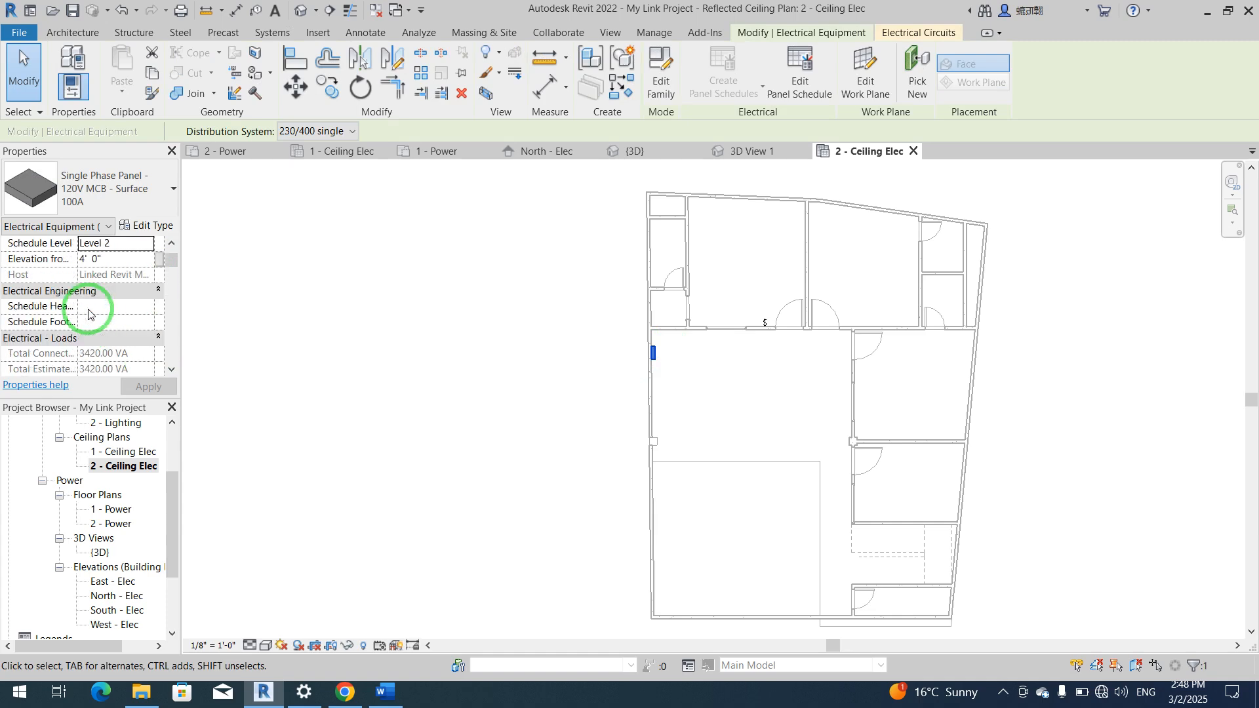
{"action": "scroll", "coordinate": [90, 313], "scroll_direction": "down", "scroll_amount": 10}
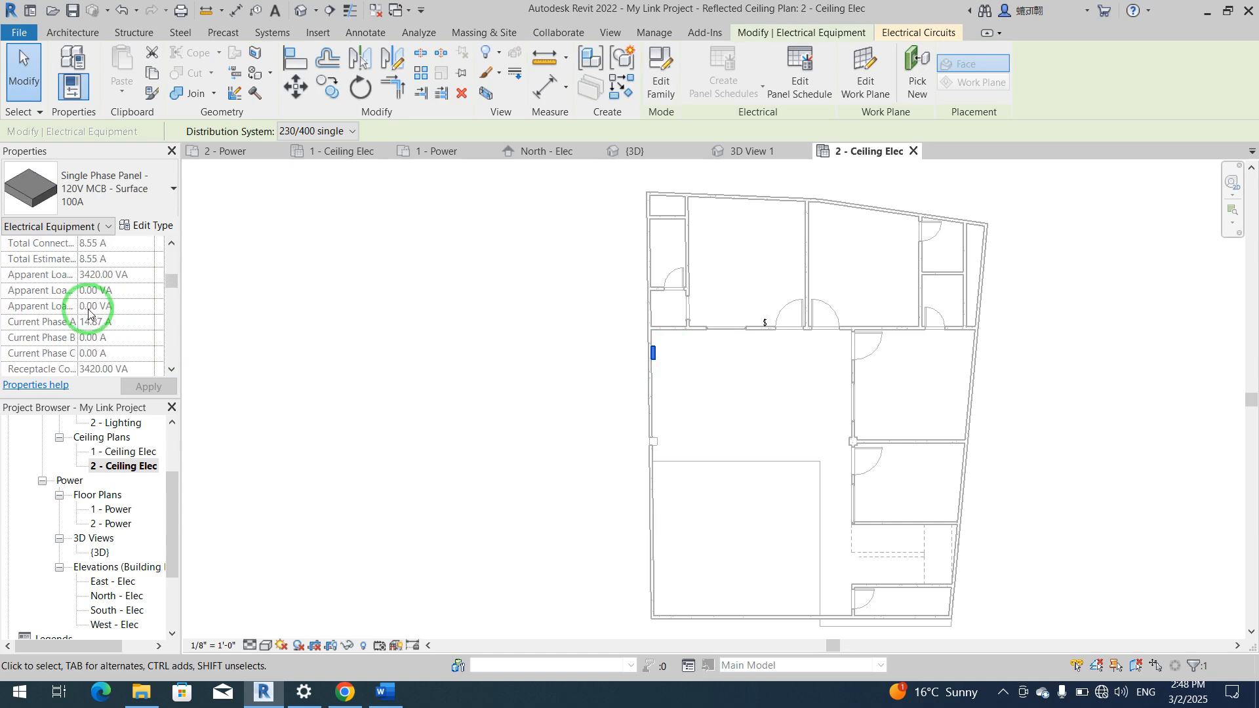
{"action": "scroll", "coordinate": [89, 313], "scroll_direction": "down", "scroll_amount": 3}
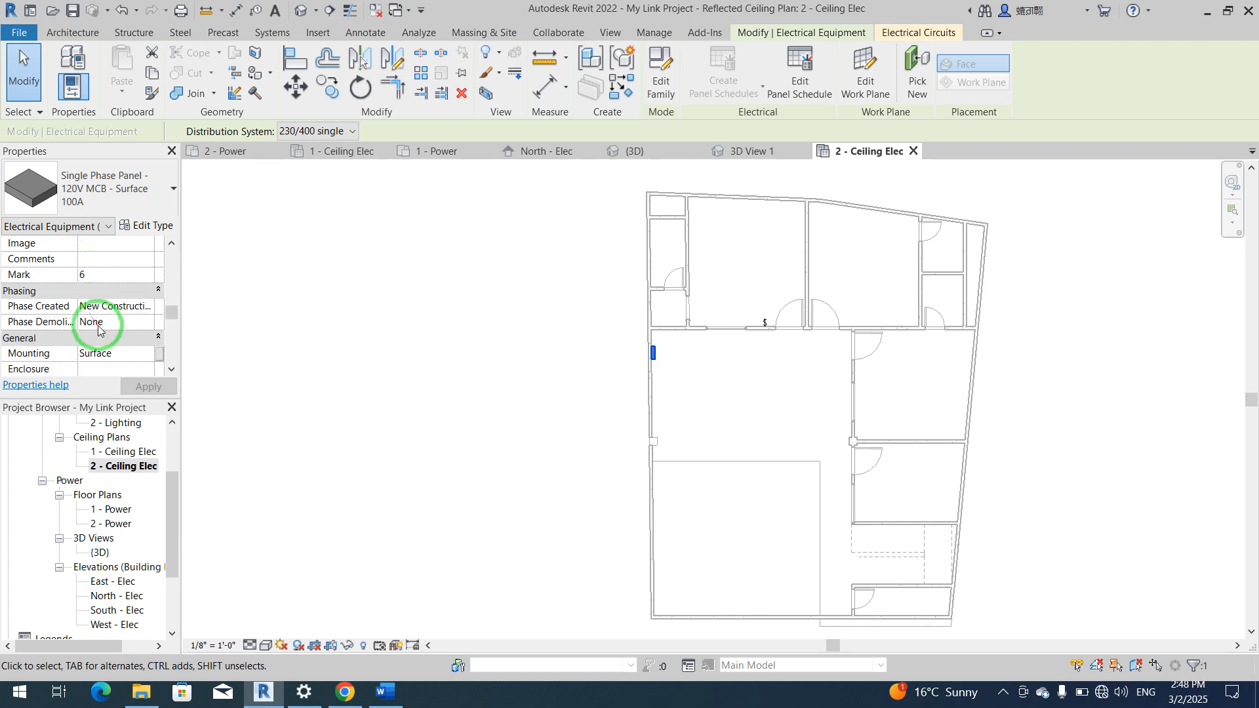
{"action": "scroll", "coordinate": [100, 330], "scroll_direction": "down", "scroll_amount": 1}
{"action": "left_click", "coordinate": [83, 337]}
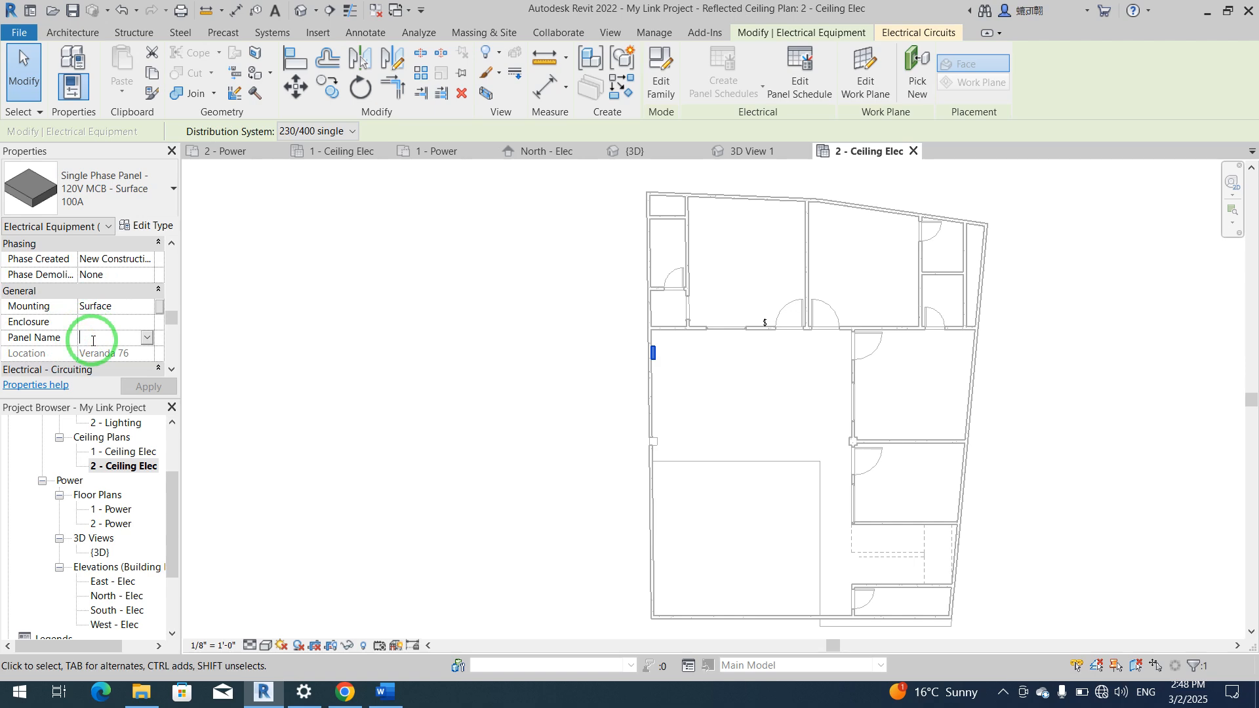
{"action": "type", "text": "PL"}
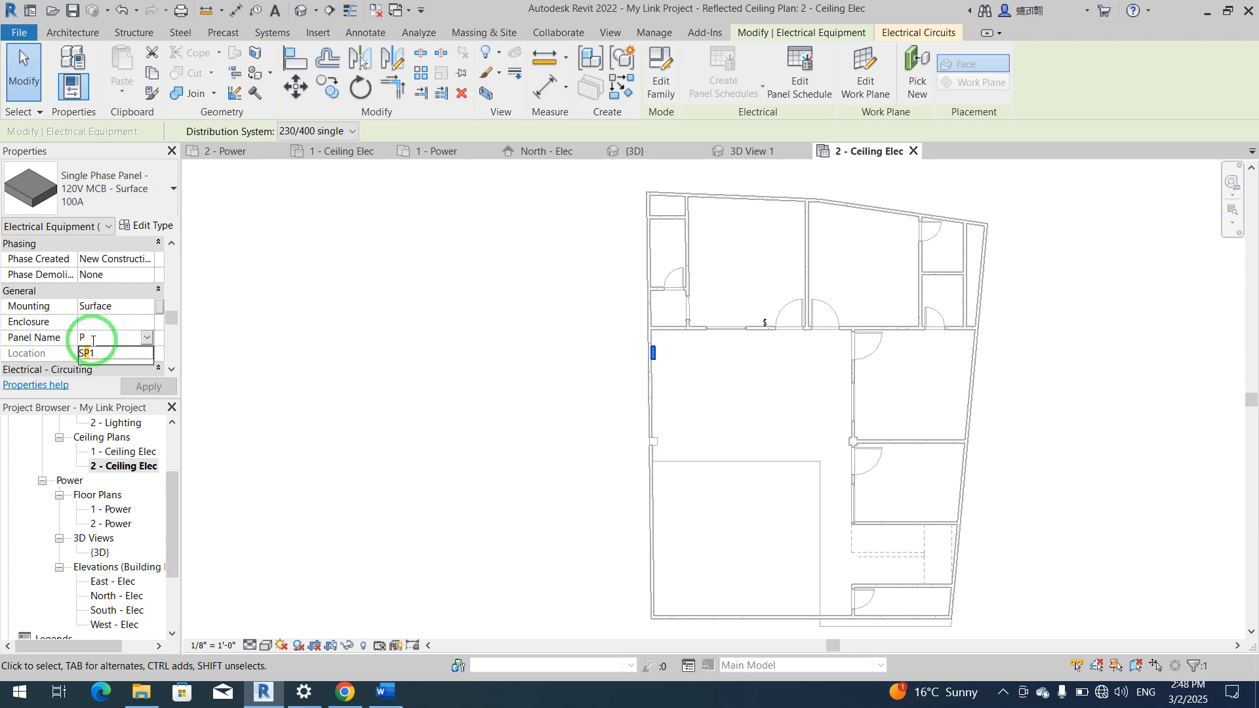
{"action": "key", "text": "BackSpace"}
{"action": "key", "text": "BackSpace"}
{"action": "type", "text": "SP2 1st Floor"}
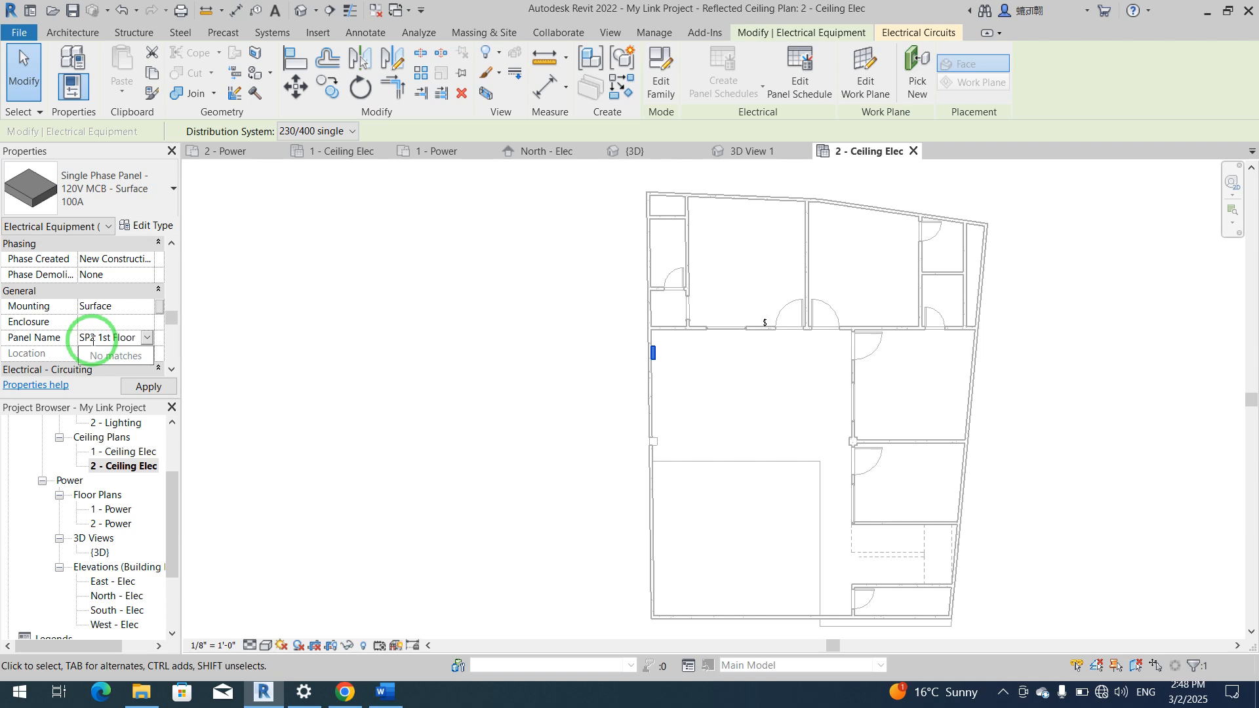
{"action": "left_click", "coordinate": [148, 386]}
Step: Open the 1 - Ceiling Elec plan and check which panels can be assigned to a ceiling light's circuit, keeping the current assignment
{"action": "double_click", "coordinate": [125, 452]}
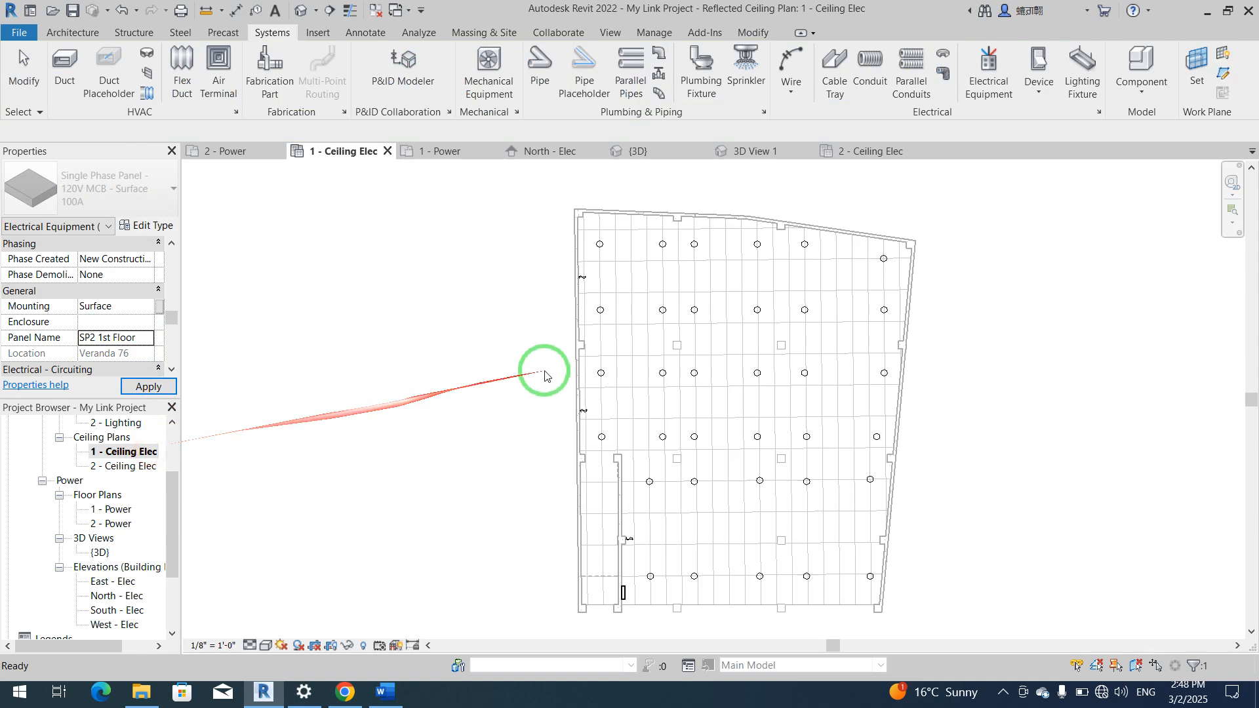
{"action": "left_click", "coordinate": [661, 373]}
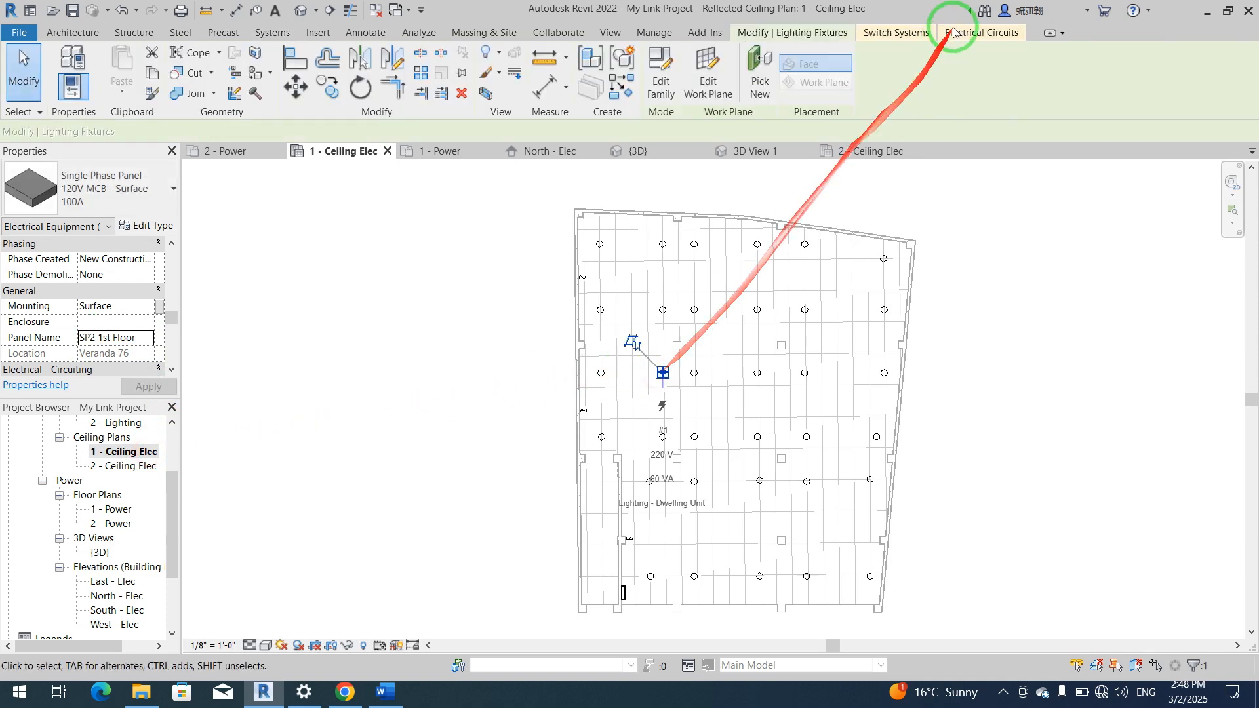
{"action": "left_click", "coordinate": [985, 34]}
{"action": "left_click", "coordinate": [552, 60]}
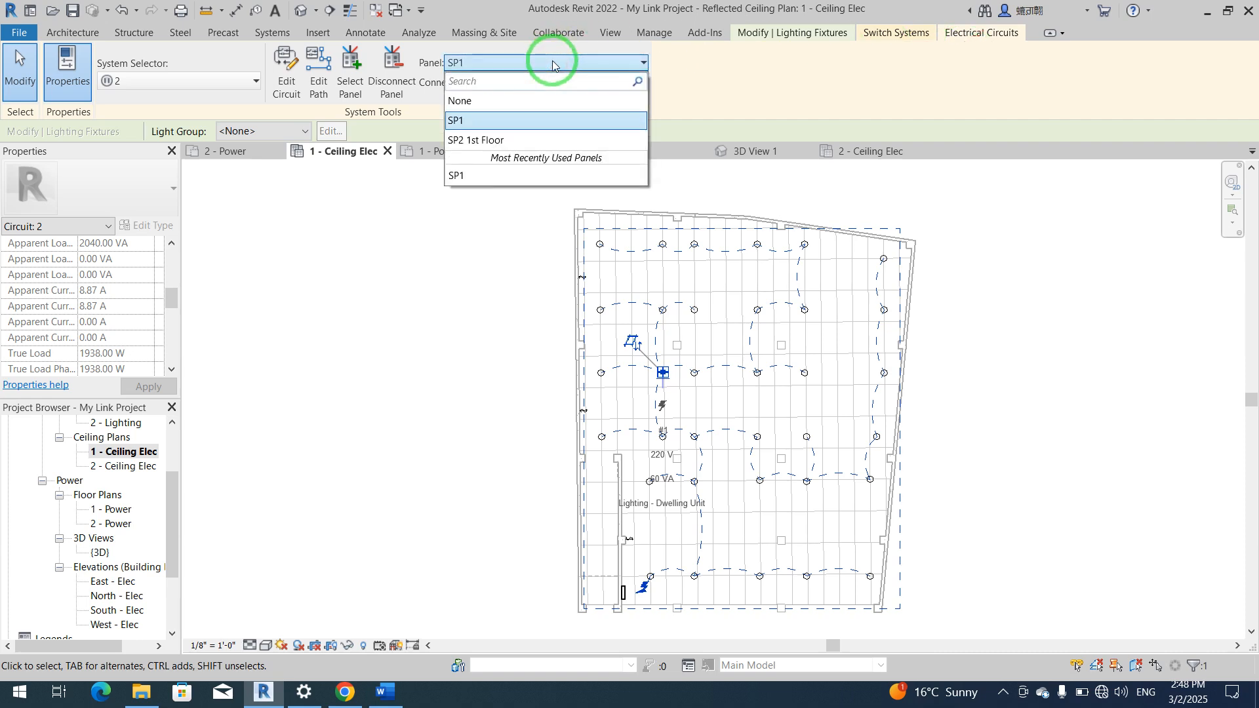
{"action": "left_click", "coordinate": [405, 249]}
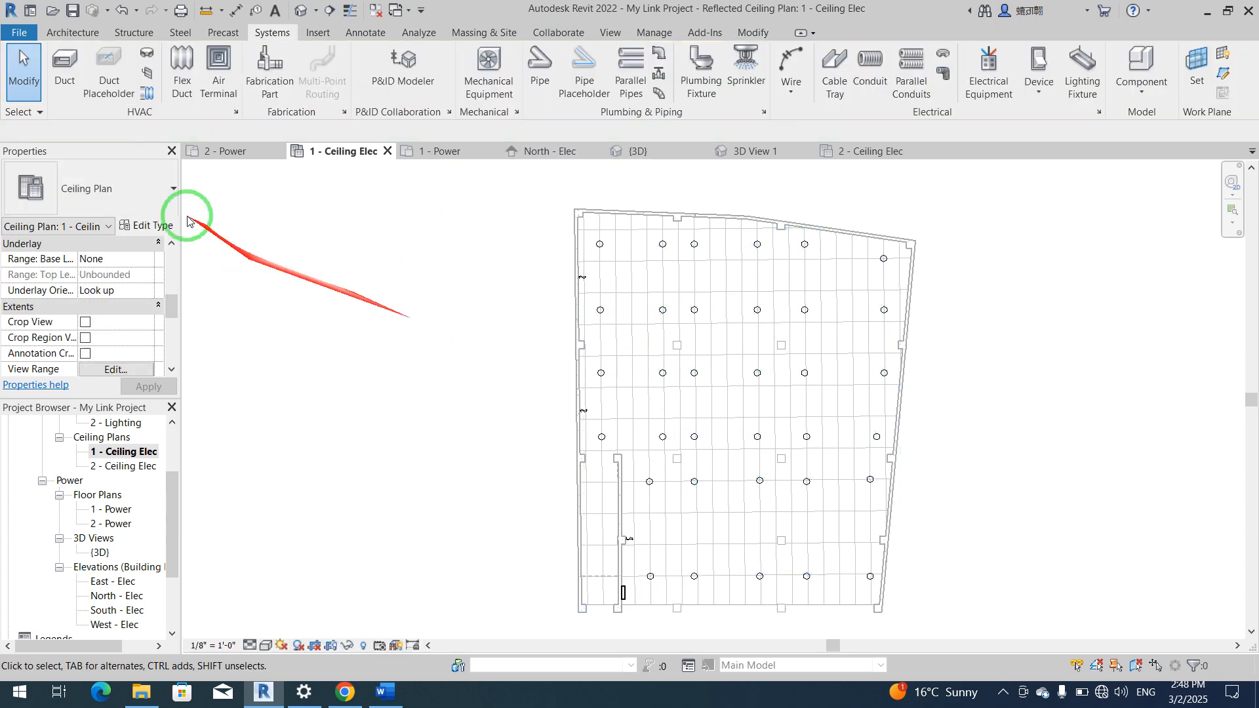
Step: Save the project, close Revit, and close the MEP folder window in File Explorer
{"action": "left_click", "coordinate": [72, 10]}
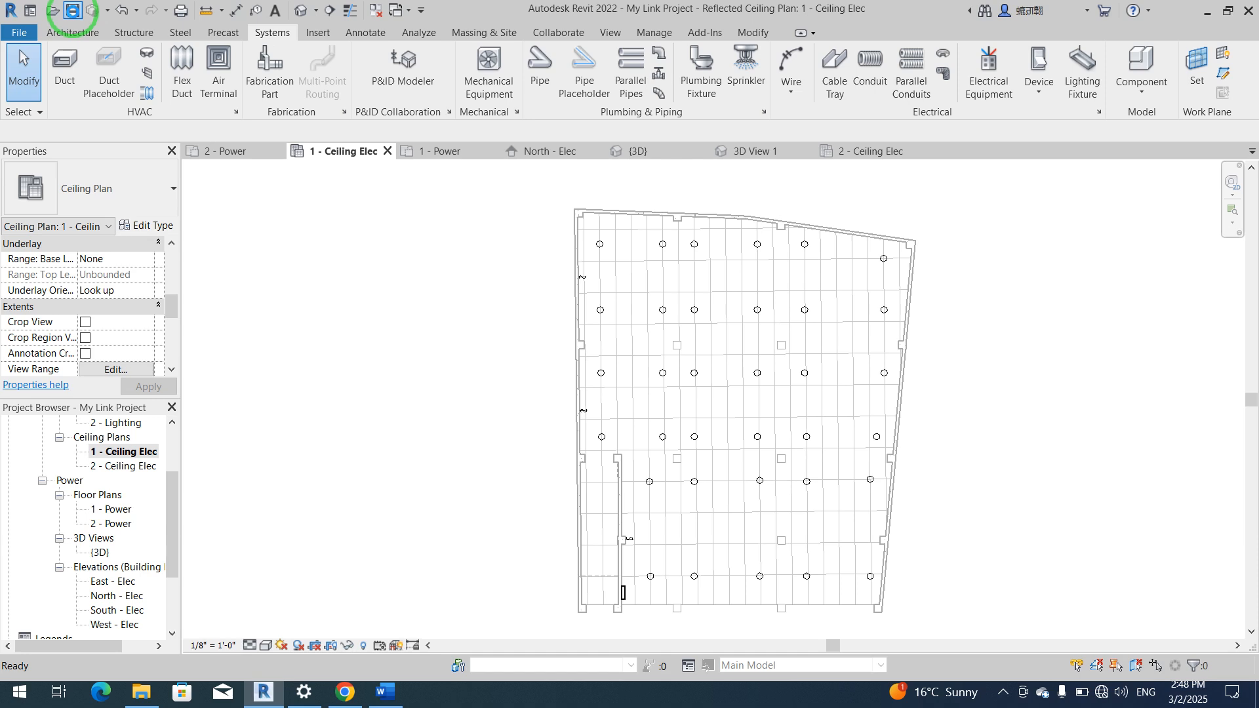
{"action": "left_click", "coordinate": [72, 11]}
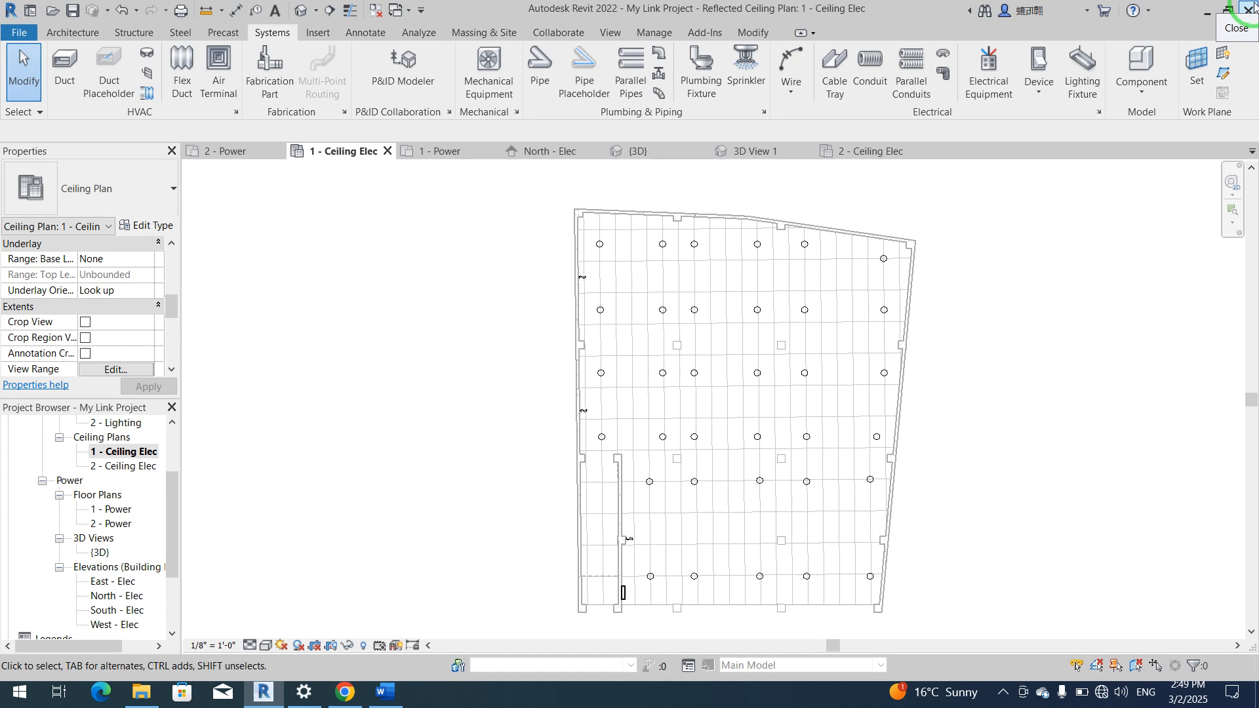
{"action": "scroll", "coordinate": [726, 582], "scroll_direction": "up", "scroll_amount": 5}
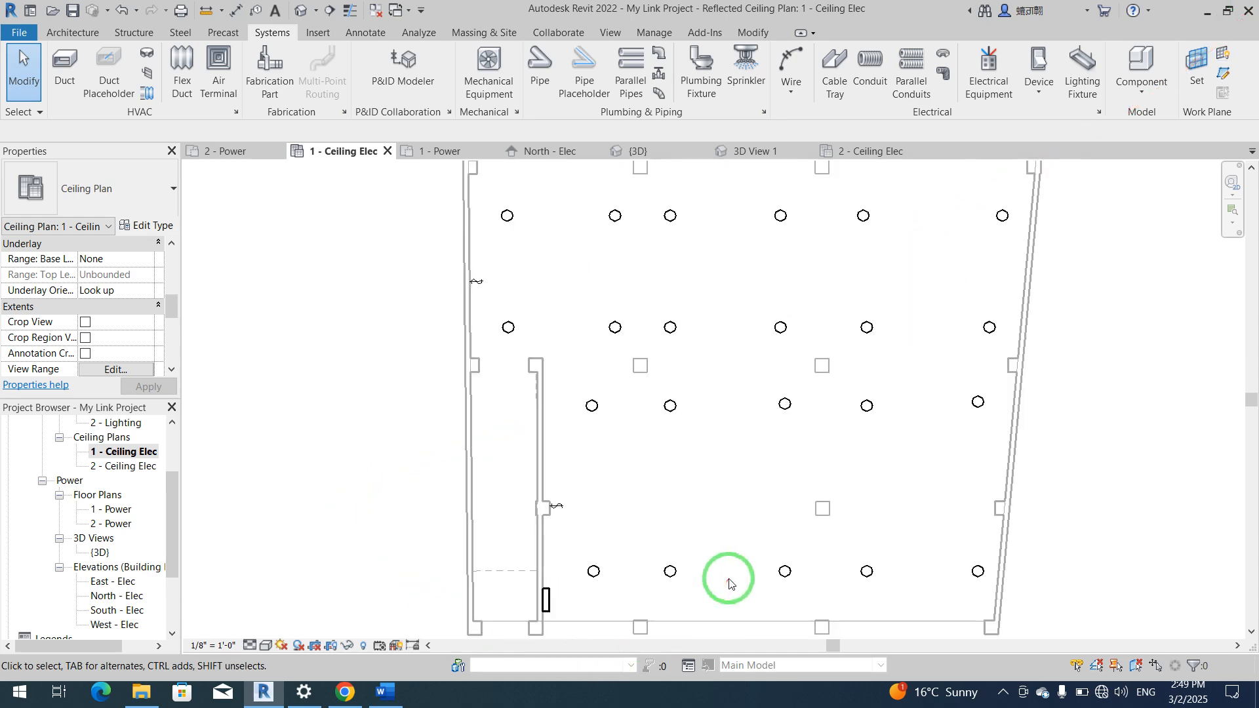
{"action": "scroll", "coordinate": [728, 582], "scroll_direction": "down", "scroll_amount": 5}
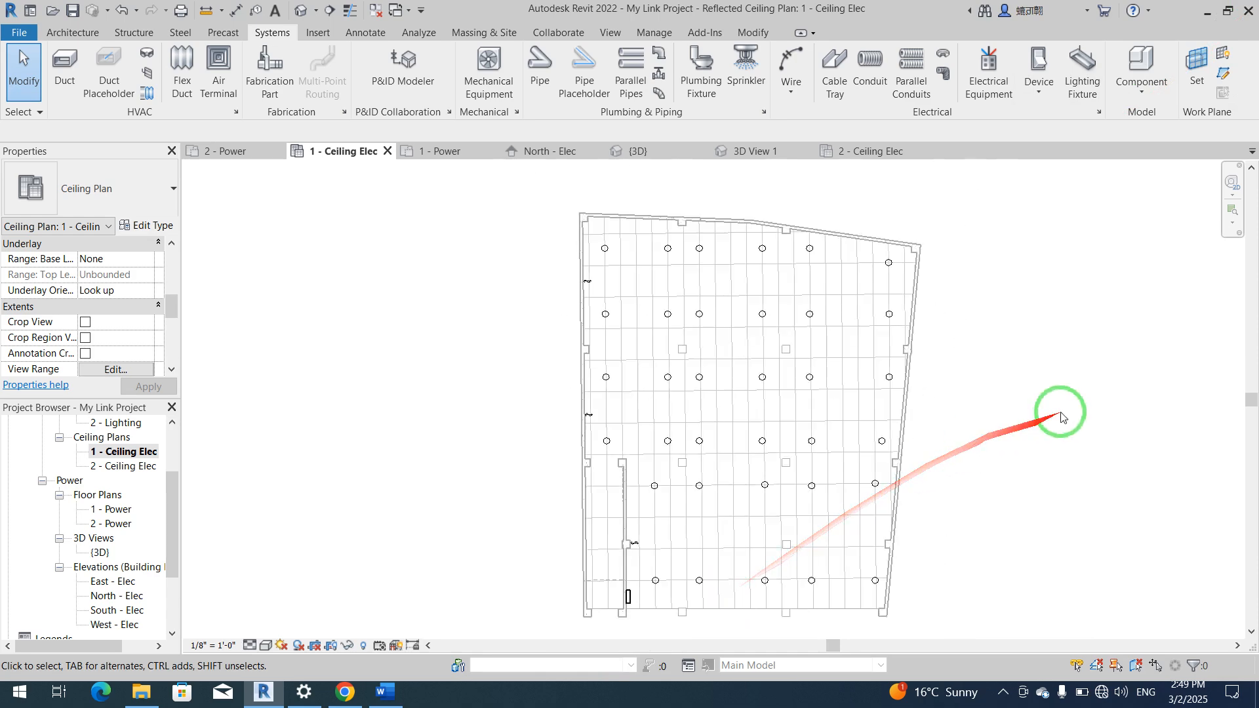
{"action": "left_click", "coordinate": [1248, 11]}
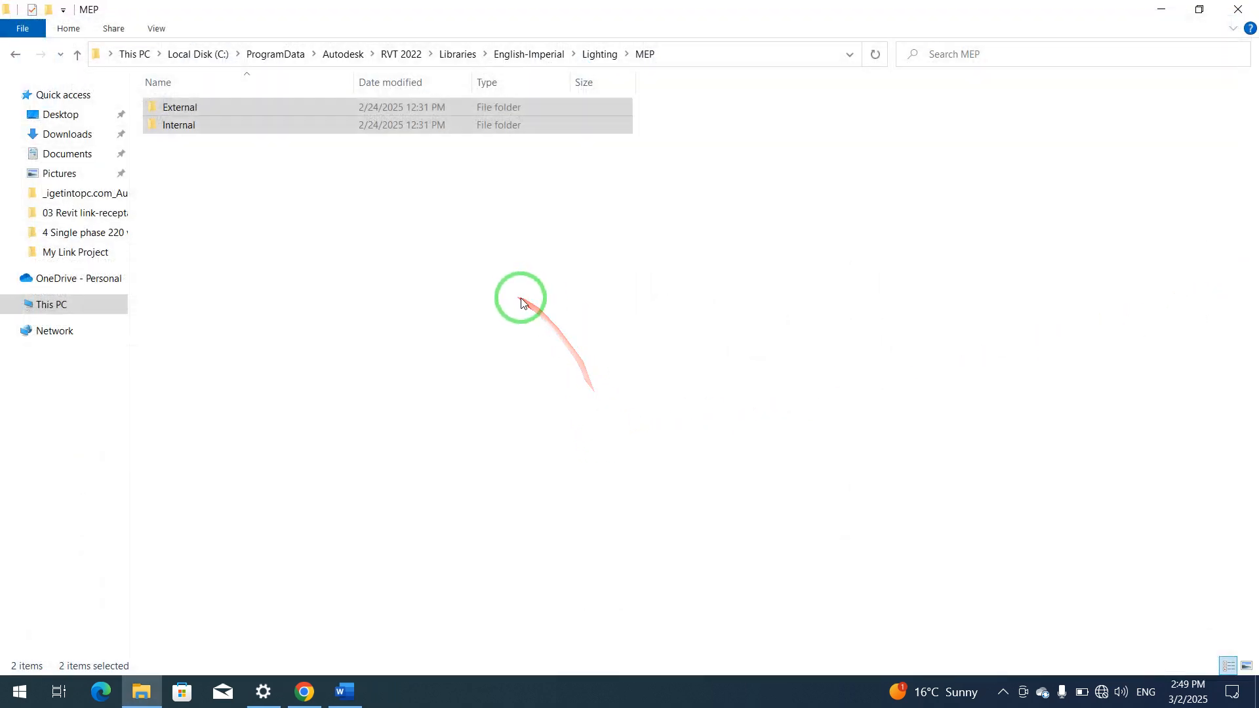
{"action": "left_click", "coordinate": [1241, 13]}
Step: Start Revit 2022 from the desktop and minimise its Home window
{"action": "left_click", "coordinate": [75, 637]}
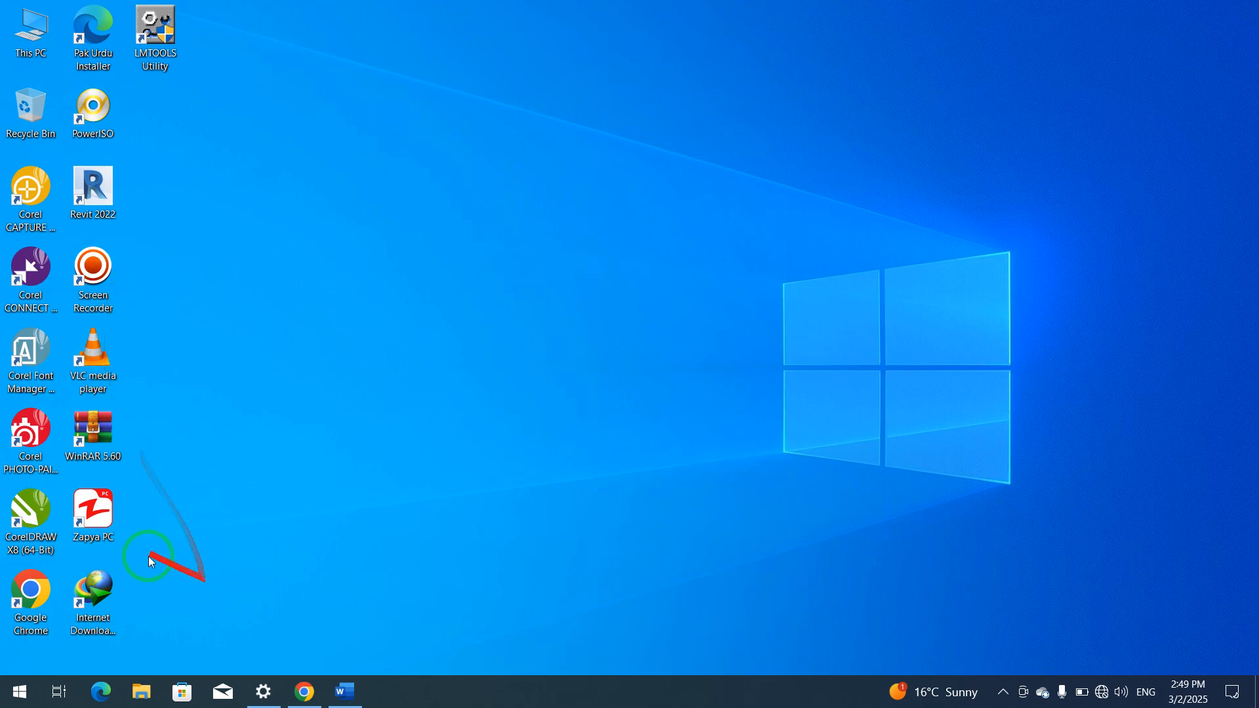
{"action": "left_click", "coordinate": [92, 178]}
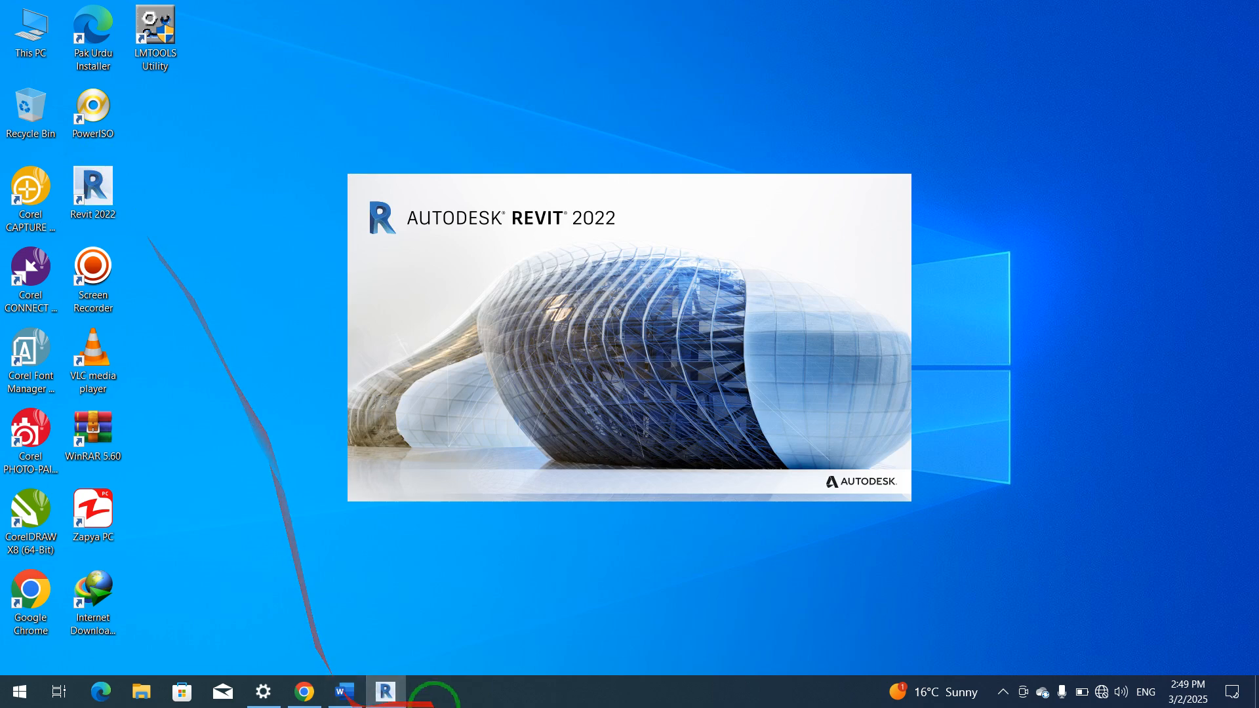
{"action": "left_click", "coordinate": [1002, 692]}
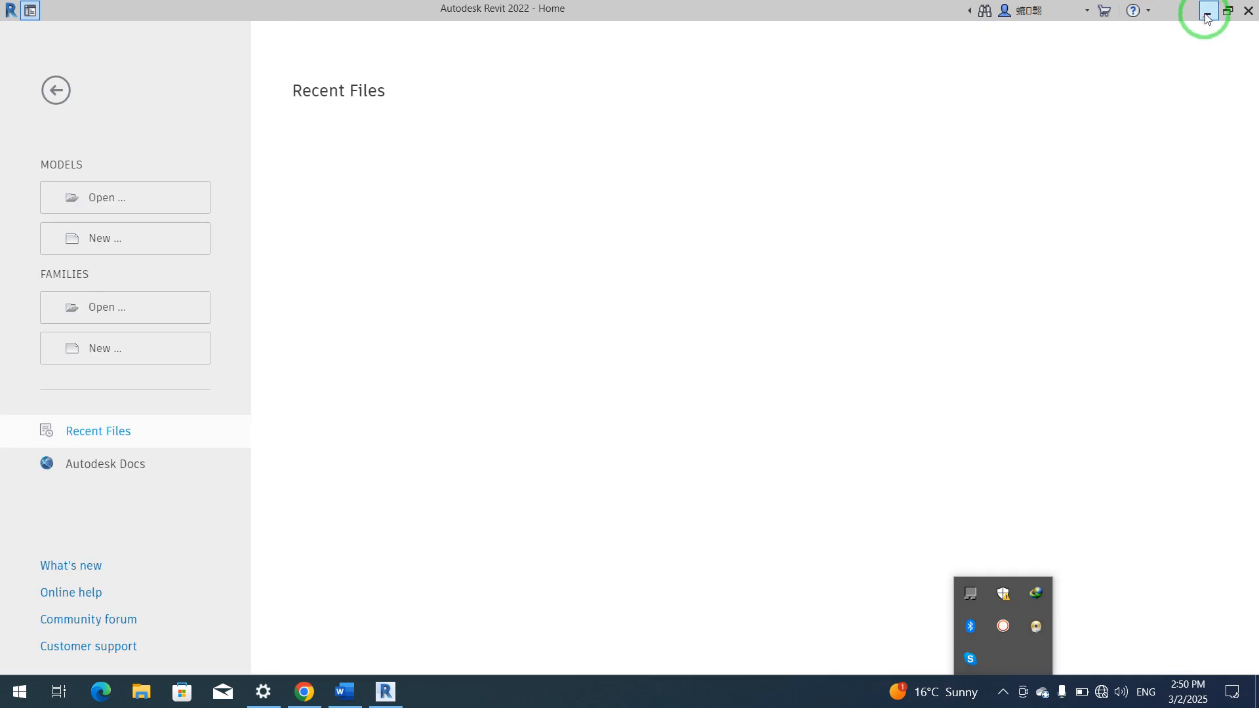
{"action": "left_click", "coordinate": [1207, 11]}
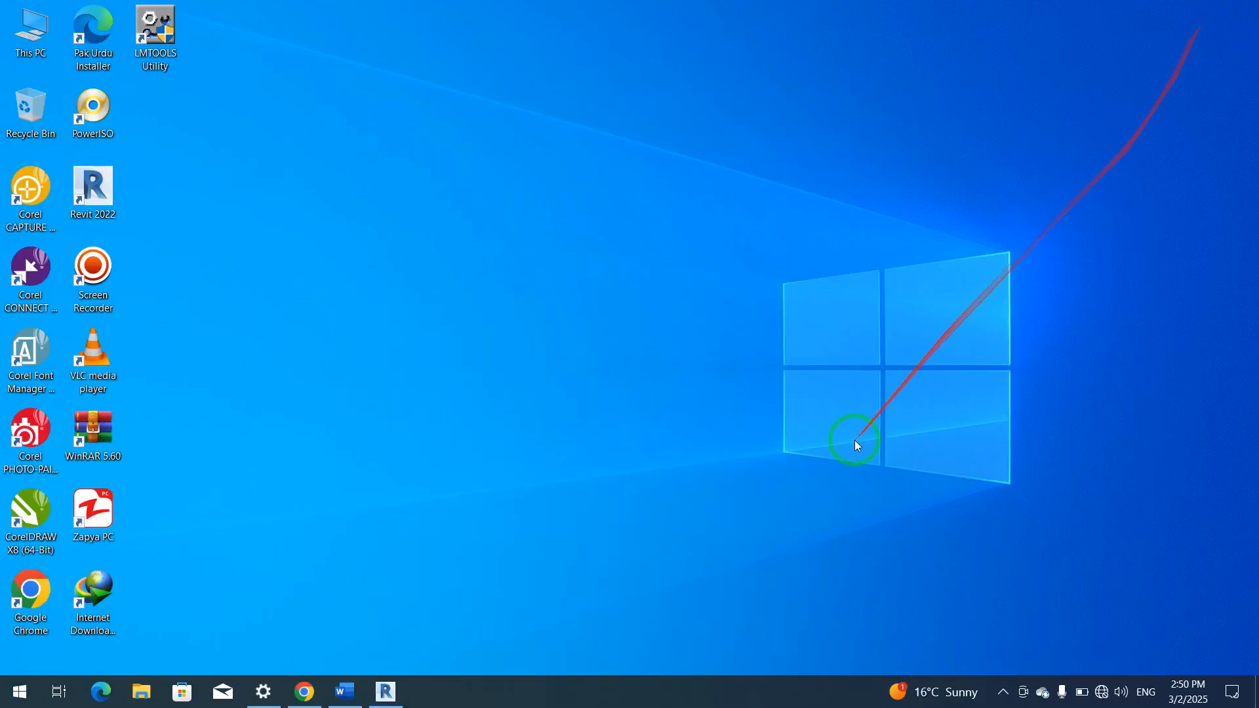
{"action": "left_click", "coordinate": [1003, 692]}
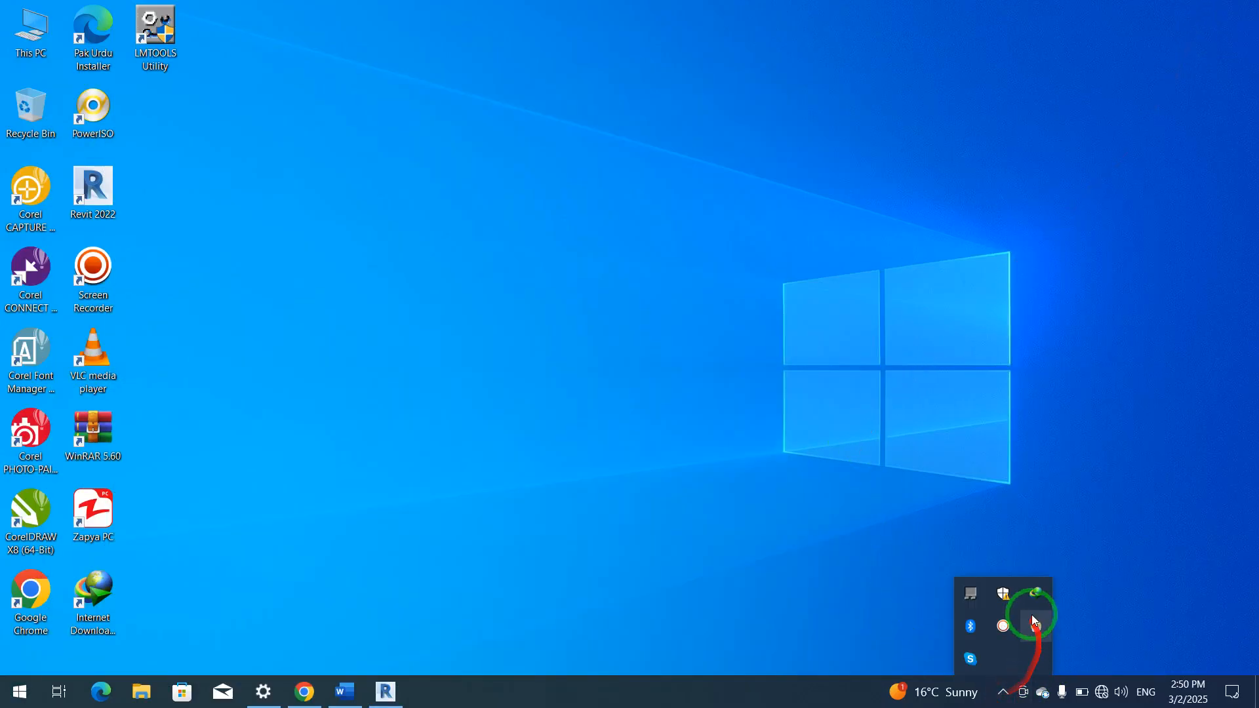
{"action": "left_click", "coordinate": [1003, 625]}
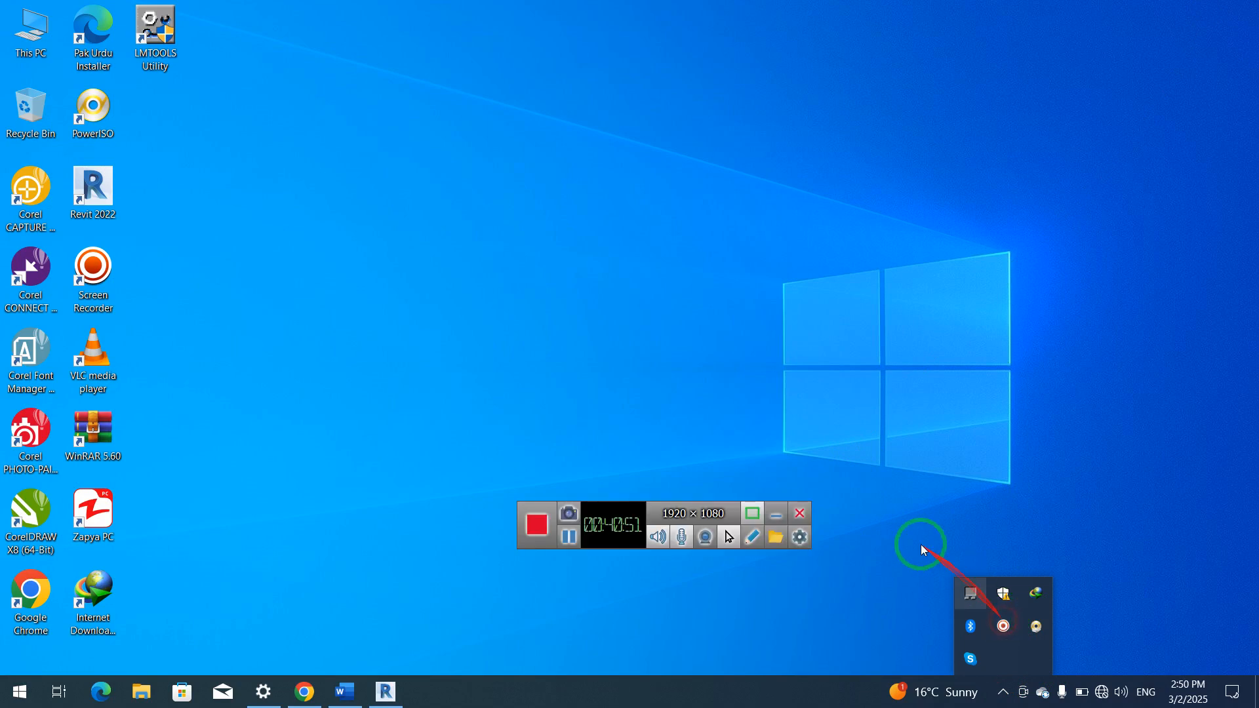